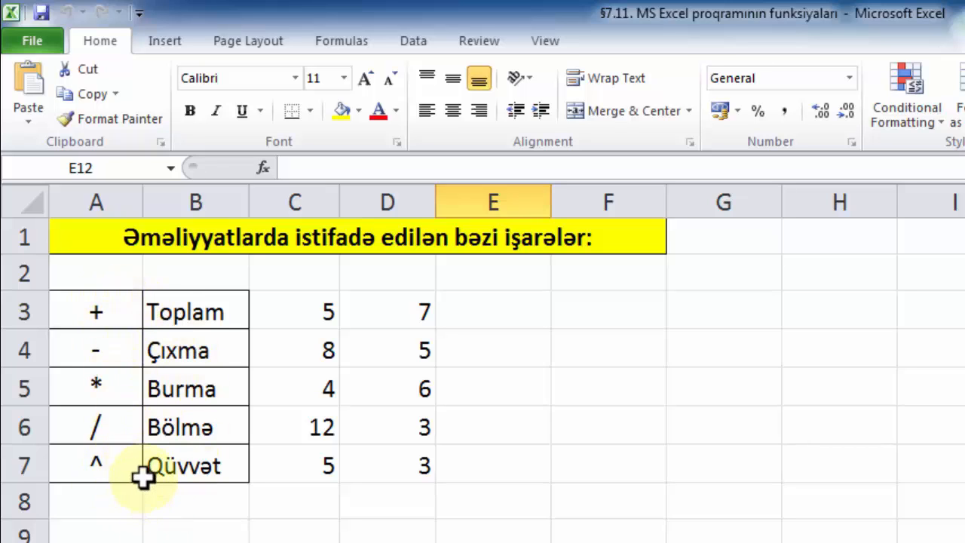
Step: Enter the addition formula =C3+D3 in cell E3 and open the cell to review the formula
left_click(306, 308)
left_click(401, 304)
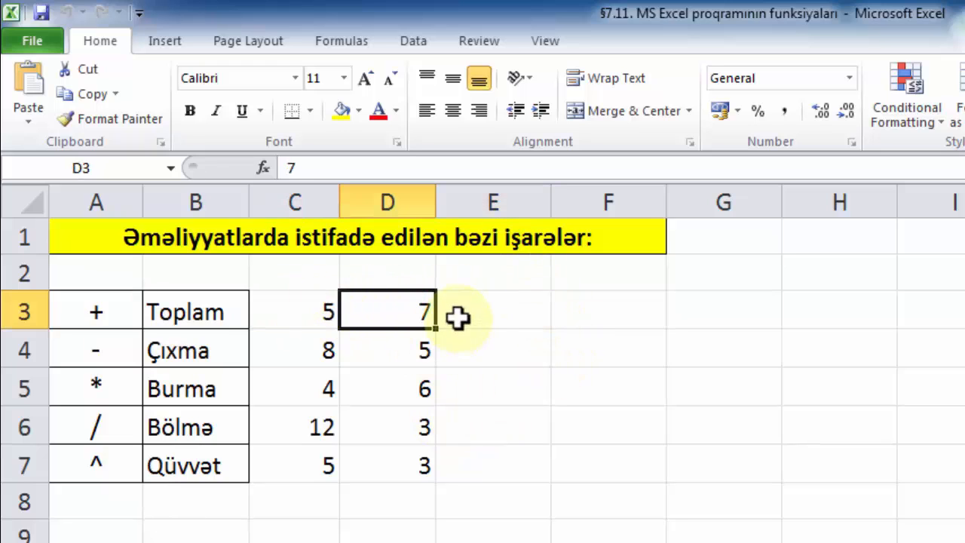
left_click(481, 313)
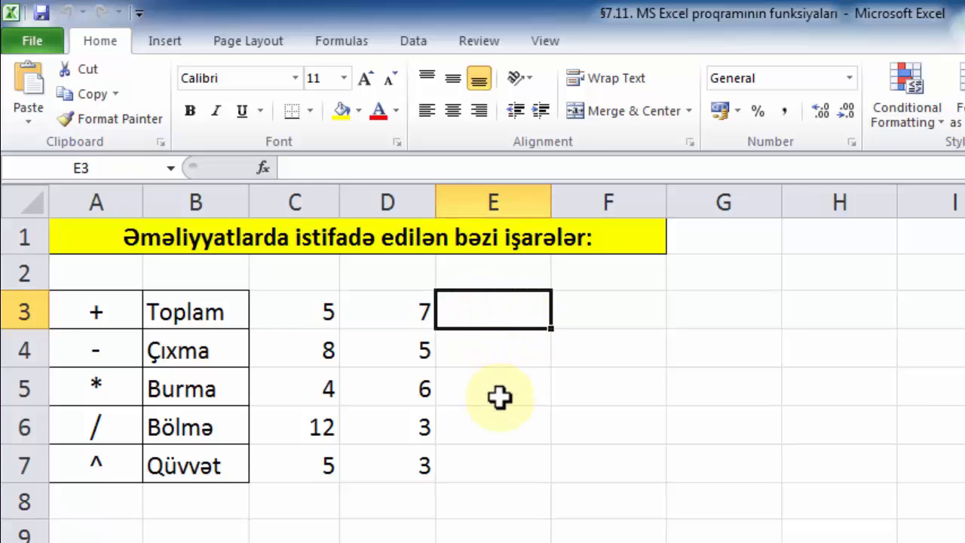
type("=")
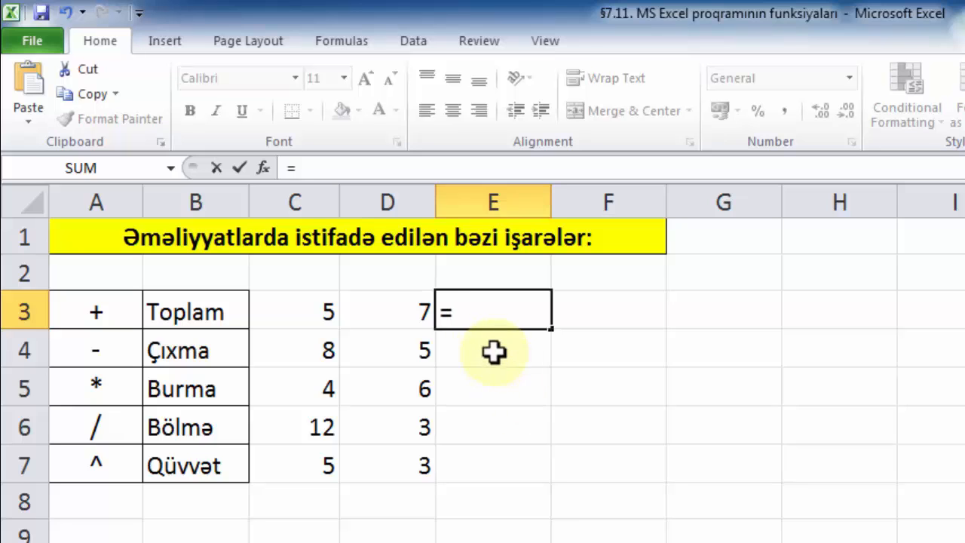
left_click(299, 309)
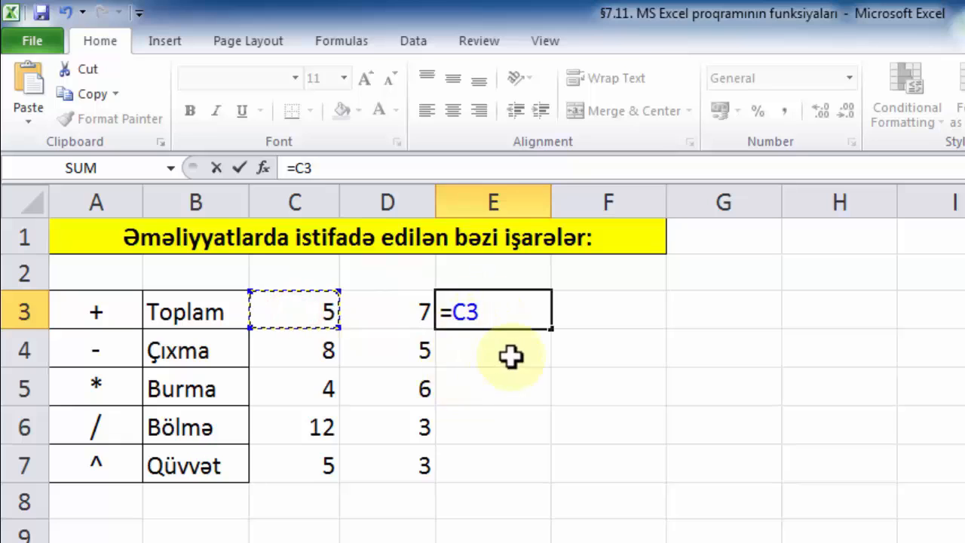
type("+")
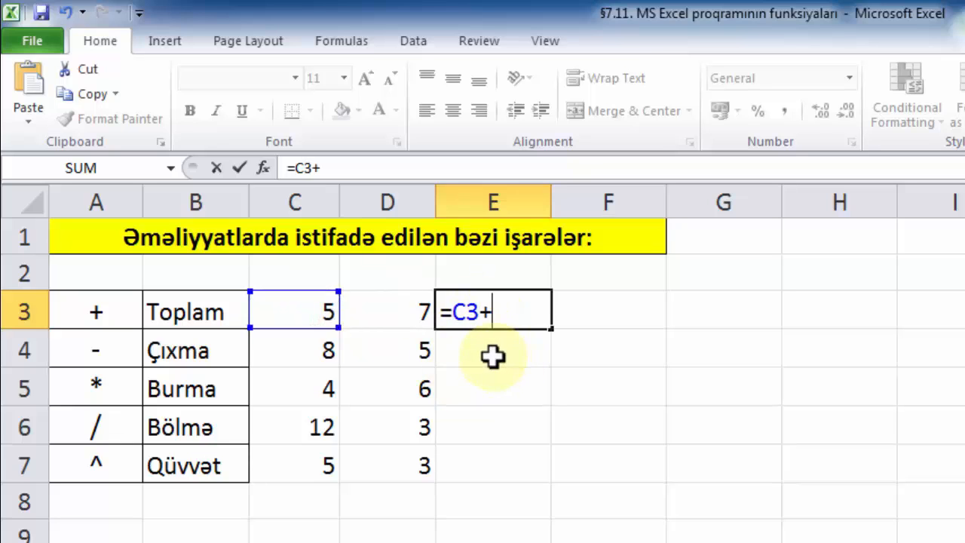
left_click(407, 309)
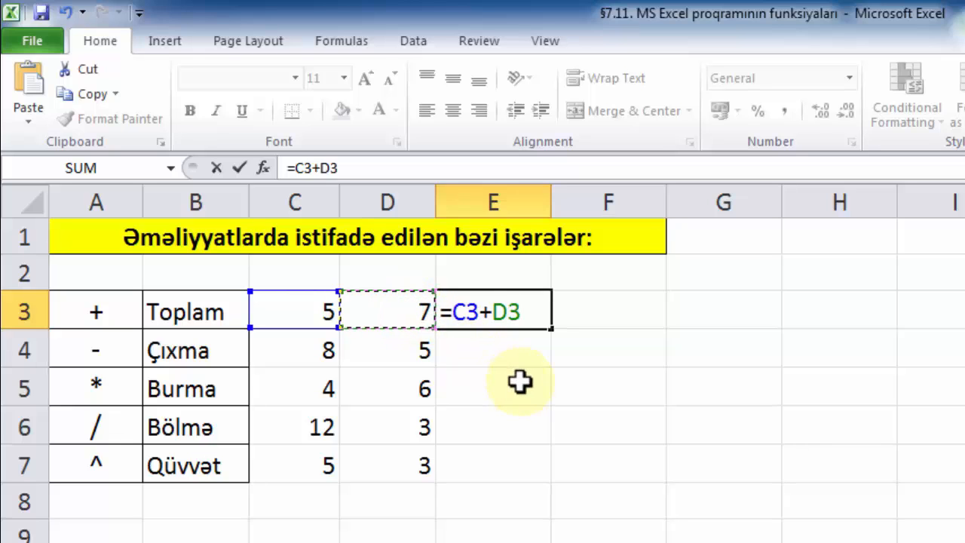
key("Return")
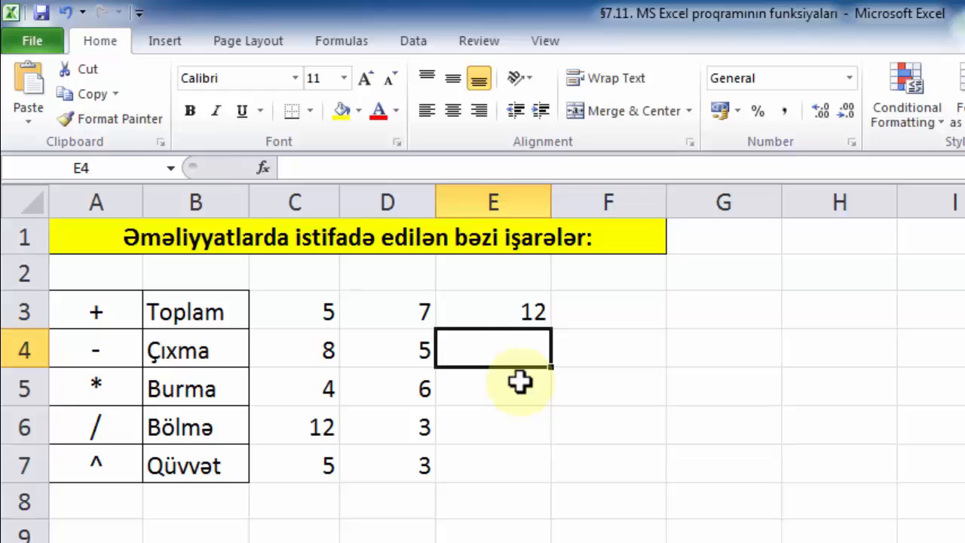
double_click(510, 308)
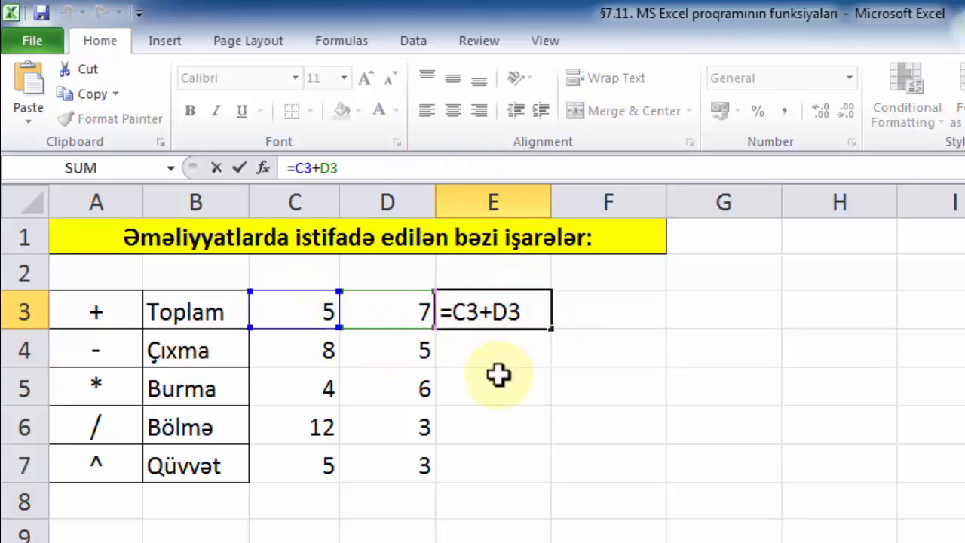
Step: Enter the subtraction formula =C4-D4 in cell E4 of the Çıxma row
left_click(496, 353)
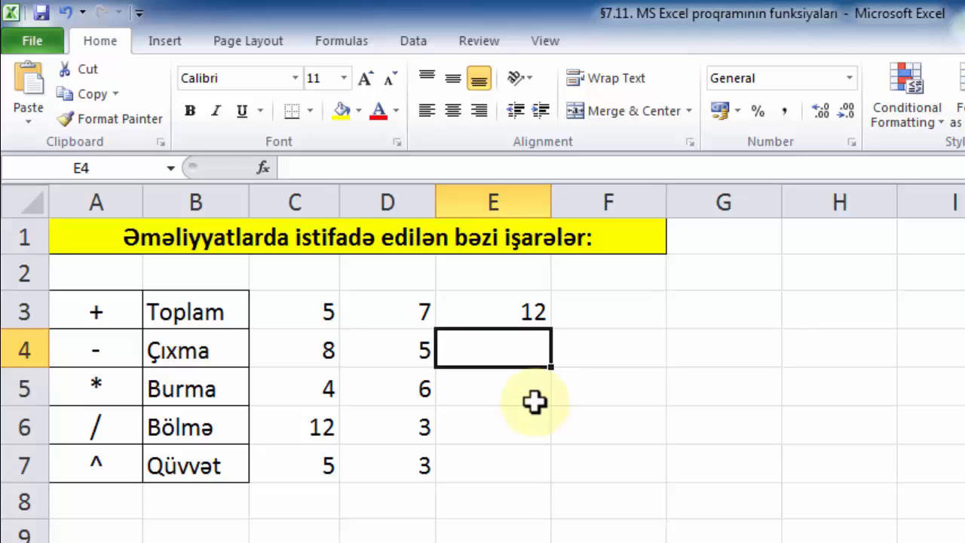
type("=")
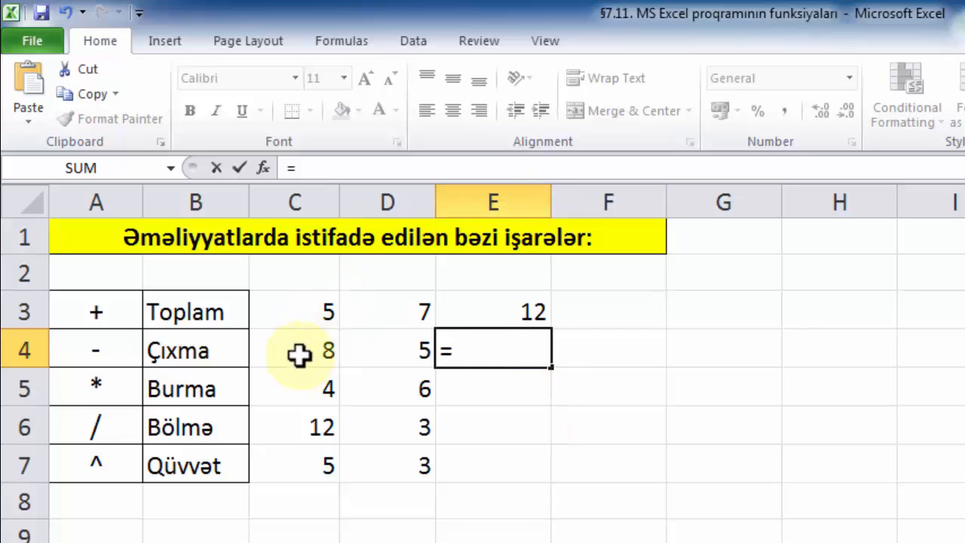
type("C4")
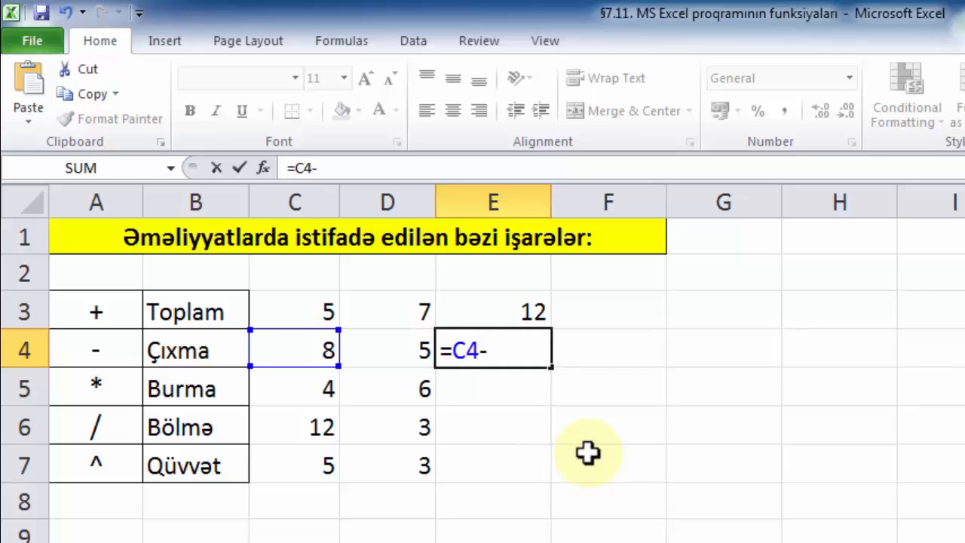
type("-D4")
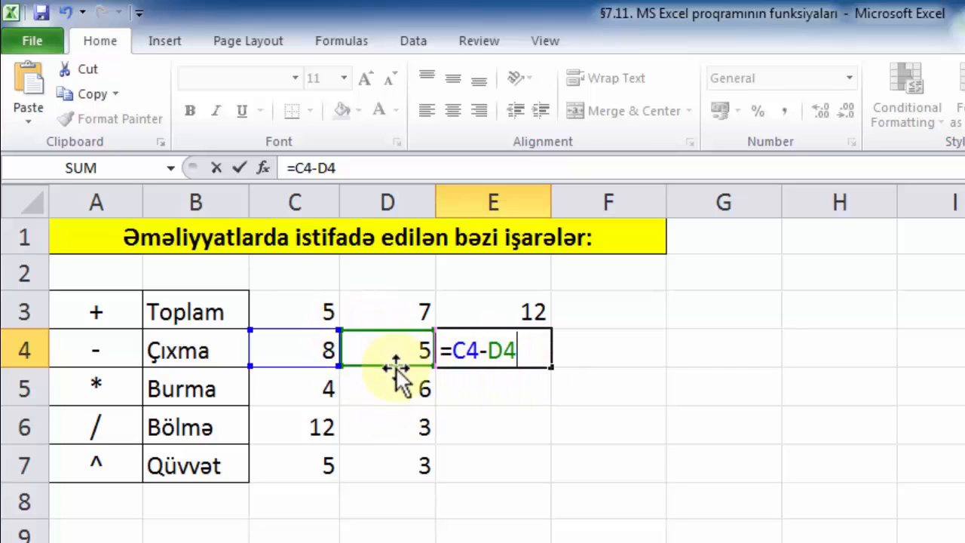
key("Return")
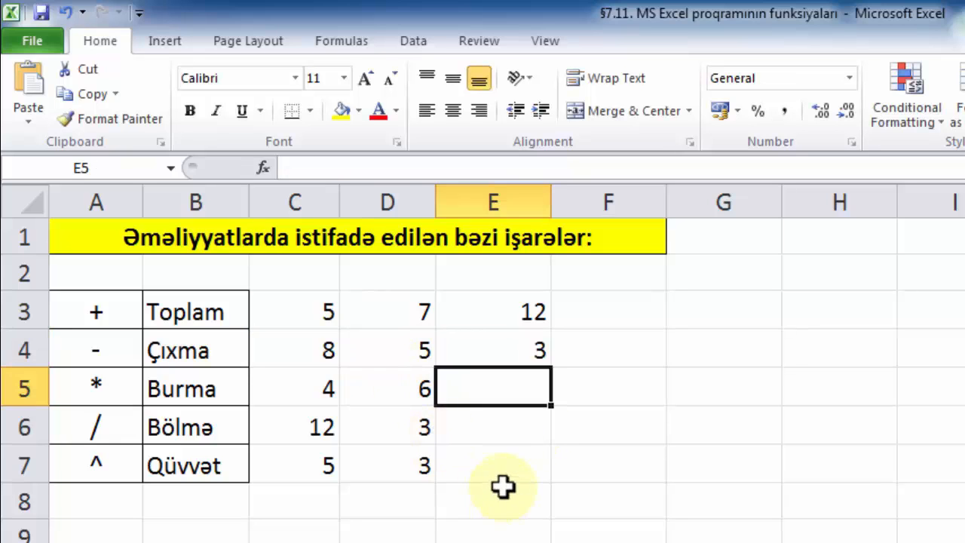
Step: Enter the multiplication formula =C5*D5 in cell E5 of the Burma row
type("=")
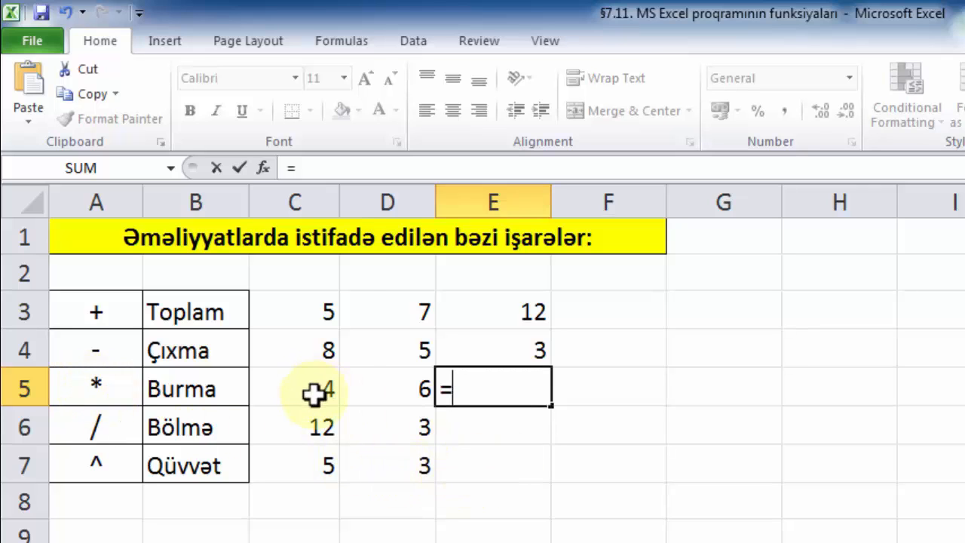
type("C")
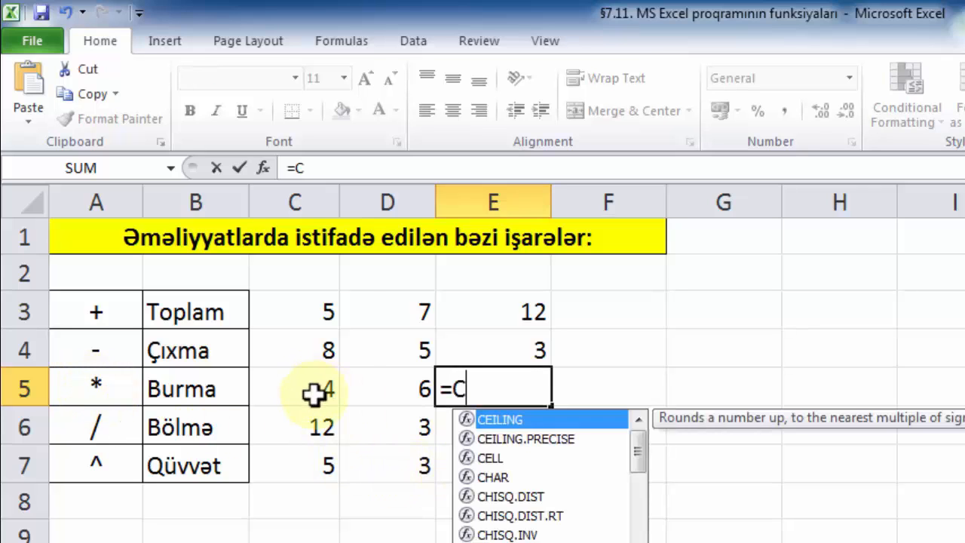
type("5")
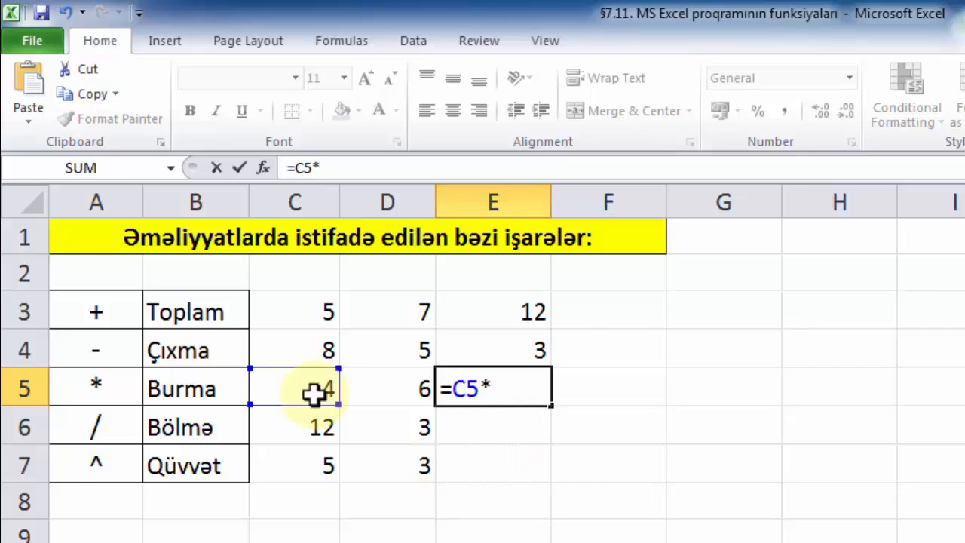
type("*D5")
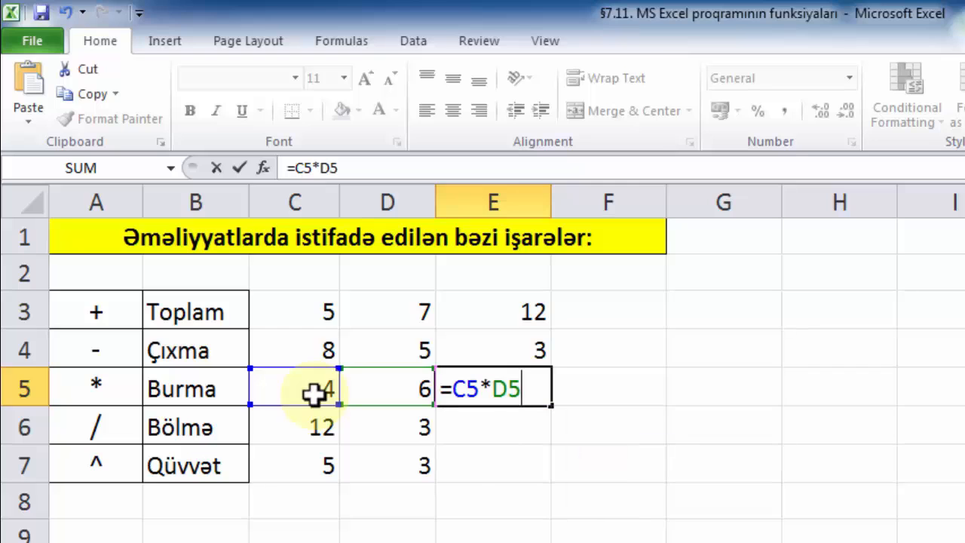
key("Return")
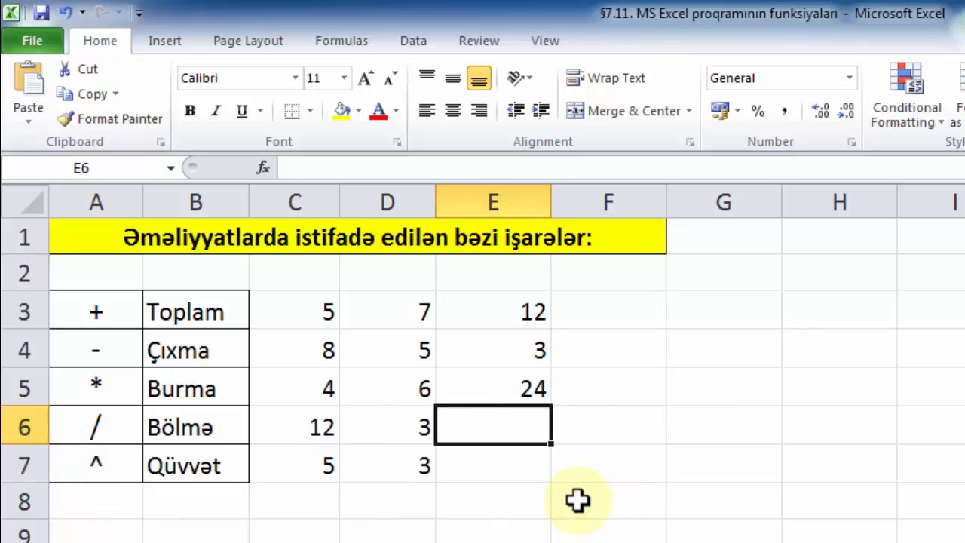
Step: Enter the division formula =C6/D6 in cell E6 of the Bölmə row
type("=")
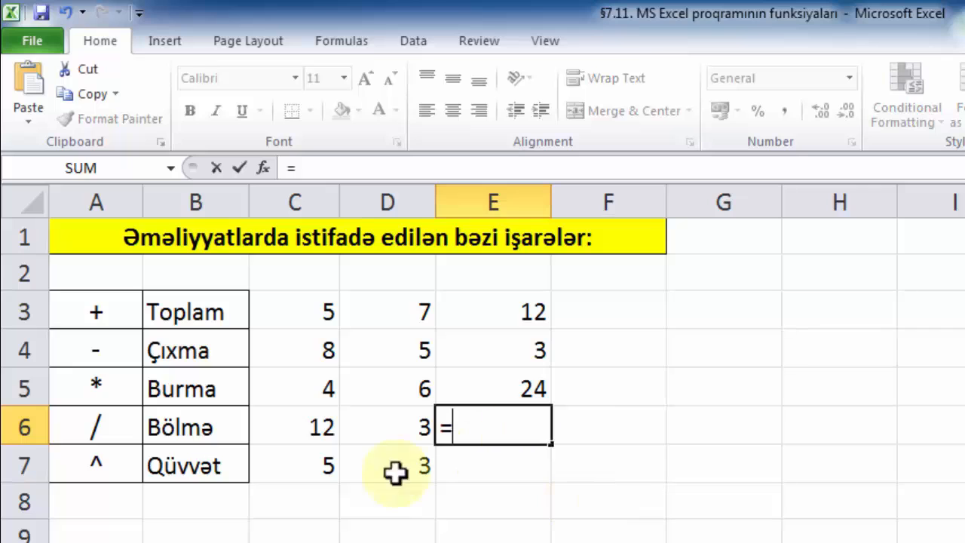
left_click(286, 424)
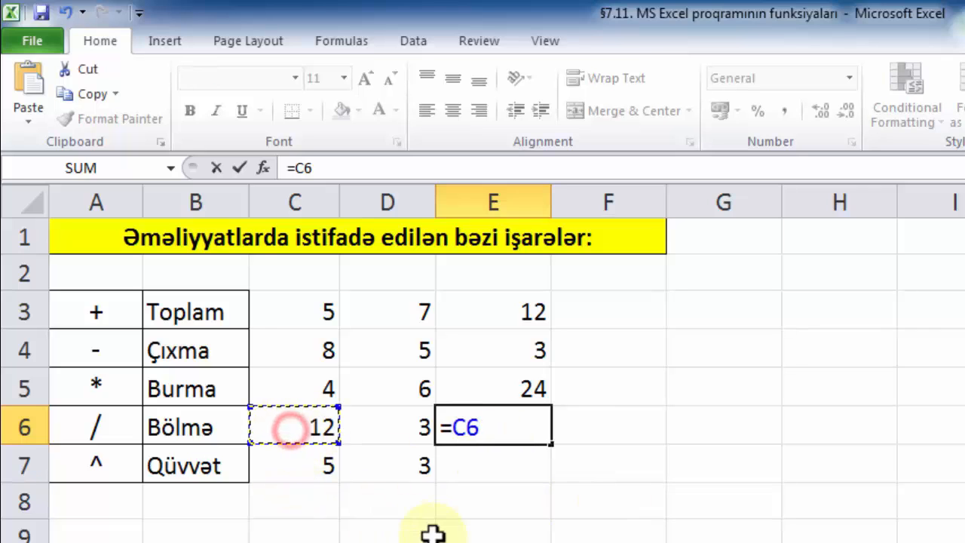
type("/")
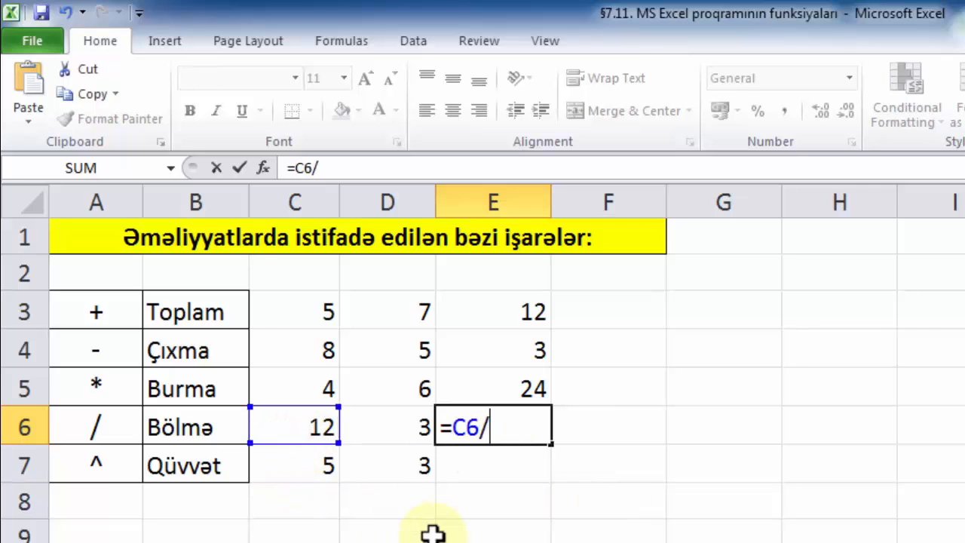
left_click(389, 422)
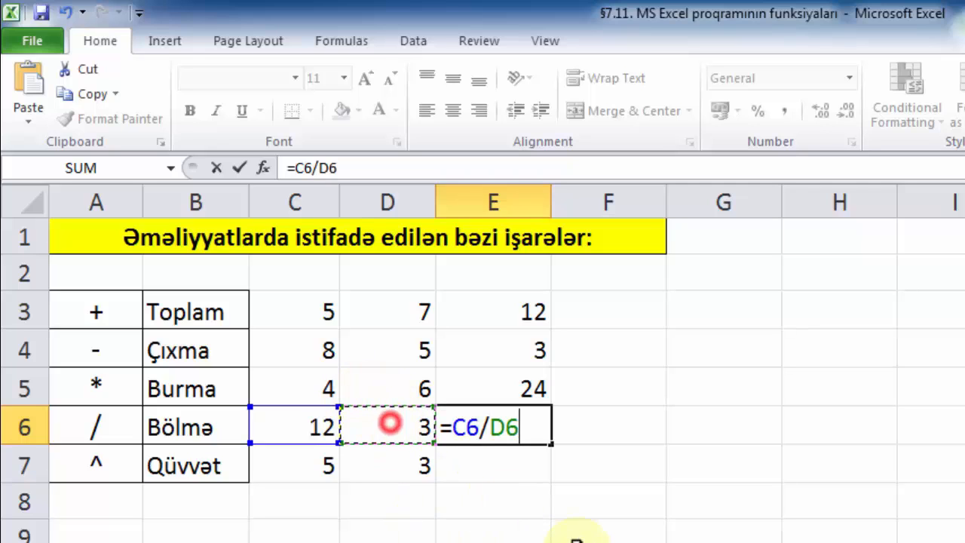
key("Return")
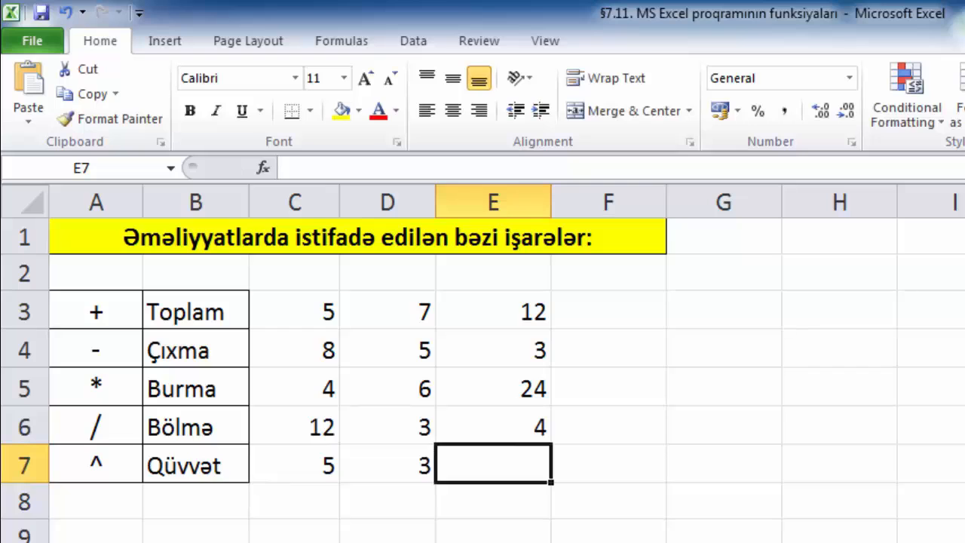
Step: Enter the power formula =C7^D7 in cell E7 of the Qüvvət row
type("=")
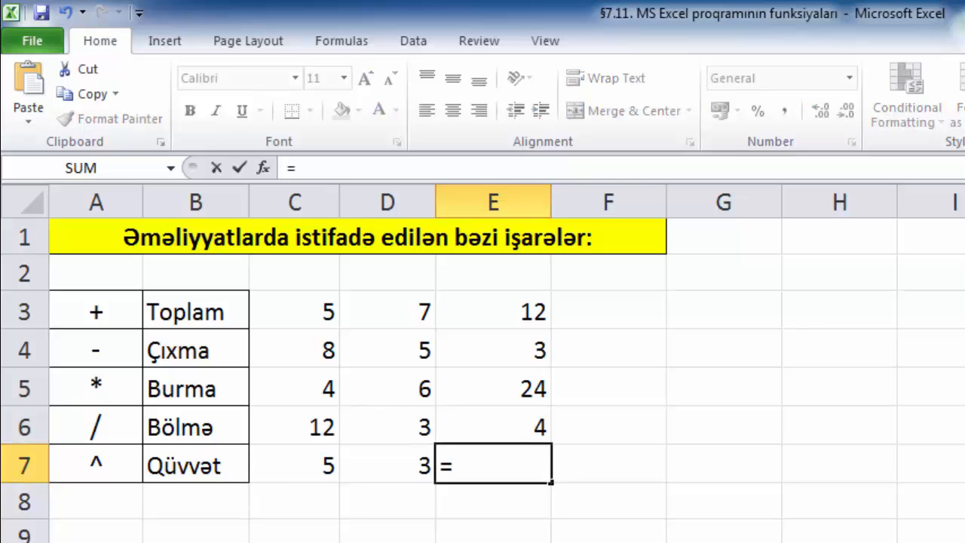
left_click(313, 468)
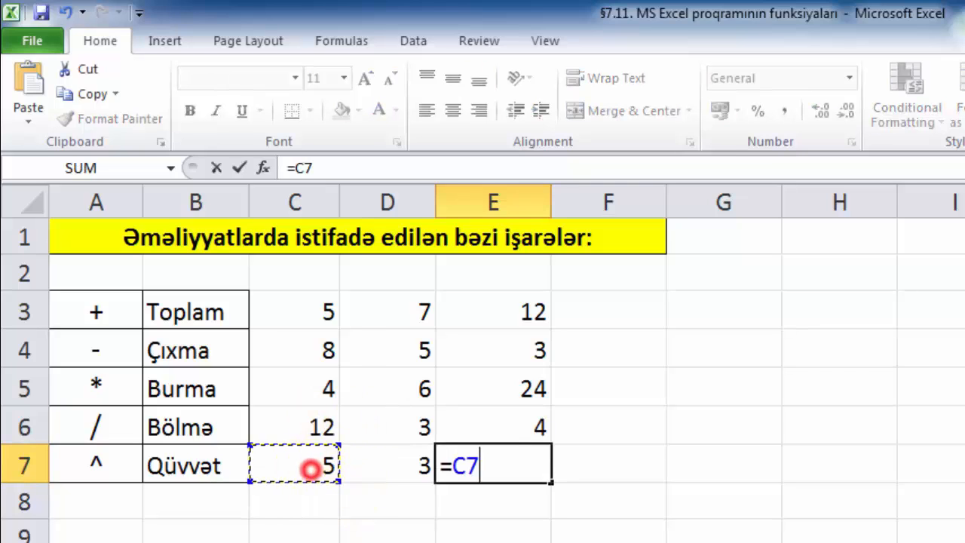
type("^")
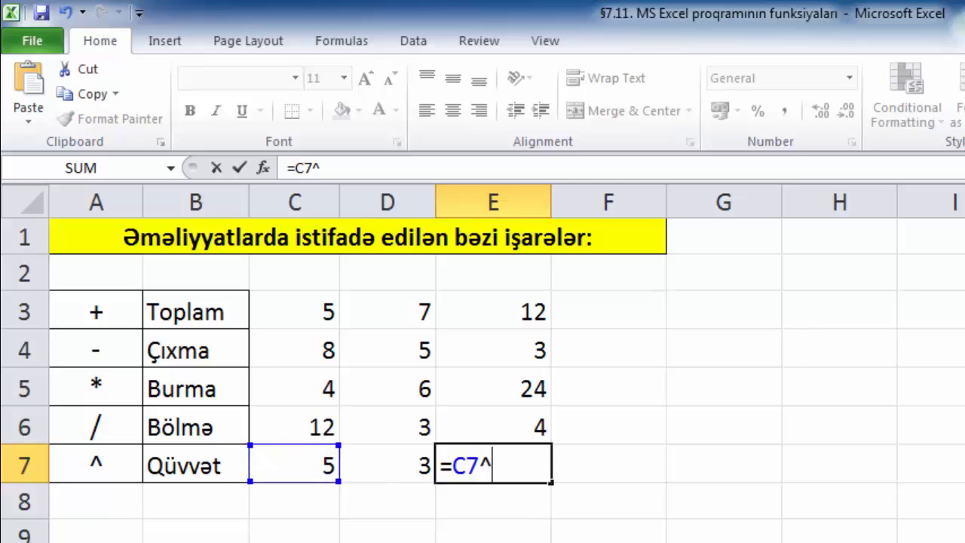
left_click(391, 463)
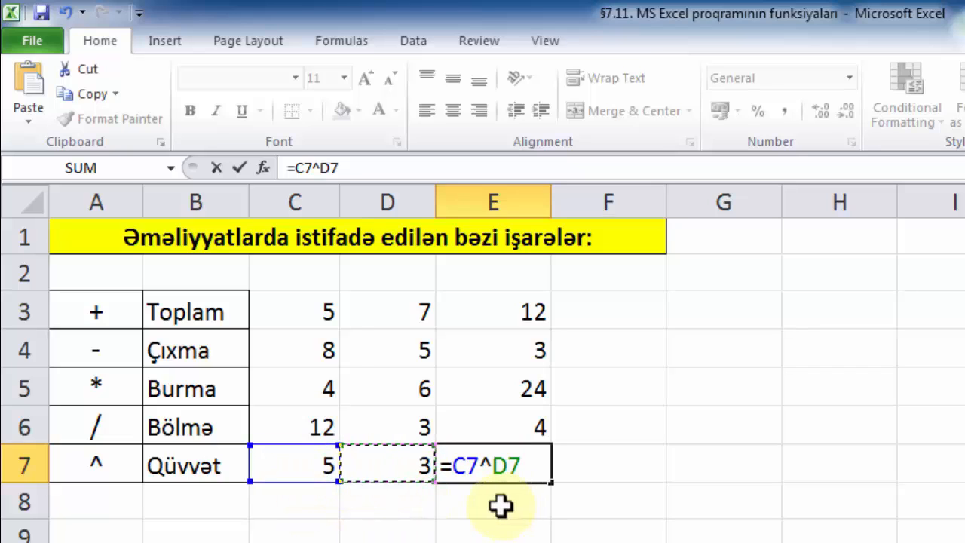
key("Return")
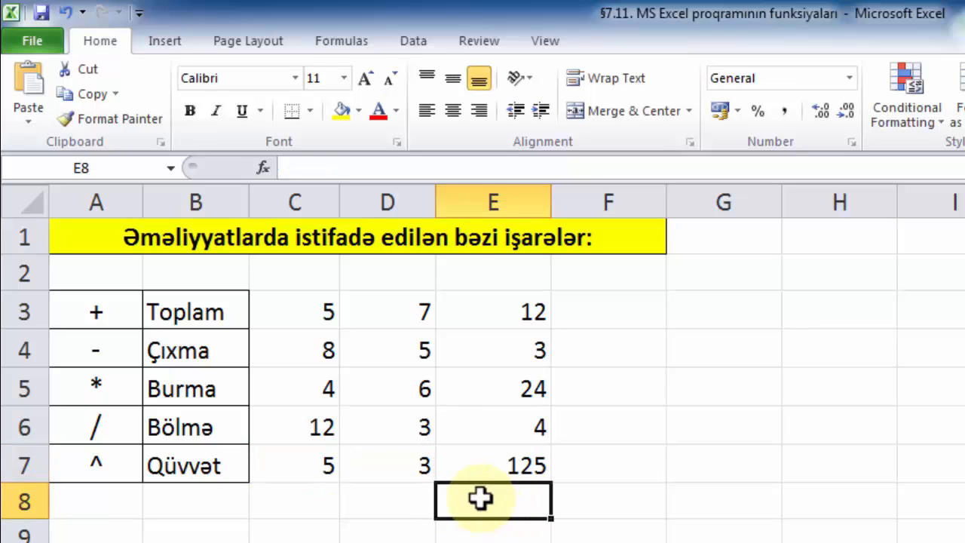
Step: Clear the power formula from cell E7
left_click(473, 468)
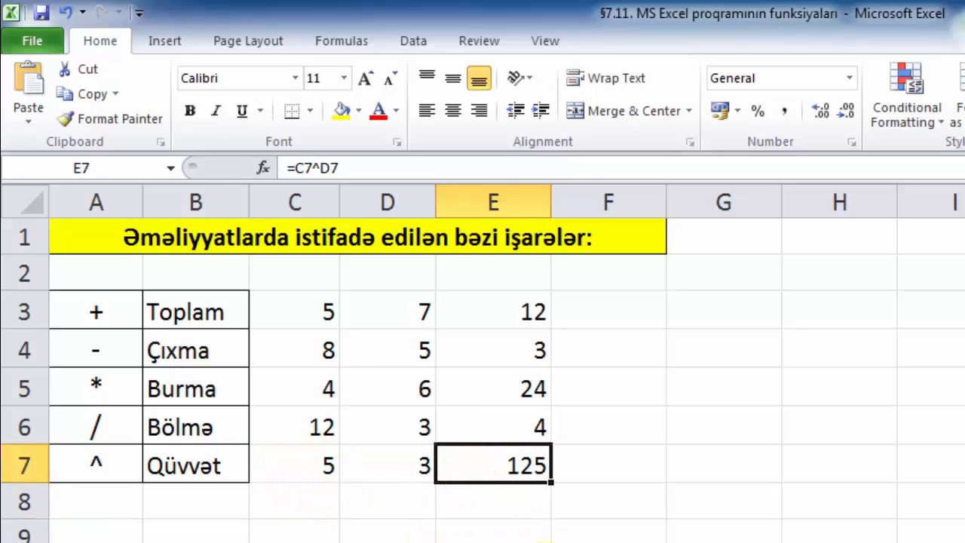
key("F2")
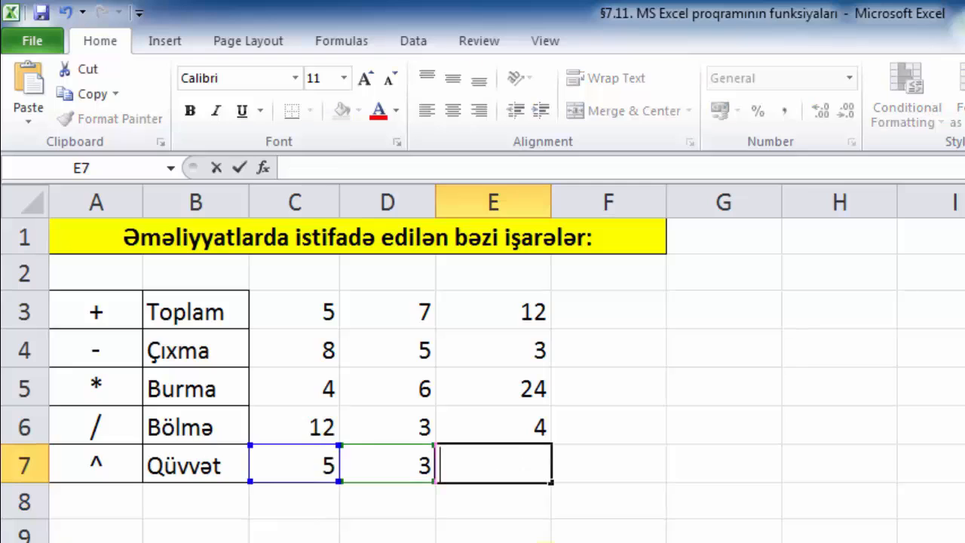
key("Return")
Step: Enter the power formula =C7^D7 again in cell E7 of the Qüvvət row
left_click(474, 468)
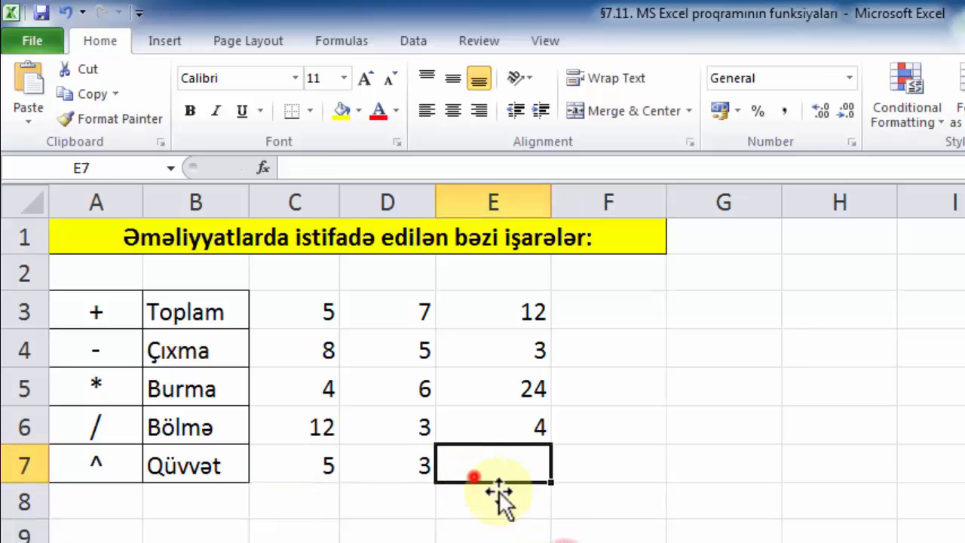
type("=")
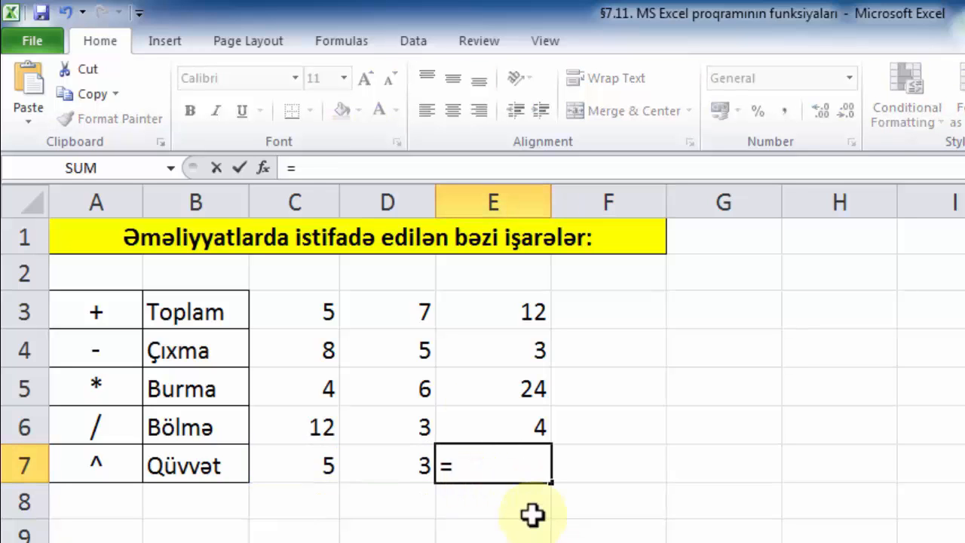
left_click(287, 464)
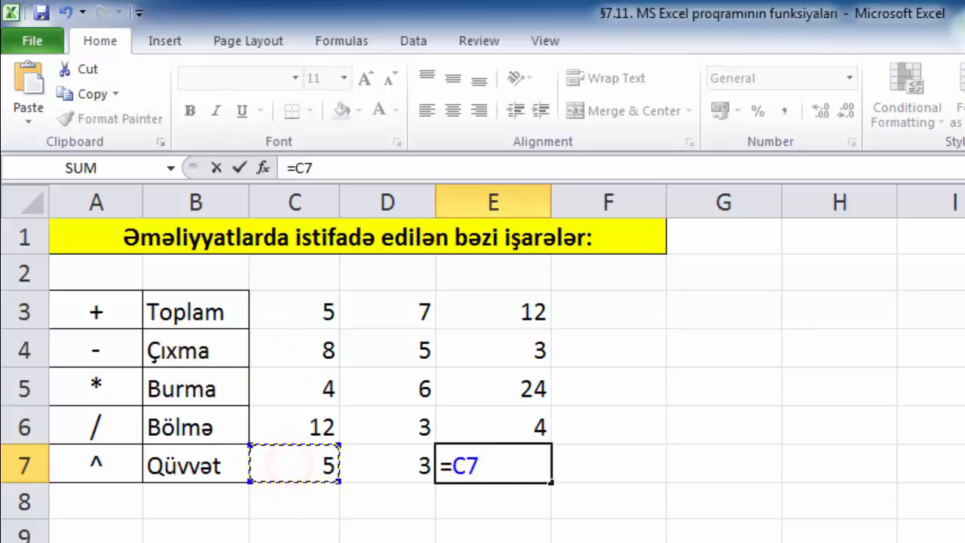
type("^")
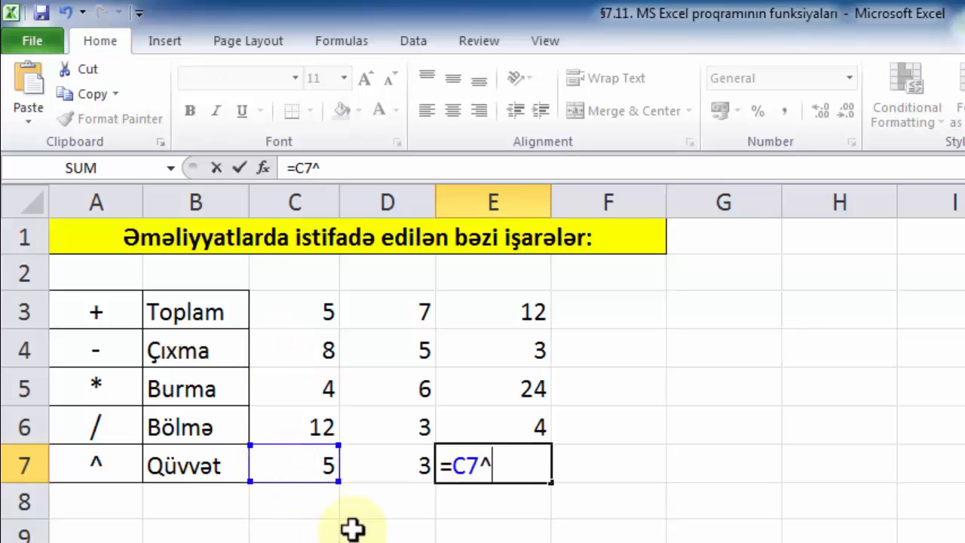
left_click(415, 469)
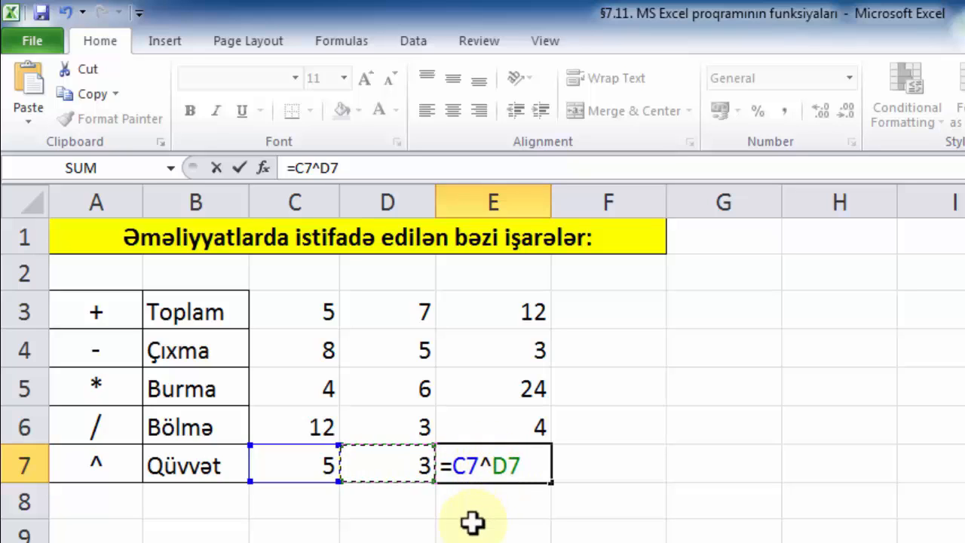
key("Return")
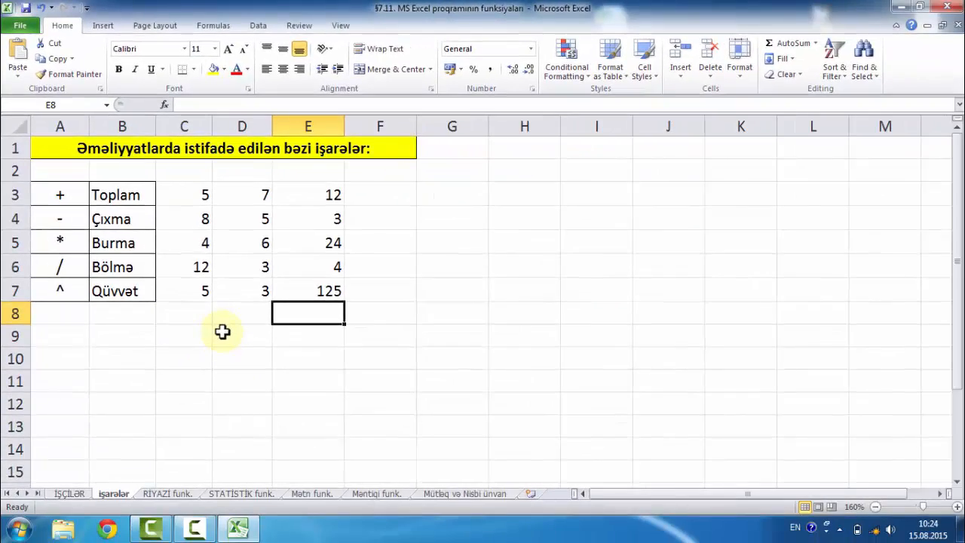
left_click(222, 331)
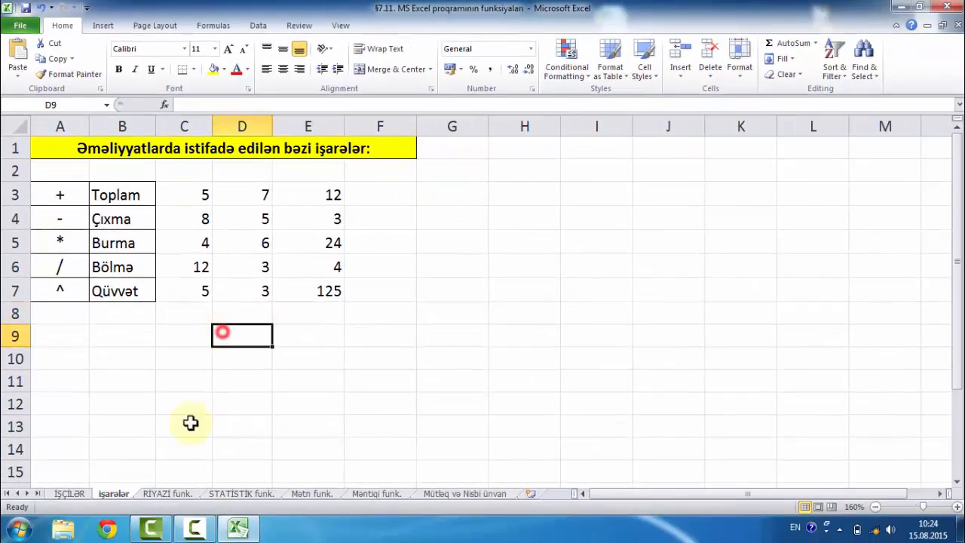
Step: On the RİYAZİ funk. sheet, enter =SUM(A2:C4) in cell D4 to add up the number table
left_click(166, 493)
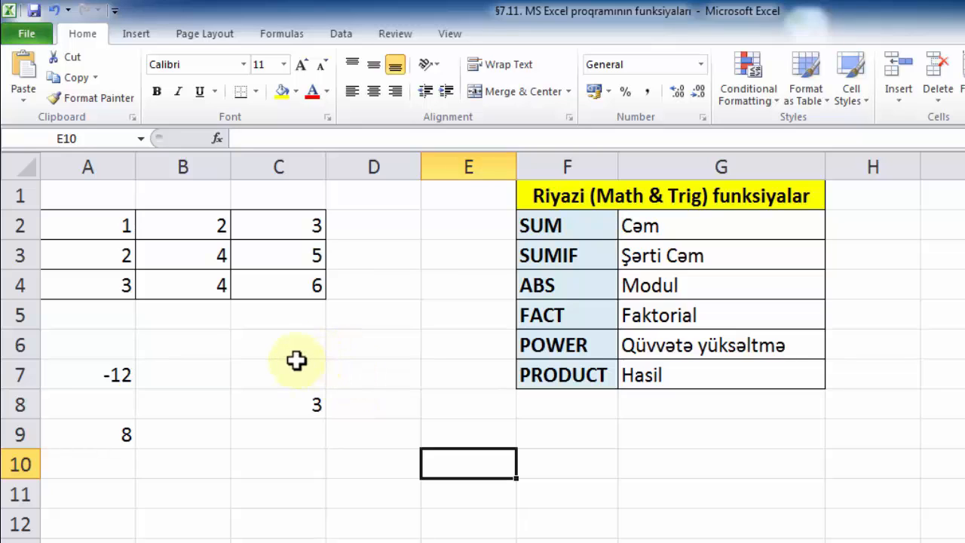
left_click(399, 279)
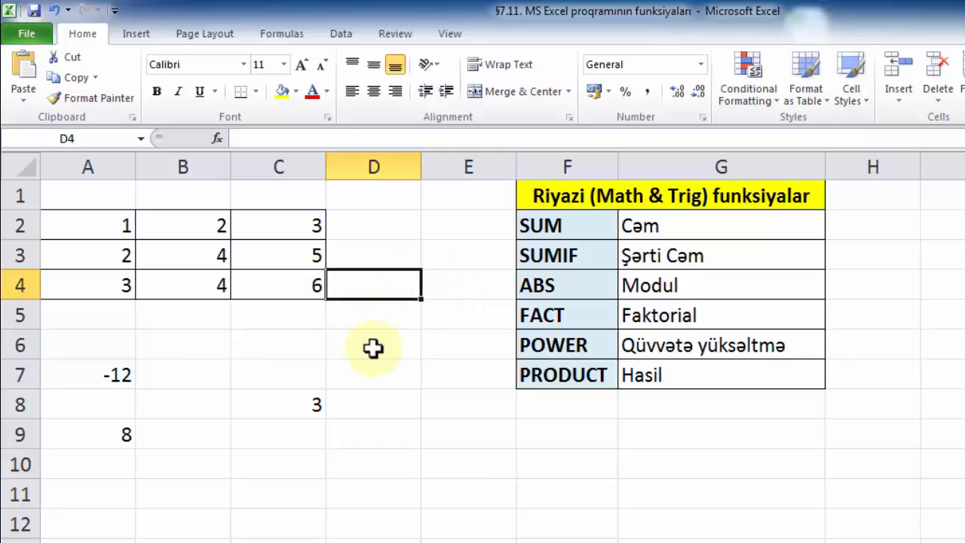
type("=")
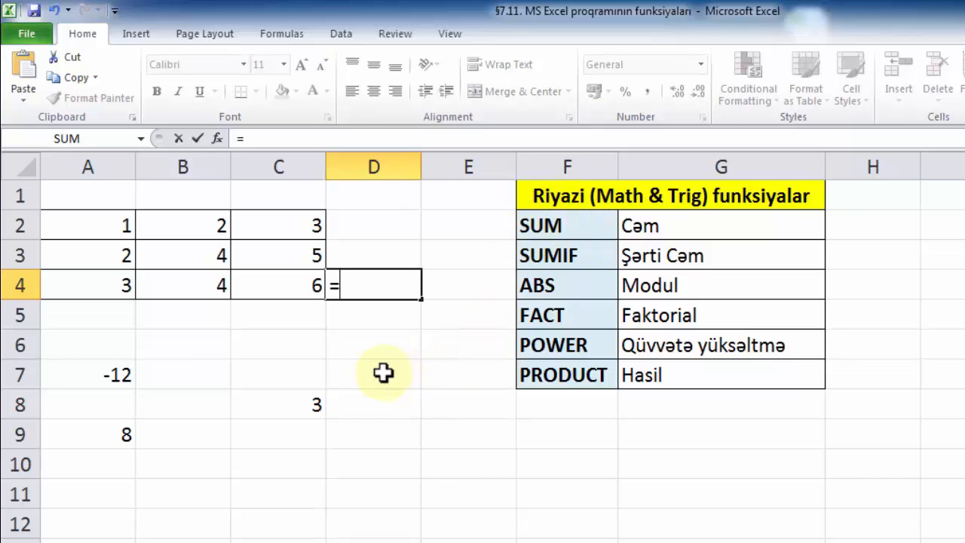
type("SUM")
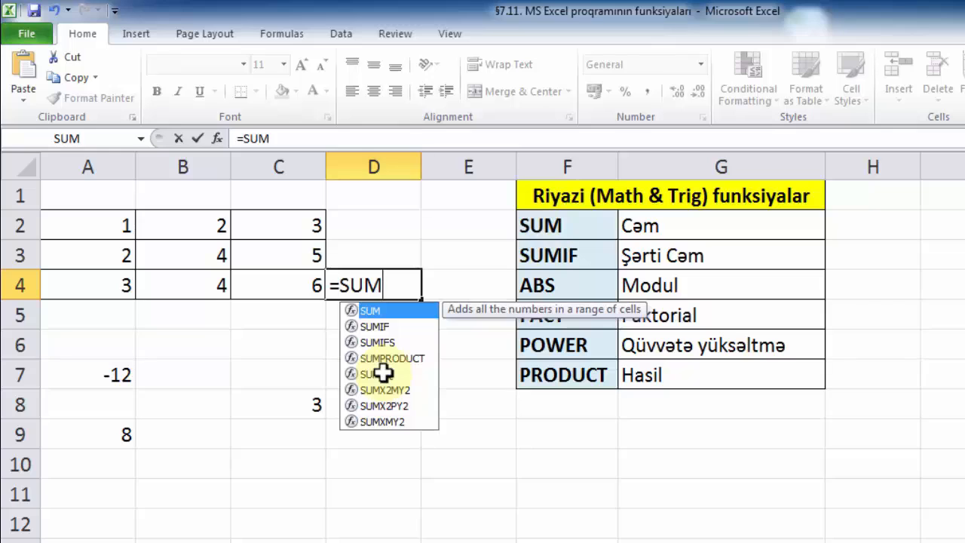
type("(")
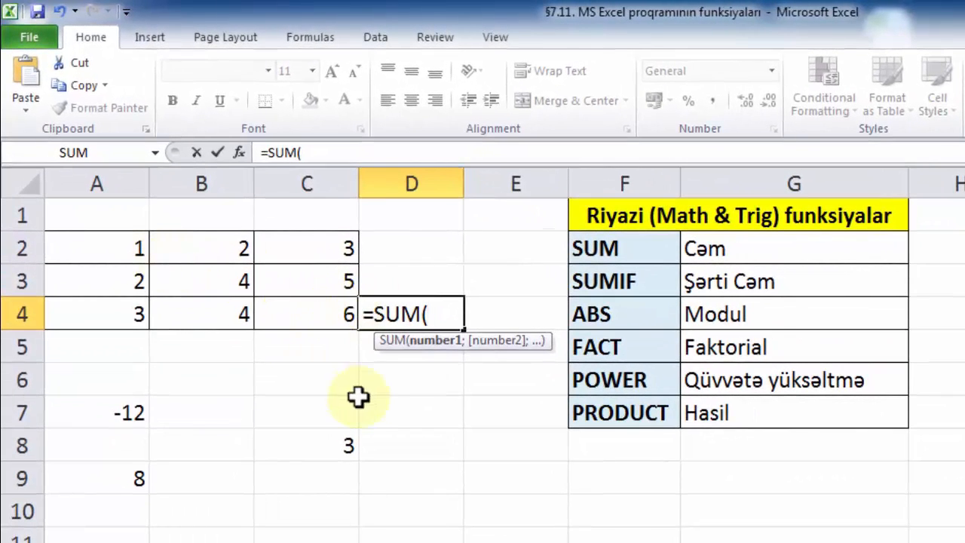
left_click_drag(133, 248, 288, 306)
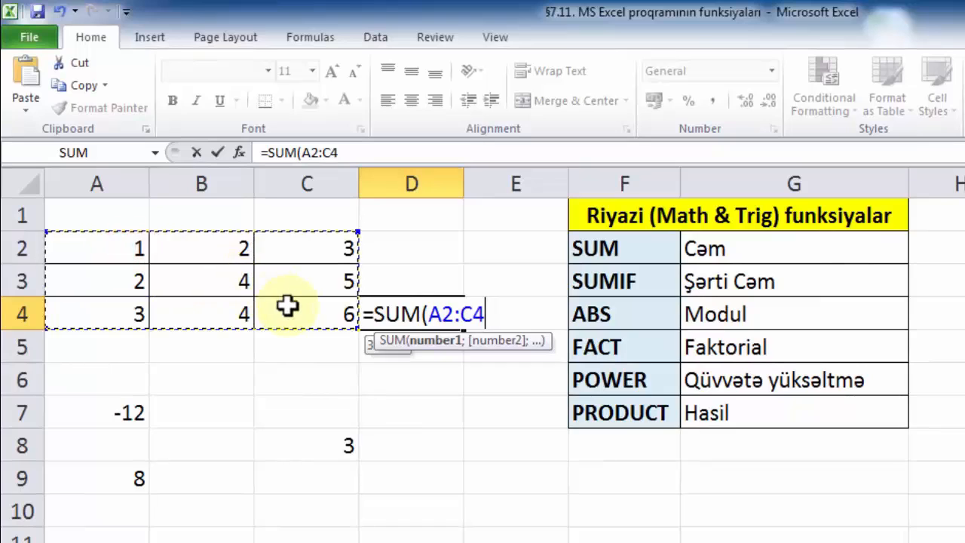
type(")")
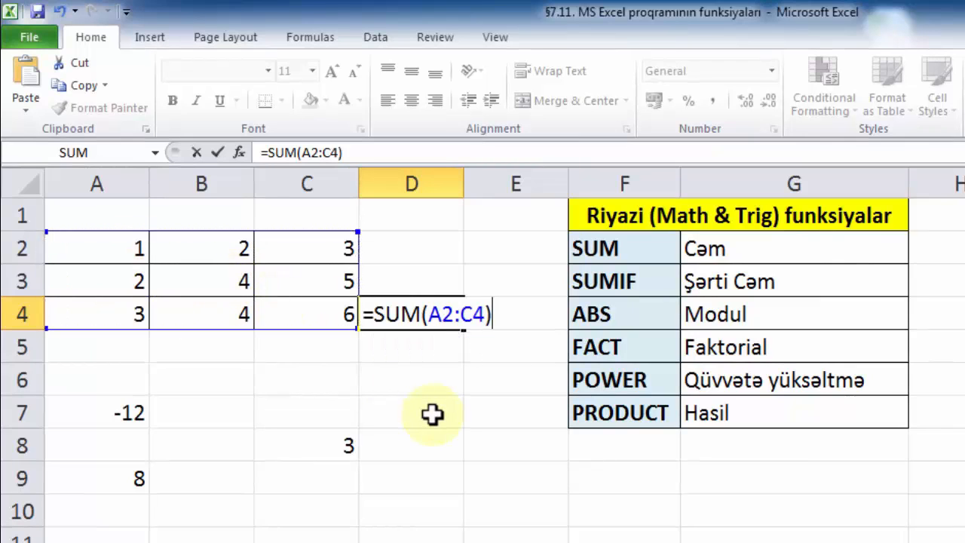
key("Return")
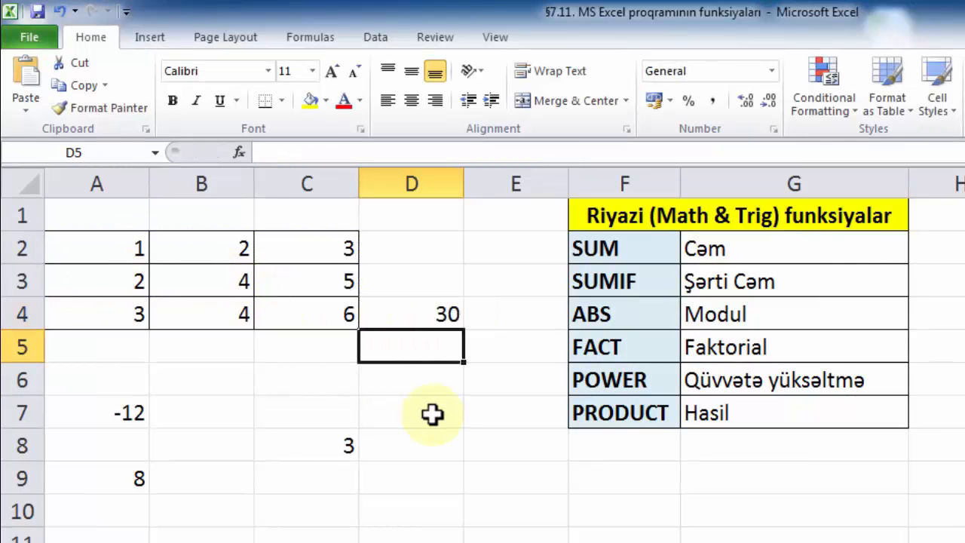
Step: Clear cell D4 and rebuild =SUM(A2:C4) there by picking the range A2:C4 from the sheet
left_click(426, 312)
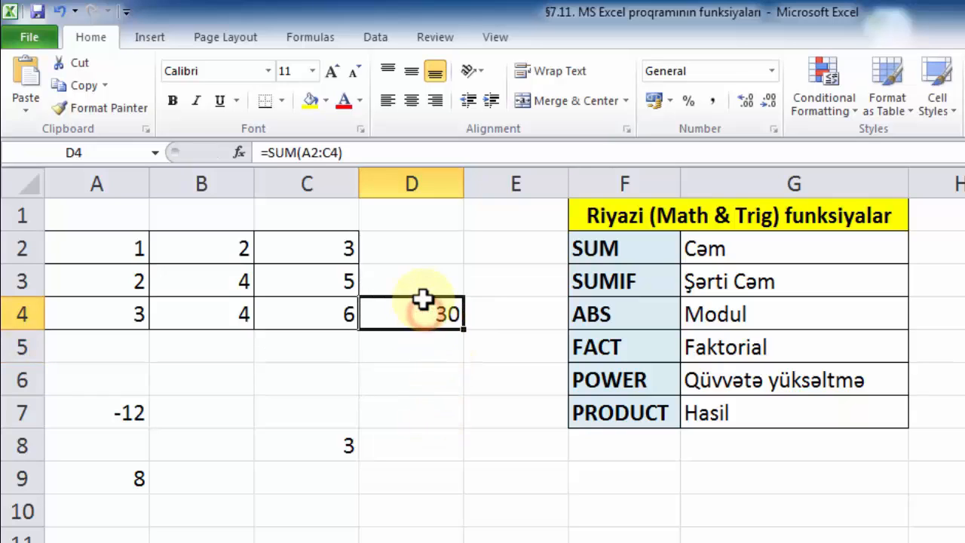
key("Delete")
type("=")
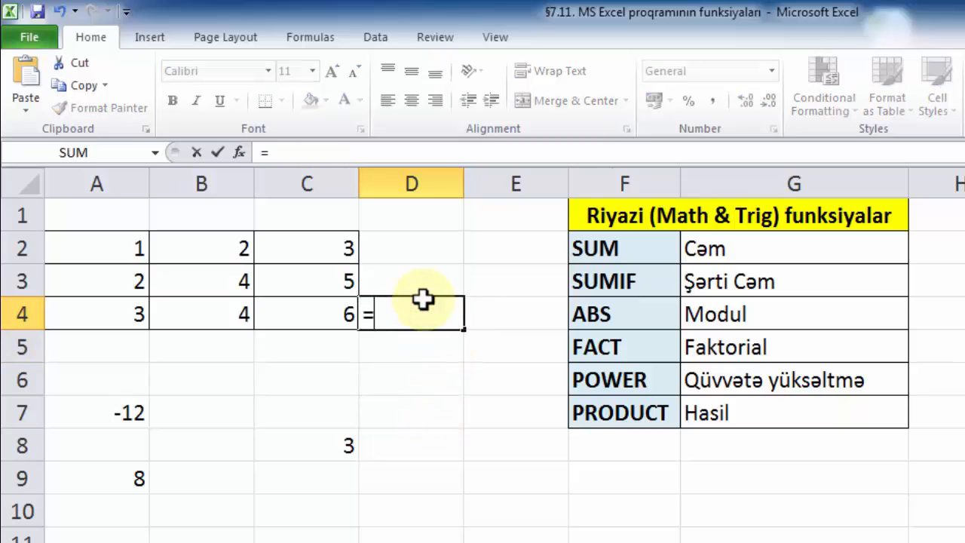
type("SU")
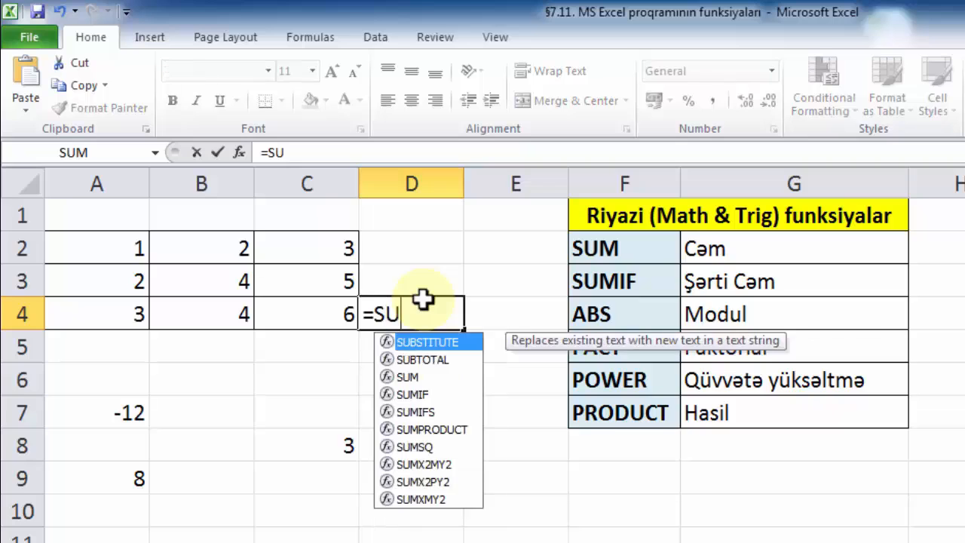
type("M(")
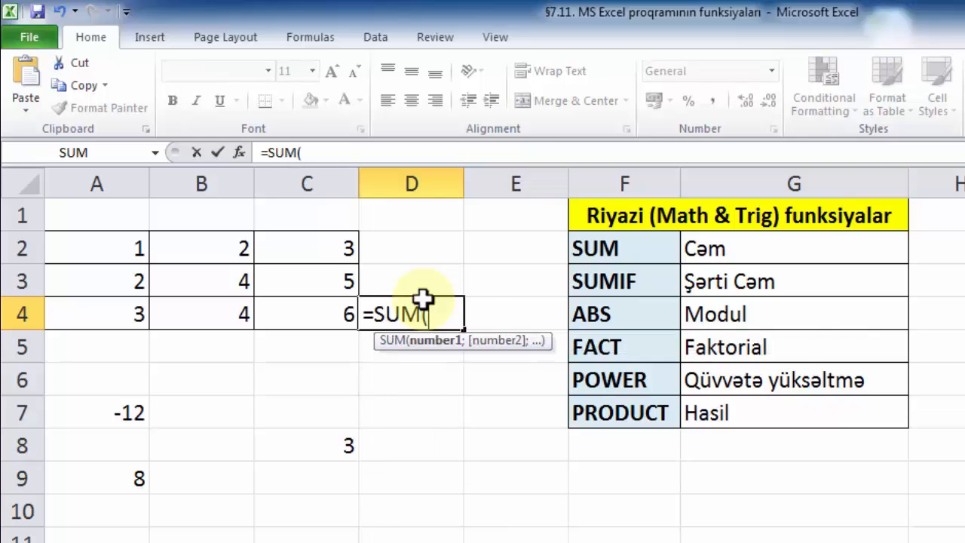
left_click_drag(125, 248, 282, 317)
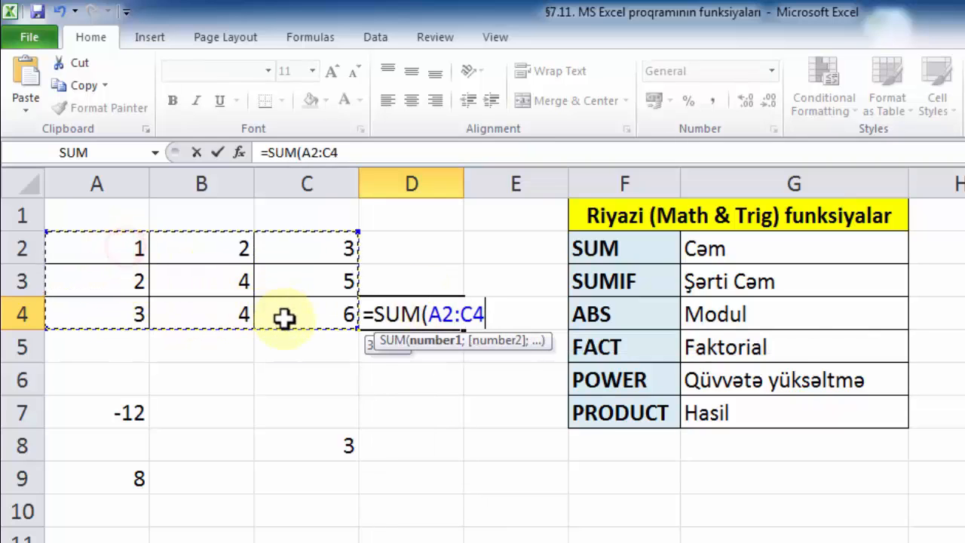
type(")")
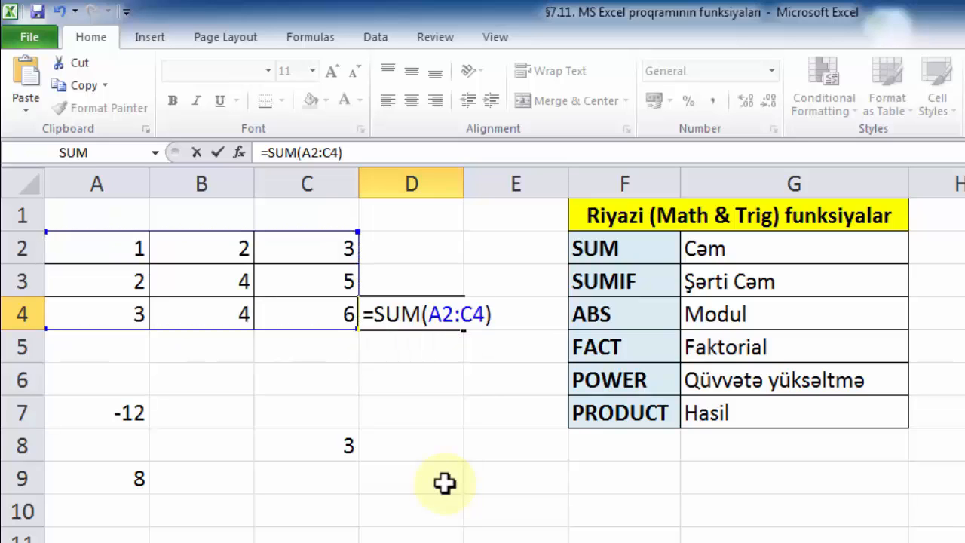
key("Return")
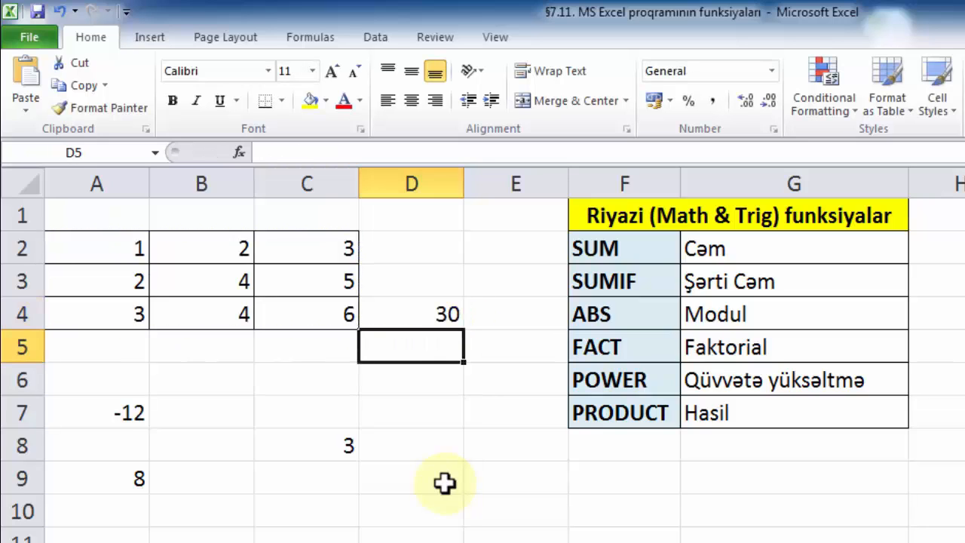
Step: Inspect the SUM formula in cell D4 and widen column D so that the whole formula fits
left_click(409, 315)
left_click(378, 145)
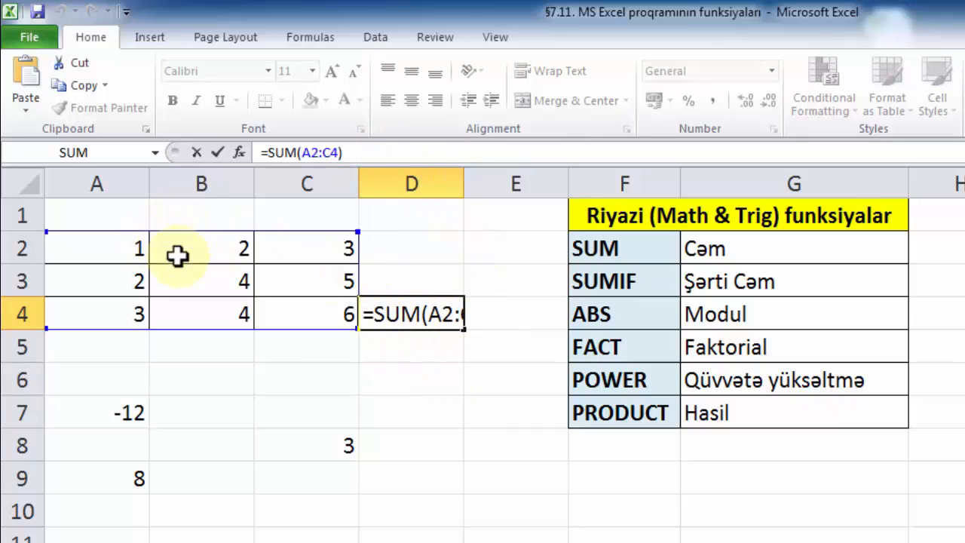
left_click(410, 360)
left_click(420, 314)
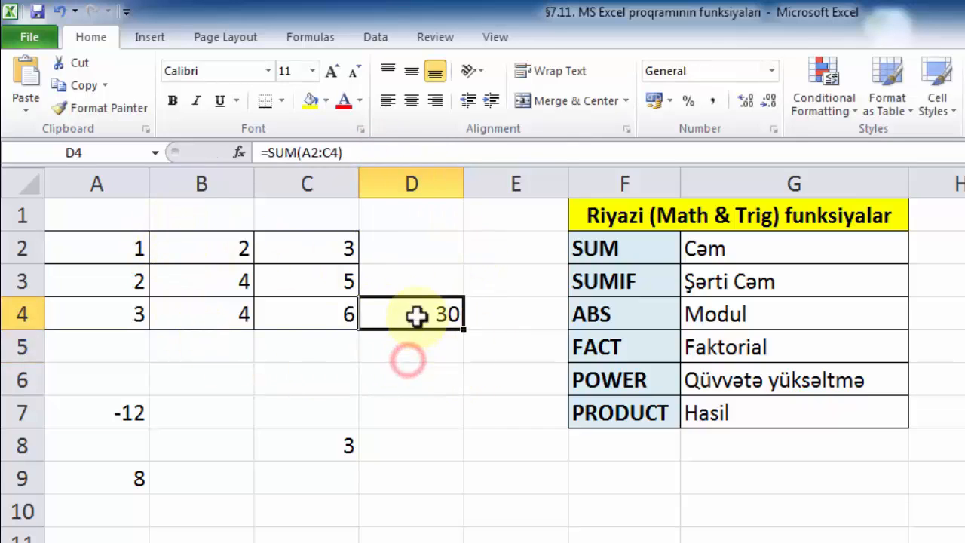
left_click_drag(463, 184, 512, 188)
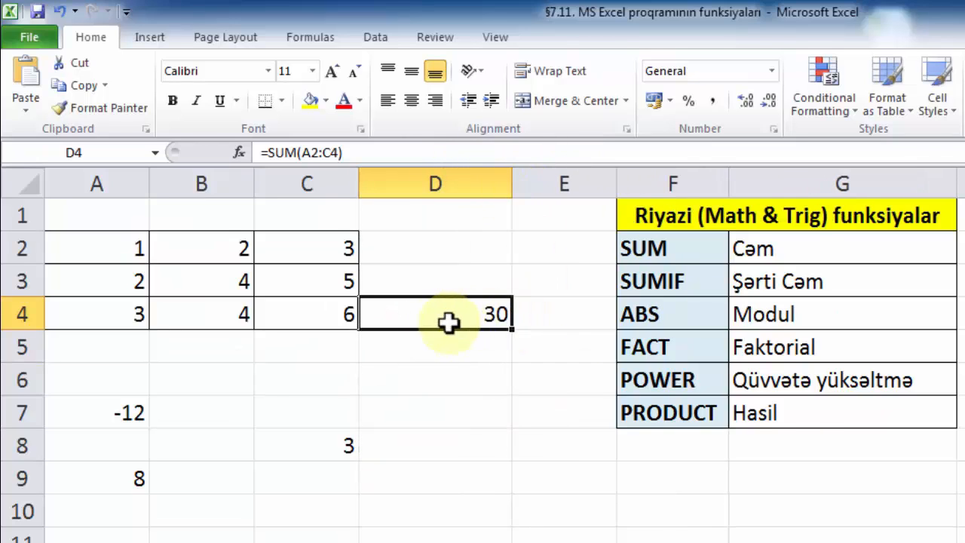
Step: Open the SUM formula in cell D4 for editing and erase it, leaving D4 selected
left_click(355, 153)
left_click(491, 313)
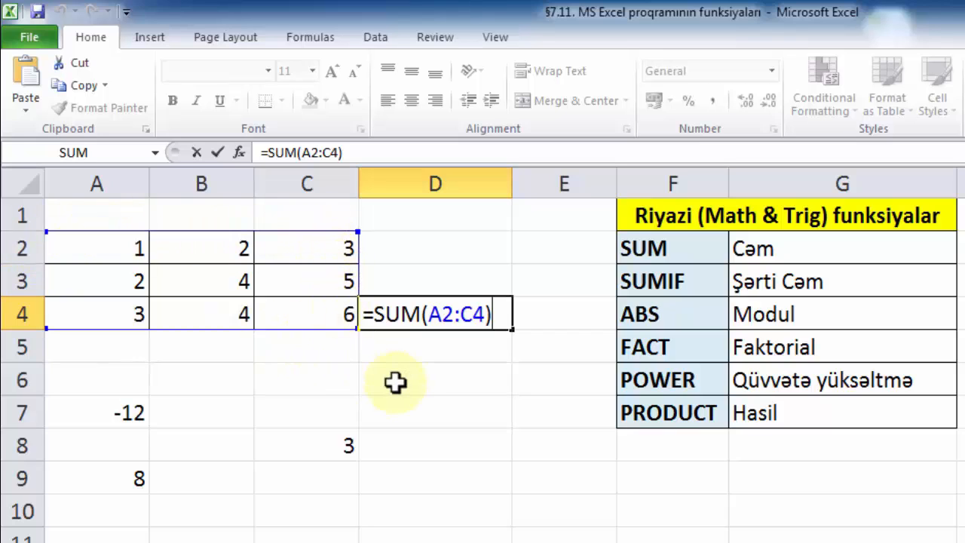
key("BackSpace")
key("Escape")
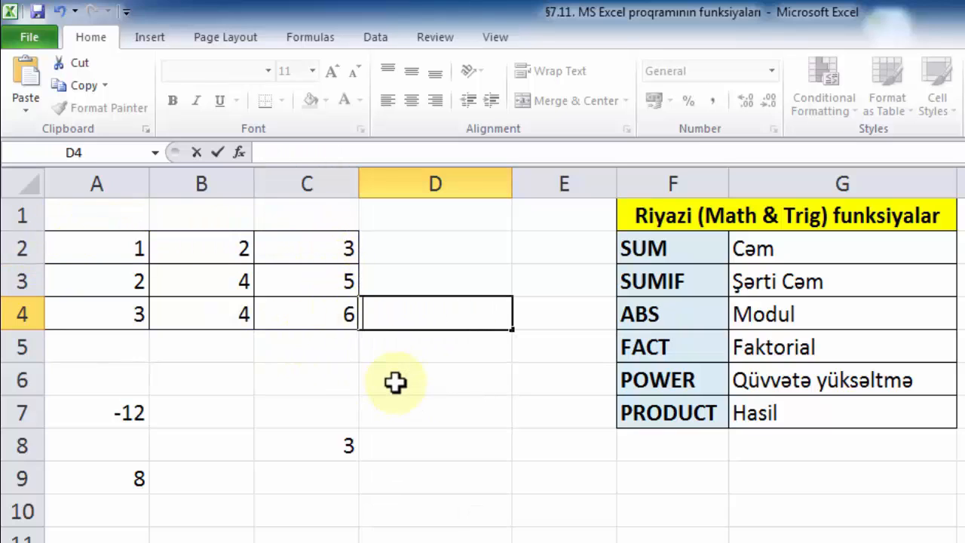
key("Down")
key("Up")
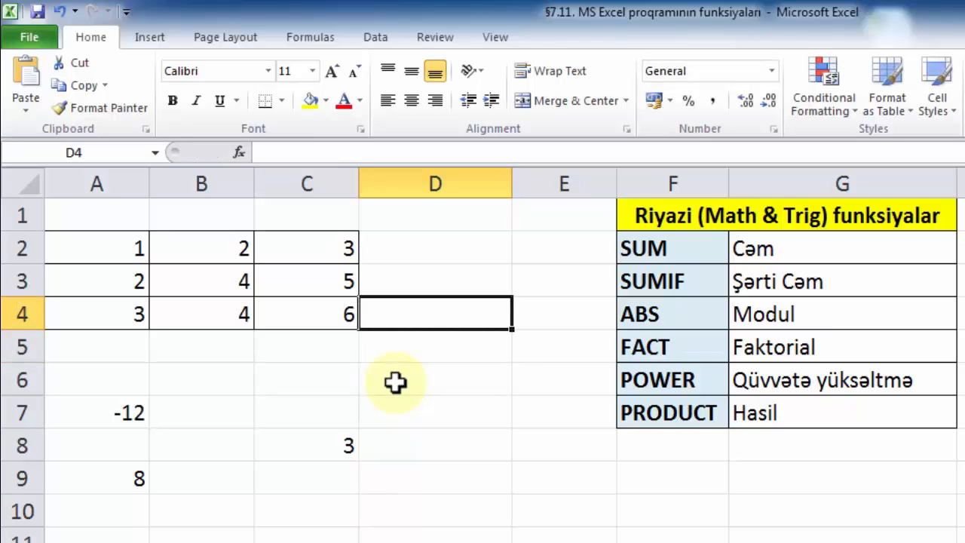
Step: Enter =SUM(A2:C4) in cell D4, writing out the range reference by hand
type("=")
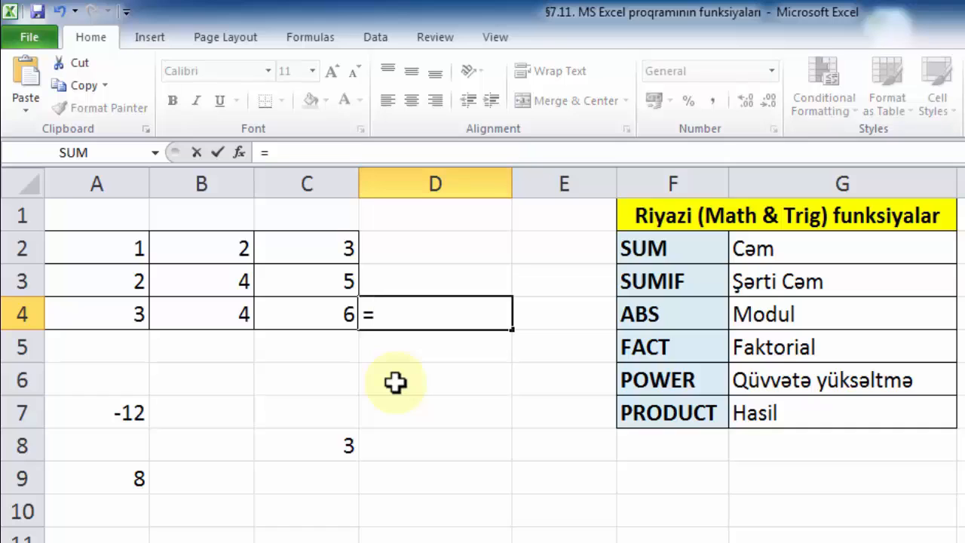
type("SUM(")
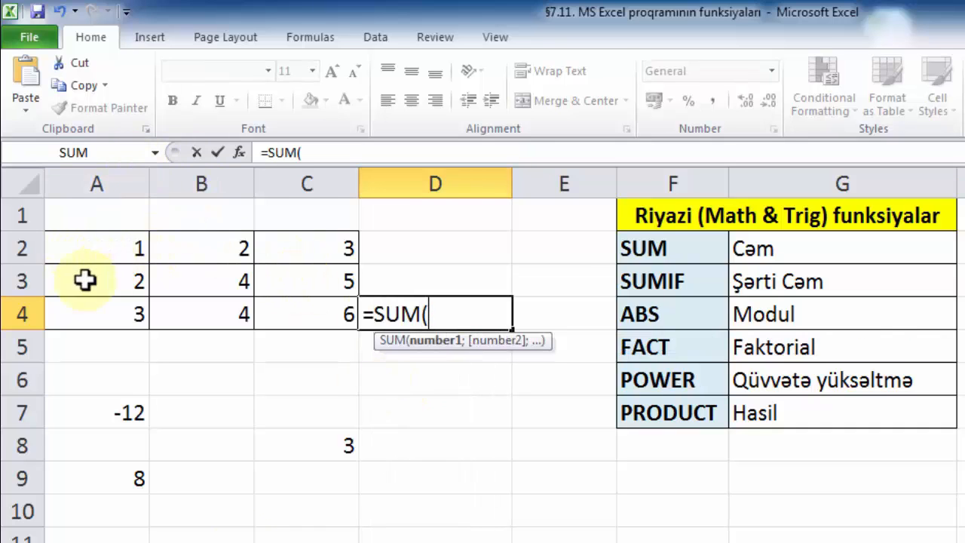
type("A")
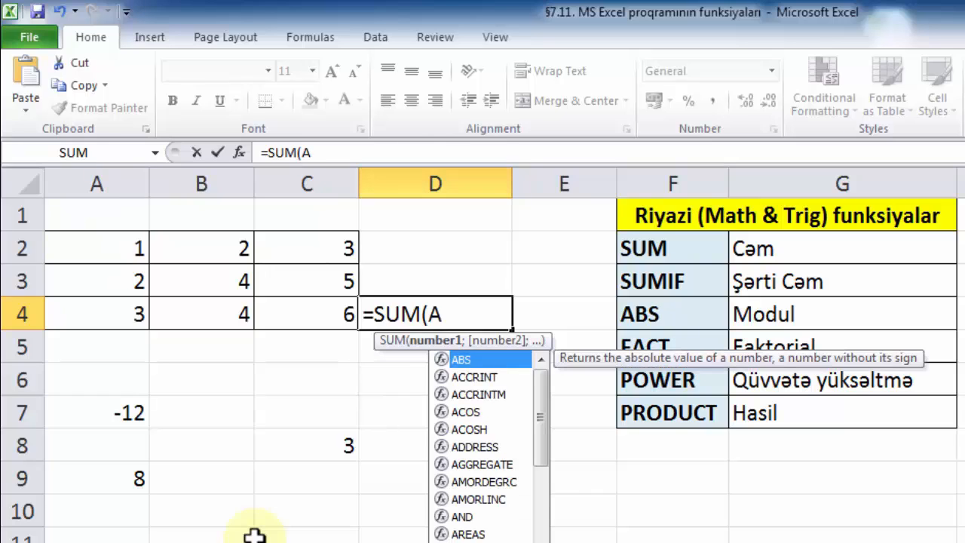
type("2:")
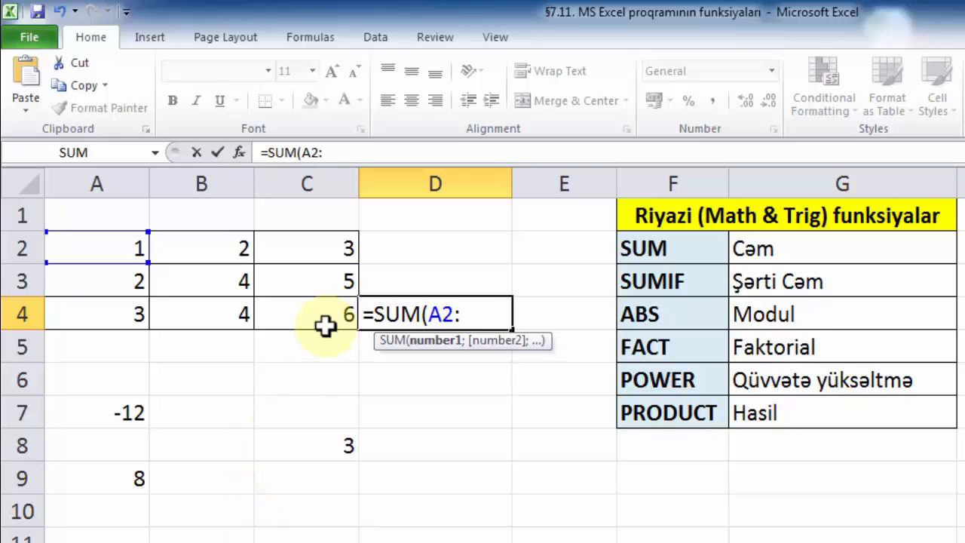
type("C")
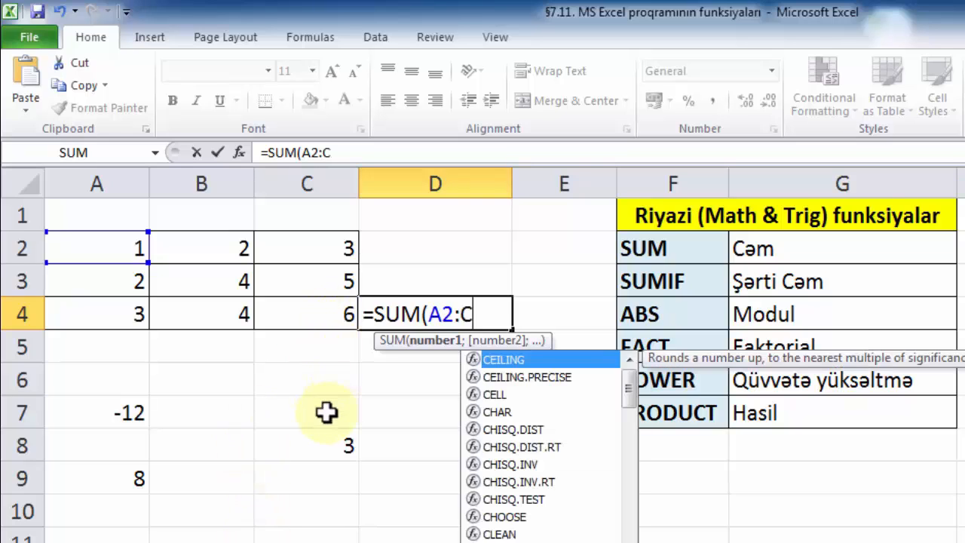
type("4)")
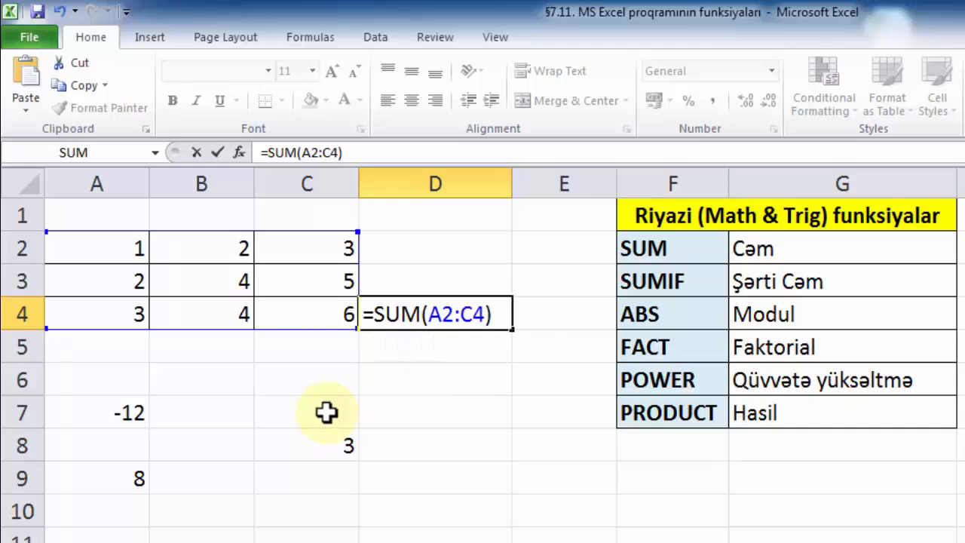
key("Return")
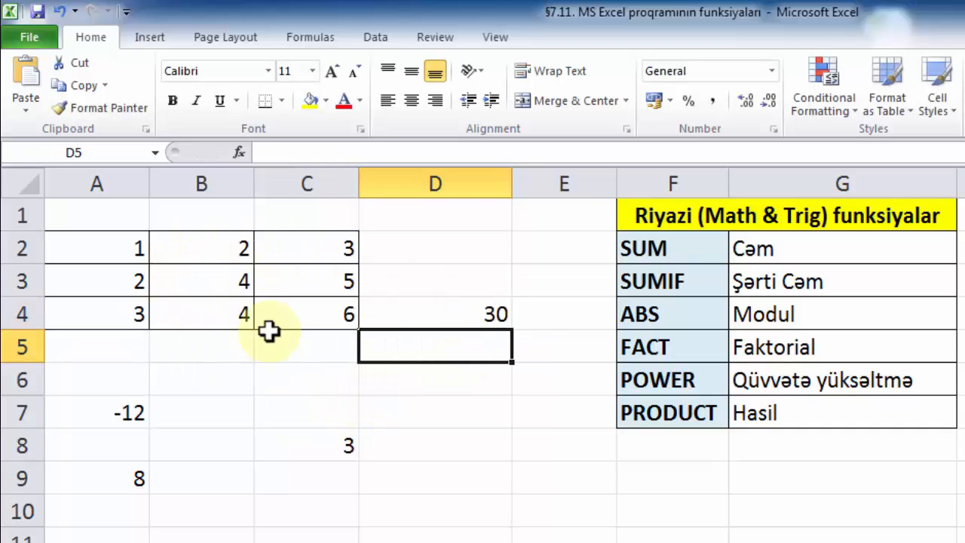
Step: Clear cell D4 and enter =SUM(A2;C4) there, adding the two separate cells A2 and C4
left_click(443, 315)
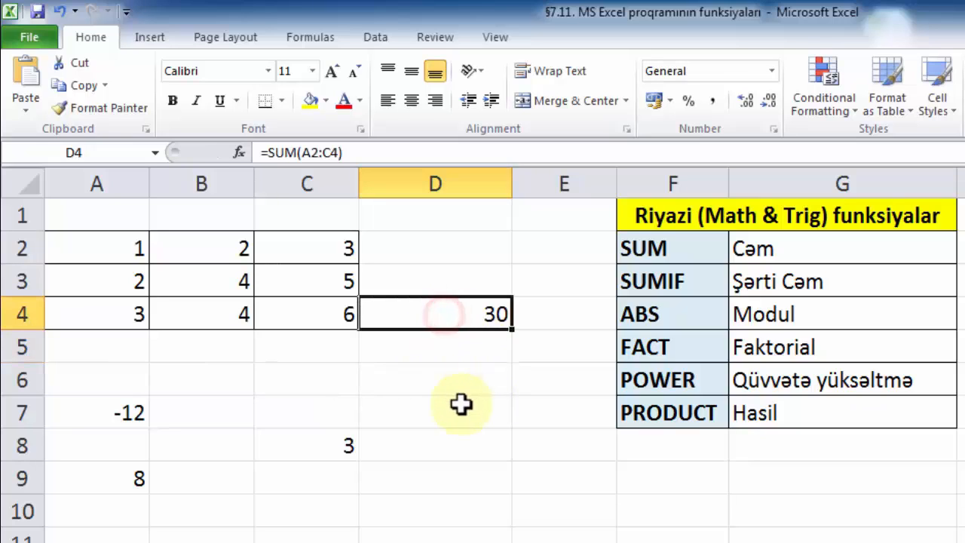
key("Delete")
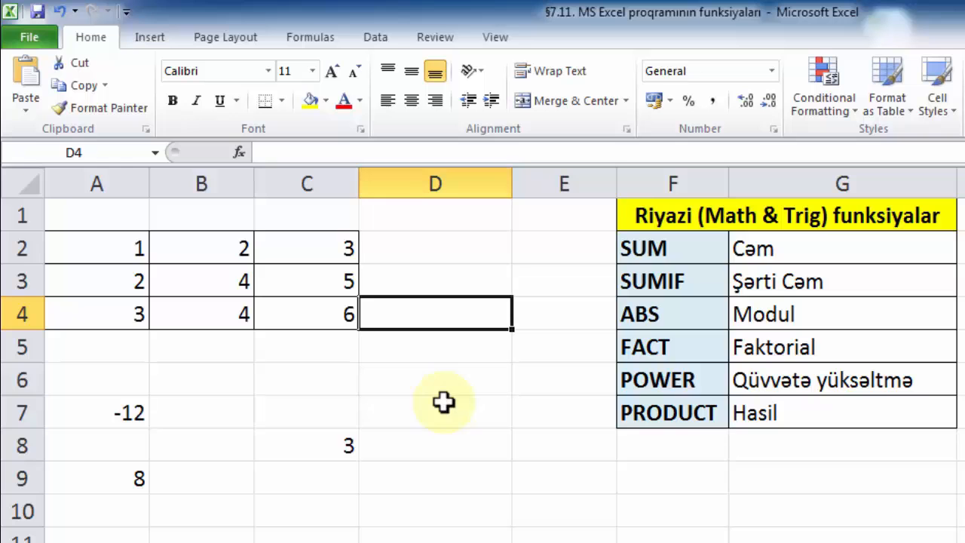
type("=")
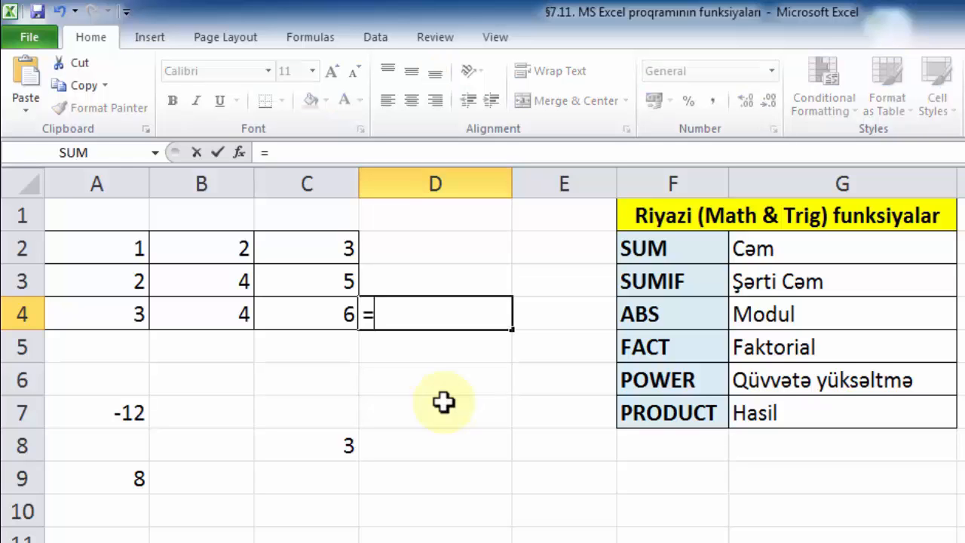
type("SUM")
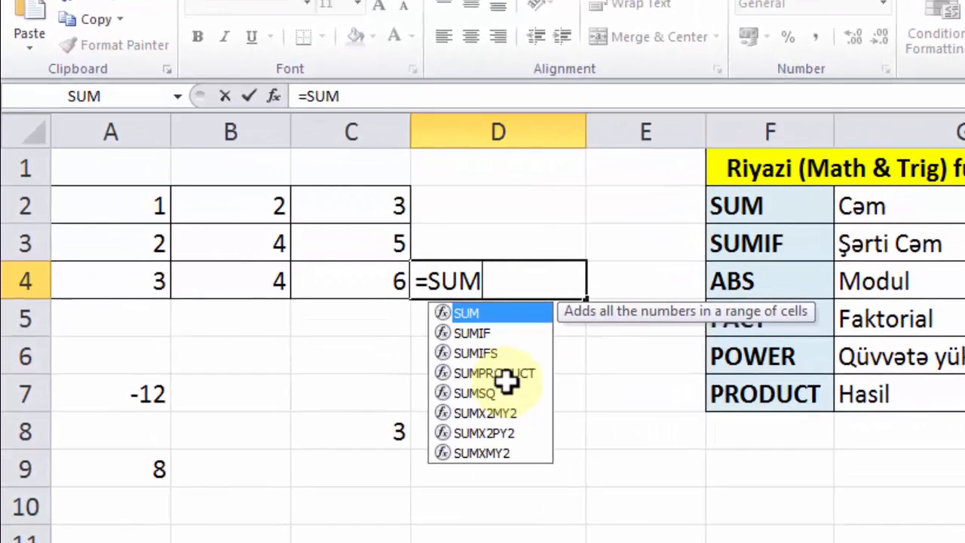
type("(")
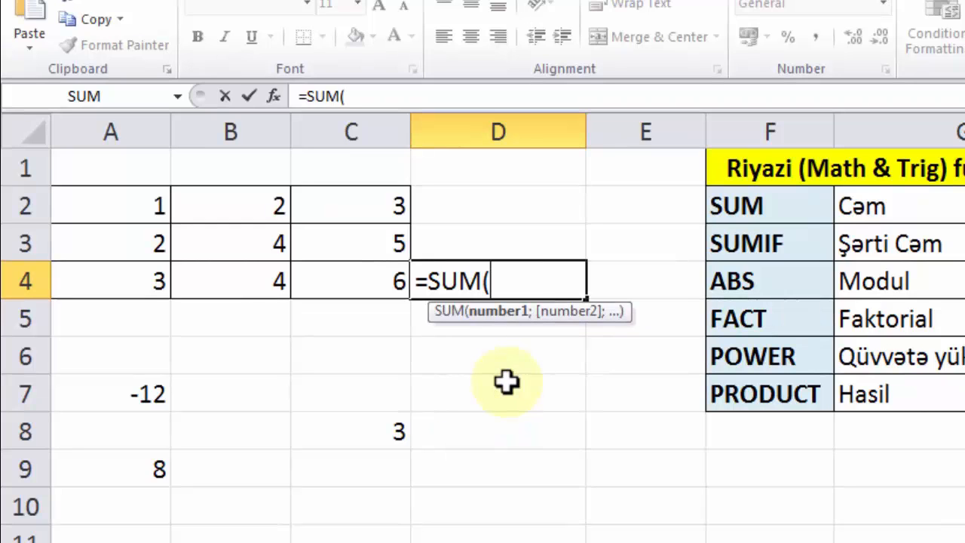
type("A2;")
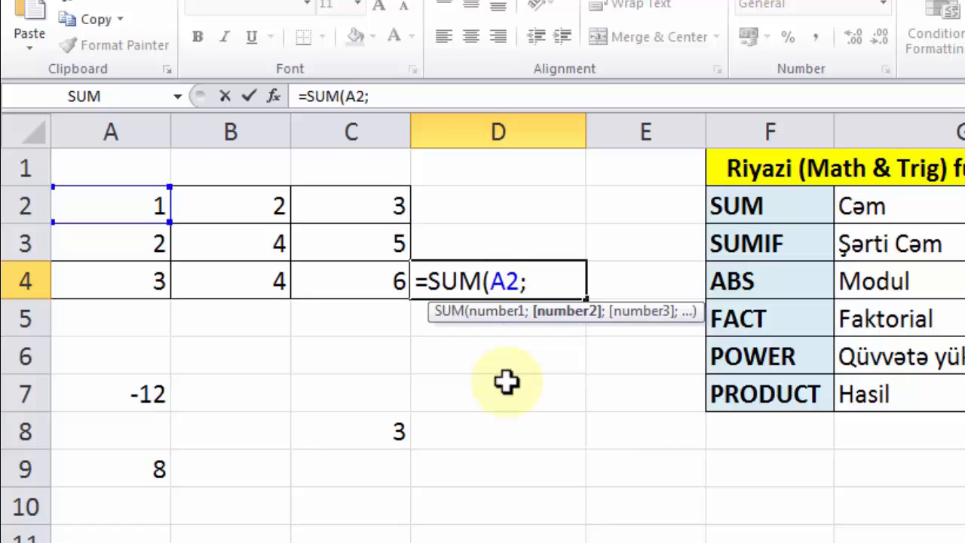
type("C4")
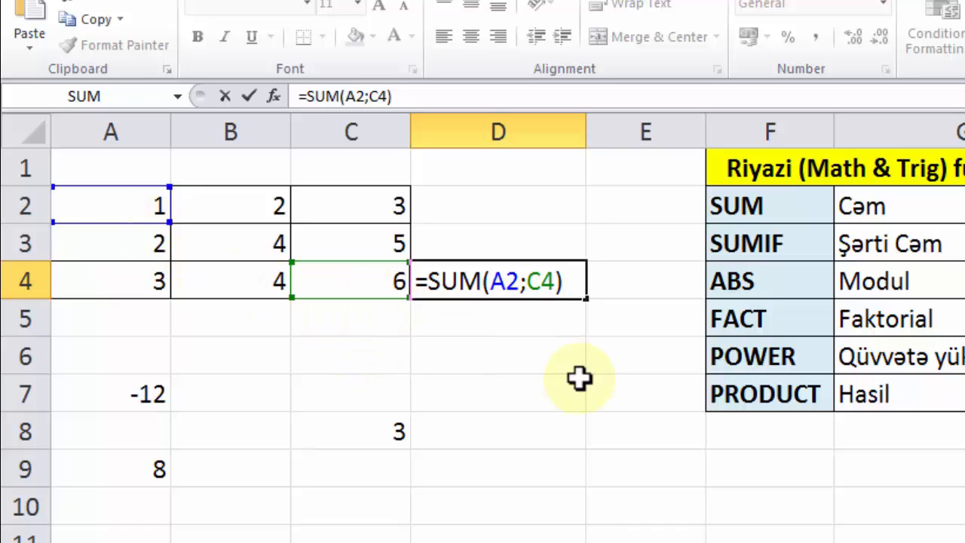
key("Return")
key("Up")
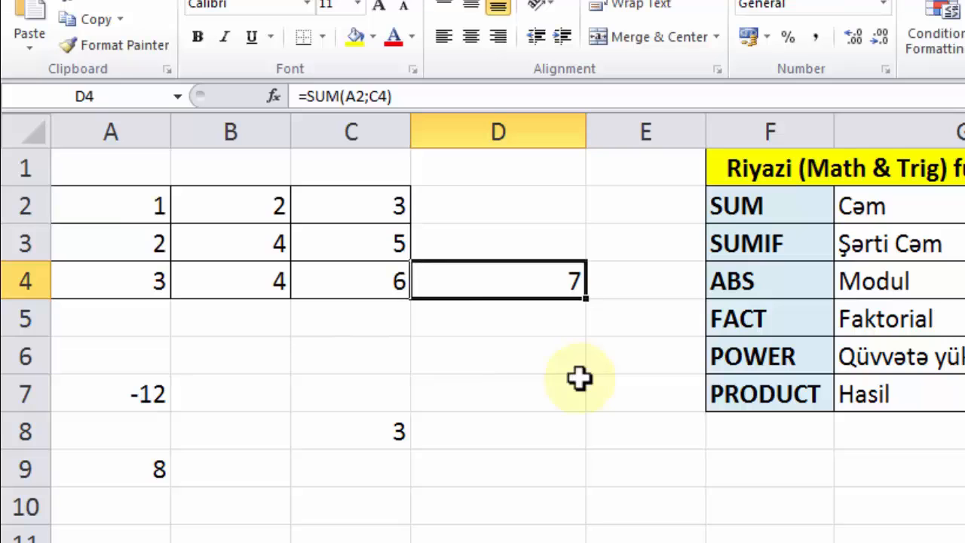
Step: Open the SUM formula in cell D4 to examine which cells it references, leaving it as it is
left_click(414, 90)
left_click(567, 291)
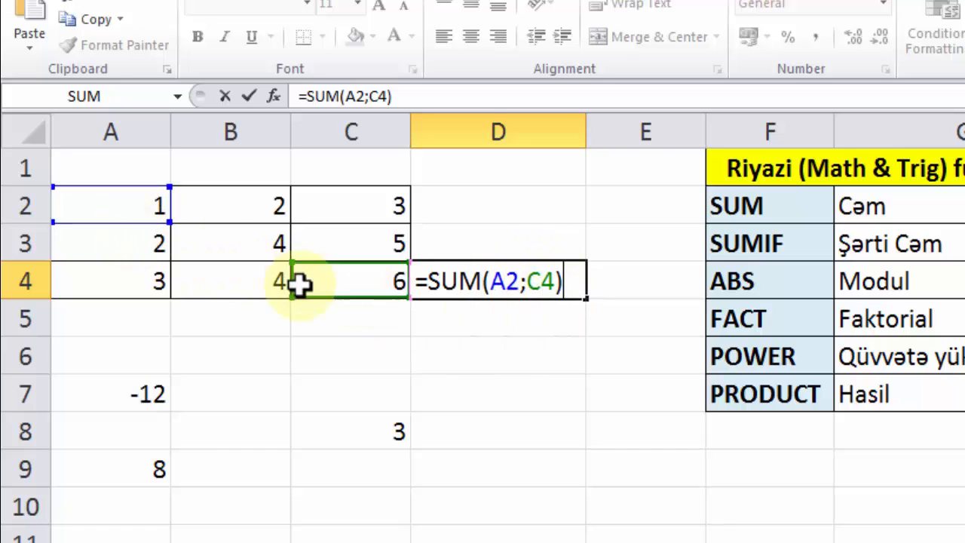
key("Return")
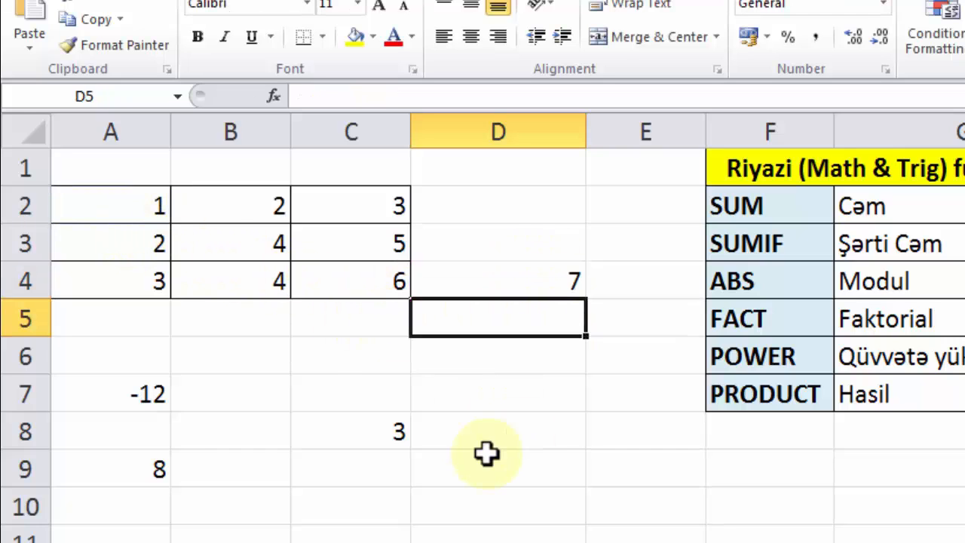
Step: Clear cell D4 and enter =SUM(A2:A4) there to add the numbers in column A of the table
key("Up")
key("Delete")
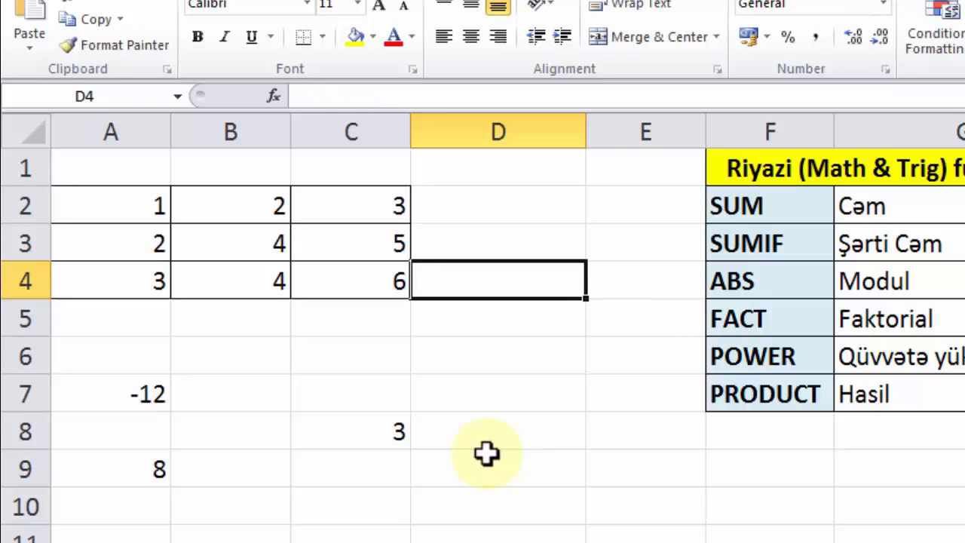
type("=")
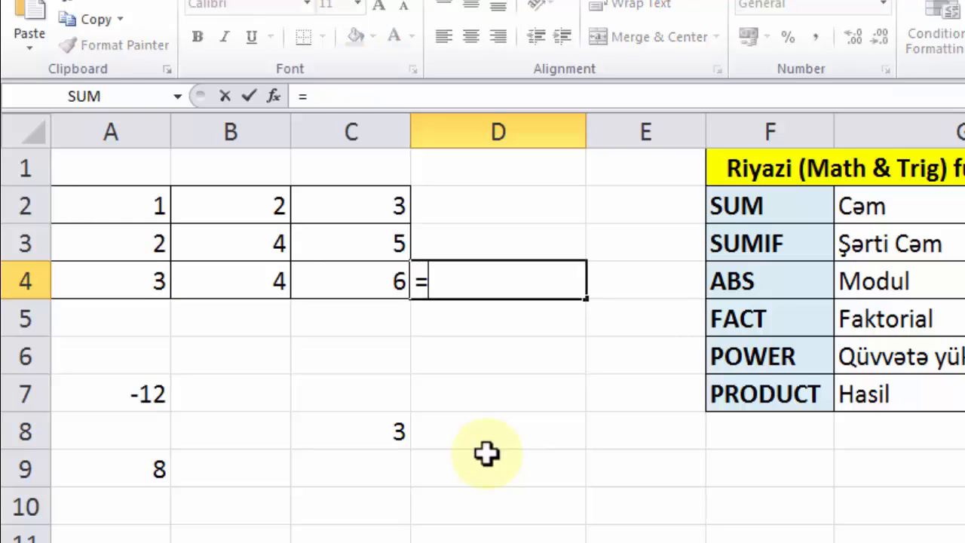
type("SUM(")
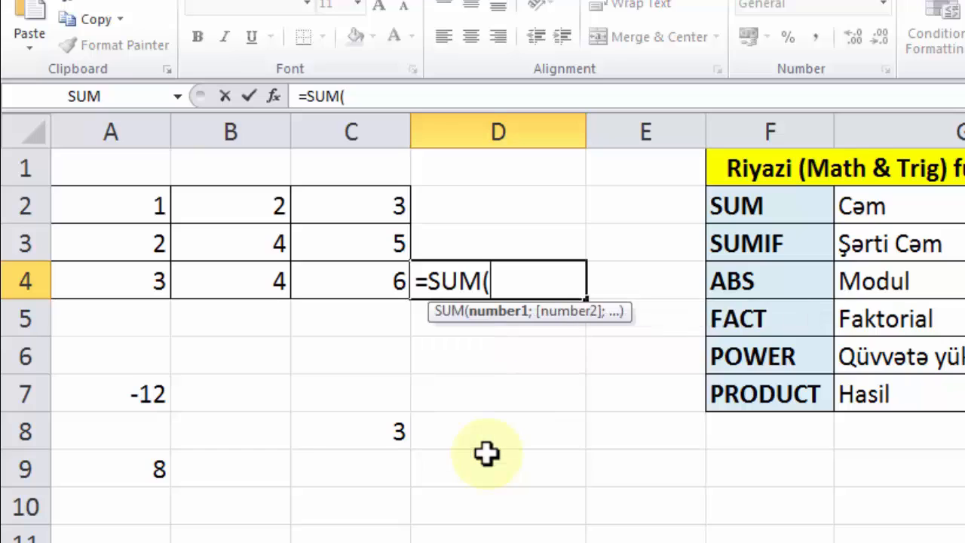
type("A")
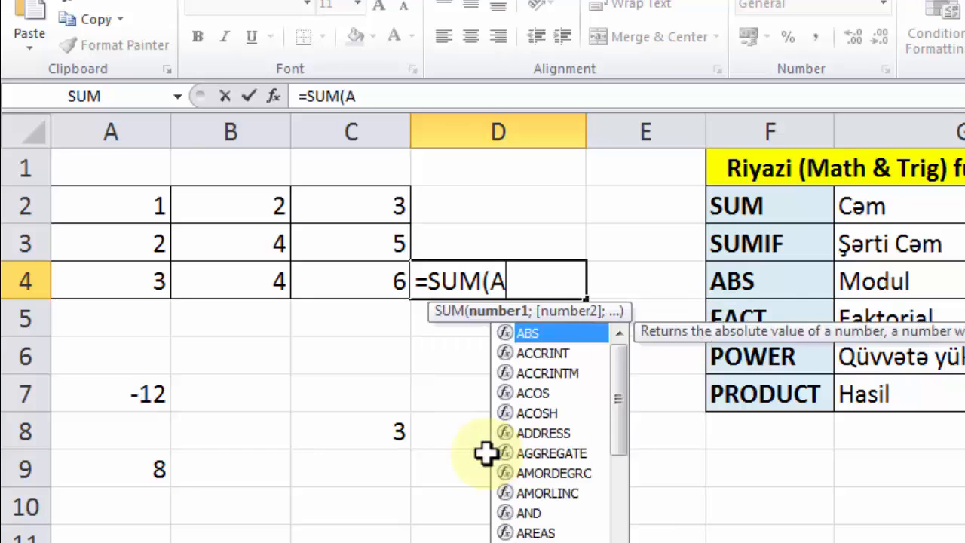
type("2:")
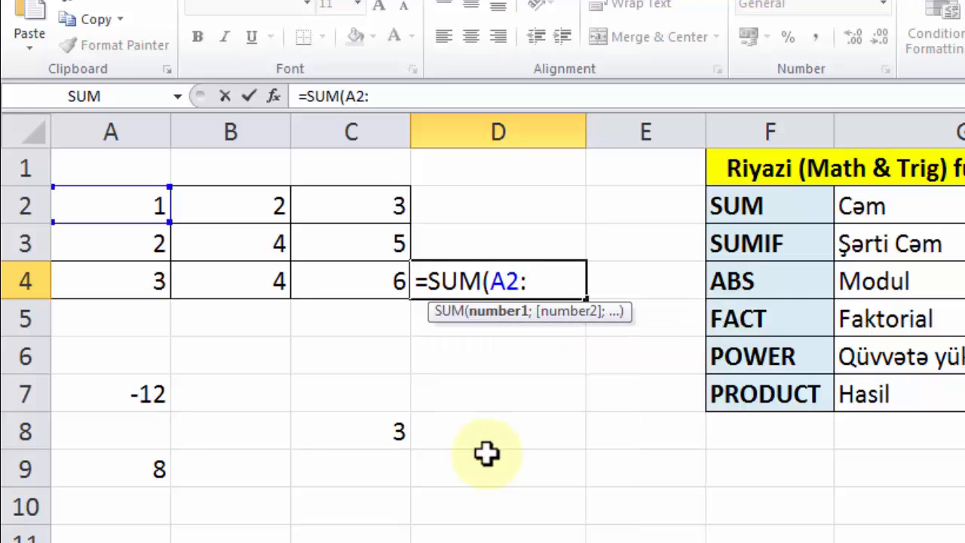
type("A")
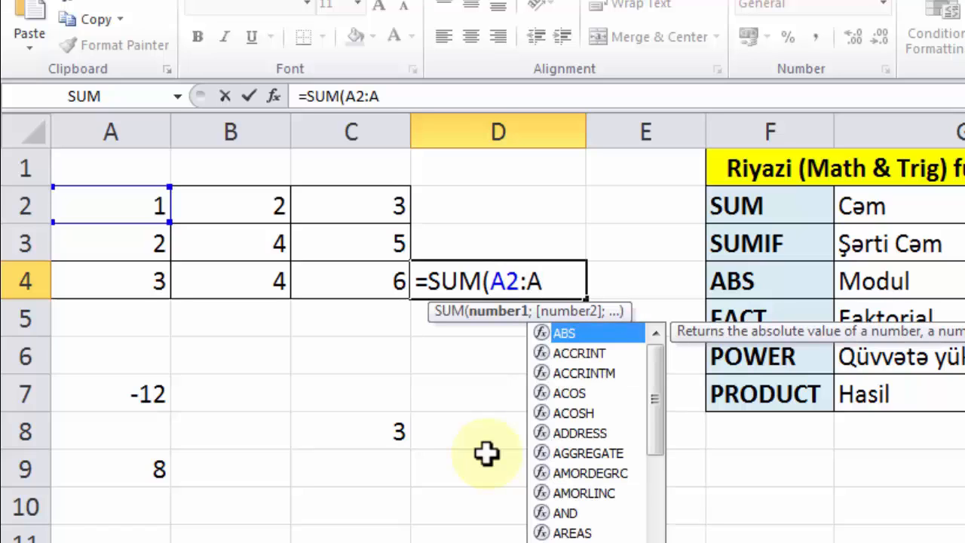
type("4")
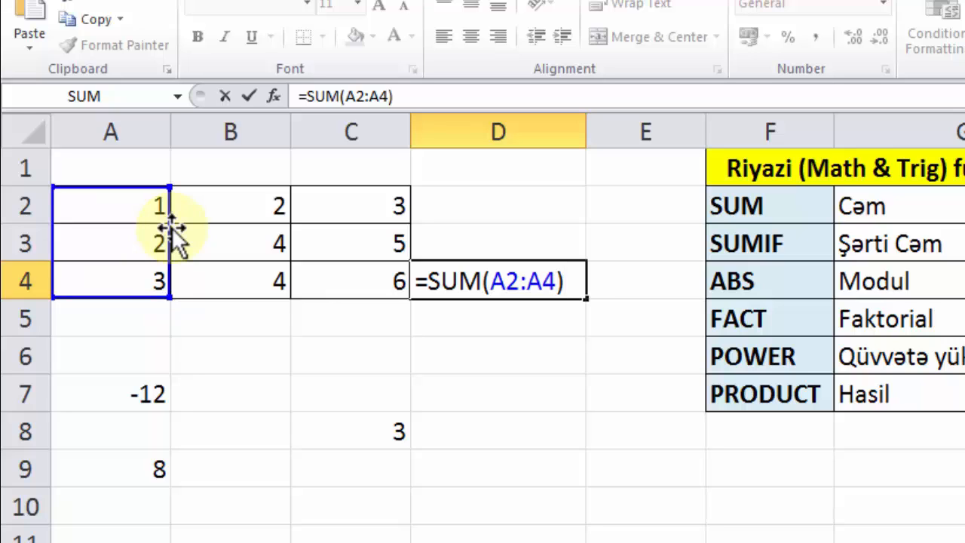
key("Return")
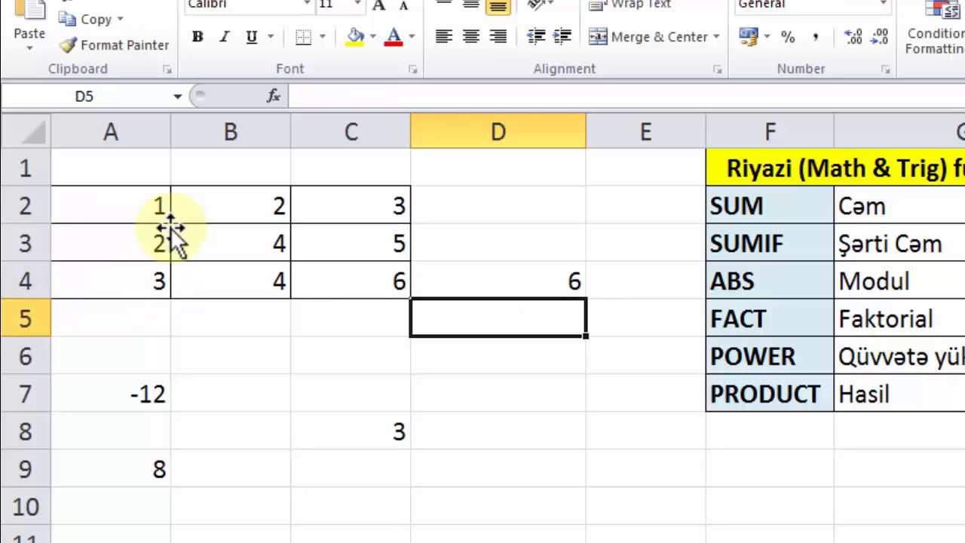
Step: Replace the formula in cell D4 with =SUM(A2:C2) to add the first row of the table
left_click(557, 281)
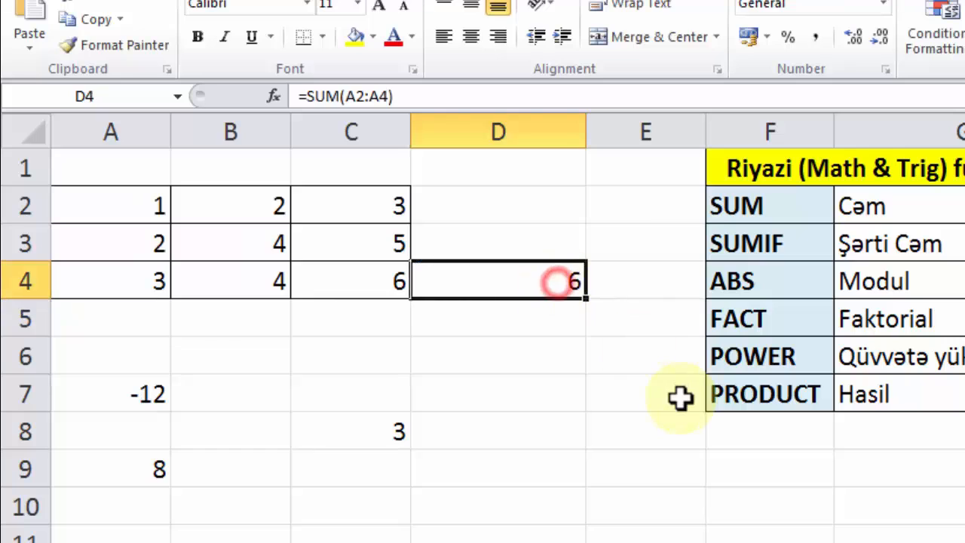
key("Delete")
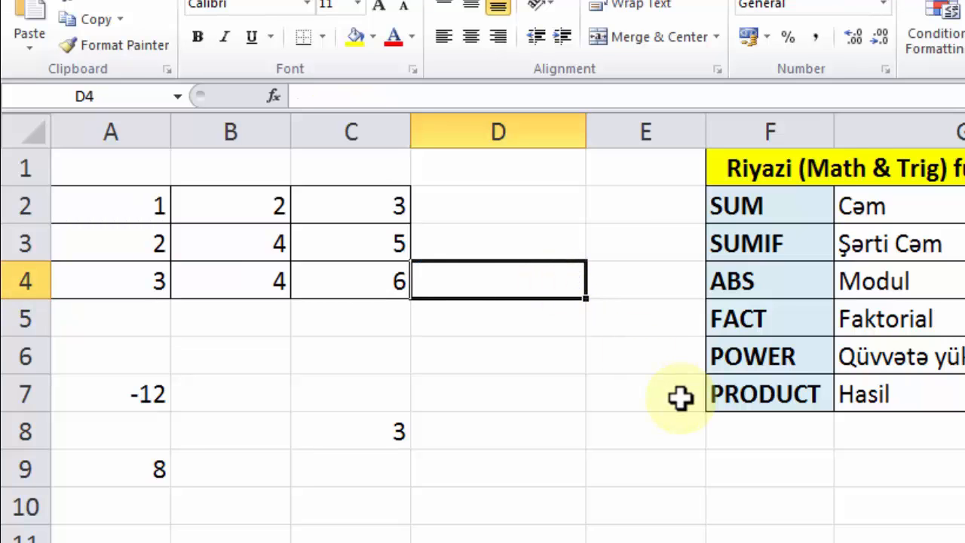
type("=SUM(")
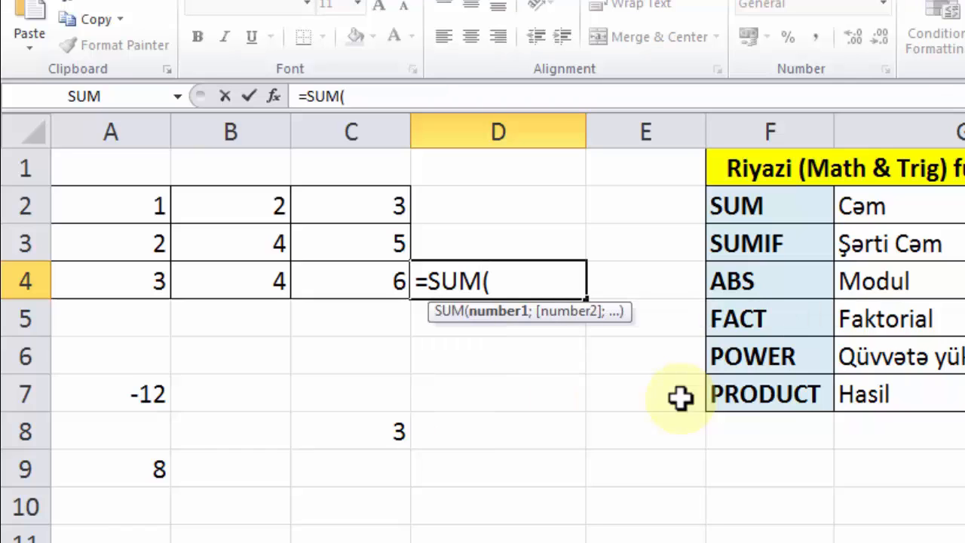
type("A2:")
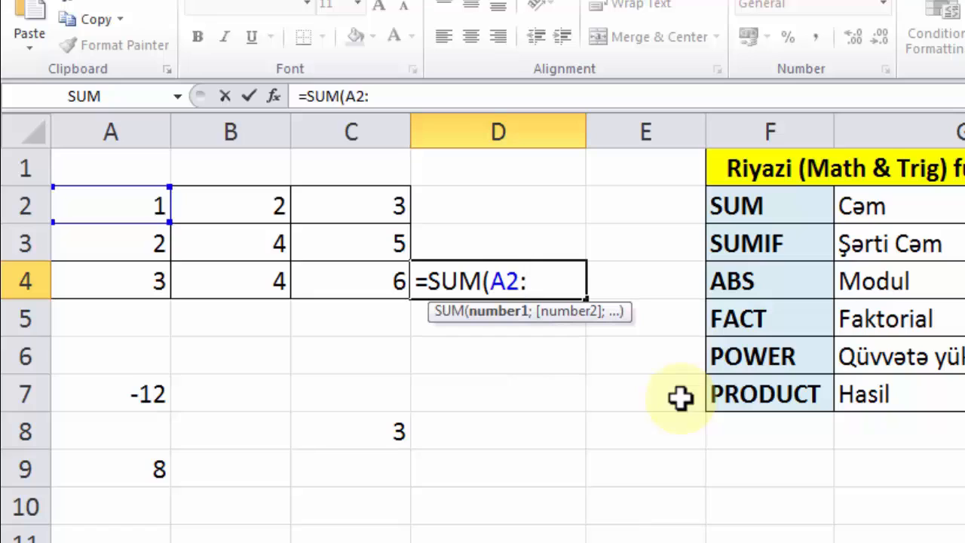
type("C")
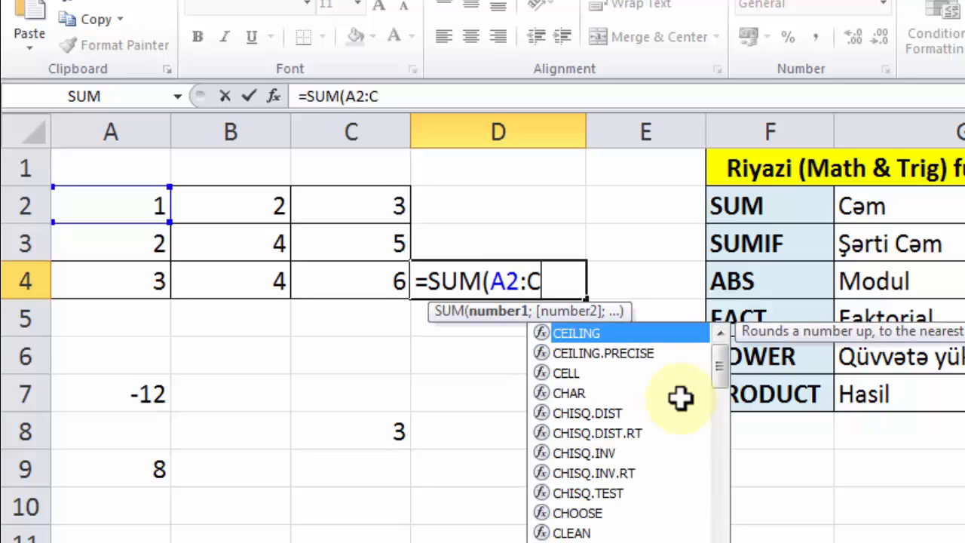
type("2")
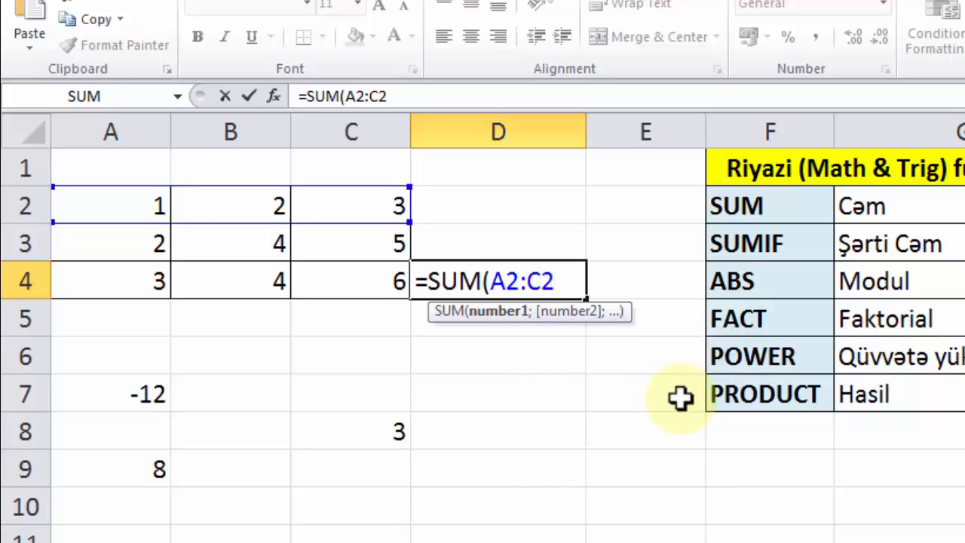
type(")")
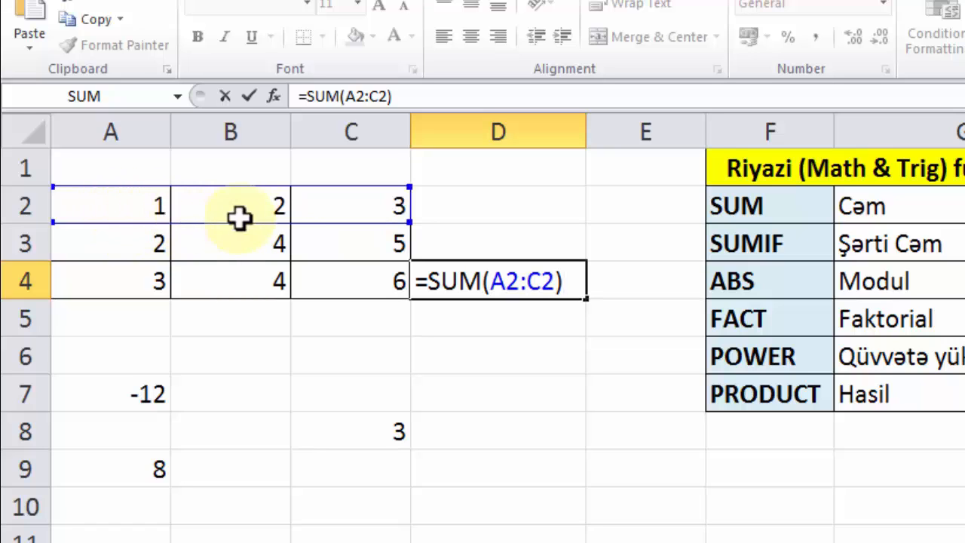
key("Return")
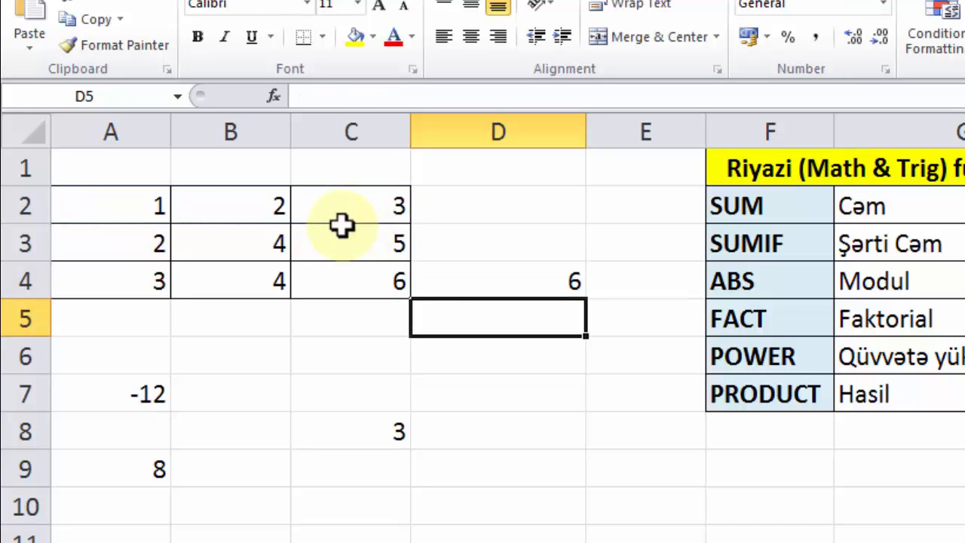
Step: Clear cell D4 and enter =SUM(A2:C2;A4:C4) there to add the first and third rows of the table
key("Up")
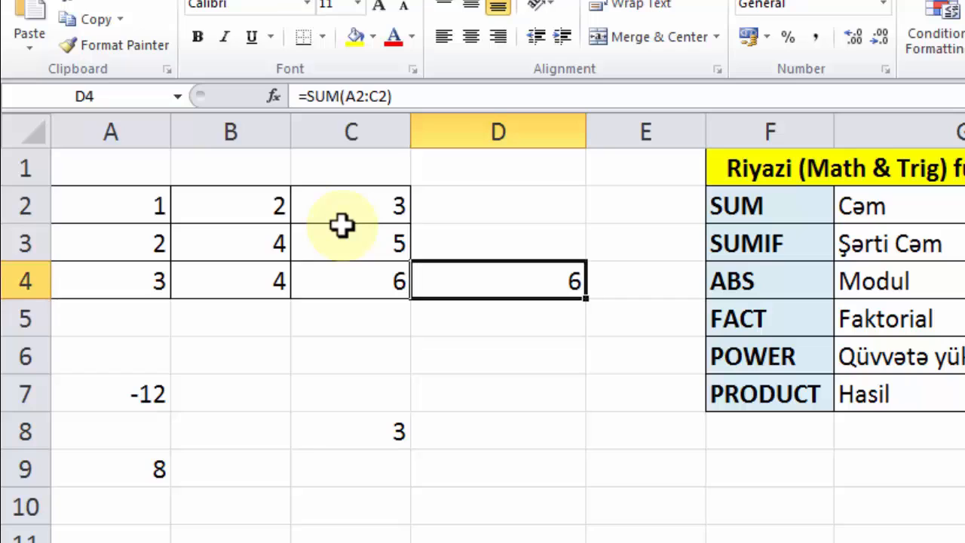
key("Delete")
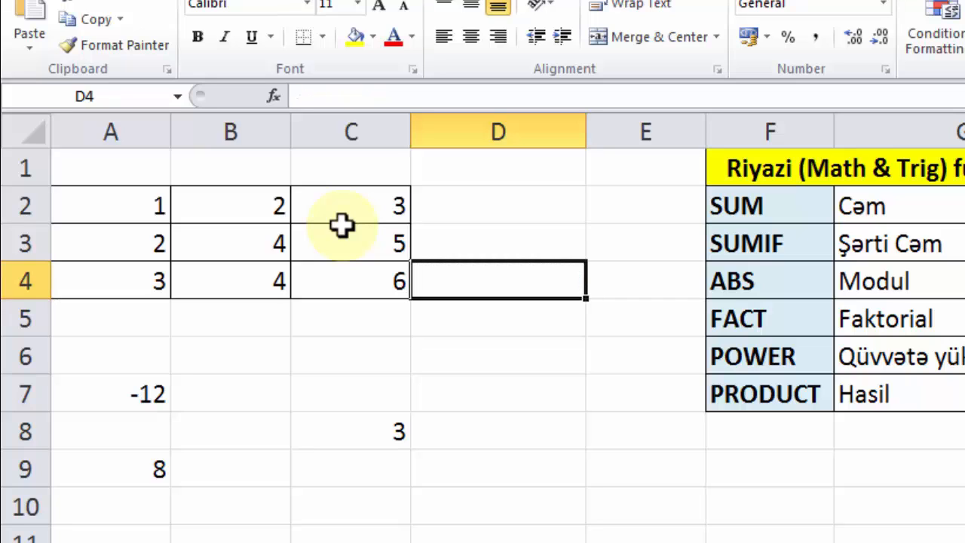
type("=")
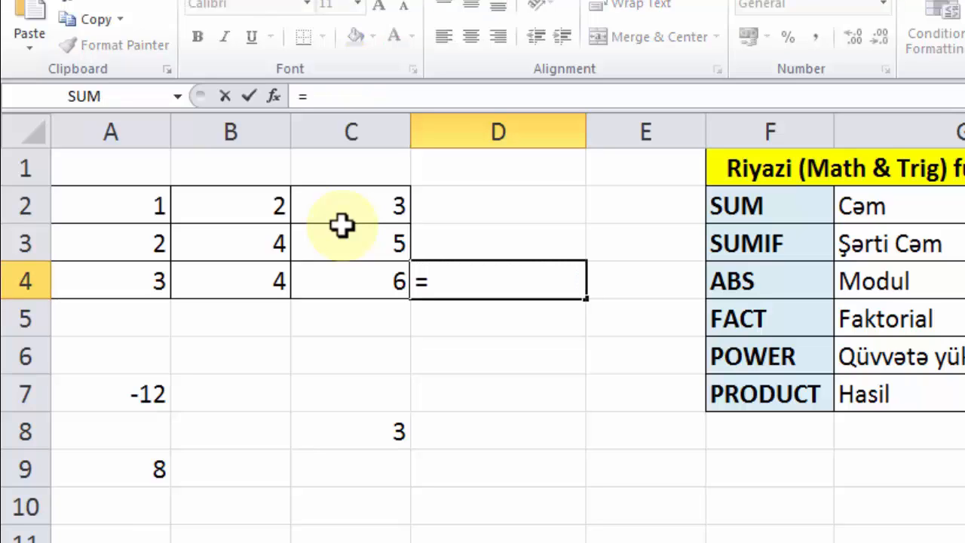
type("SUM(")
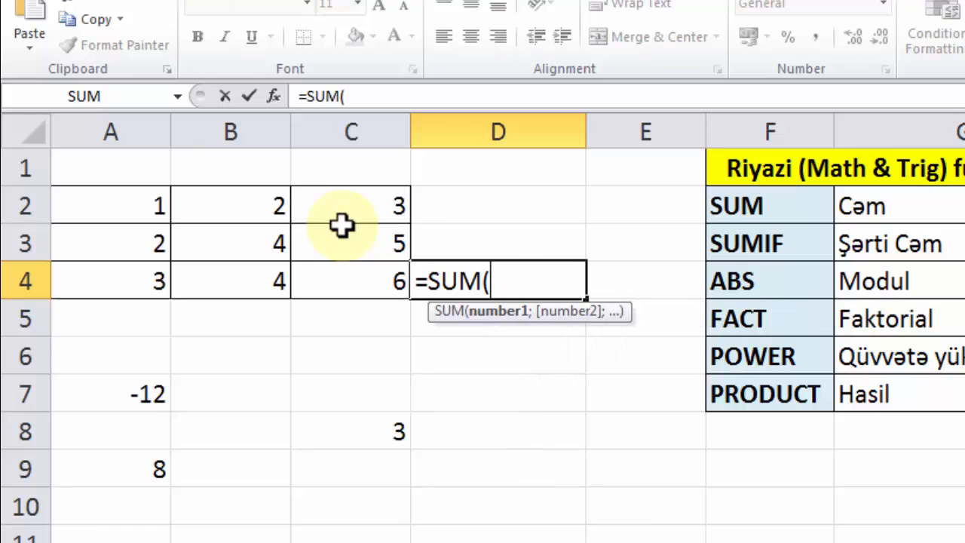
type("A")
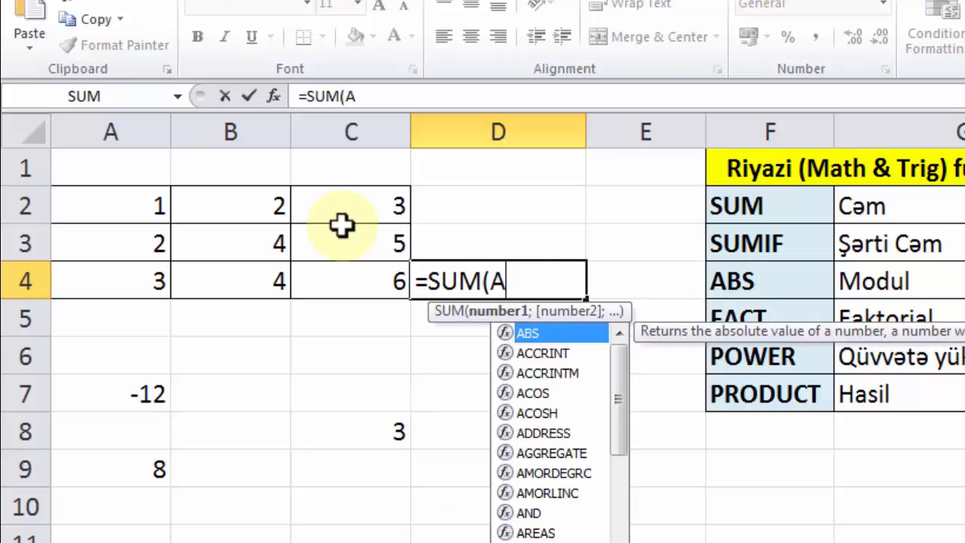
type("2:")
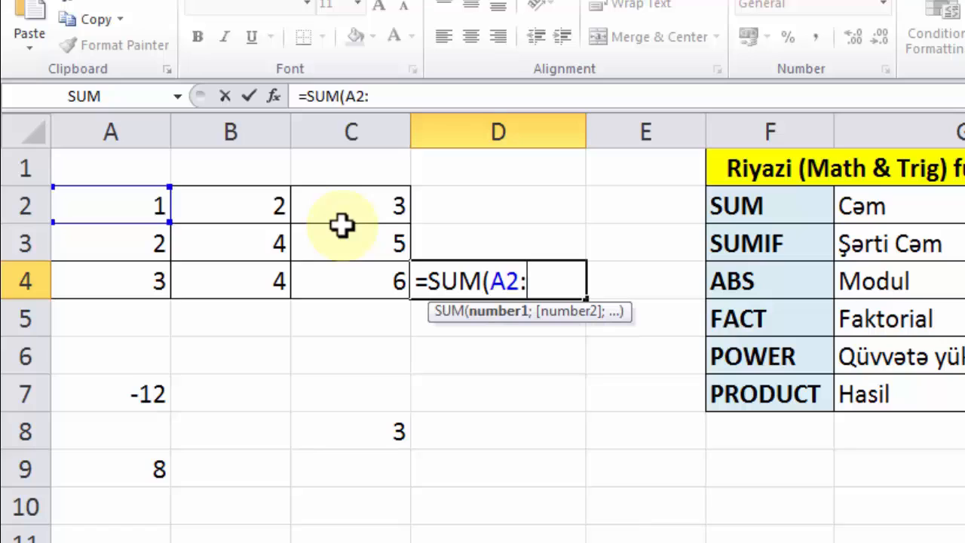
type("C2;")
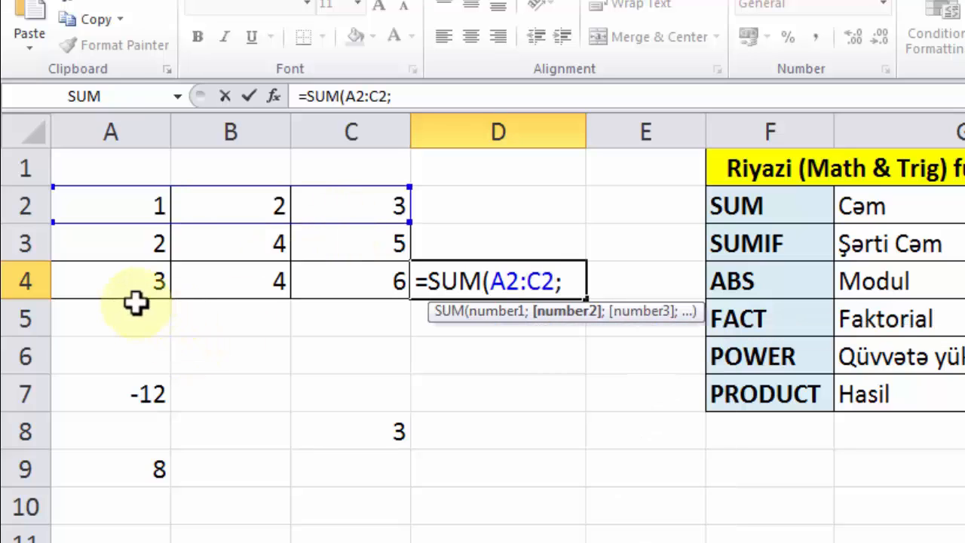
type("A4")
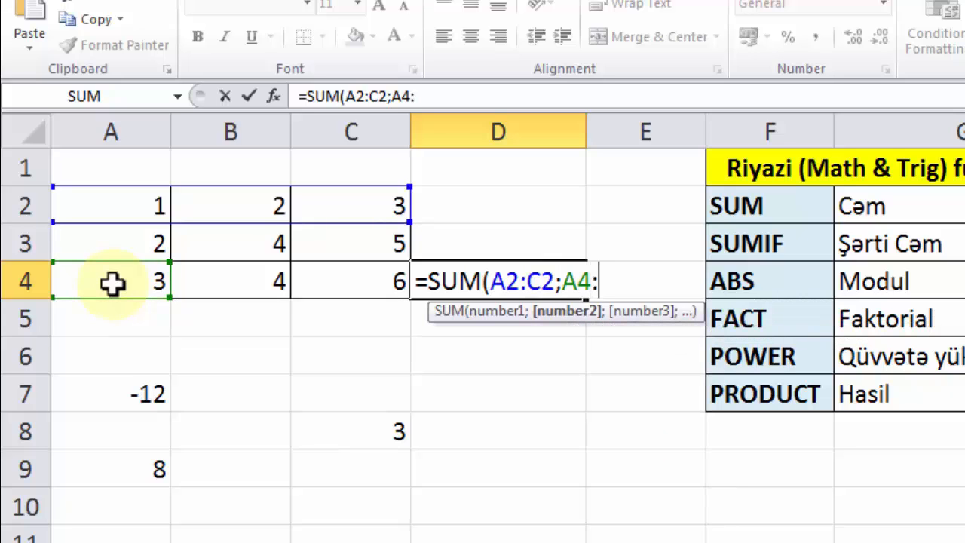
type(":C")
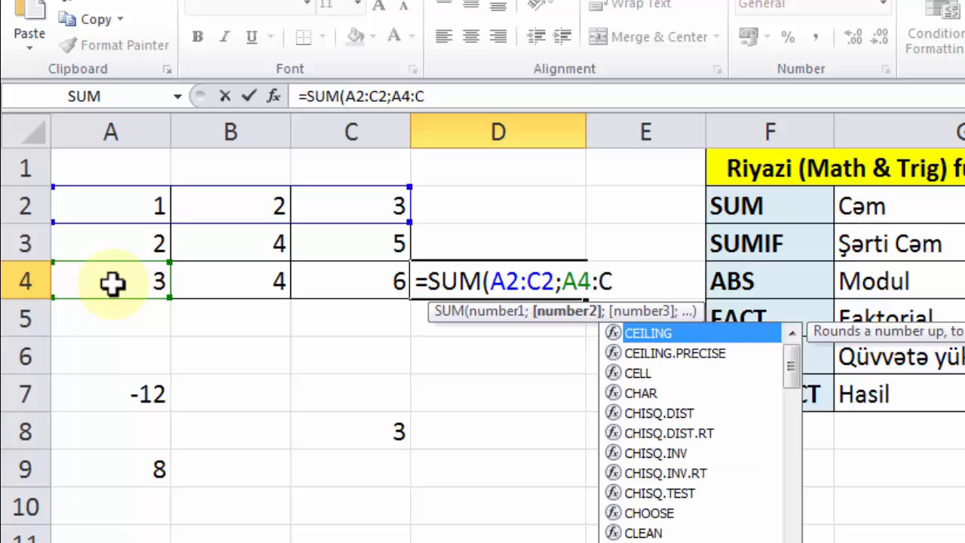
type("4)")
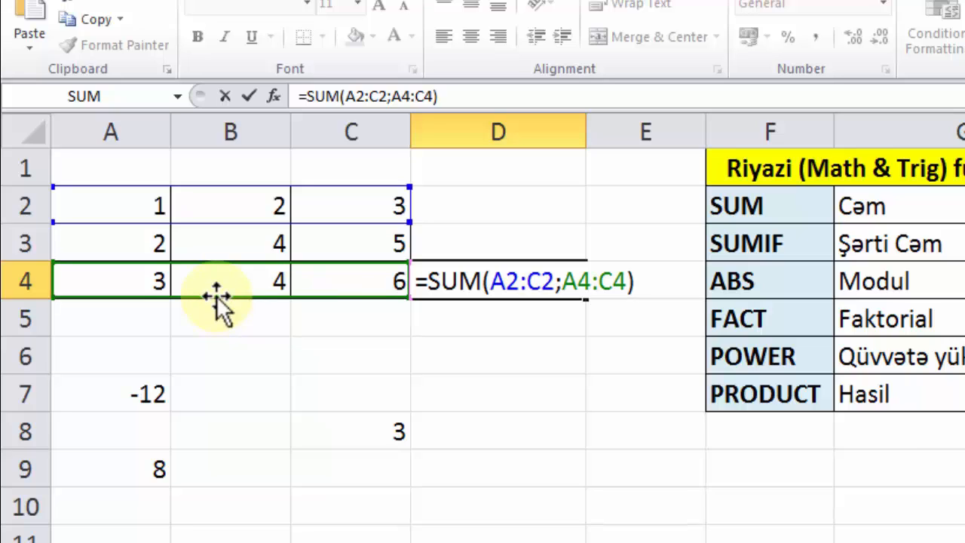
key("Return")
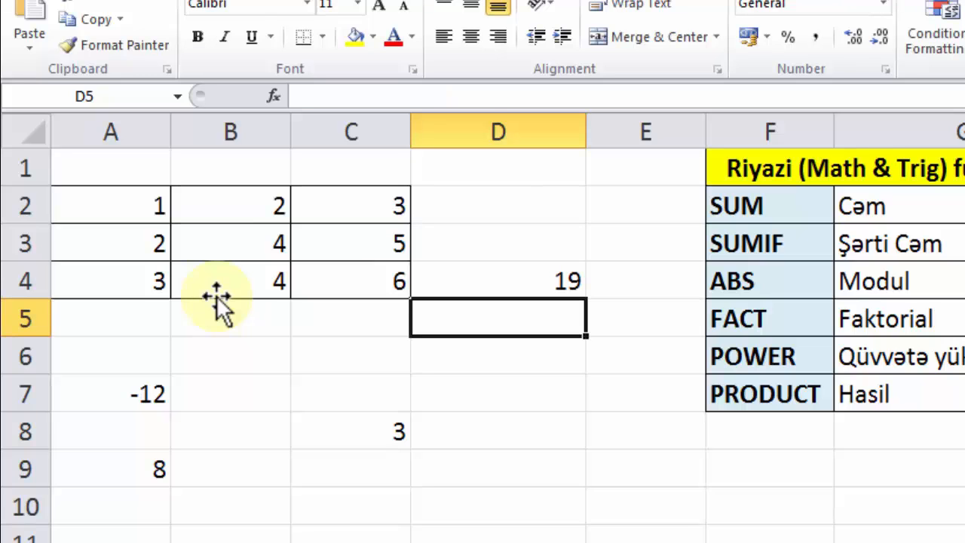
Step: Open the SUM formula in cell D4 to examine which two row ranges it references, leaving it as it is
key("Up")
left_click(509, 102)
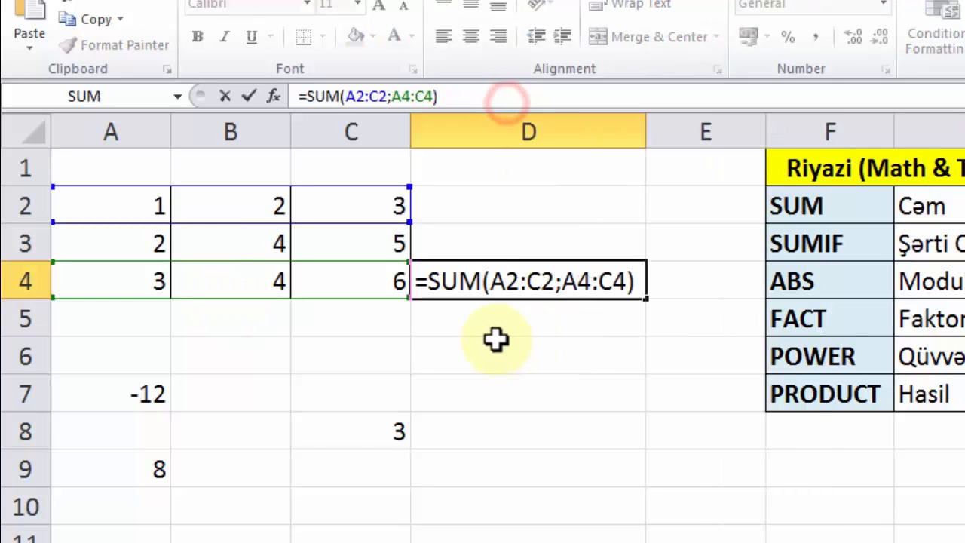
left_click(633, 280)
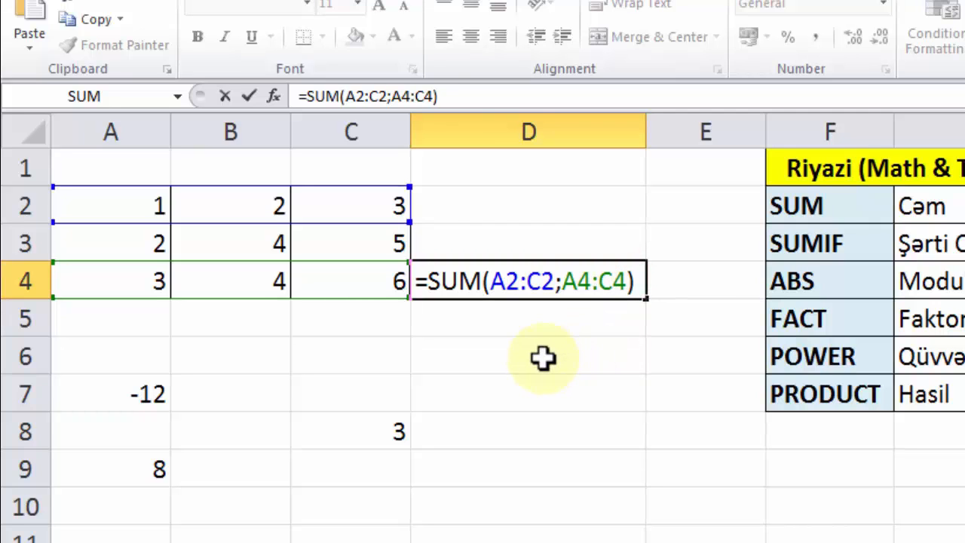
key("Return")
Step: Clear cell D4 and enter =SUM(A2;B2;A4;C4) there to add four separate cells
key("Up")
key("Delete")
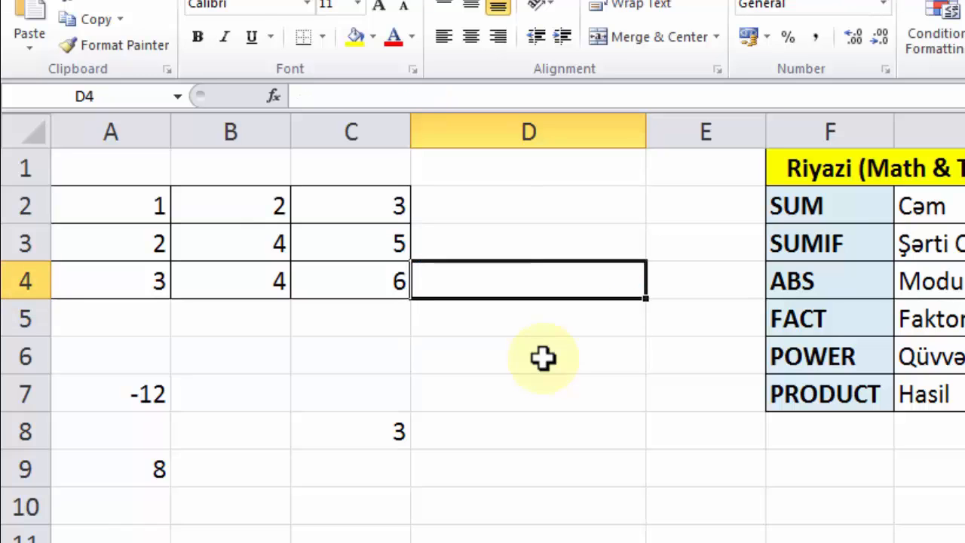
type("=")
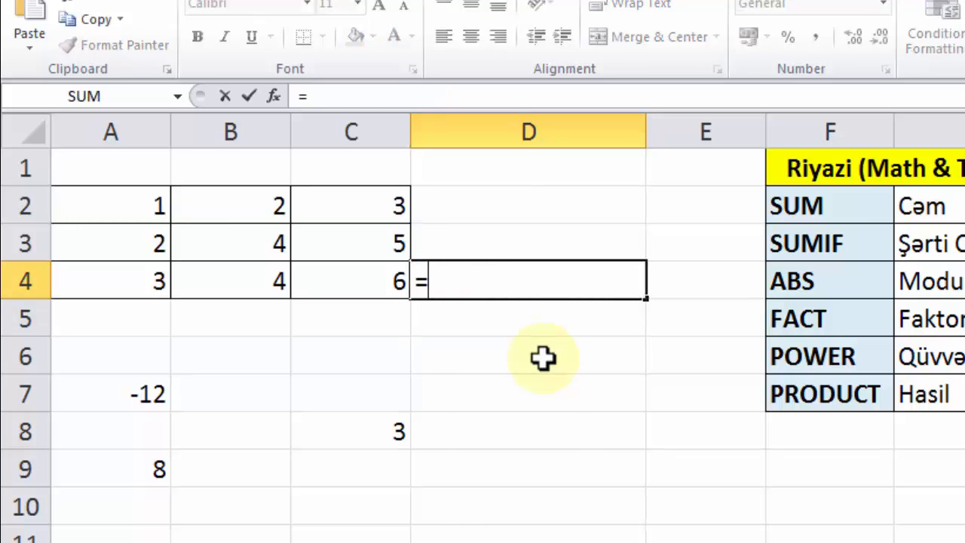
type("SUM(")
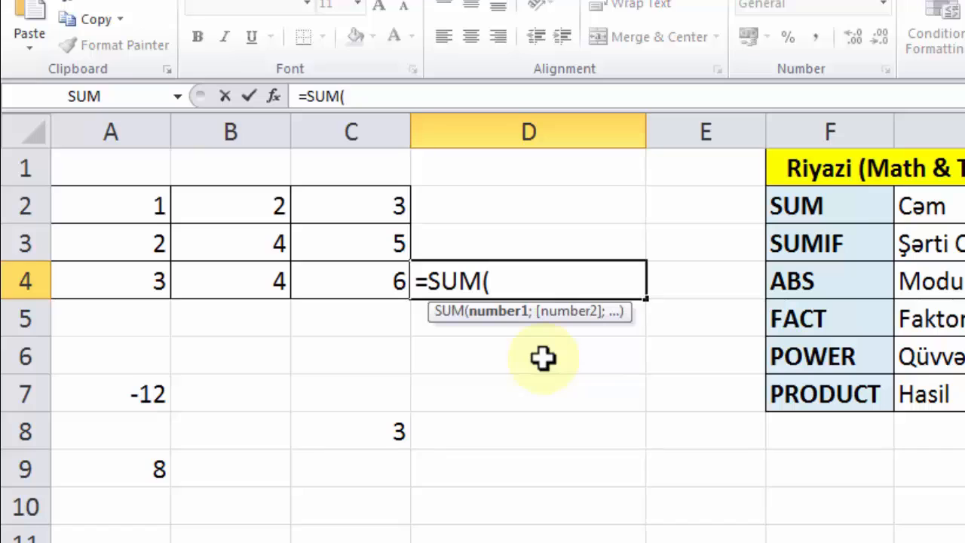
type("A2")
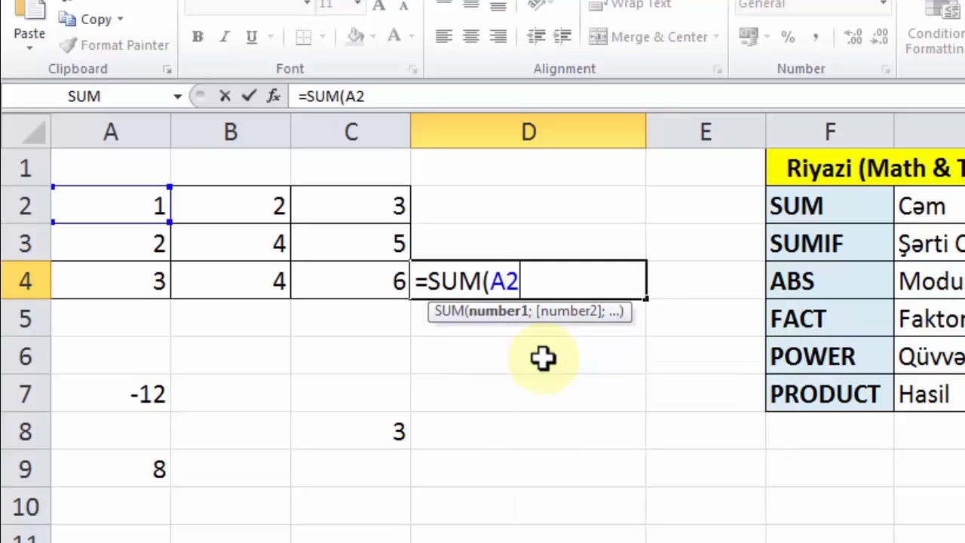
type(";")
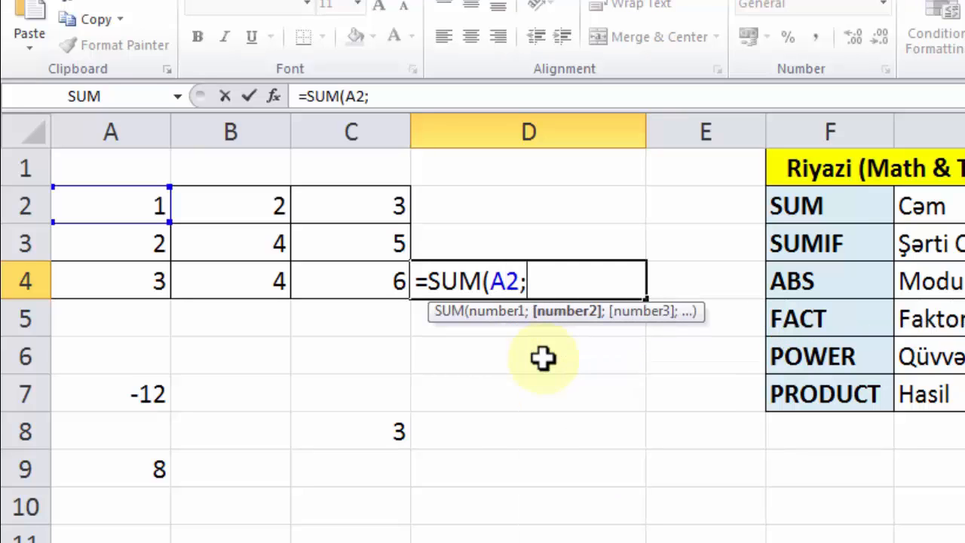
type("B2")
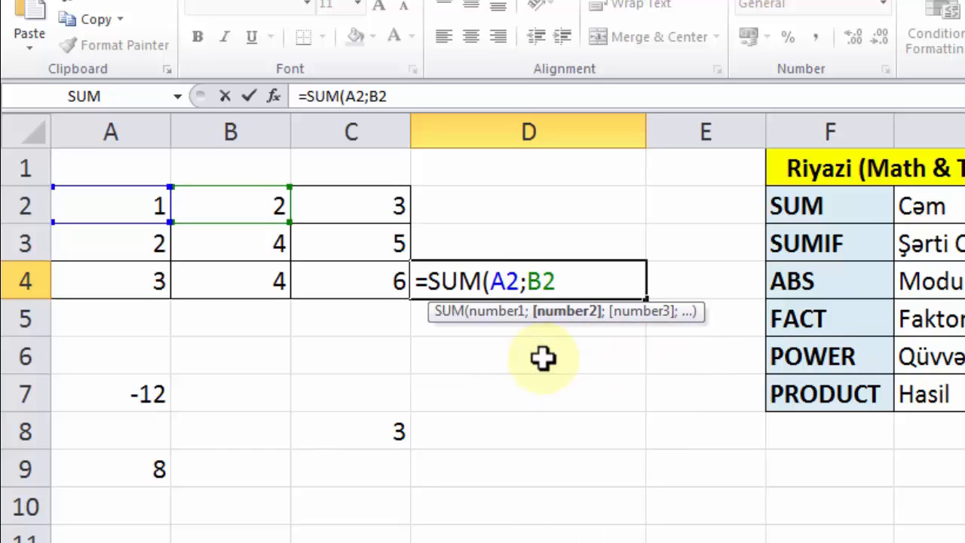
type(";")
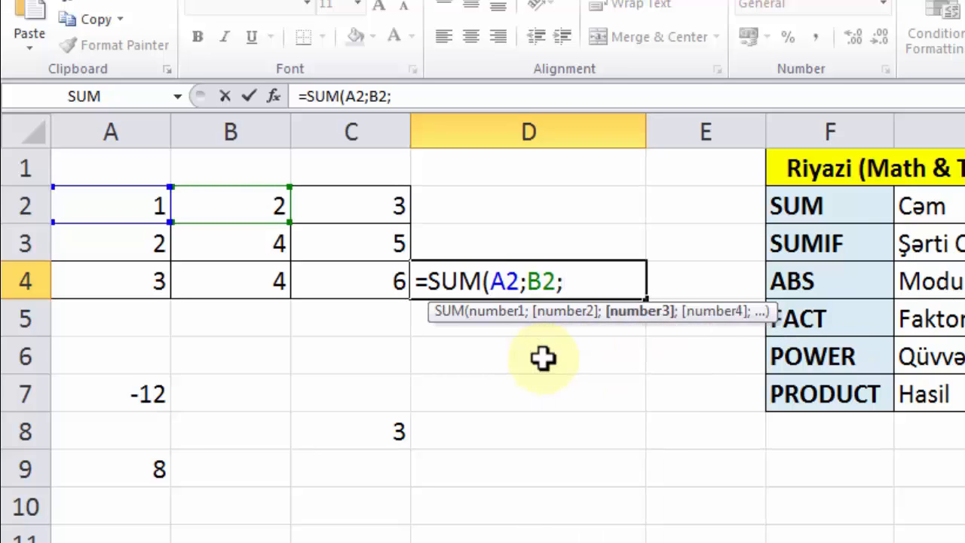
type("A4")
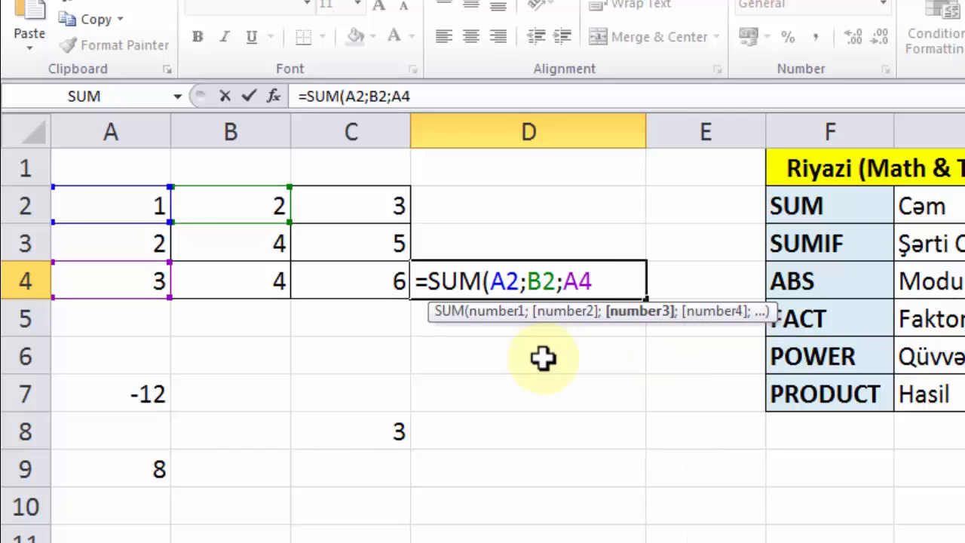
type(";")
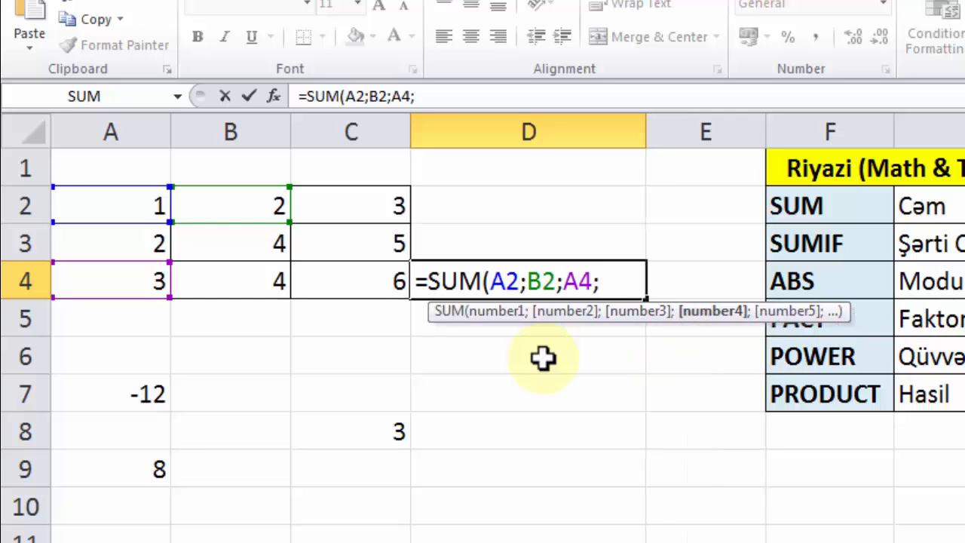
type("C4")
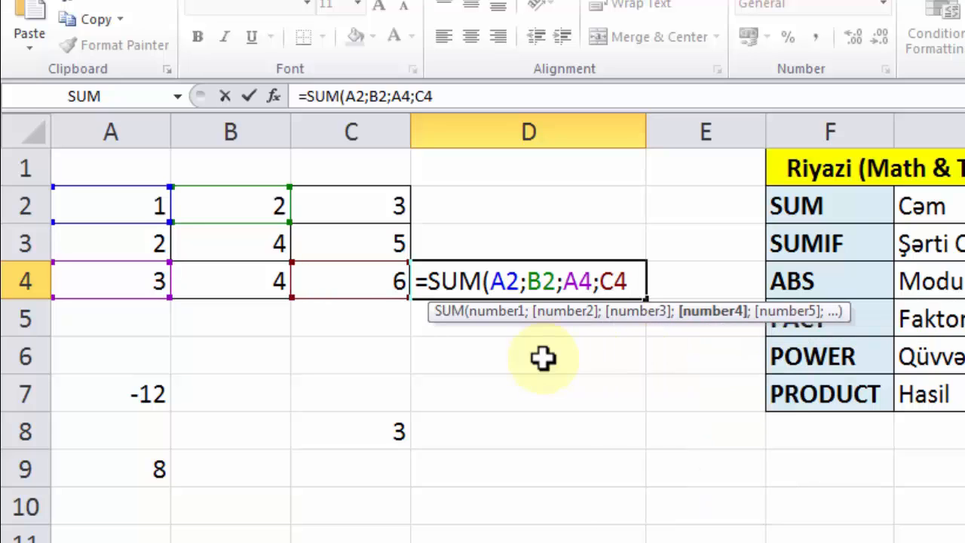
type(")")
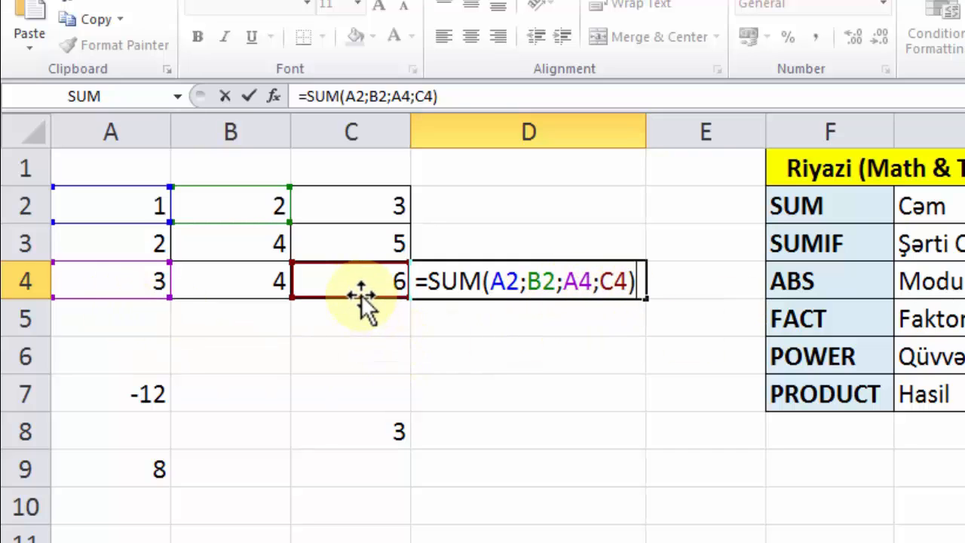
key("Return")
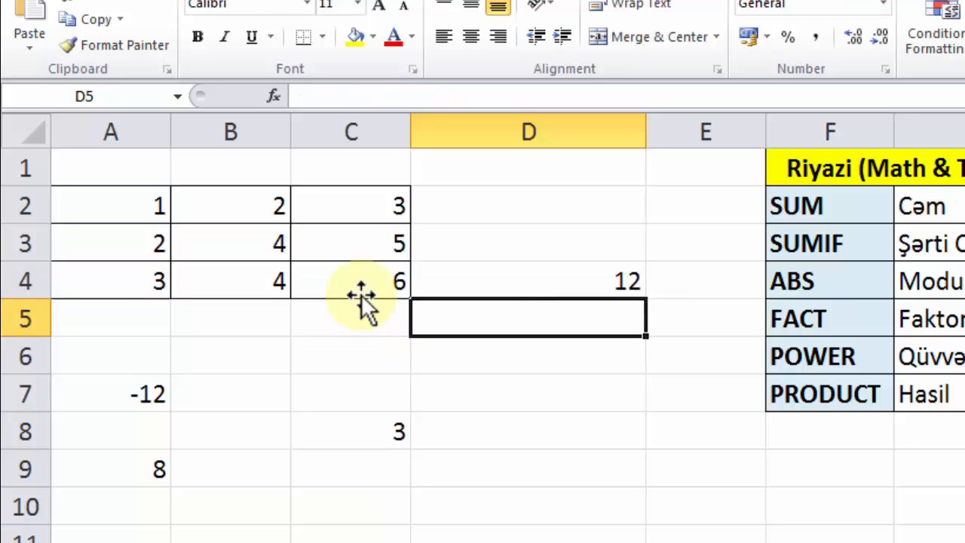
Step: Clear cell D4, search the function library for SUMIF and insert that function in the cell
key("Up")
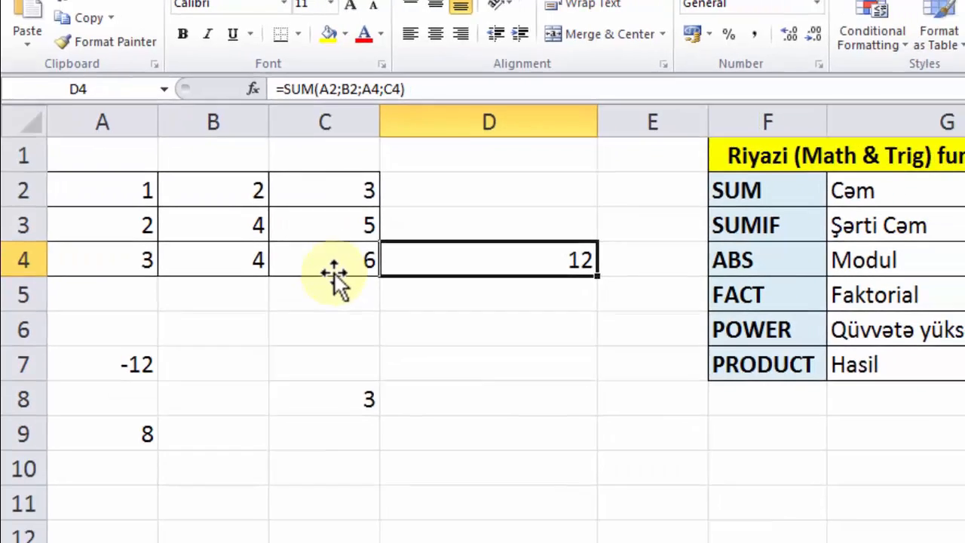
key("Delete")
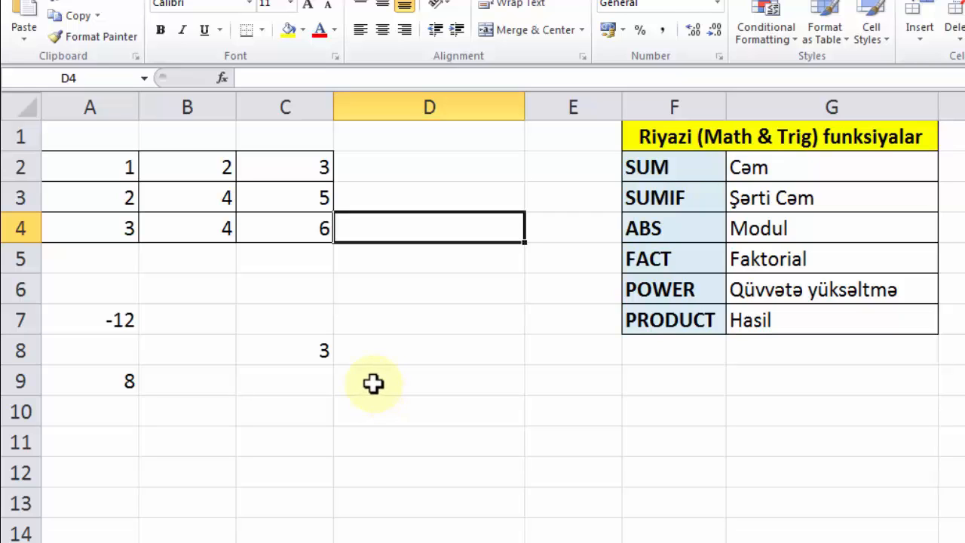
left_click(224, 78)
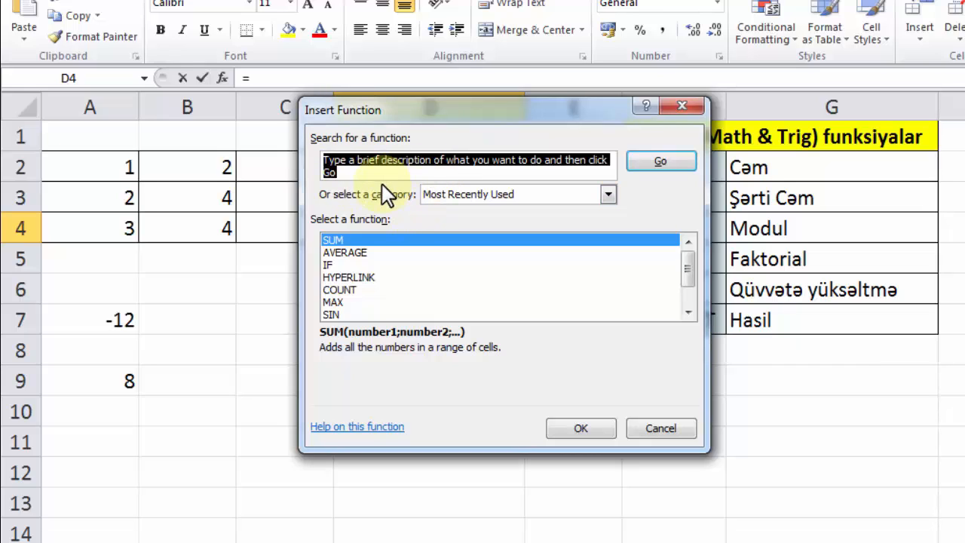
type("SUMIF")
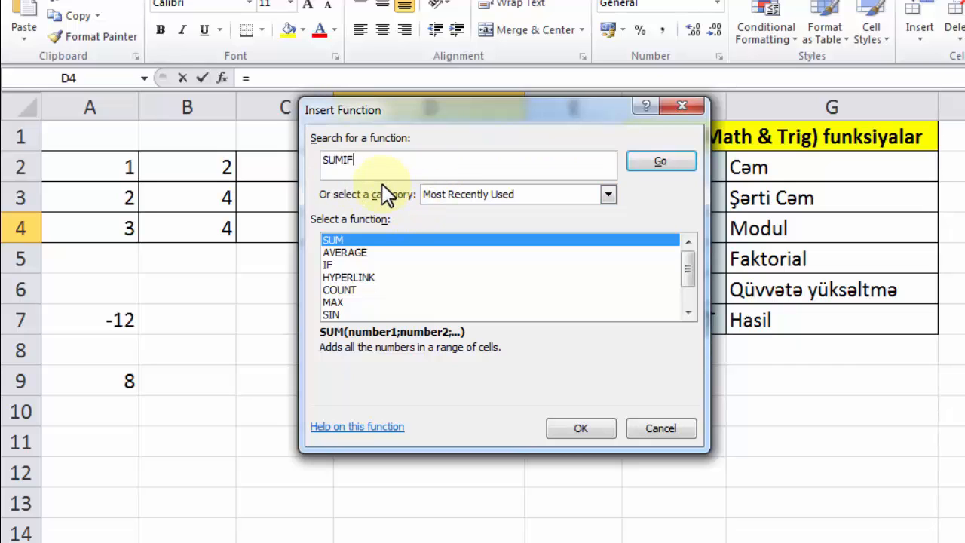
key("Return")
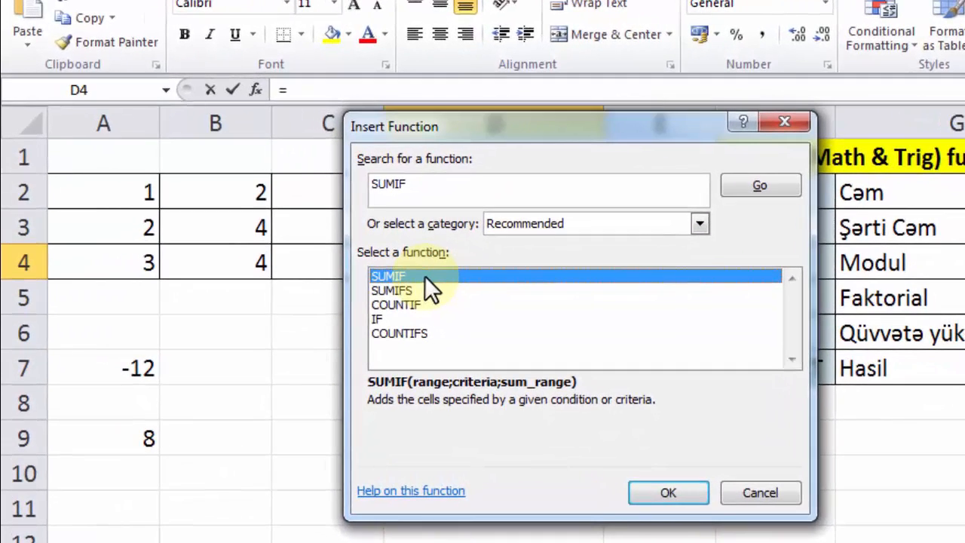
double_click(425, 275)
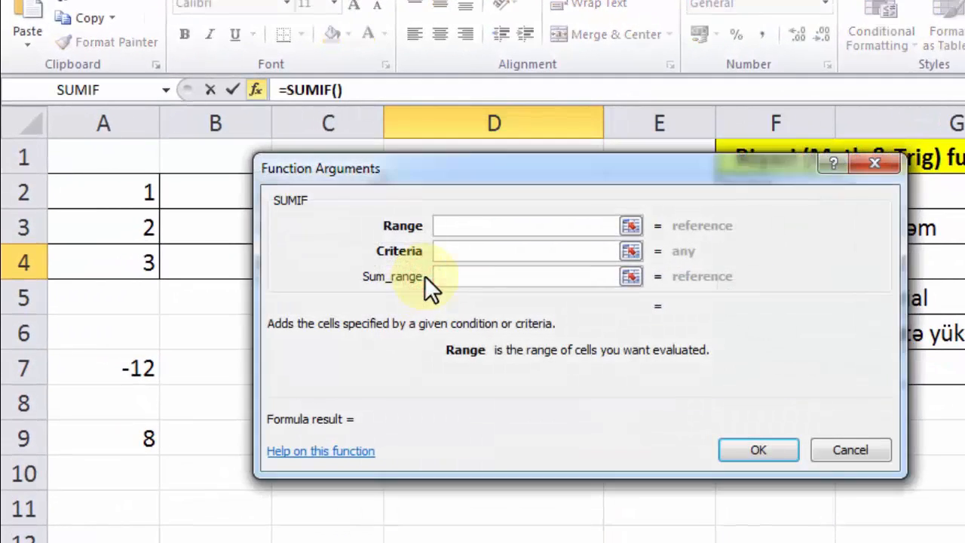
Step: Move the SUMIF arguments dialog clear of the number table and set the Range argument to A2:C4
left_click_drag(595, 174, 594, 279)
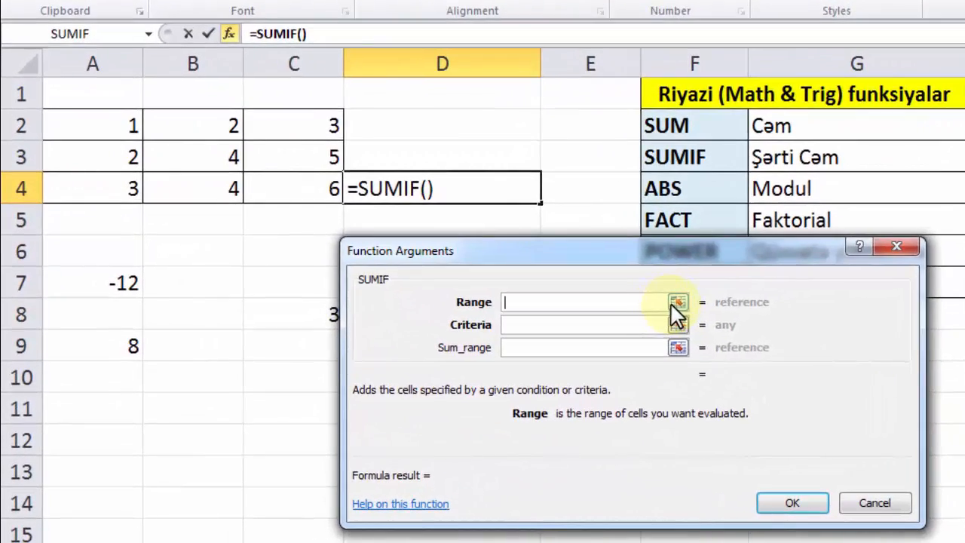
left_click(622, 323)
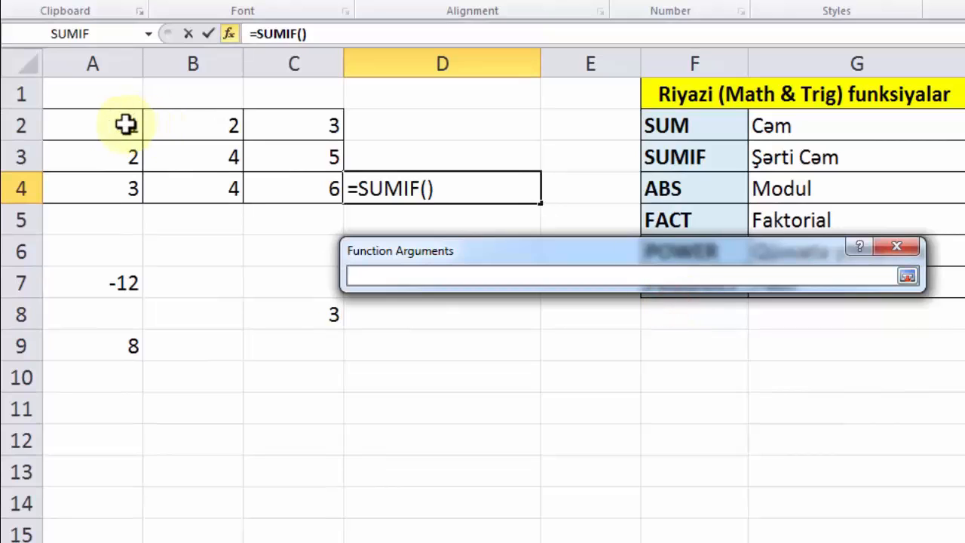
left_click_drag(71, 122, 301, 189)
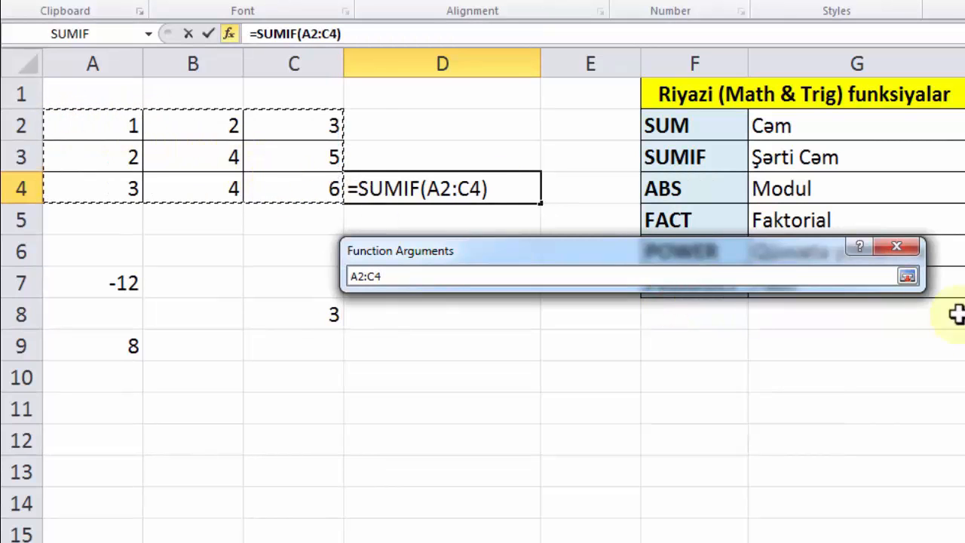
left_click(907, 276)
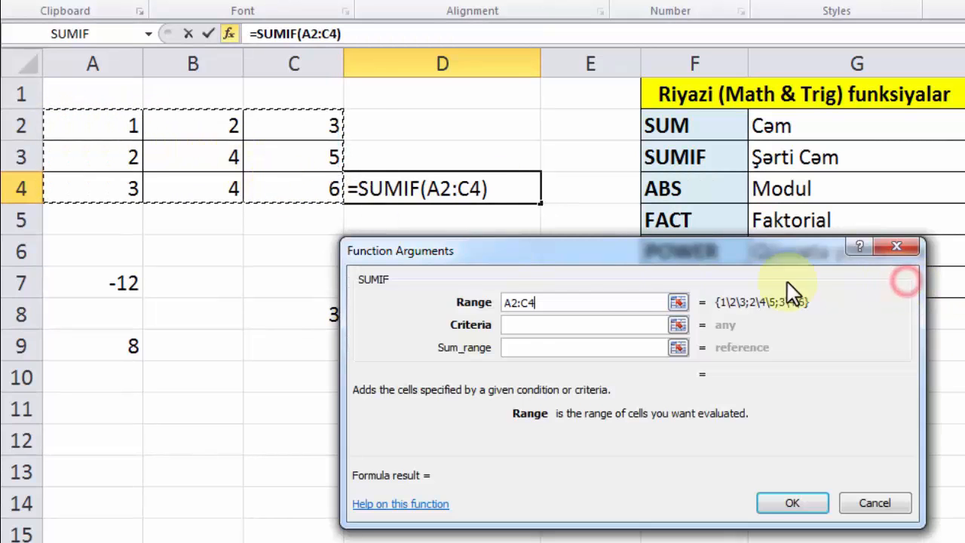
Step: Set the SUMIF Criteria argument to <5 and insert the completed function in cell D4
left_click(536, 324)
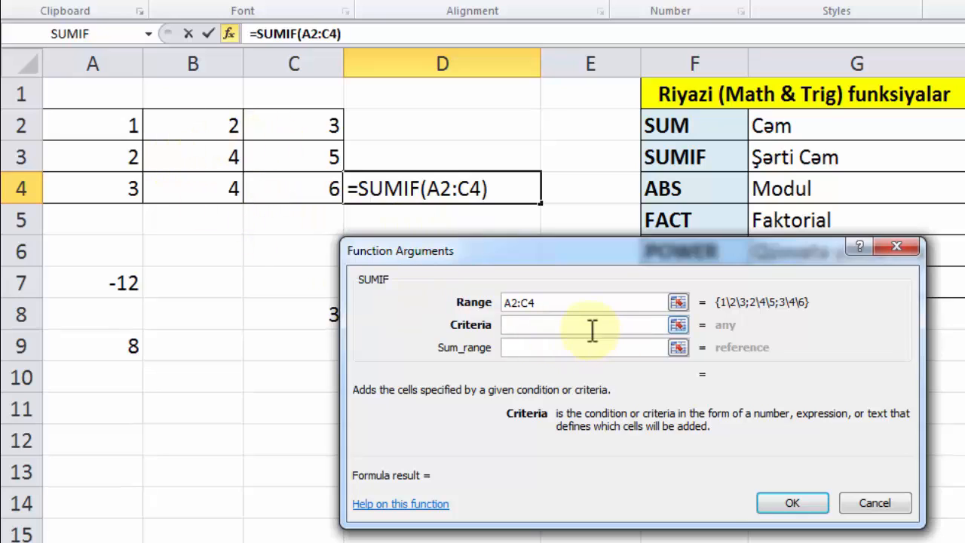
type("<5")
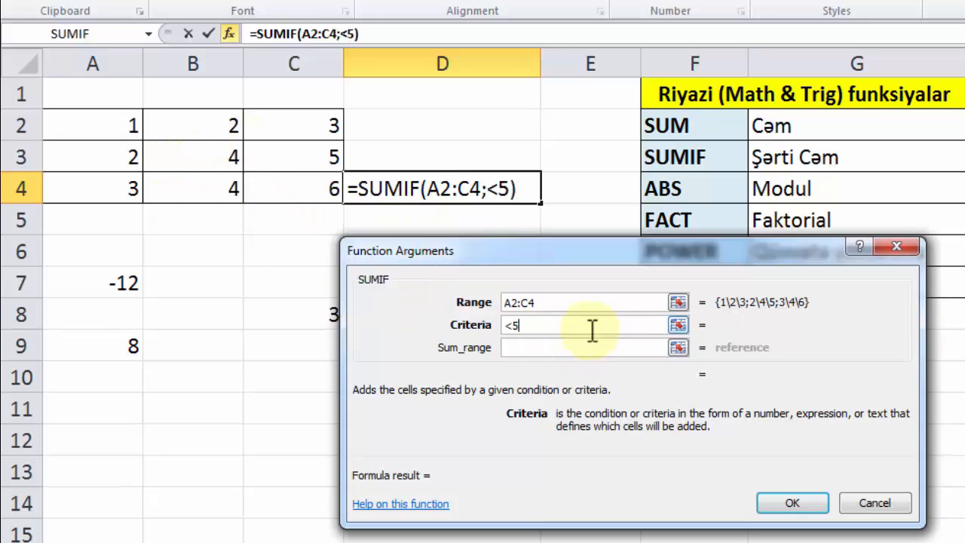
left_click(793, 503)
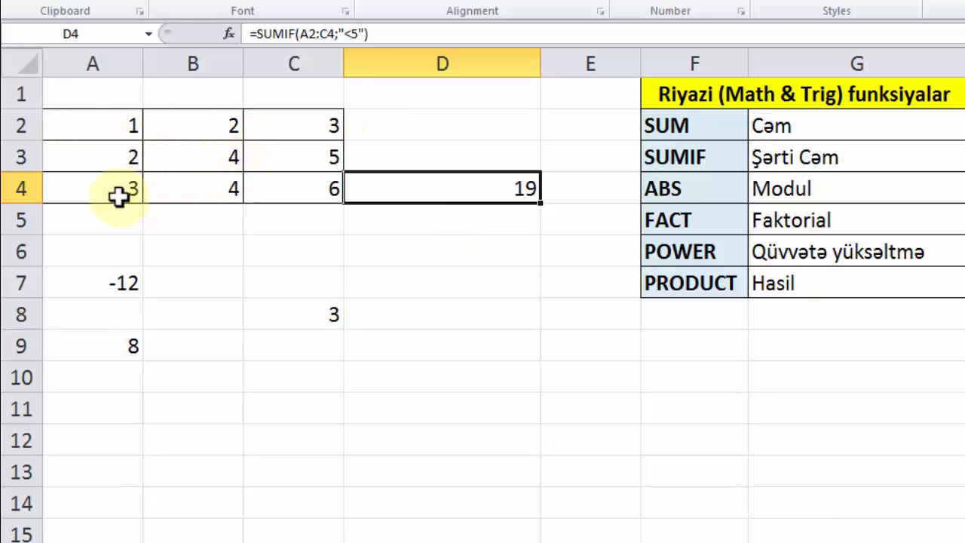
Step: Open the SUMIF formula in cell D4 to examine its range and criterion, and clear the cell
left_click(402, 34)
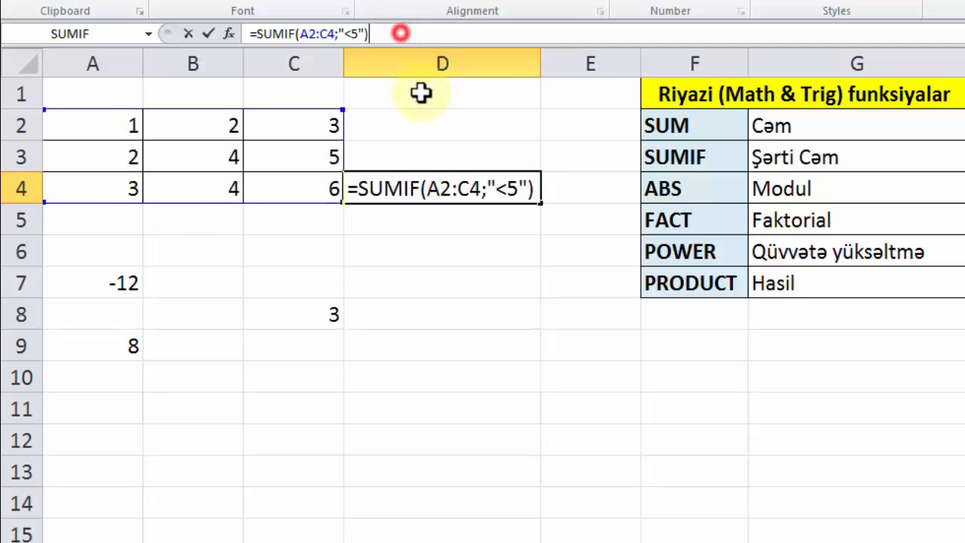
left_click(536, 187)
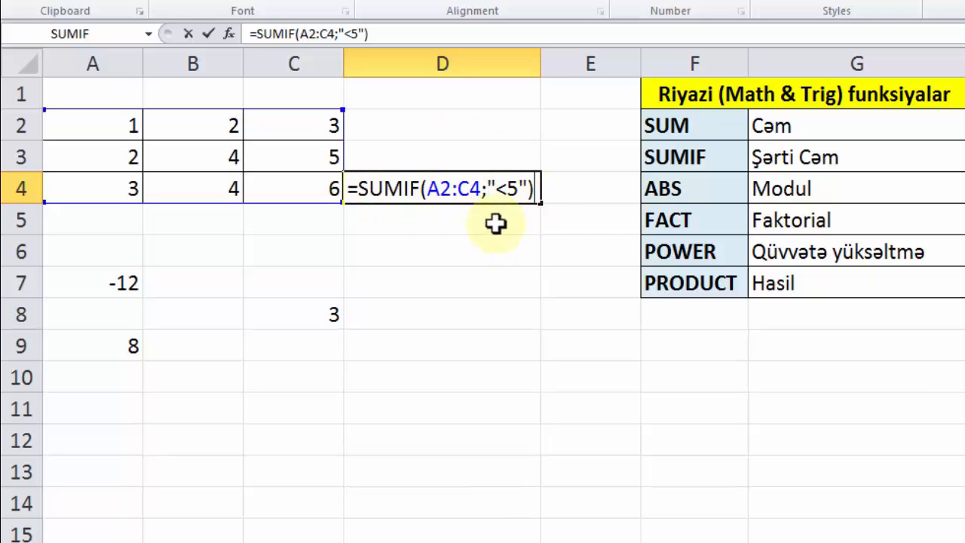
key("Escape")
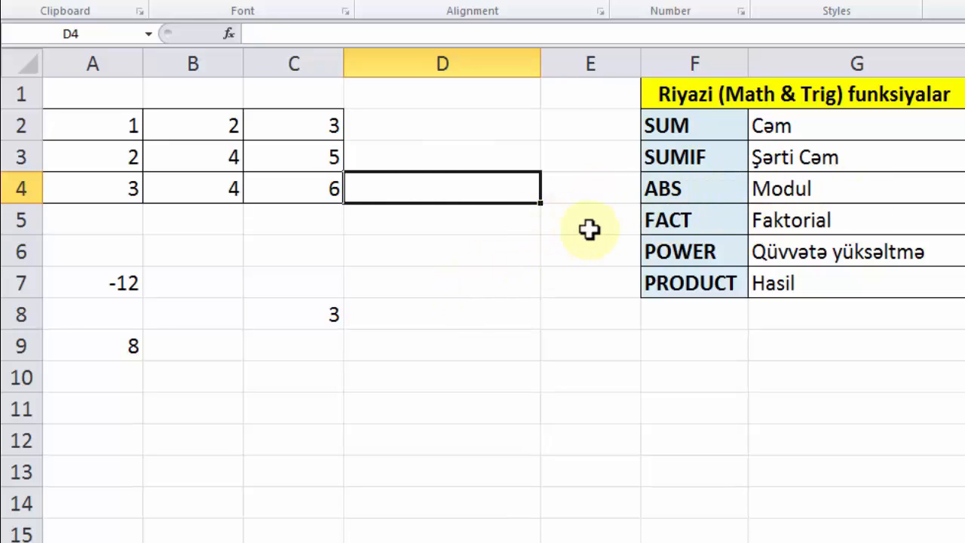
Step: Enter =ABS(A7) in cell B7 to get the absolute value of the negative number, and clear the cell again
left_click(223, 277)
type("=")
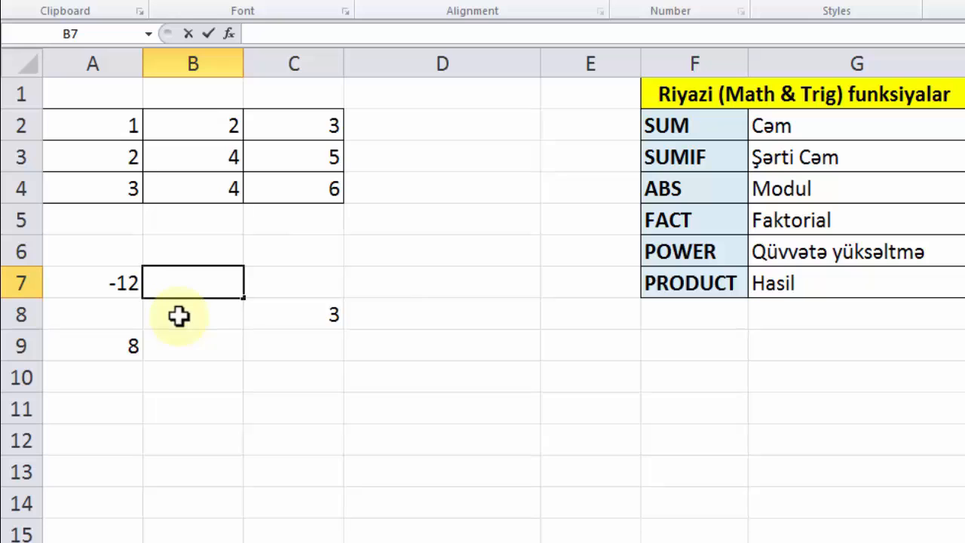
type("AB")
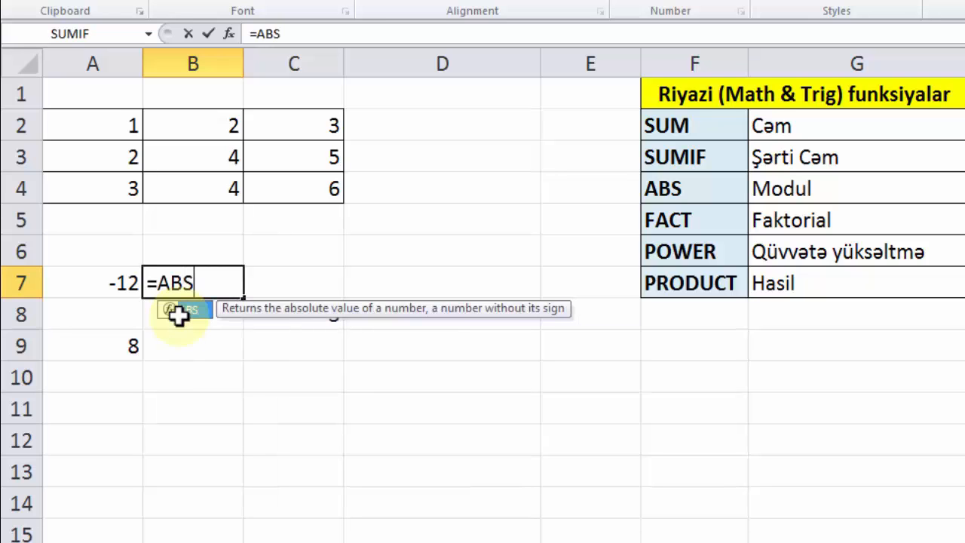
type("S")
double_click(178, 312)
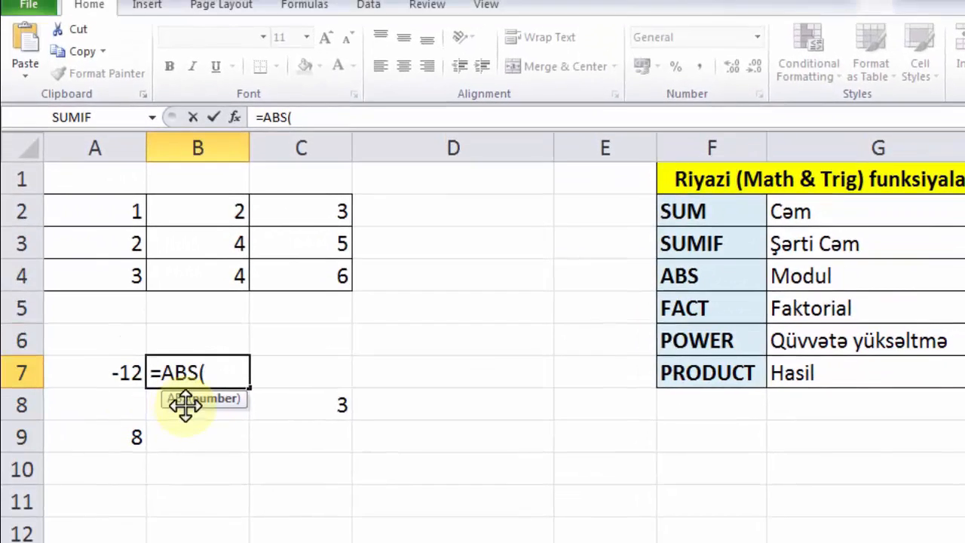
left_click(100, 375)
type(")")
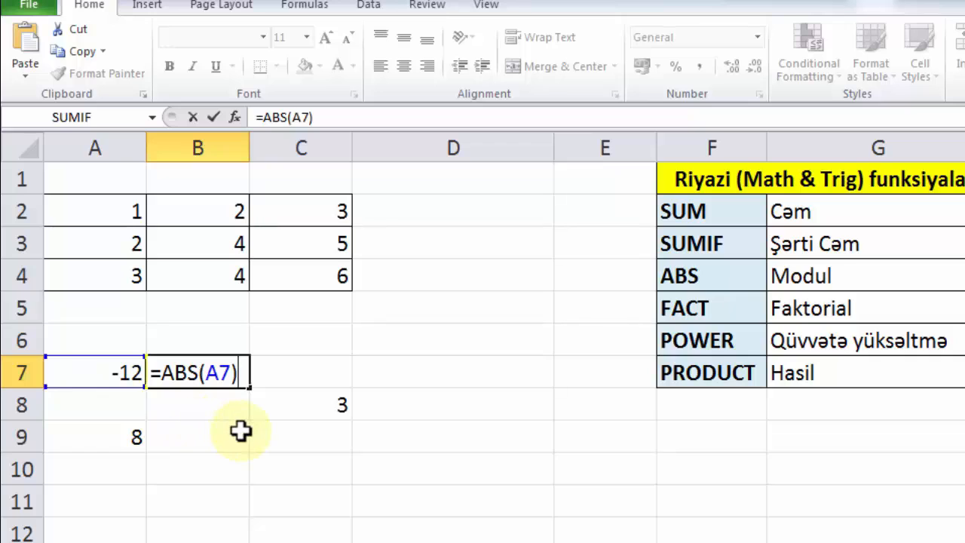
key("Return")
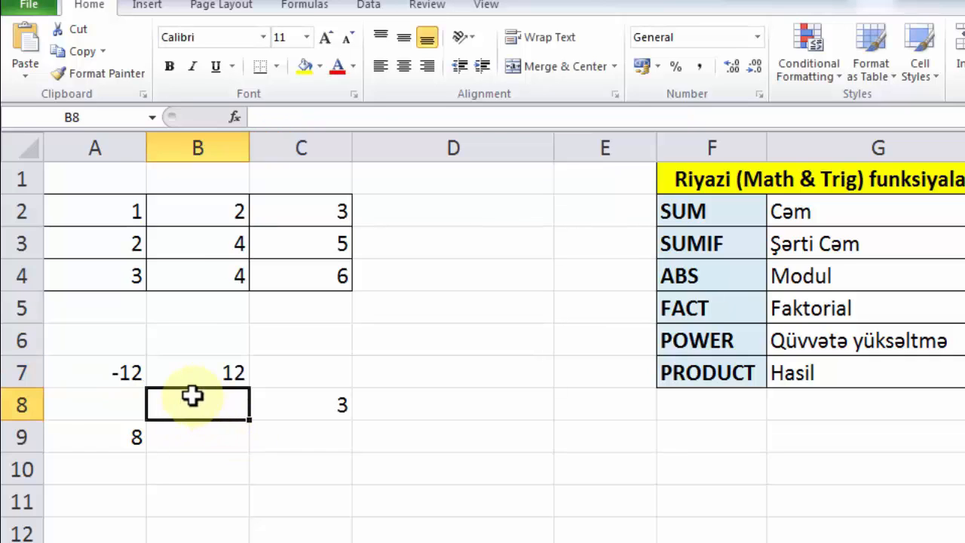
left_click(212, 373)
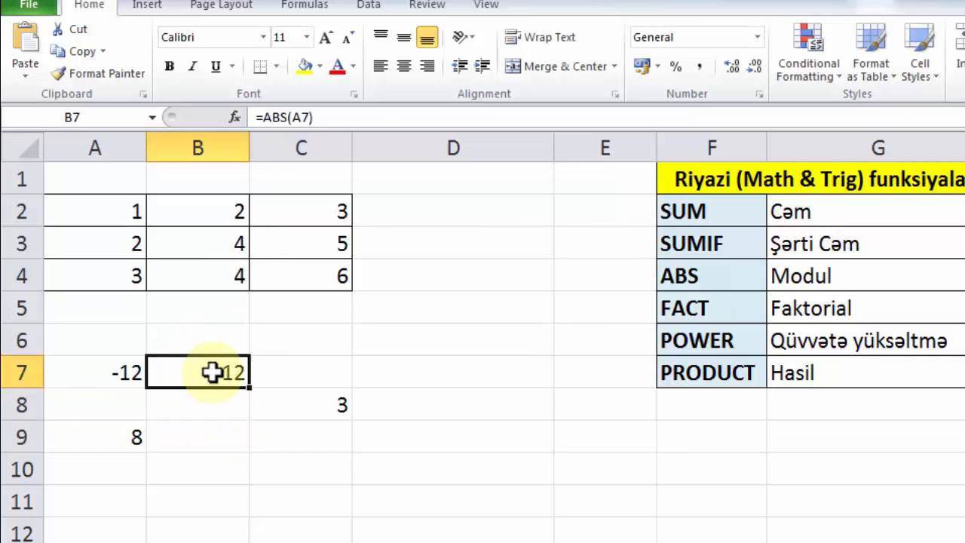
key("Delete")
Step: Enter =ABS(C8) in cell D8 to get the absolute value of the positive number, and clear the cell again
left_click(417, 413)
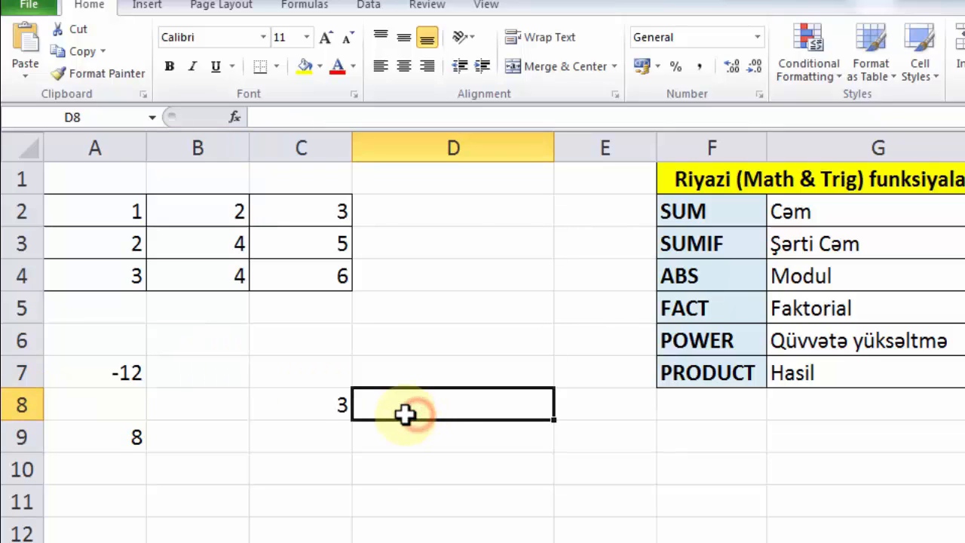
type("=AB")
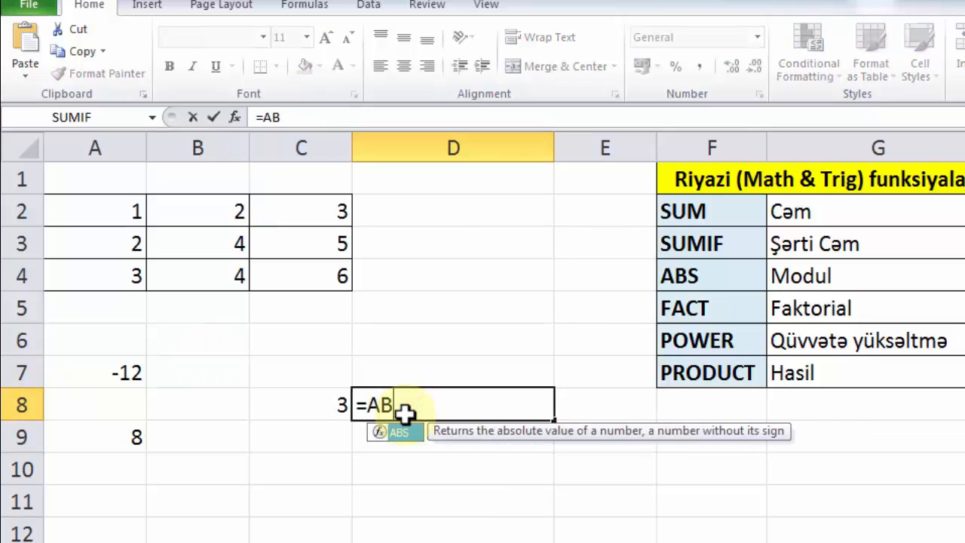
type("S(")
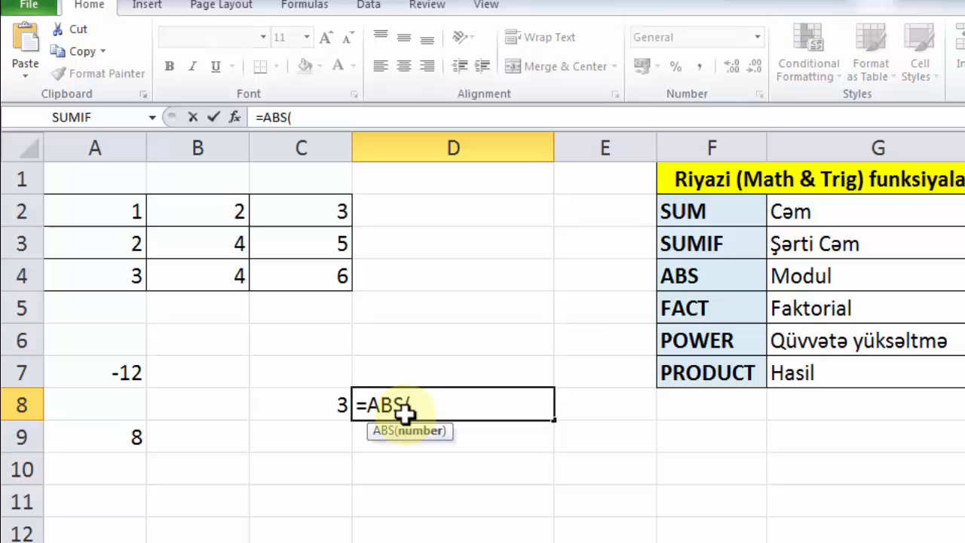
left_click(326, 396)
type(")")
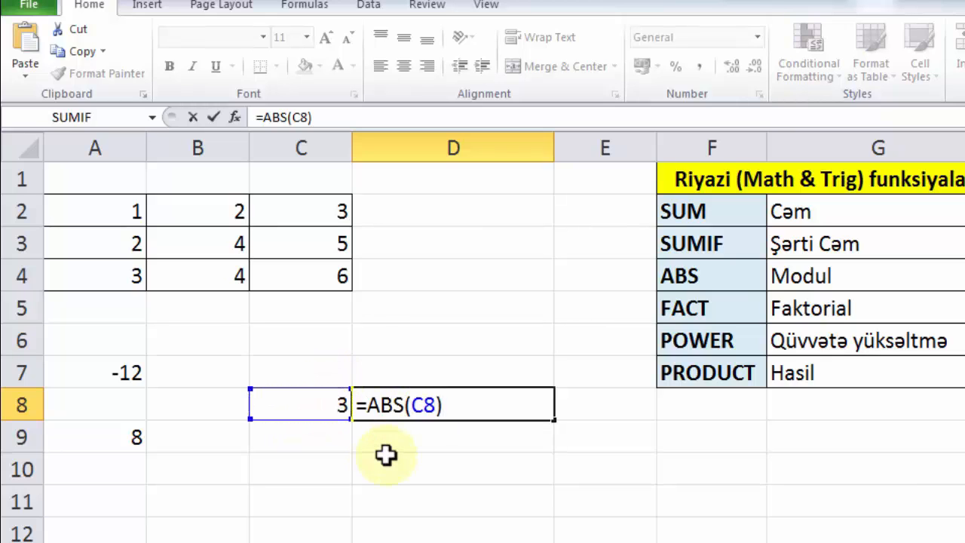
key("Return")
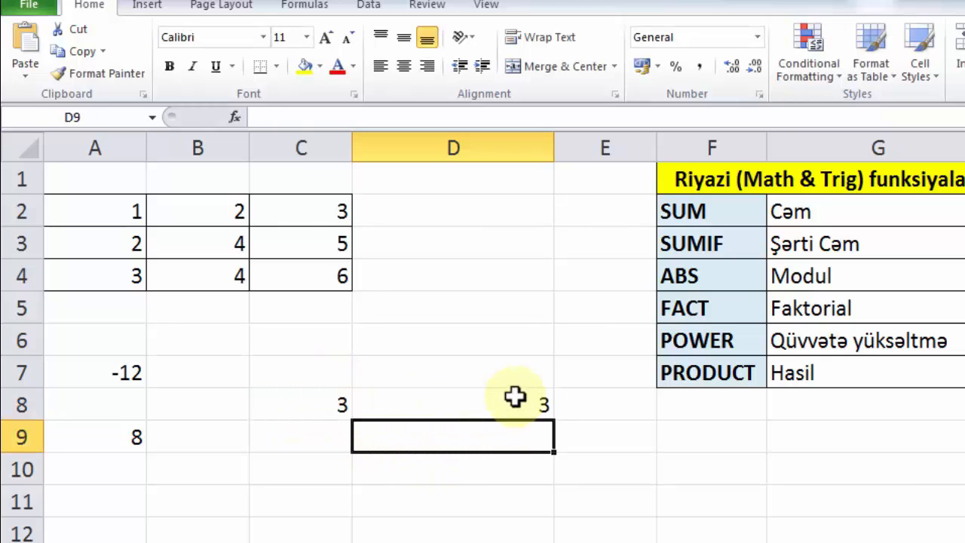
left_click(495, 411)
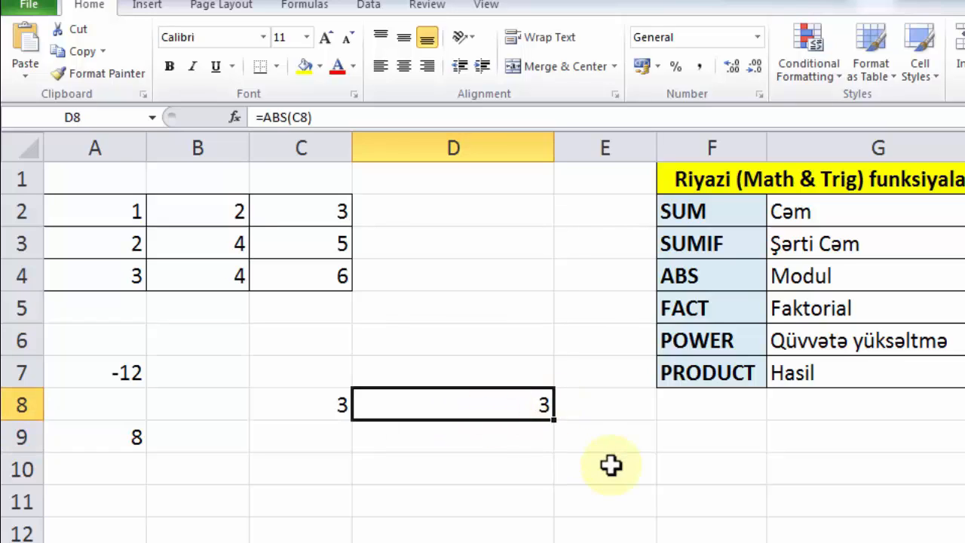
key("Delete")
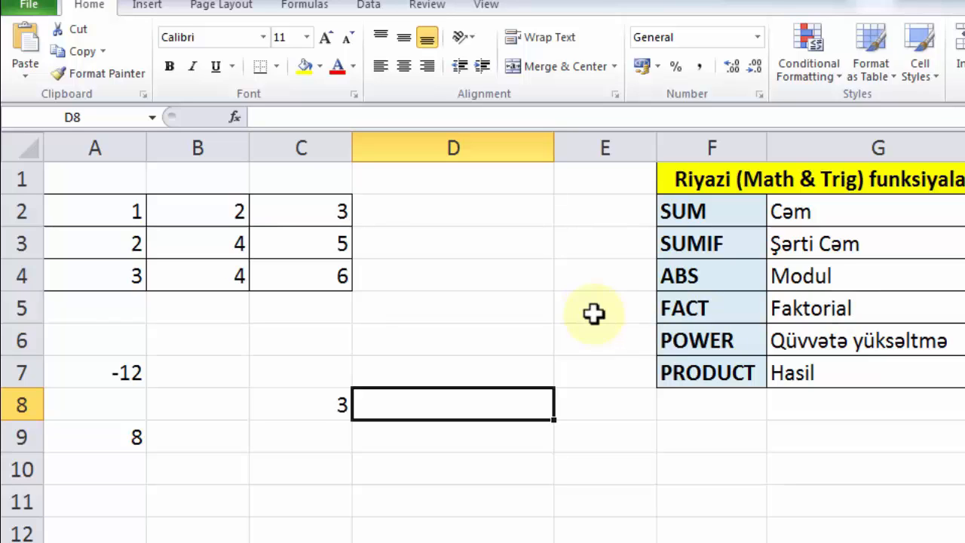
Step: Enter =FACT(C3) in cell D3 to calculate the factorial of the number in C3, and clear the cell again
left_click(399, 243)
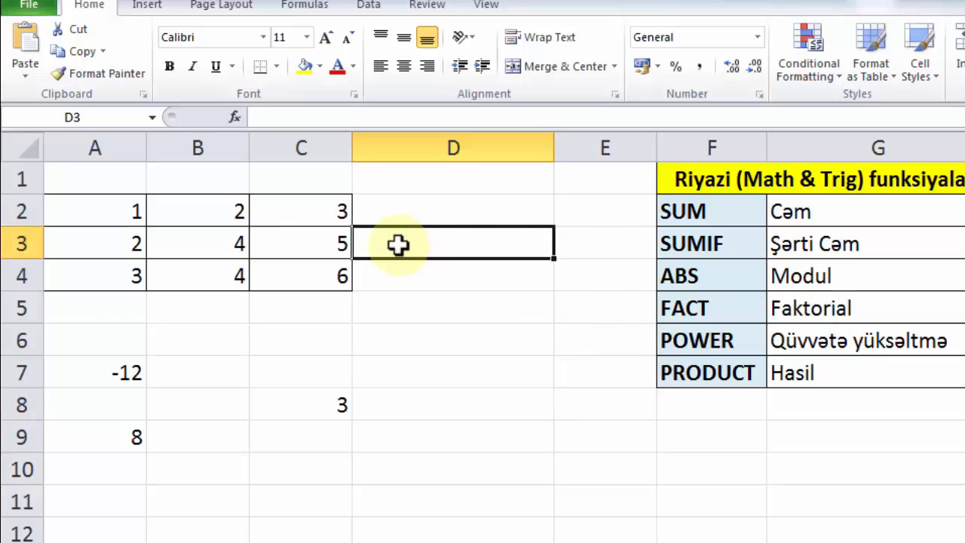
left_click(308, 241)
left_click(411, 249)
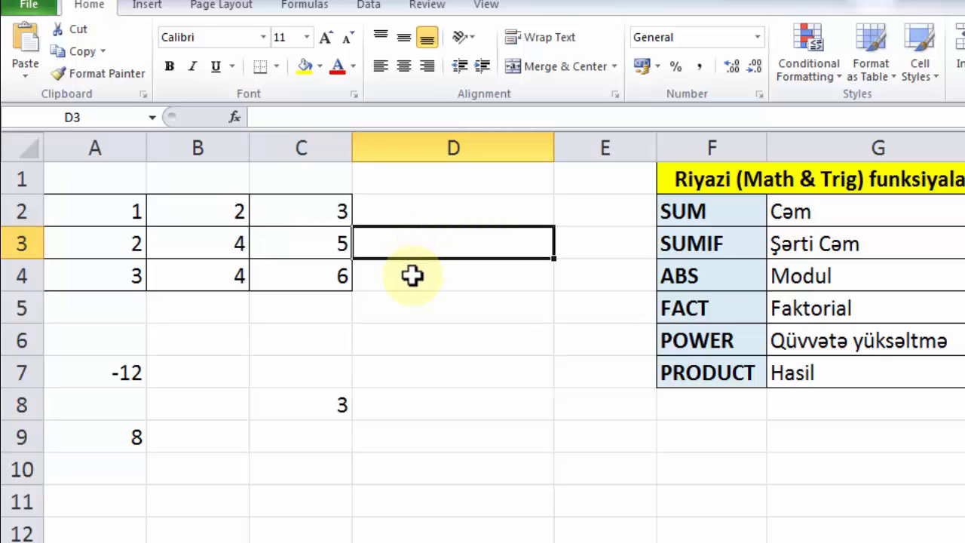
type("=")
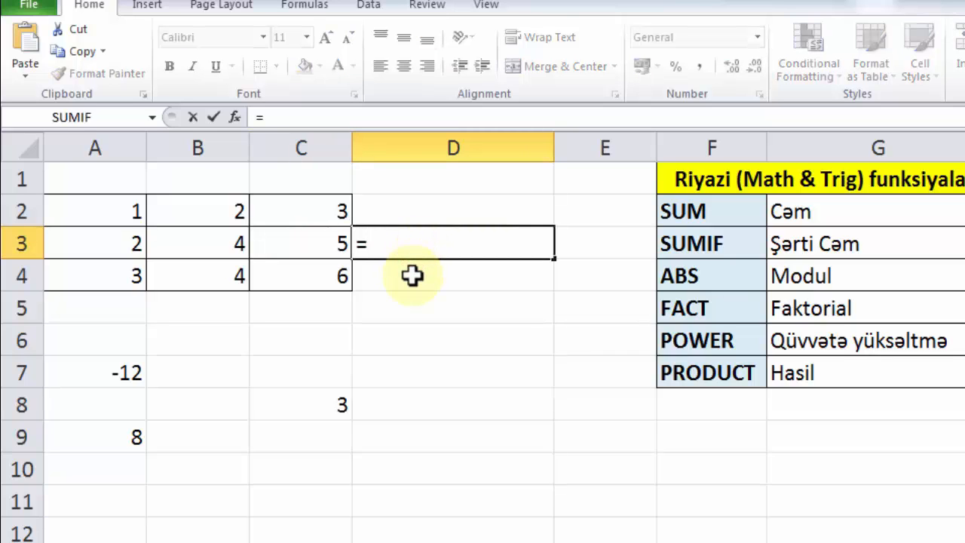
type("FACT")
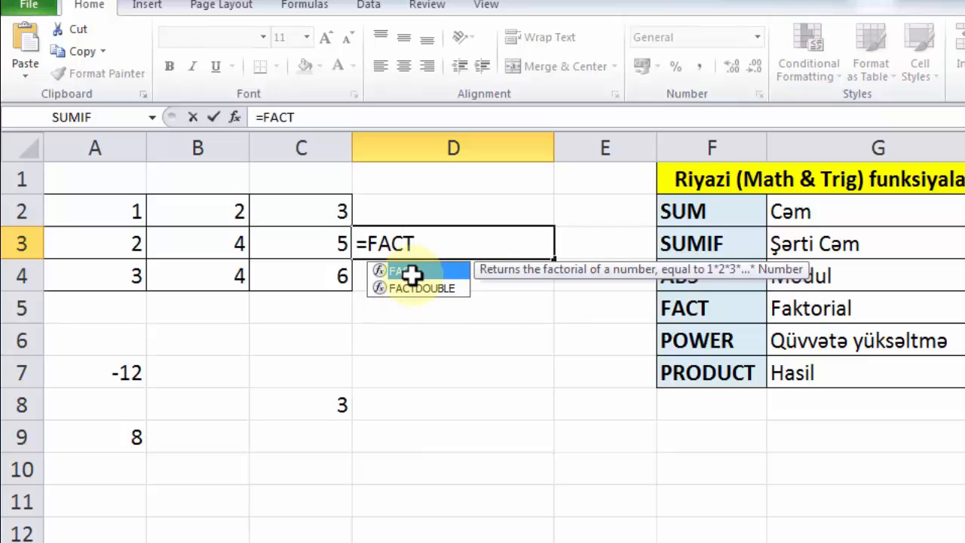
type("(")
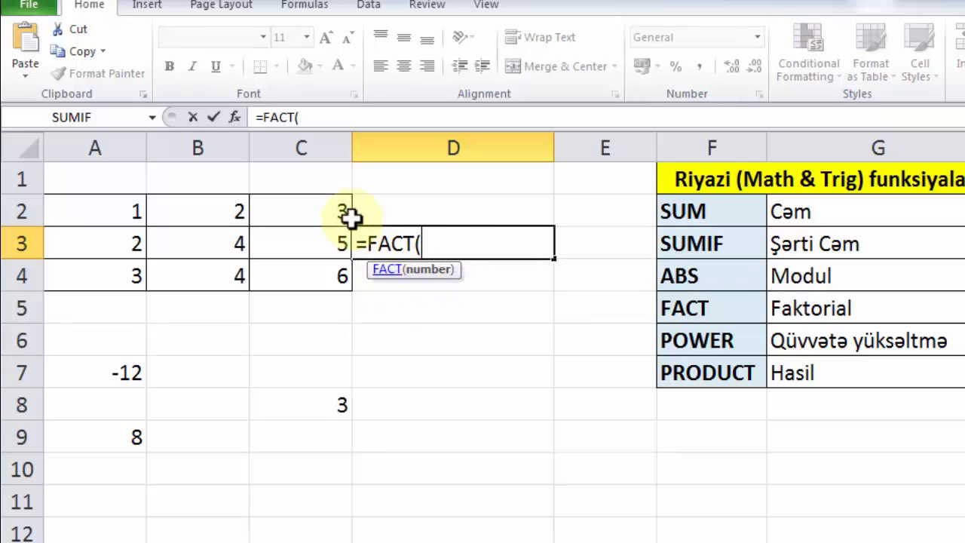
left_click(324, 243)
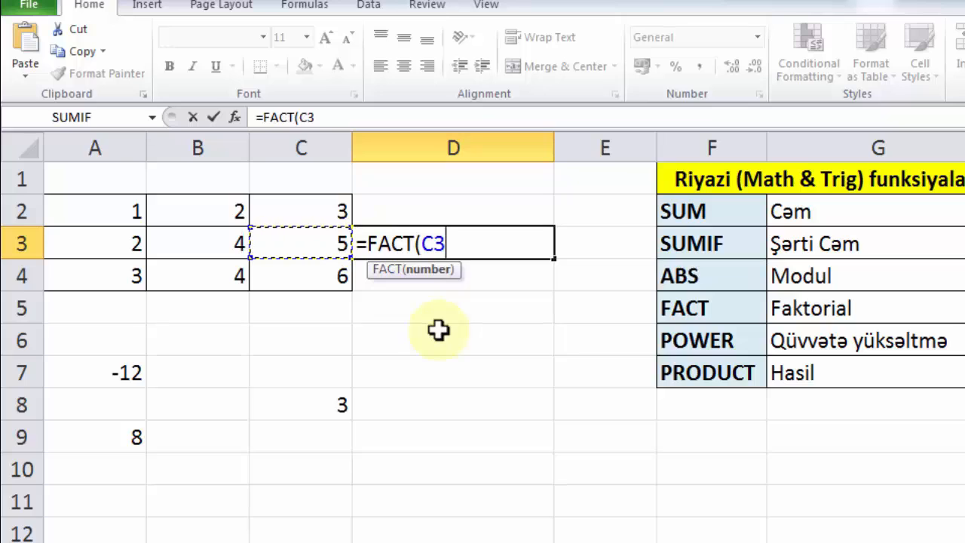
type(")")
key("Return")
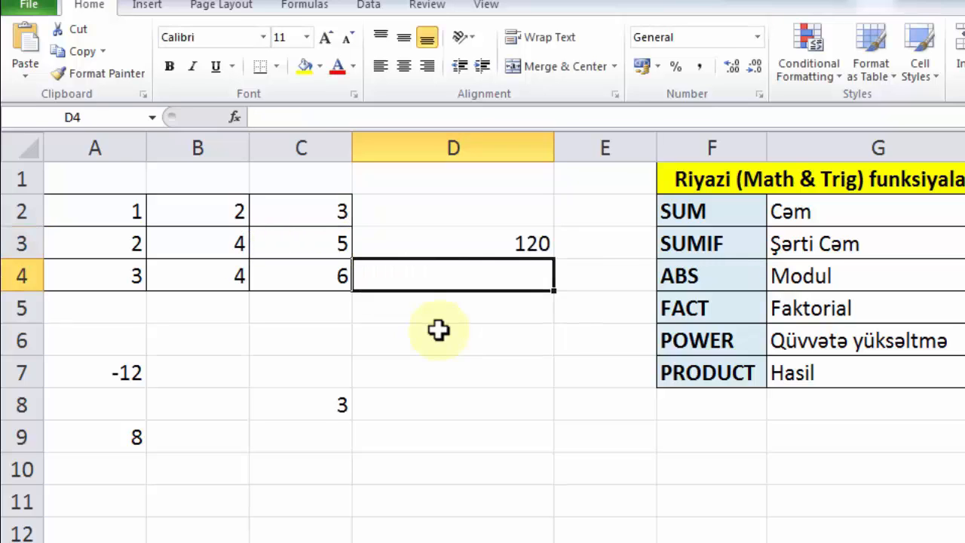
left_click(448, 251)
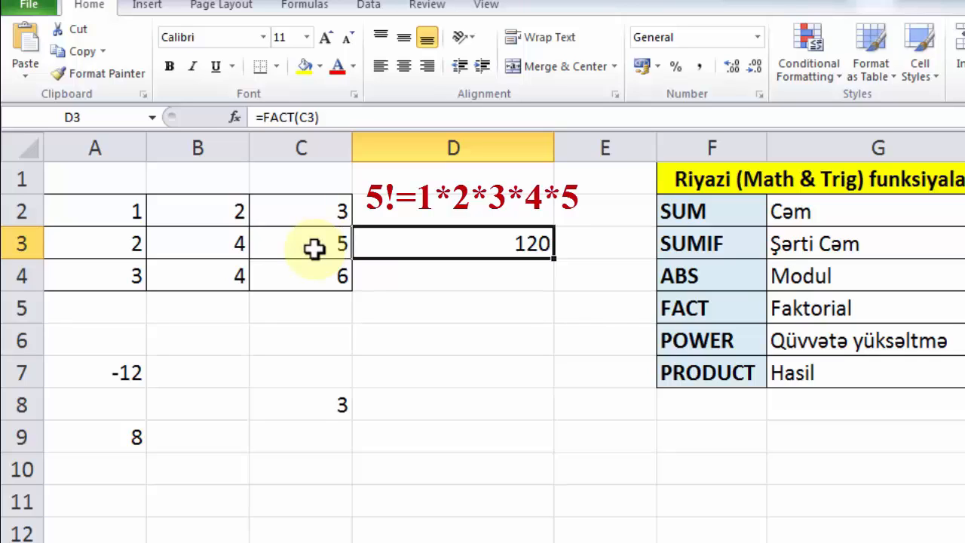
key("Delete")
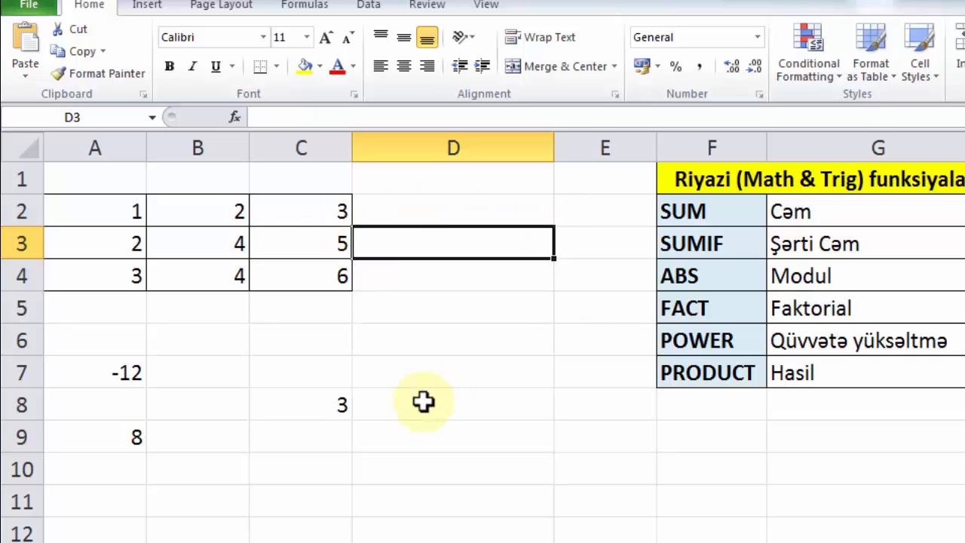
Step: Enter =POWER(A9;2) in cell B9 to square the number in A9
left_click(424, 400)
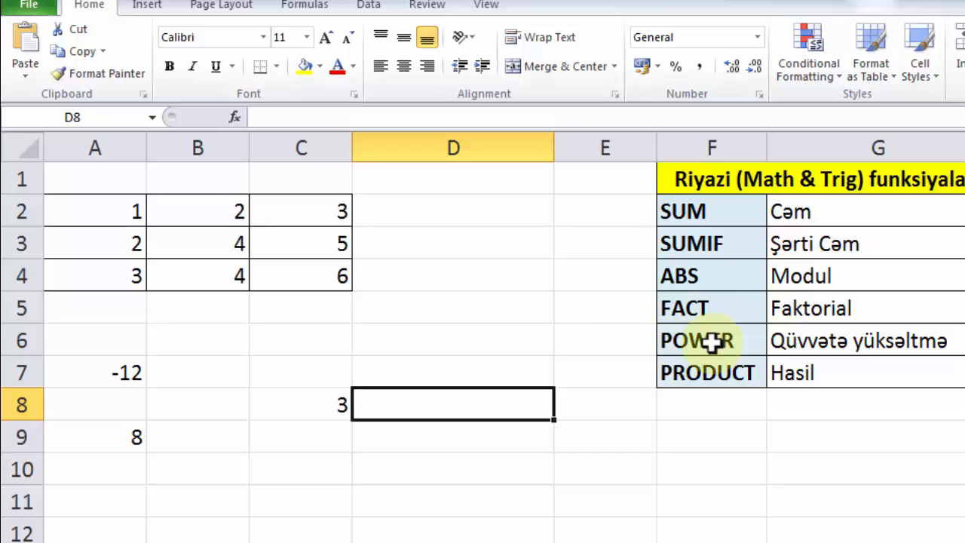
left_click(203, 442)
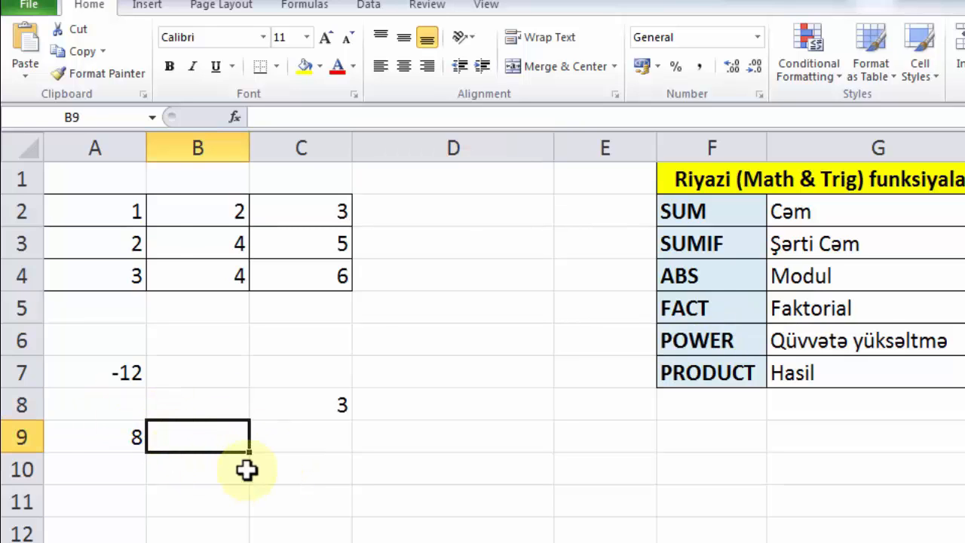
type("=")
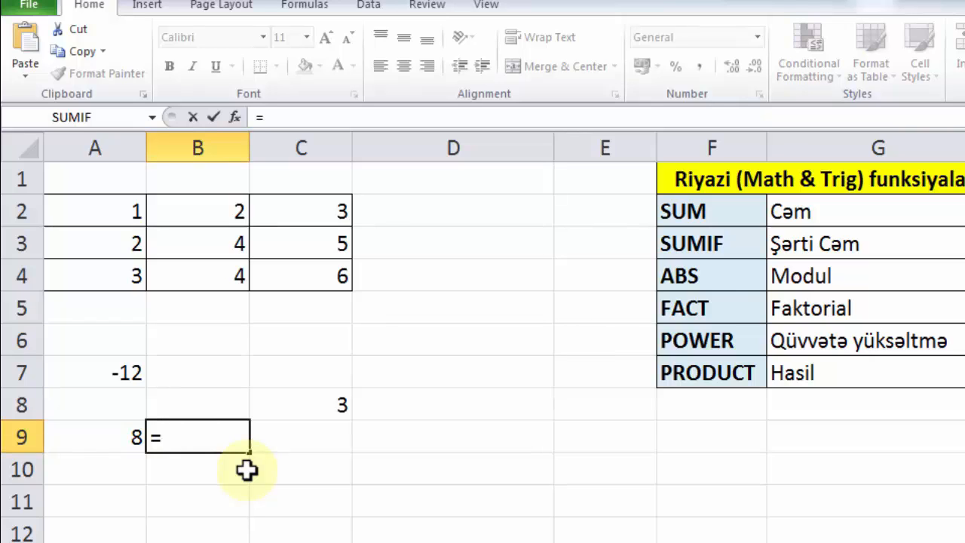
type("PO")
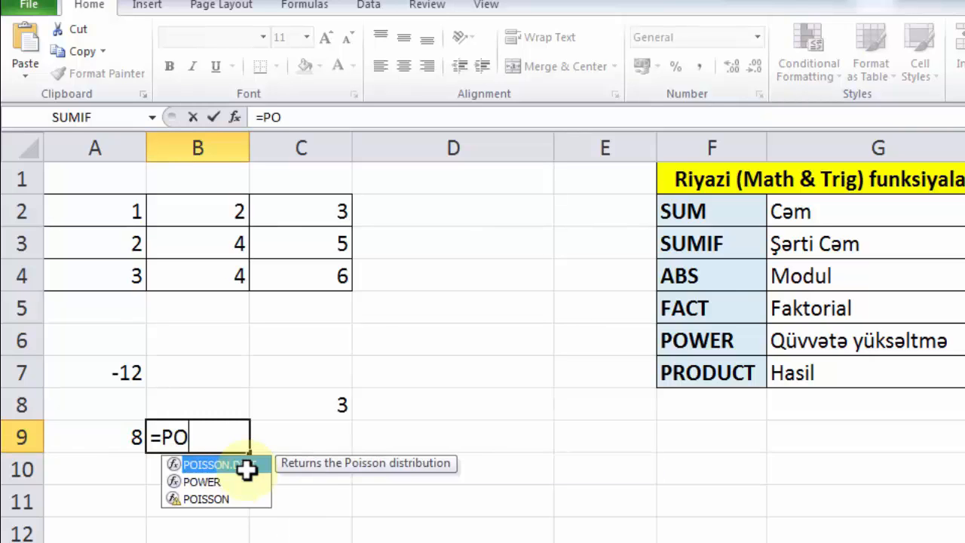
type("WER(")
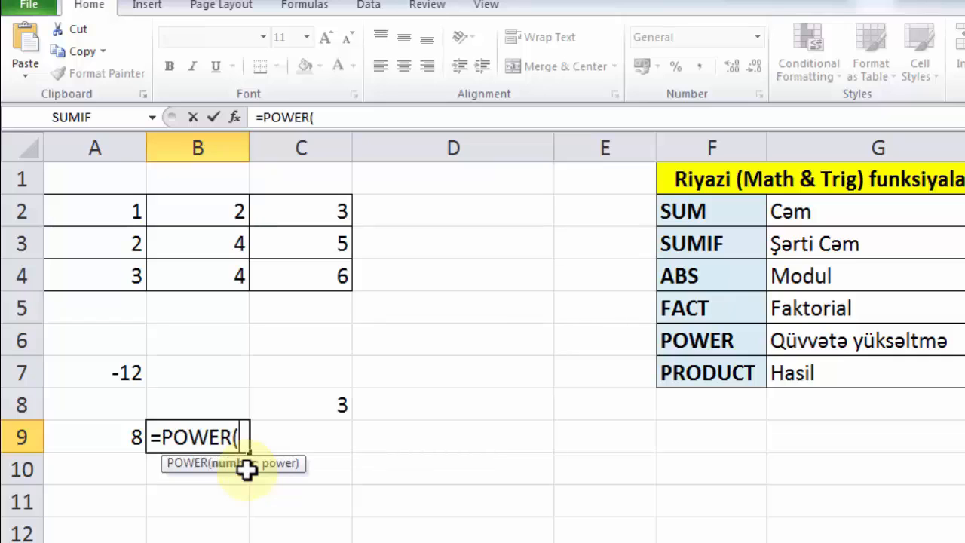
left_click(125, 437)
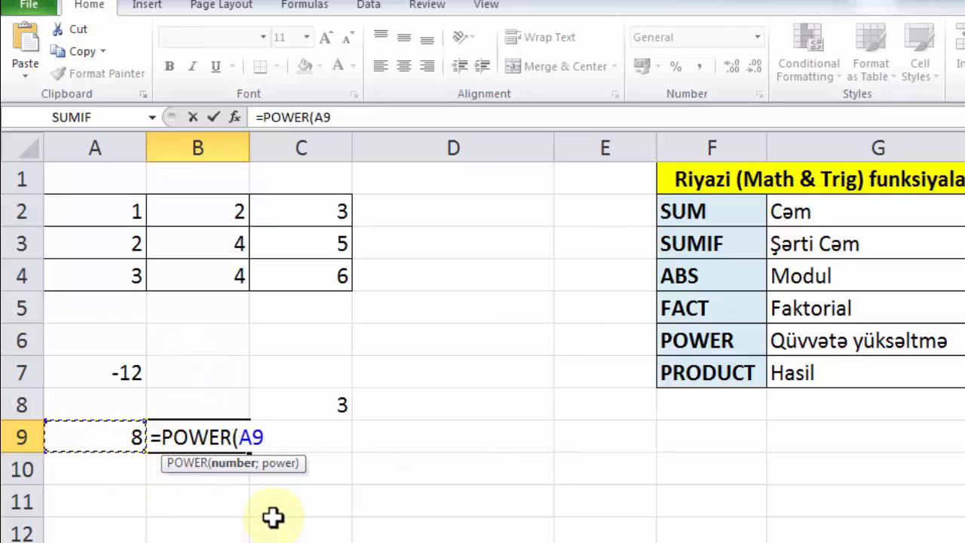
type(";2")
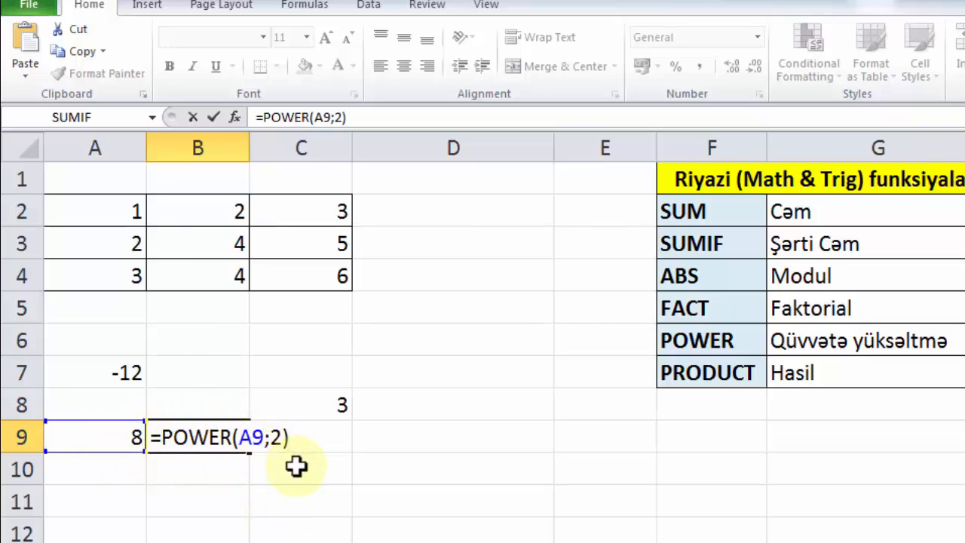
key("Return")
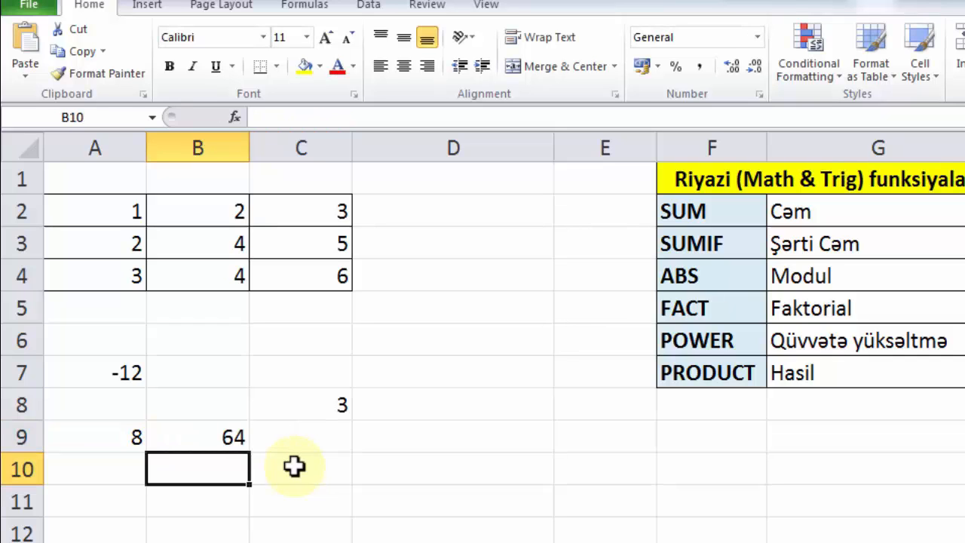
Step: Widen column B so the whole POWER formula fits inside cell B9 when it is opened for editing
left_click(196, 436)
left_click(370, 113)
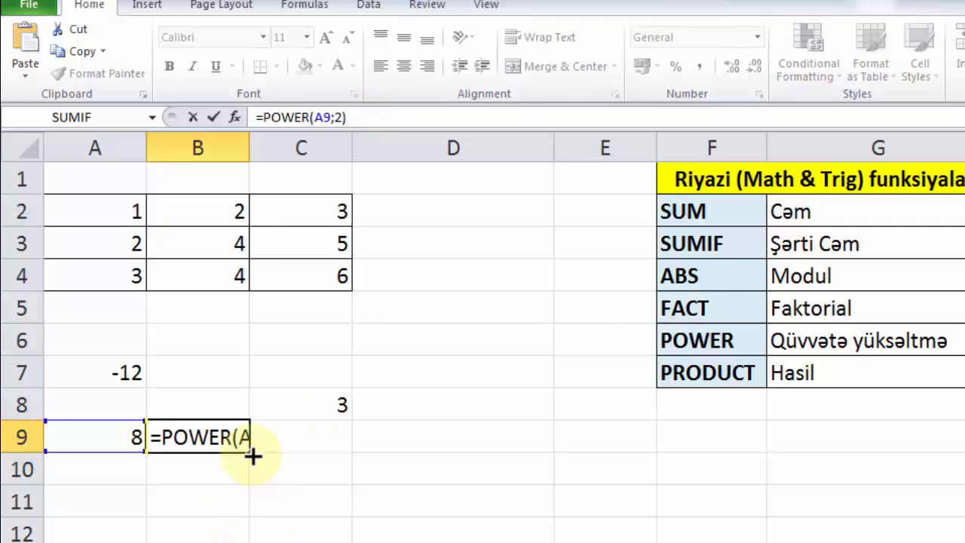
left_click(268, 498)
left_click(209, 439)
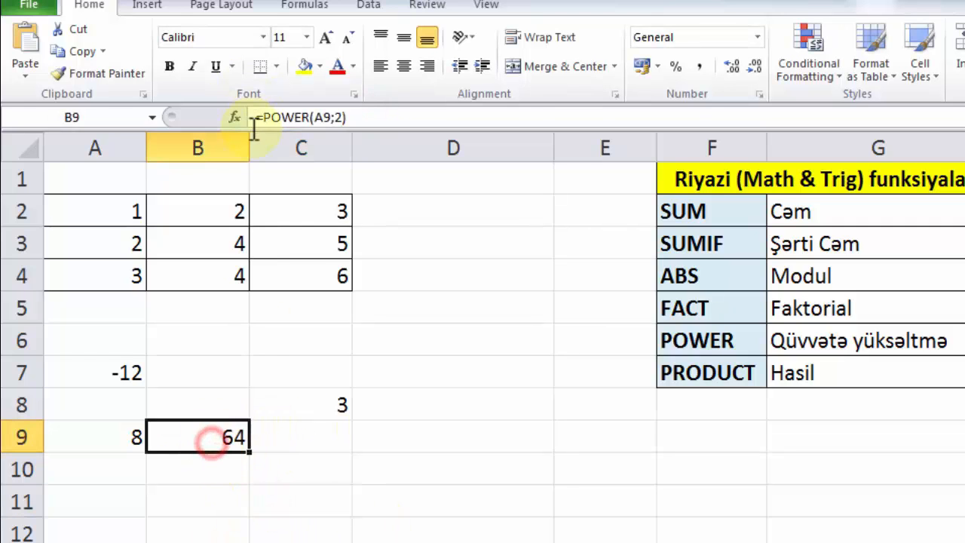
left_click_drag(250, 144, 286, 145)
left_click(390, 115)
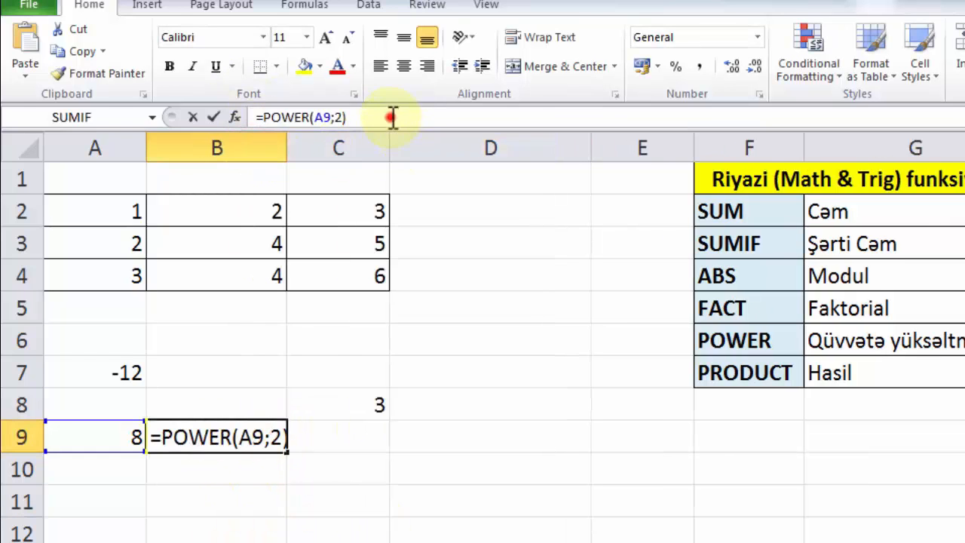
Step: Examine the number and power arguments of the POWER formula in cell B9, and clear the cell
left_click(249, 434)
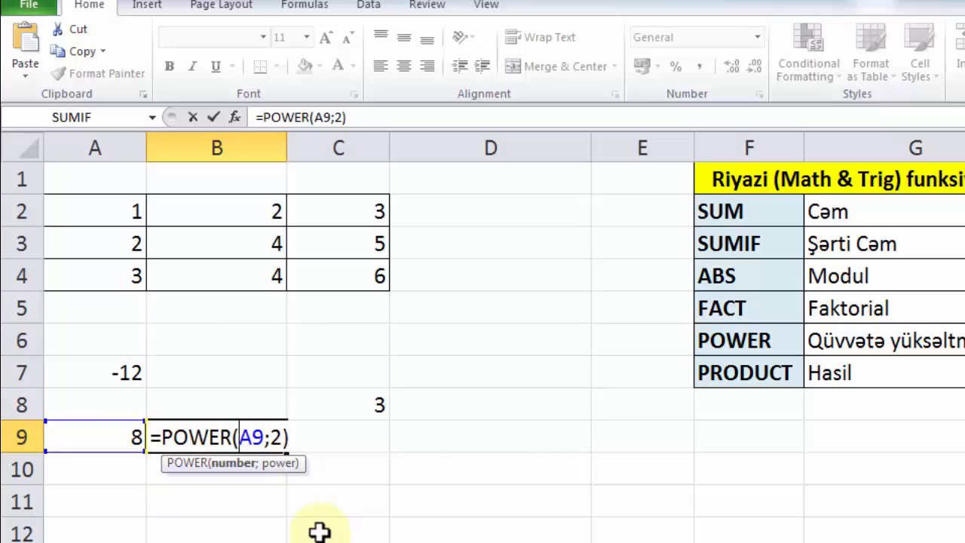
key("Return")
left_click(265, 436)
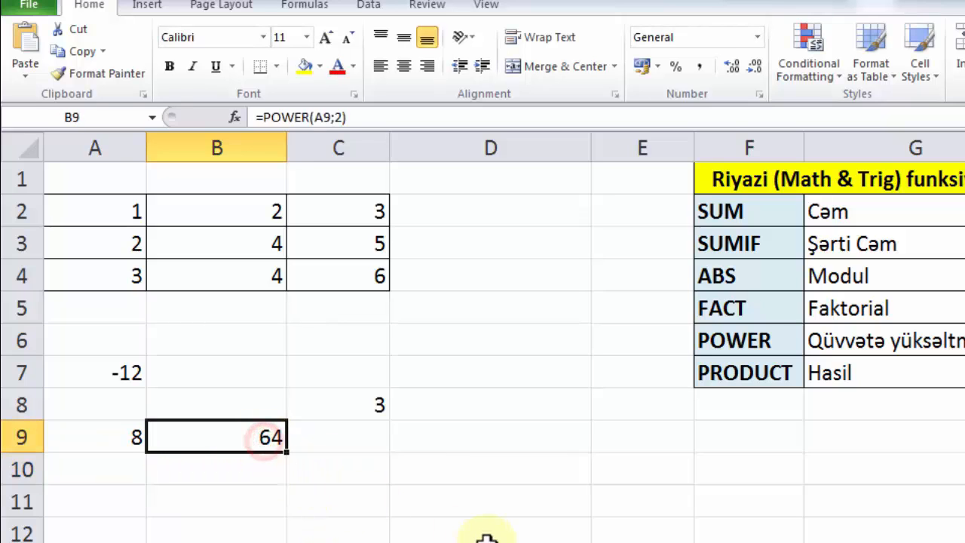
key("Delete")
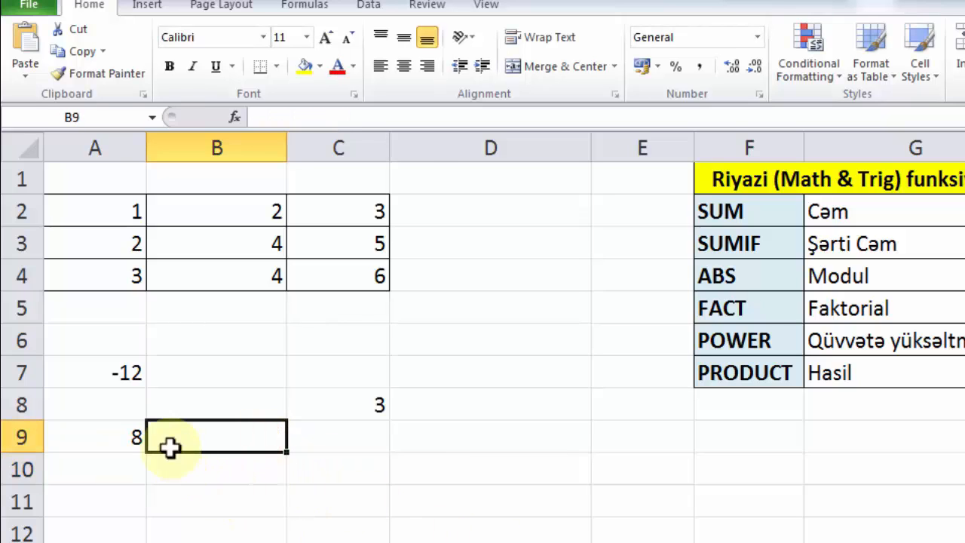
Step: Change the value in cell A9 to 4
left_click(83, 435)
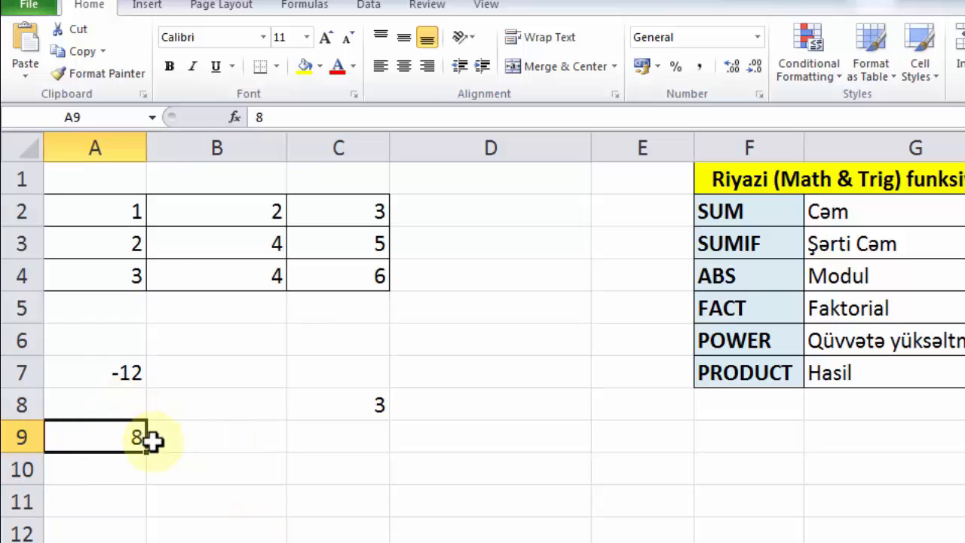
type("4")
key("ctrl+Return")
Step: Enter =POWER(A9;C8) in cell B9 to raise A9 to the power in C8, and clear the cell again
left_click(231, 427)
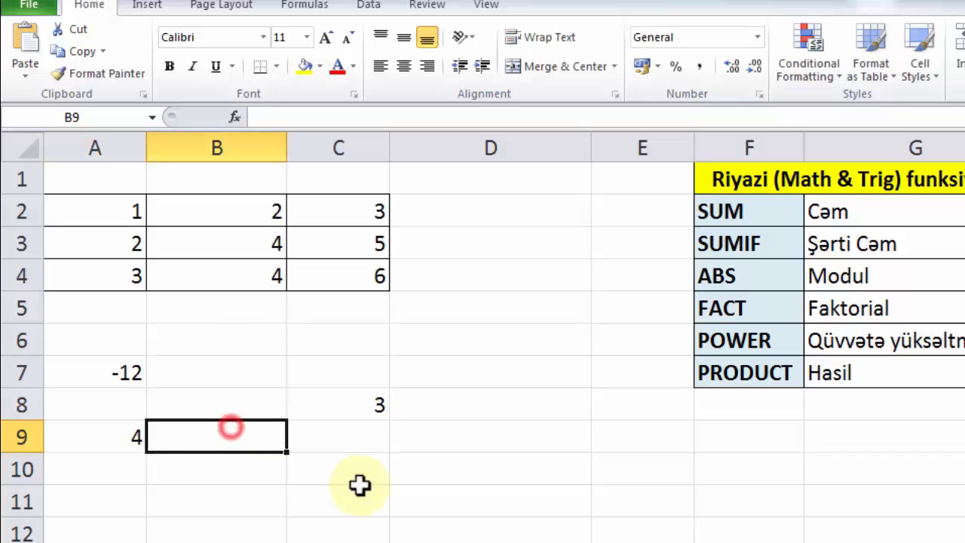
type("=")
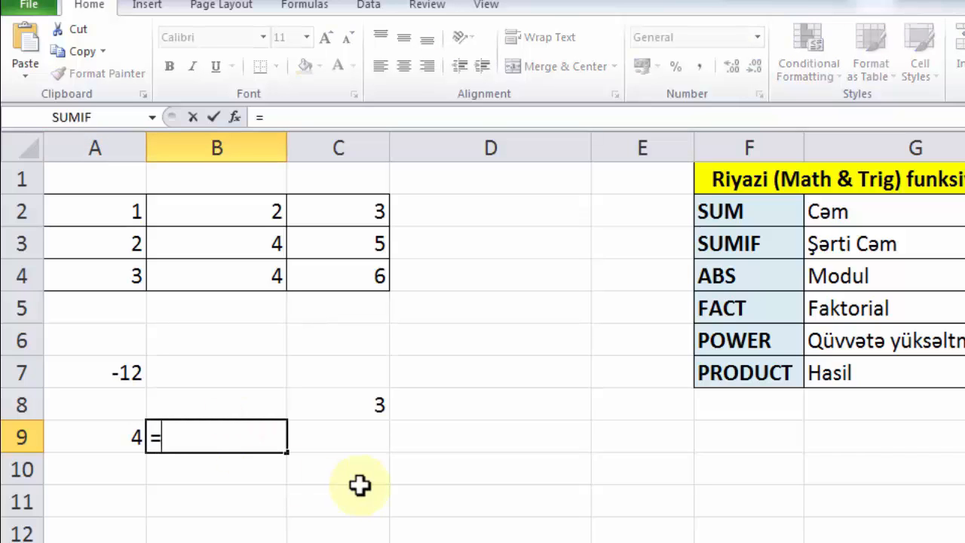
type("POWER")
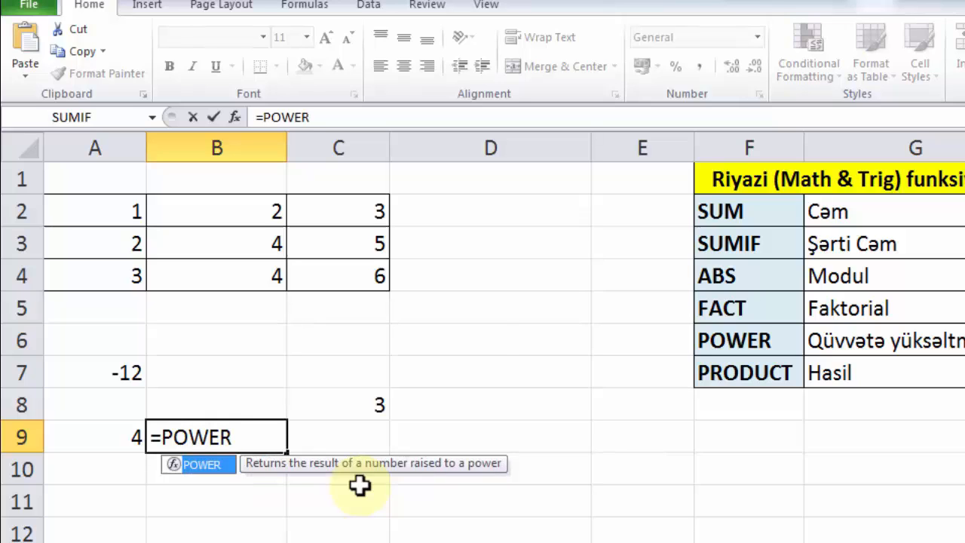
type("(")
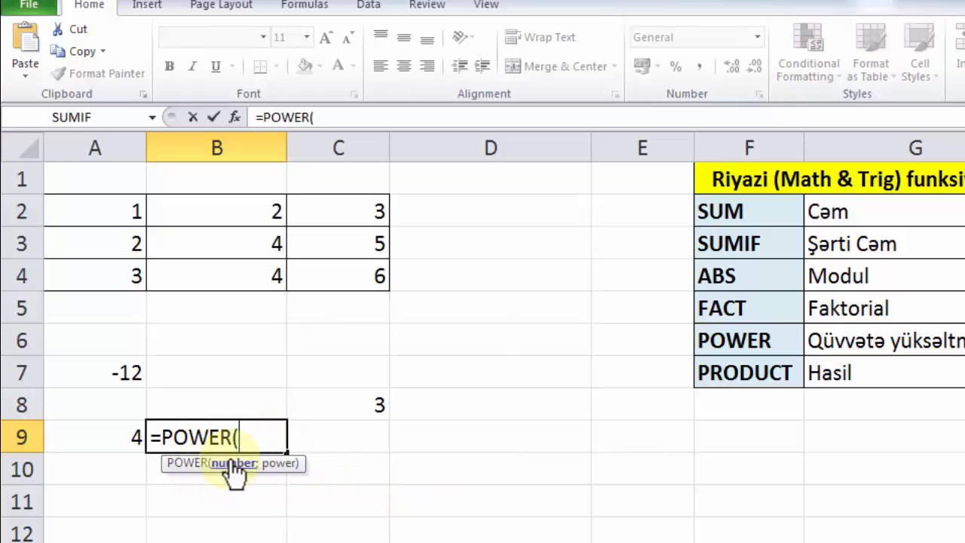
left_click(113, 437)
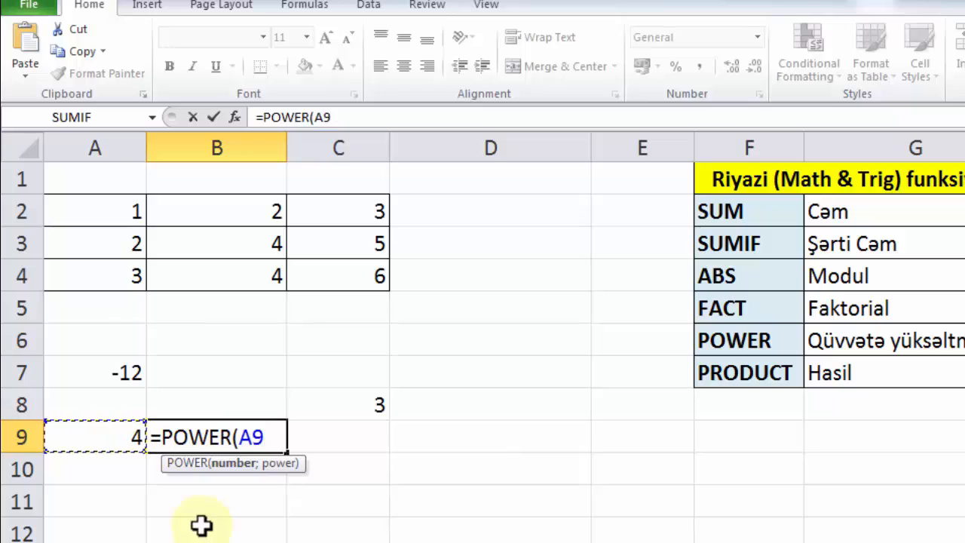
type(";")
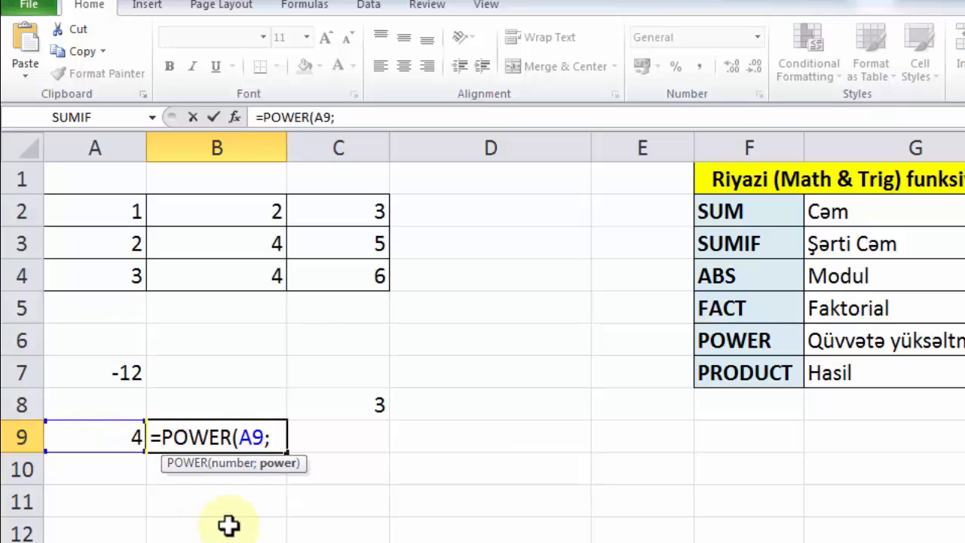
left_click(347, 405)
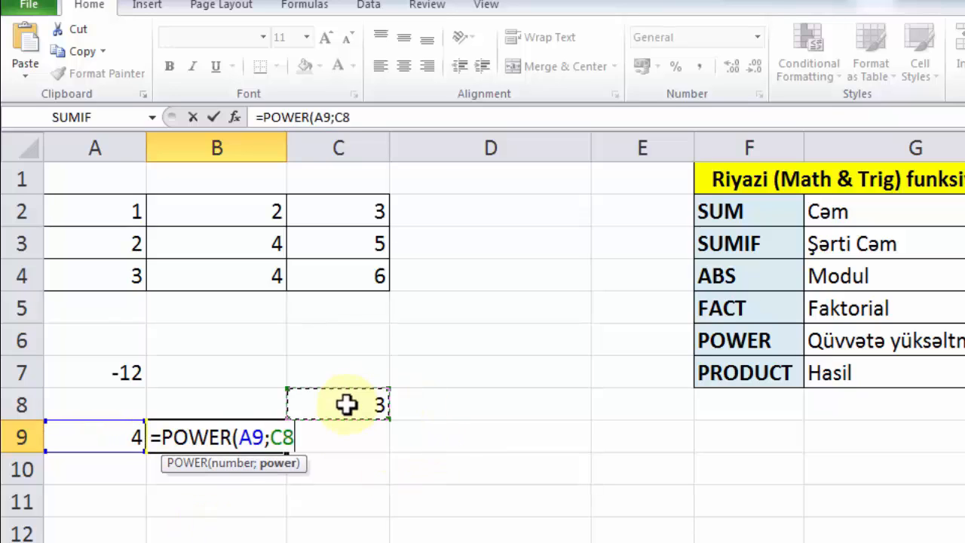
type(")")
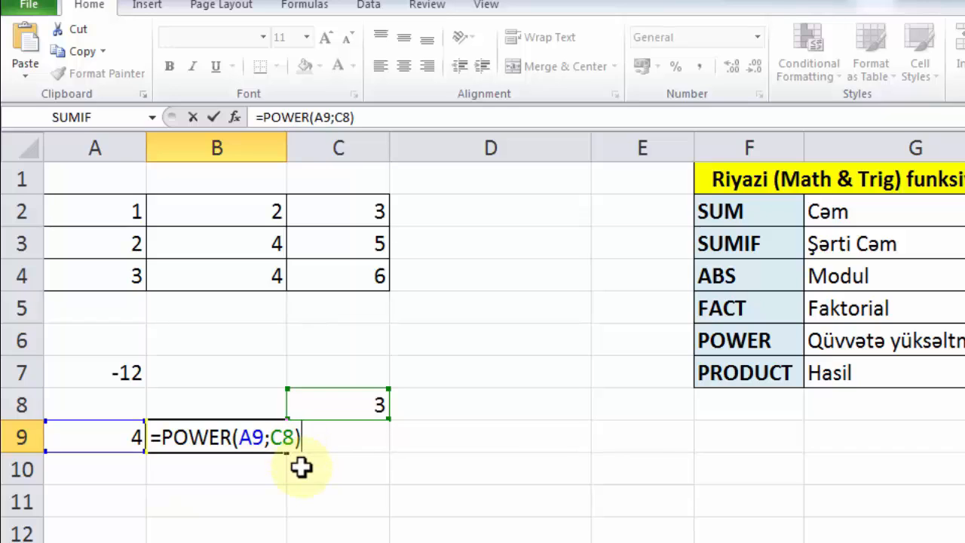
key("Return")
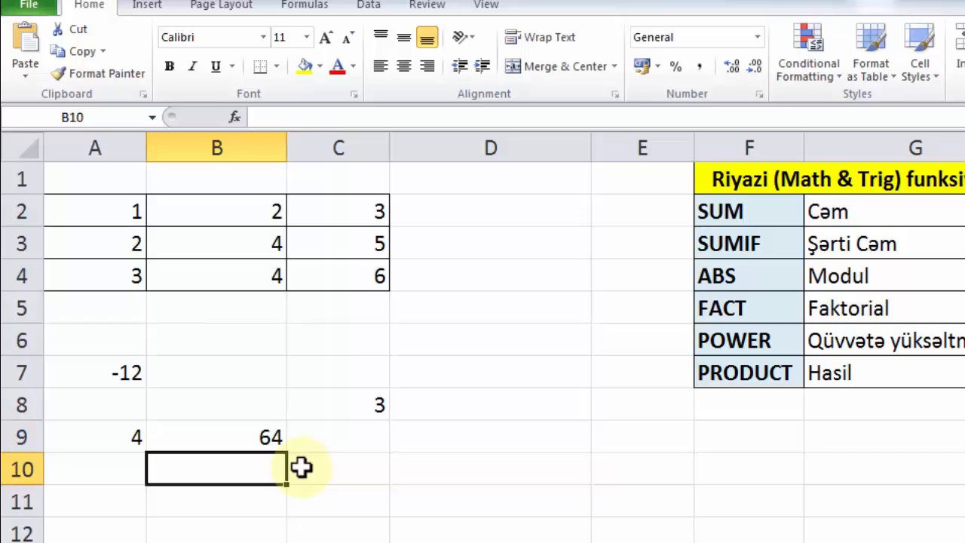
left_click(228, 437)
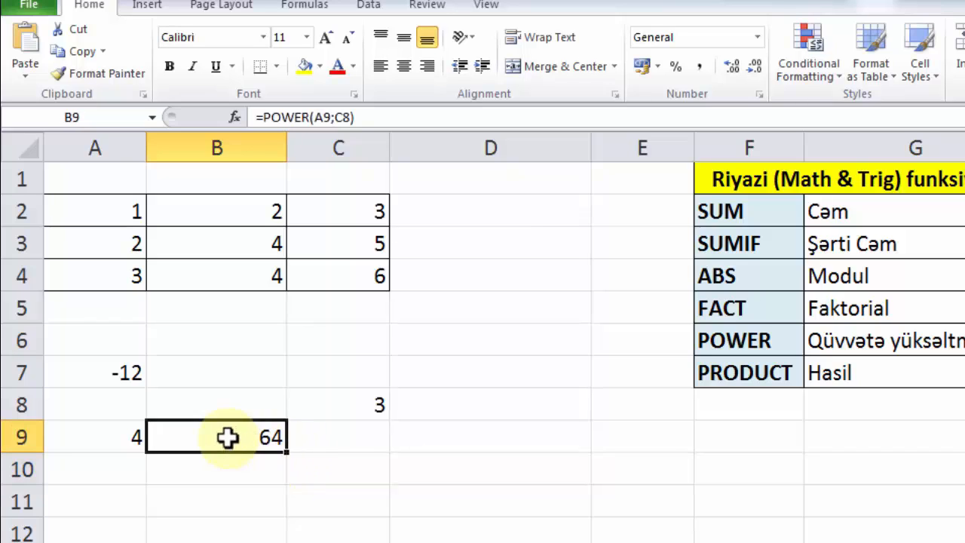
key("Delete")
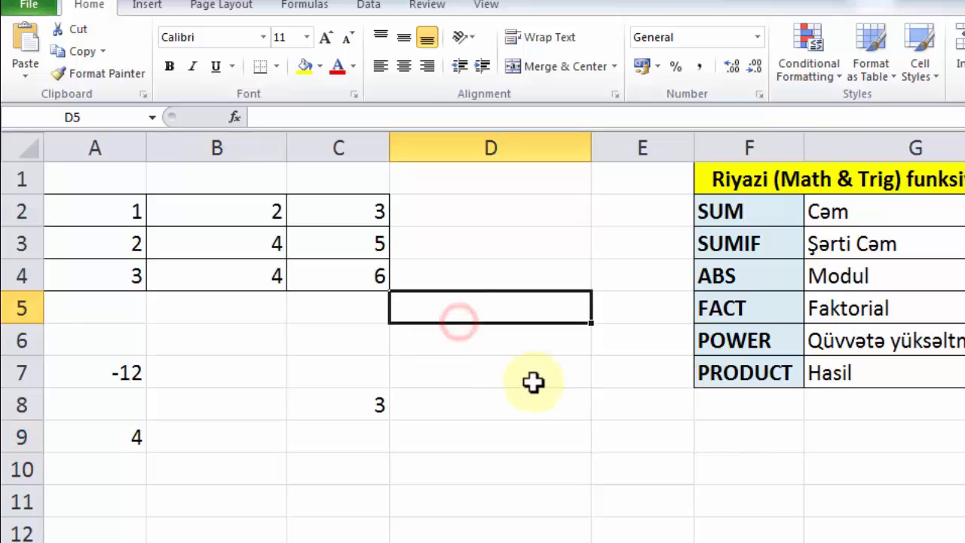
Step: Enter =PRODUCT(A2:C2) in cell D2 to multiply the numbers in the table's first row, and select the cell to review its formula
left_click(460, 205)
type("=")
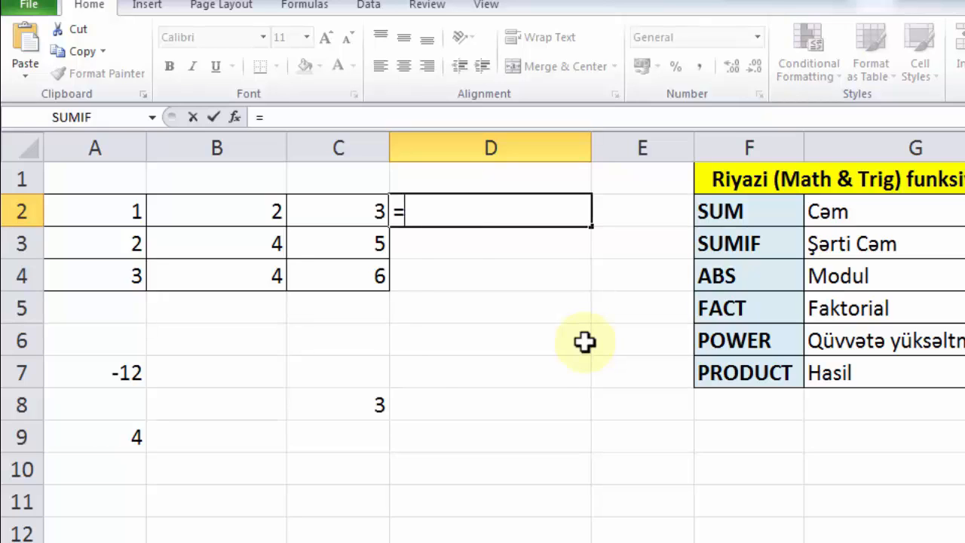
type("PRO")
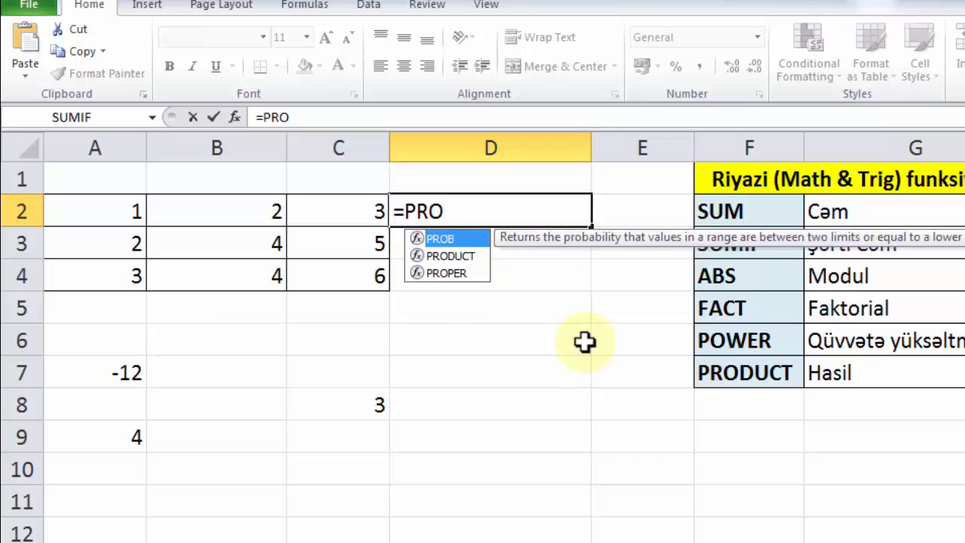
type("DU")
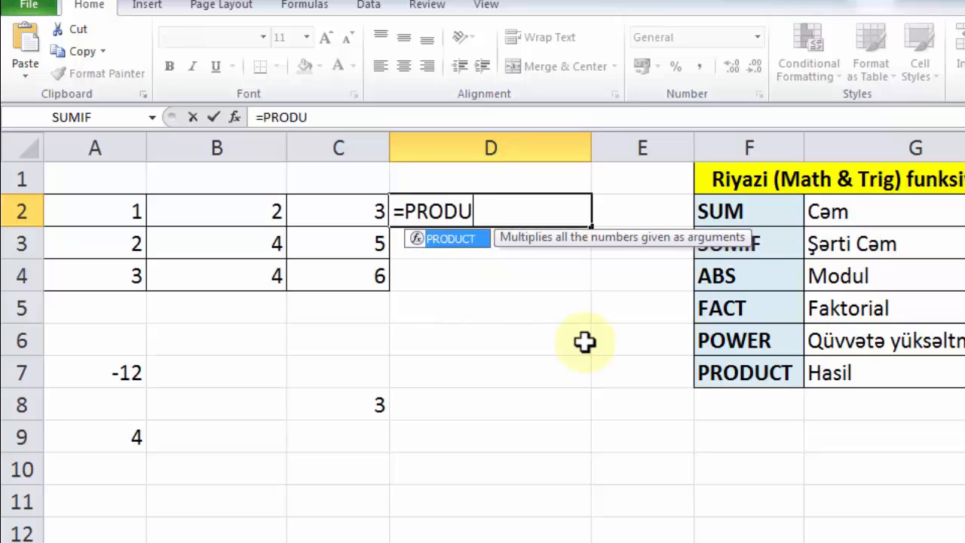
type("CT(")
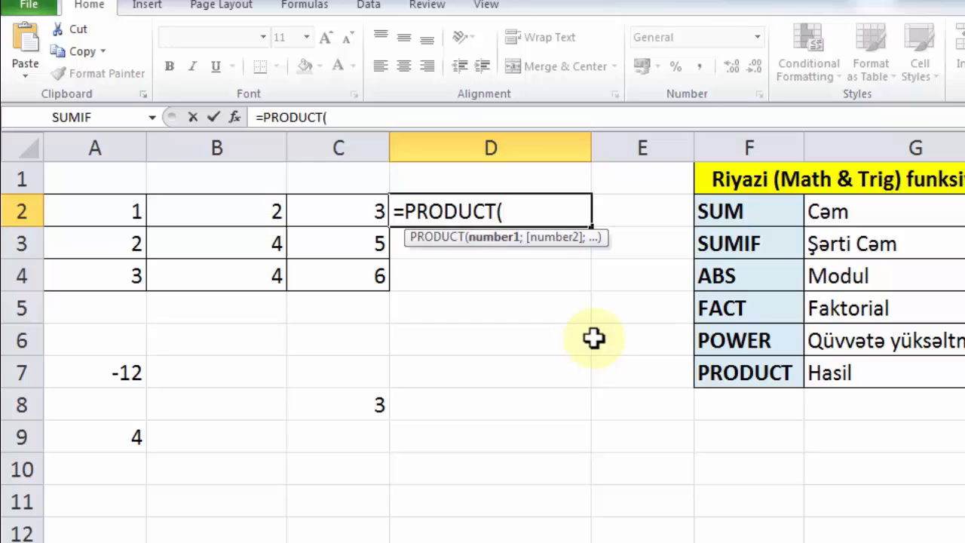
left_click_drag(114, 210, 328, 223)
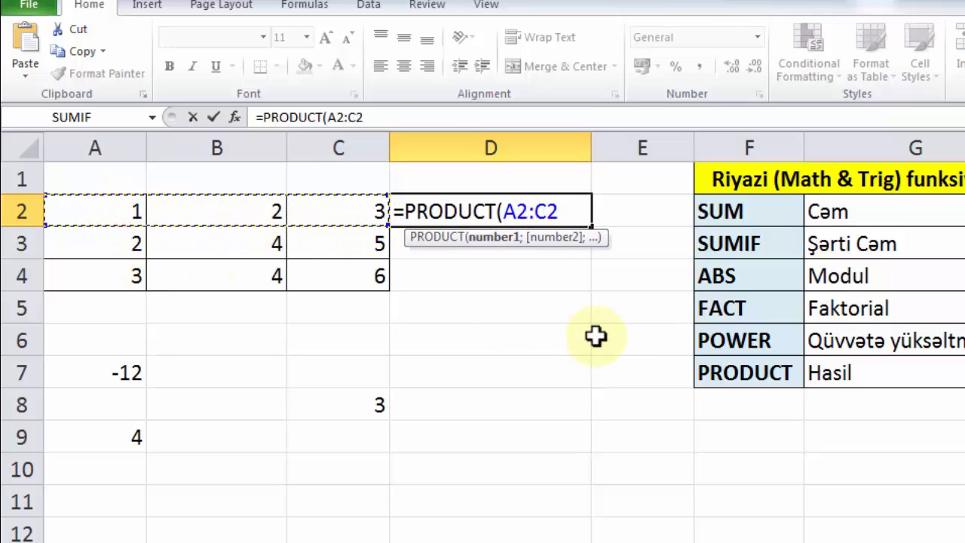
type(")")
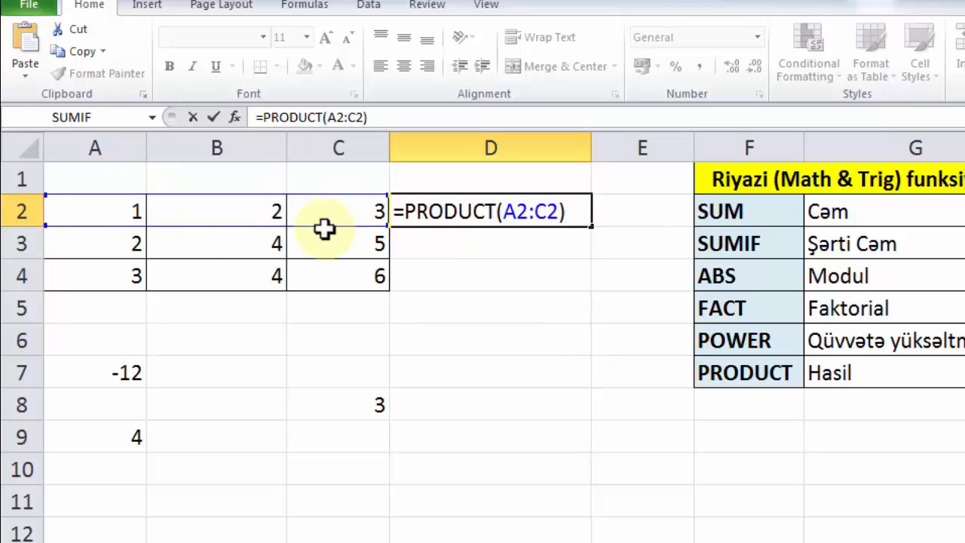
left_click_drag(324, 226, 330, 228)
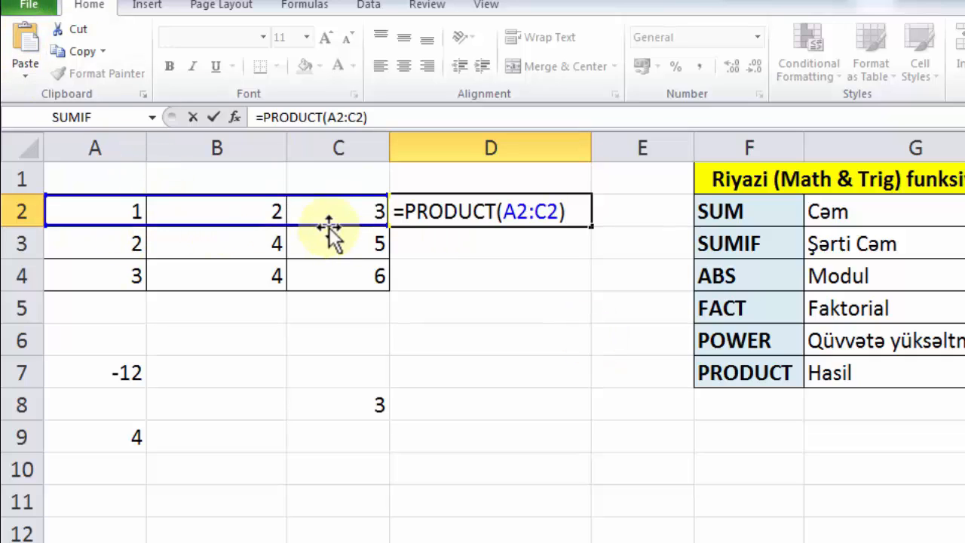
key("Return")
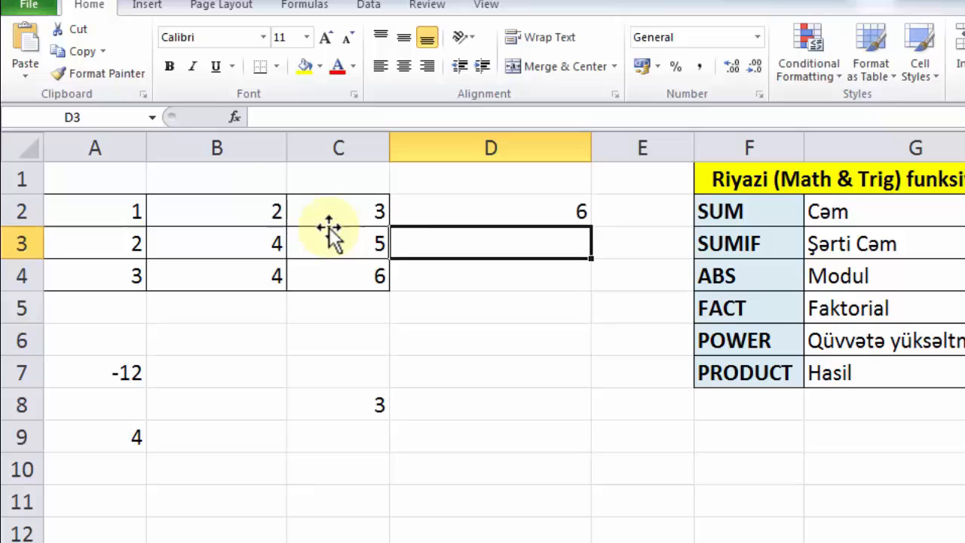
left_click(555, 212)
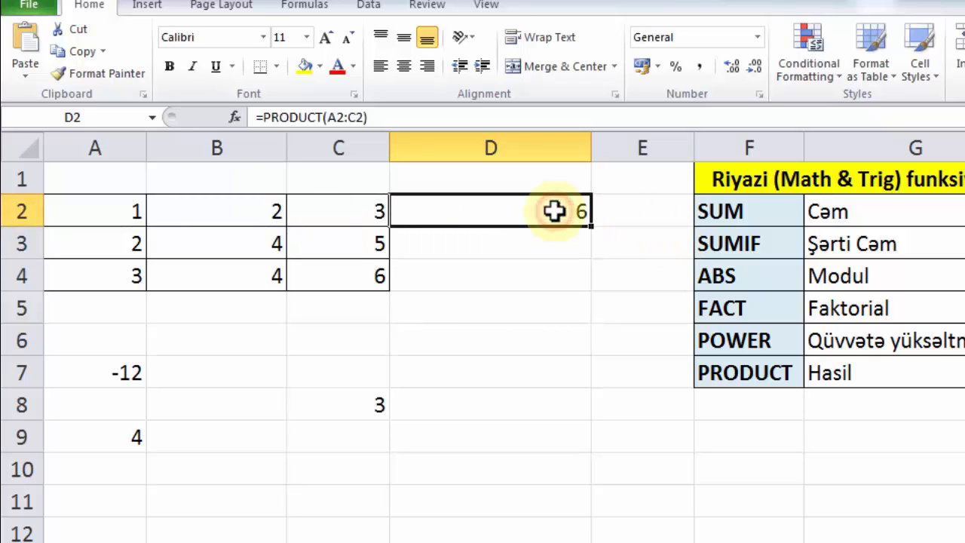
Step: Clear cell D2, enter =PRODUCT(A2:C3) in cell D3 to multiply the numbers in the table's first two rows, and clear D3 again
key("Delete")
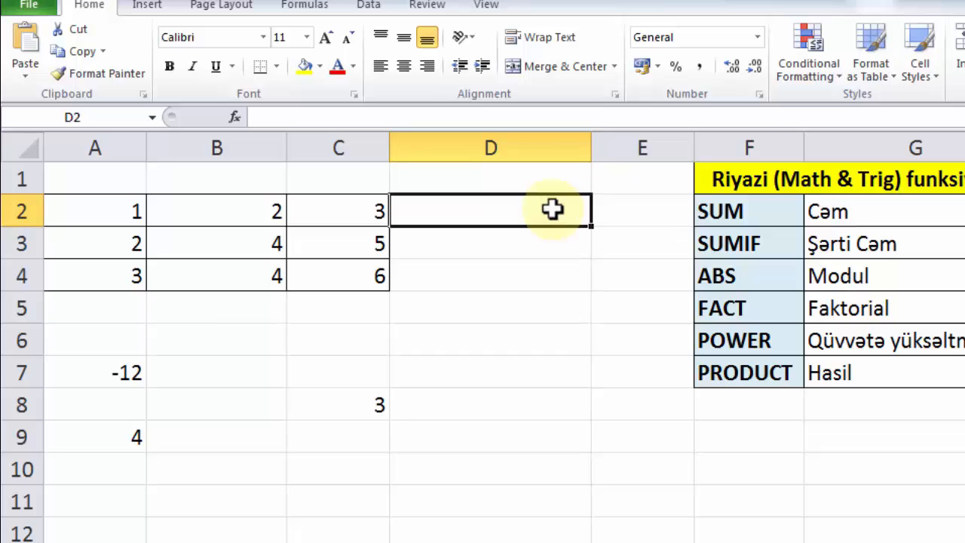
left_click(492, 246)
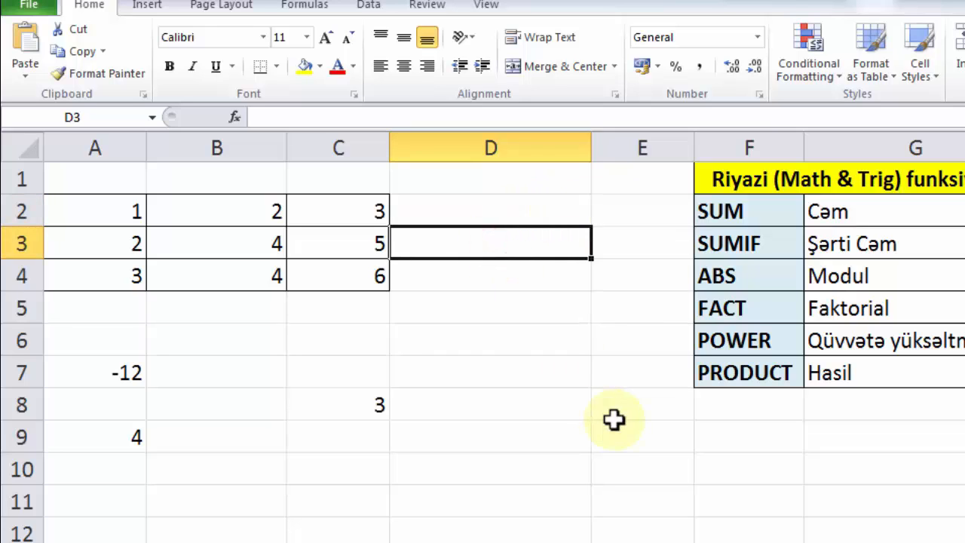
type("=")
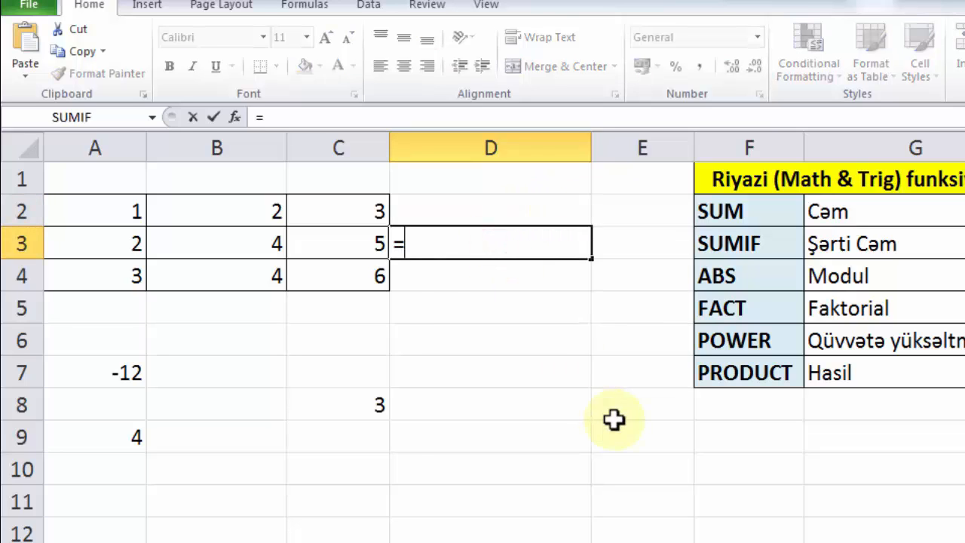
type("PRODU")
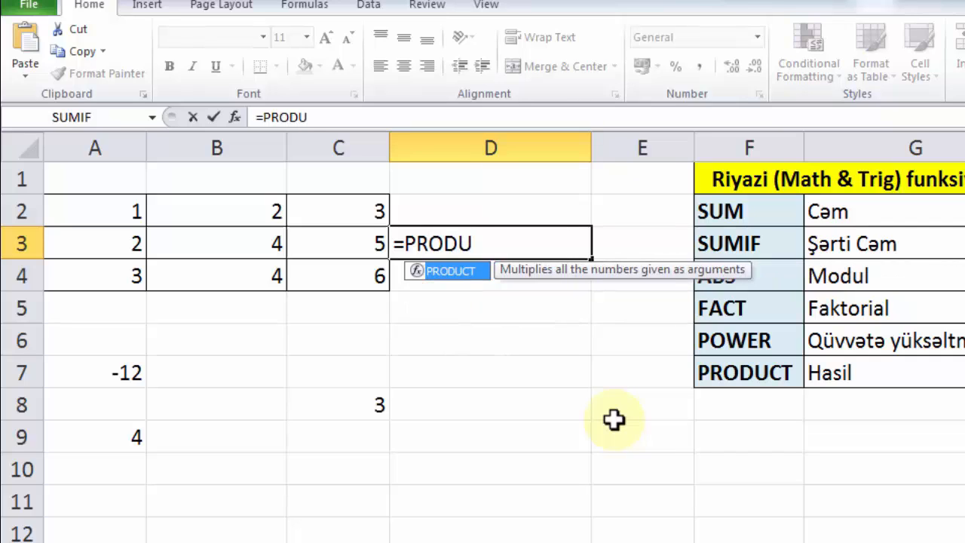
type("CT(")
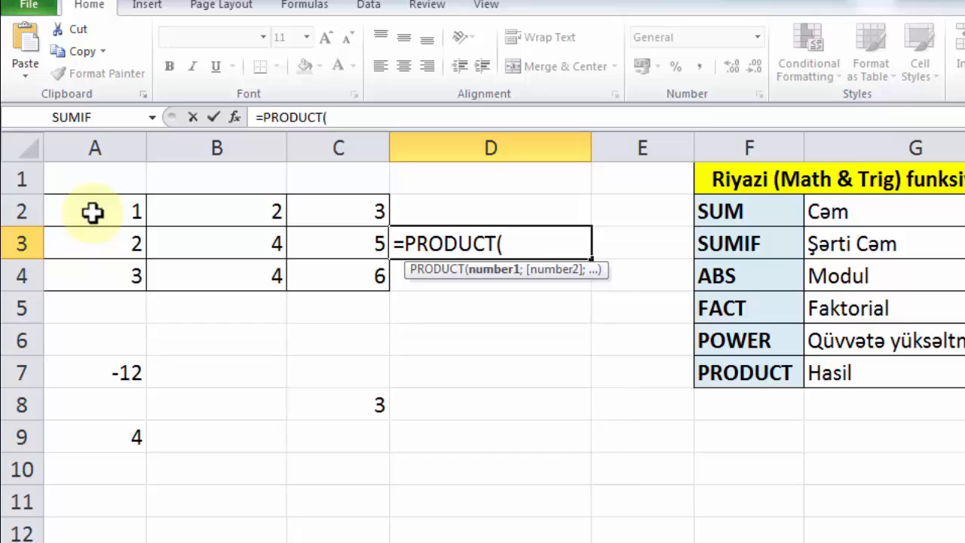
type("A2:")
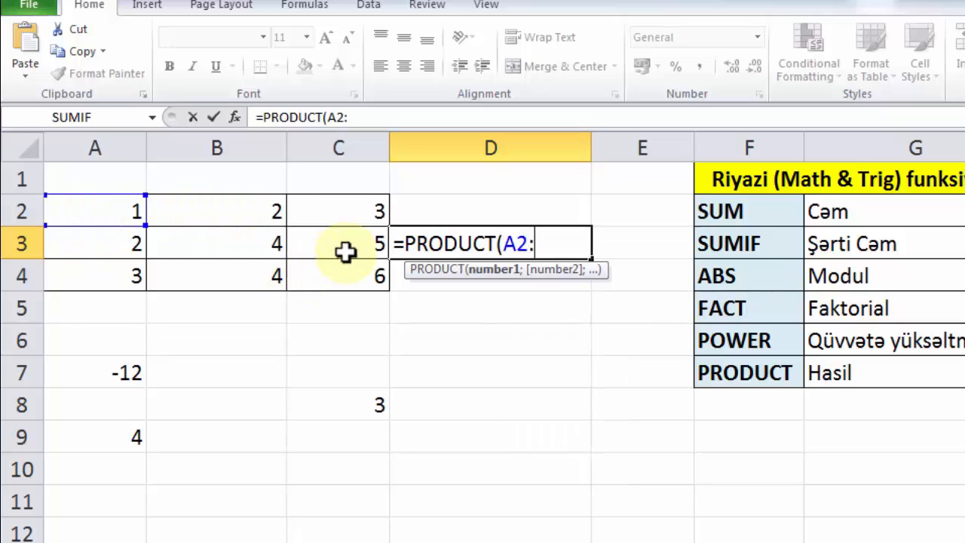
type("C3)")
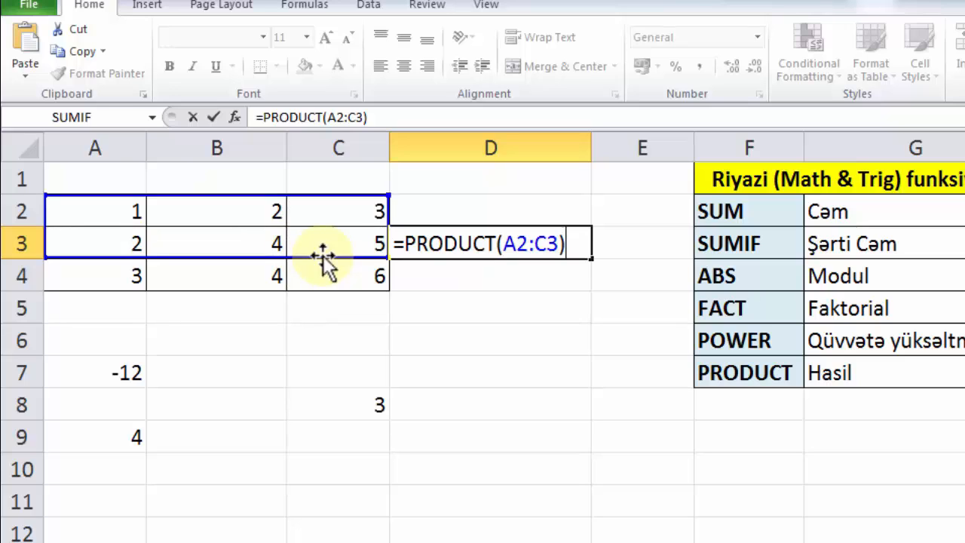
key("Return")
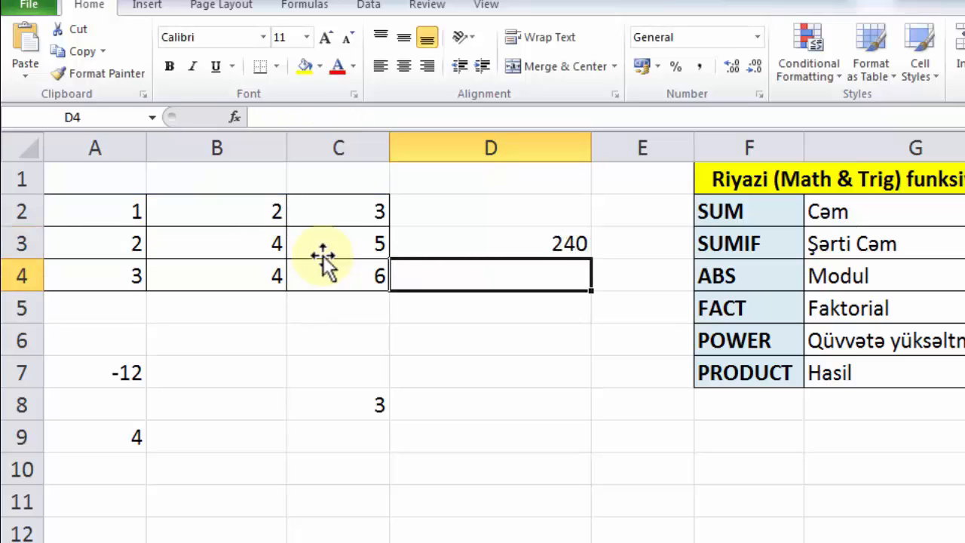
left_click(555, 241)
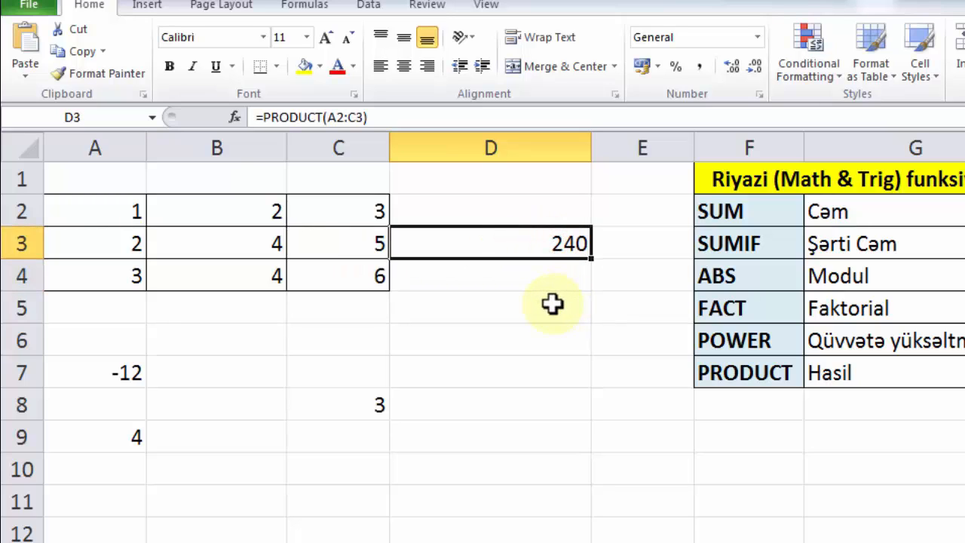
key("Delete")
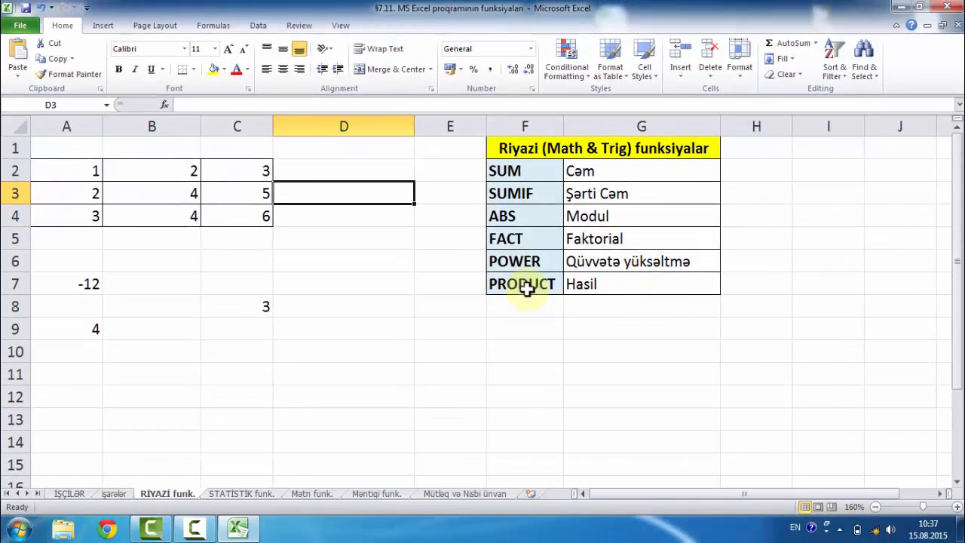
Step: Switch to the STATİSTİK funk. sheet and widen column D
left_click(243, 495)
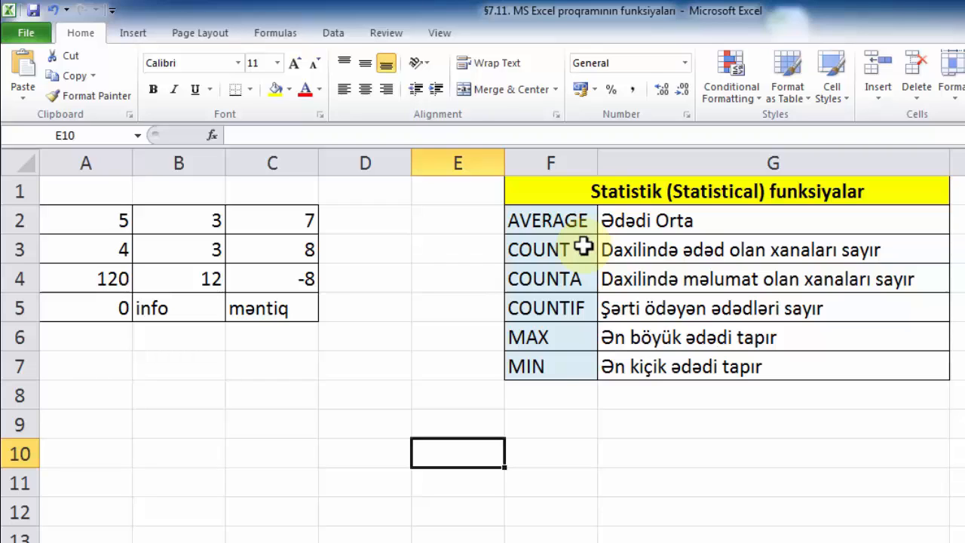
left_click(377, 253)
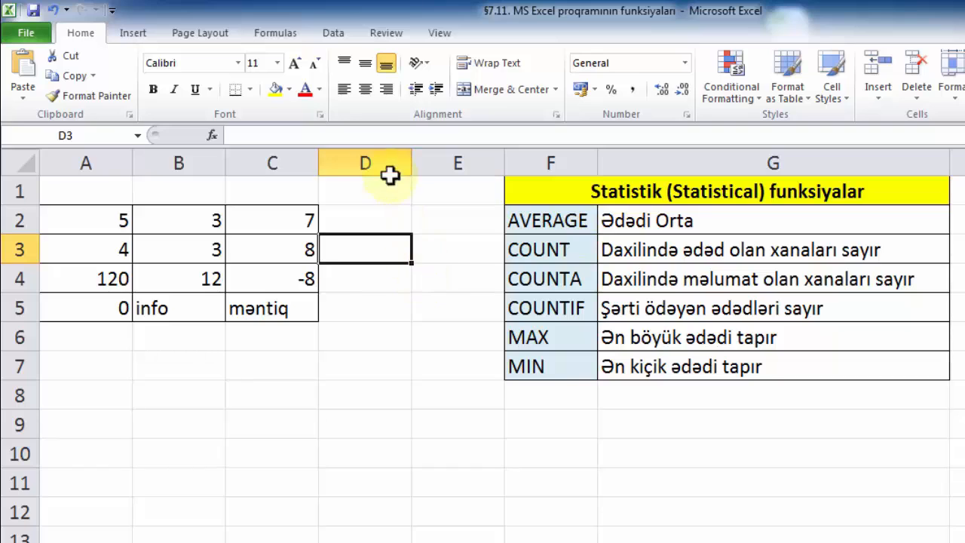
left_click_drag(410, 160, 503, 163)
Step: Enter =AVERAGE(A2:C3) in cell D3 to average the numbers in the table's first two rows
type("=")
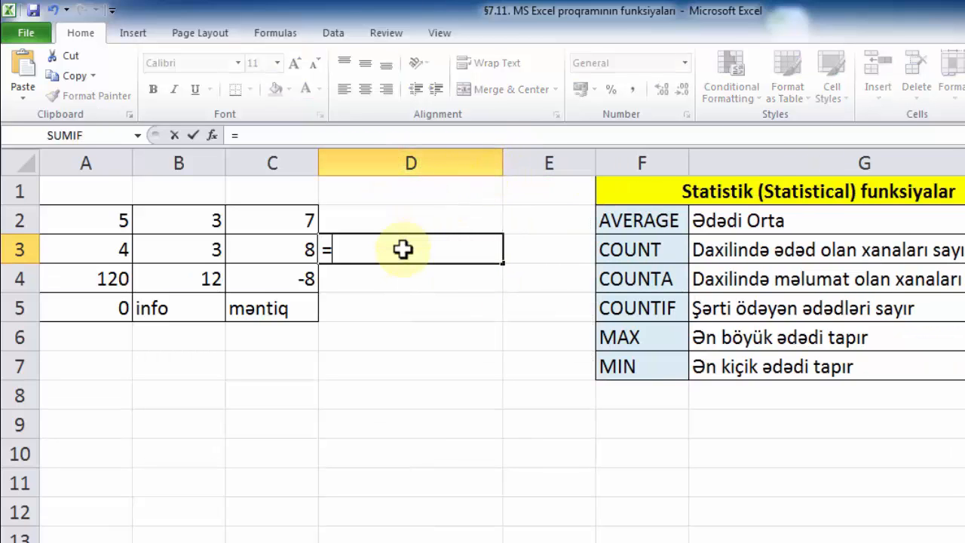
type("AVERAGE")
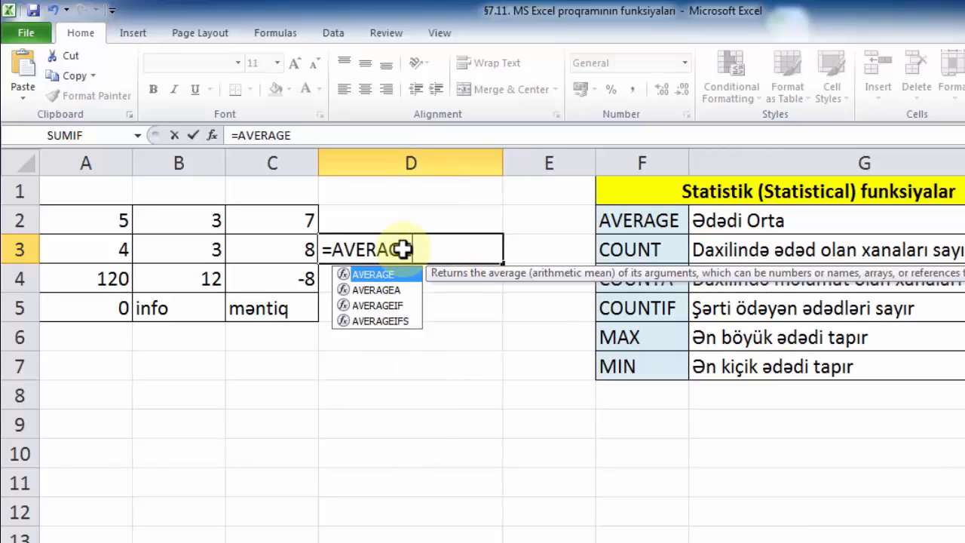
type("(")
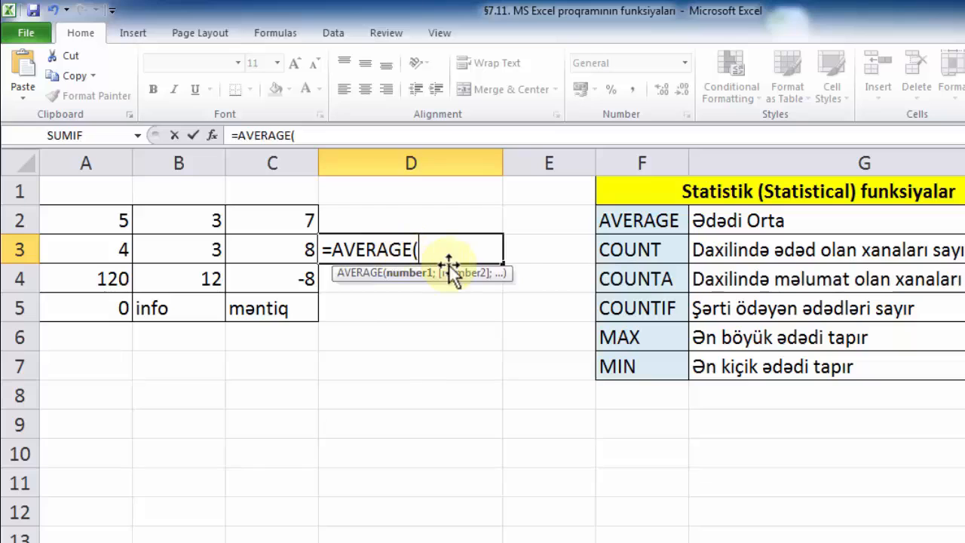
left_click_drag(98, 219, 254, 249)
type(")")
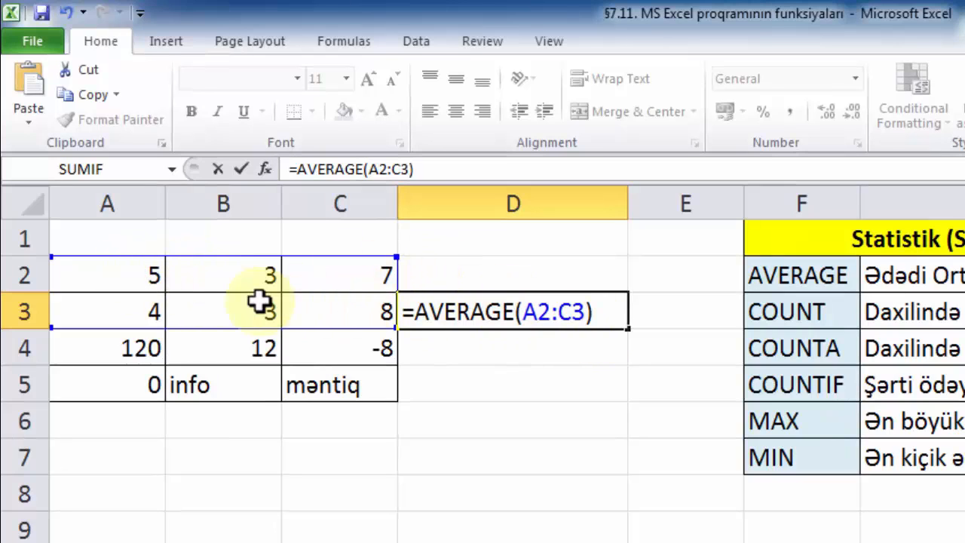
key("Return")
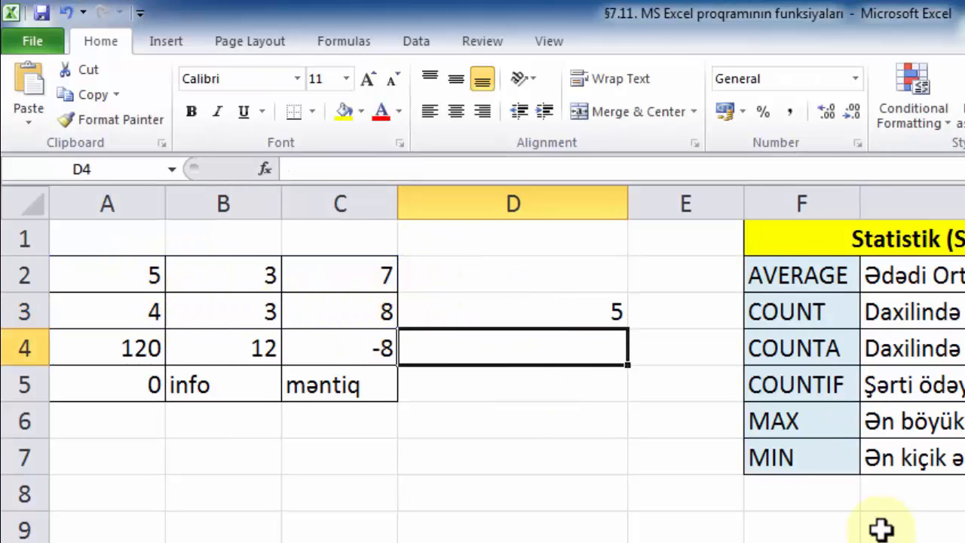
Step: Examine the range used by the AVERAGE formula in cell D3, and clear the cell
left_click(550, 317)
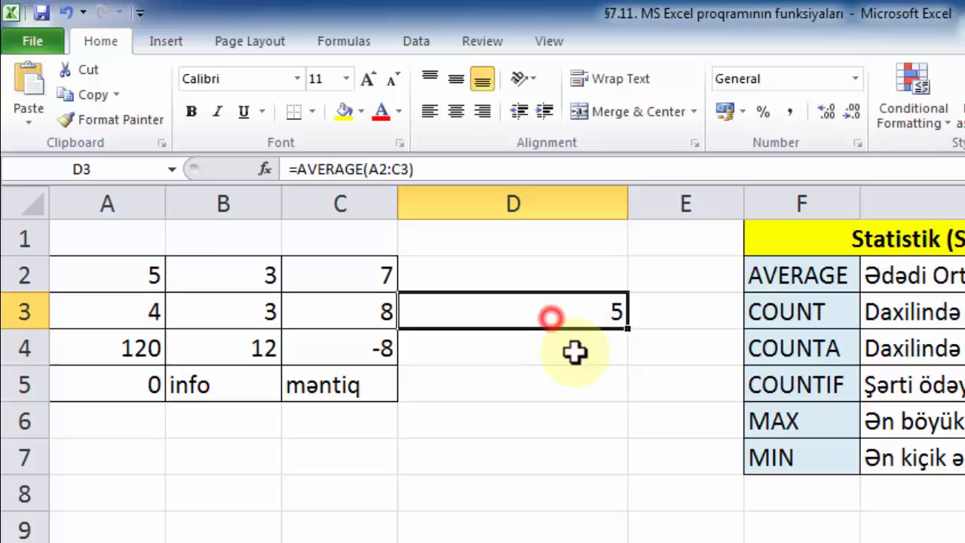
left_click(506, 166)
left_click(618, 317)
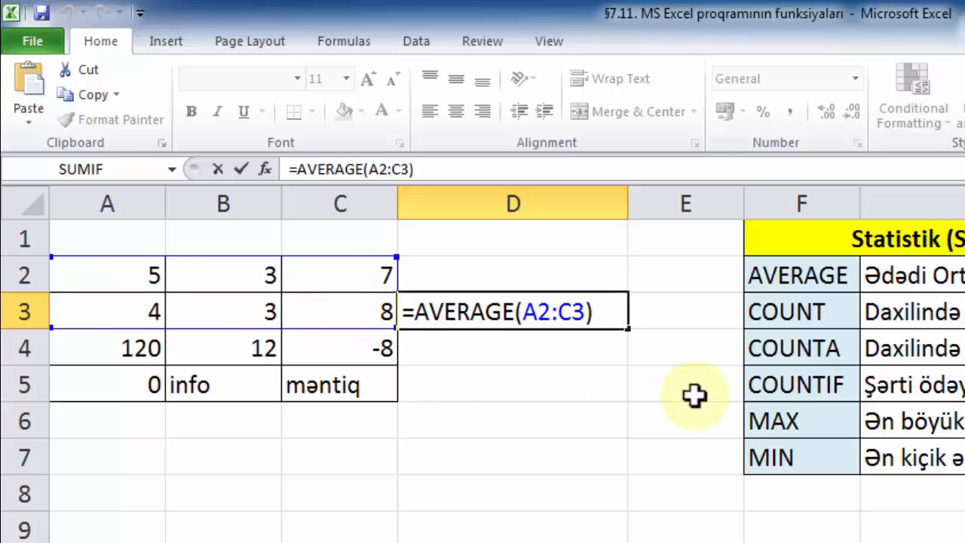
key("Return")
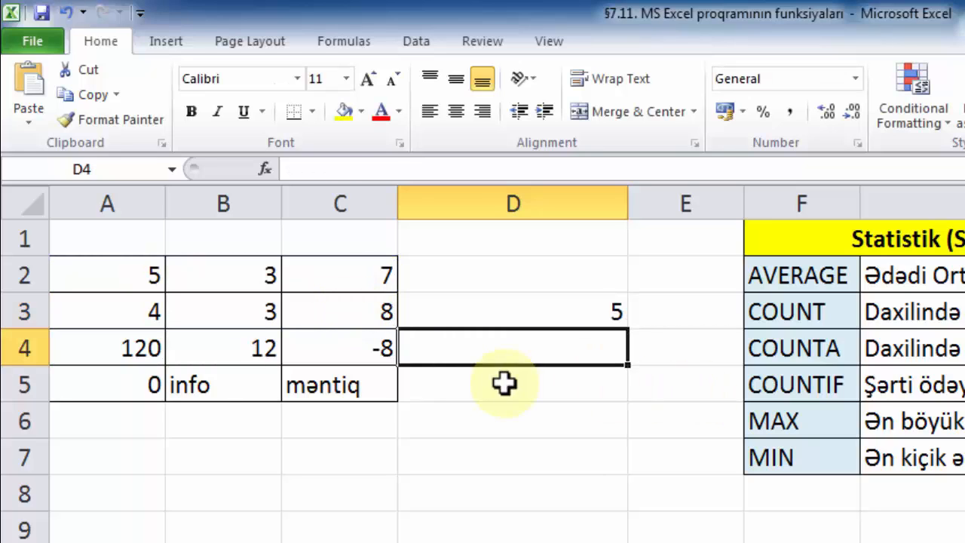
key("Up")
key("Delete")
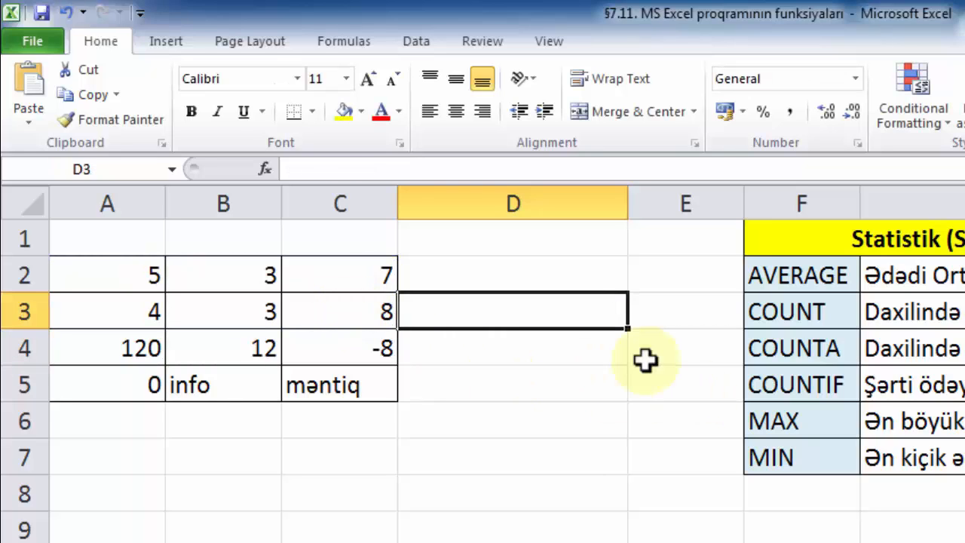
Step: Enter =AVERAGE(A2:C2) in cell D2 to average the numbers in the table's first row
left_click(565, 279)
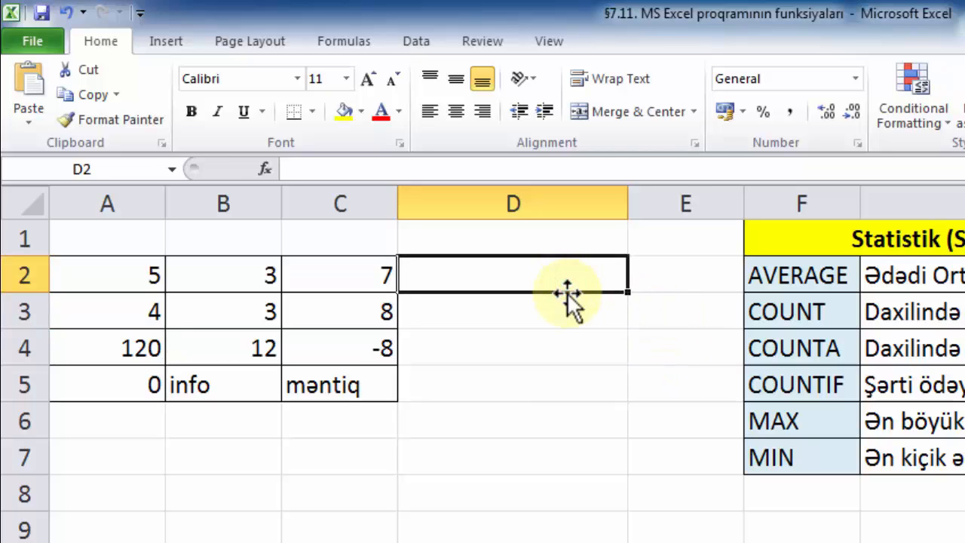
type("=A")
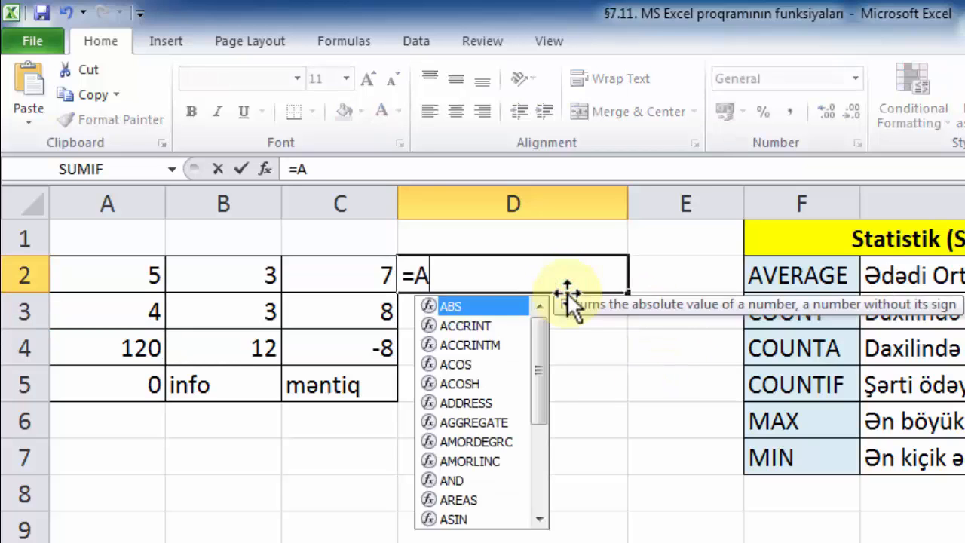
type("VERAGE")
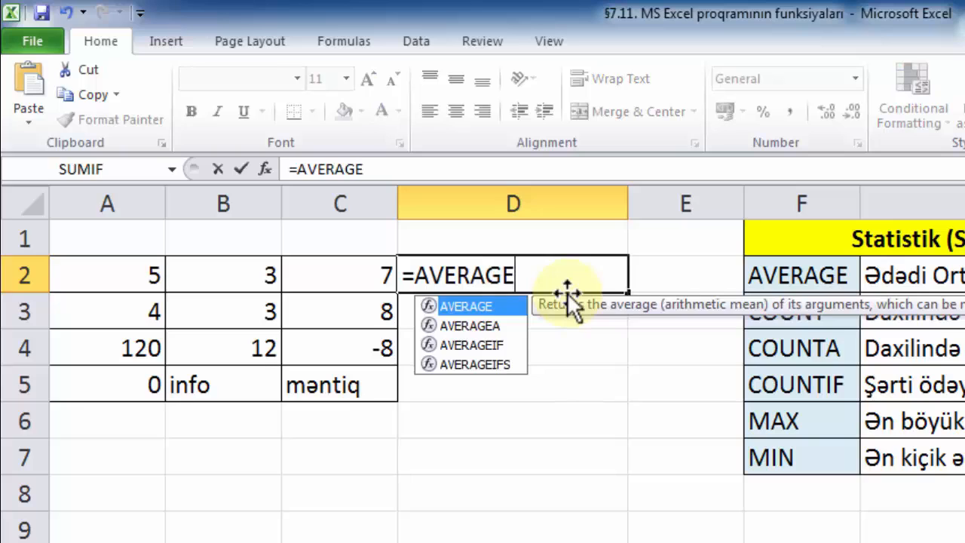
type("(")
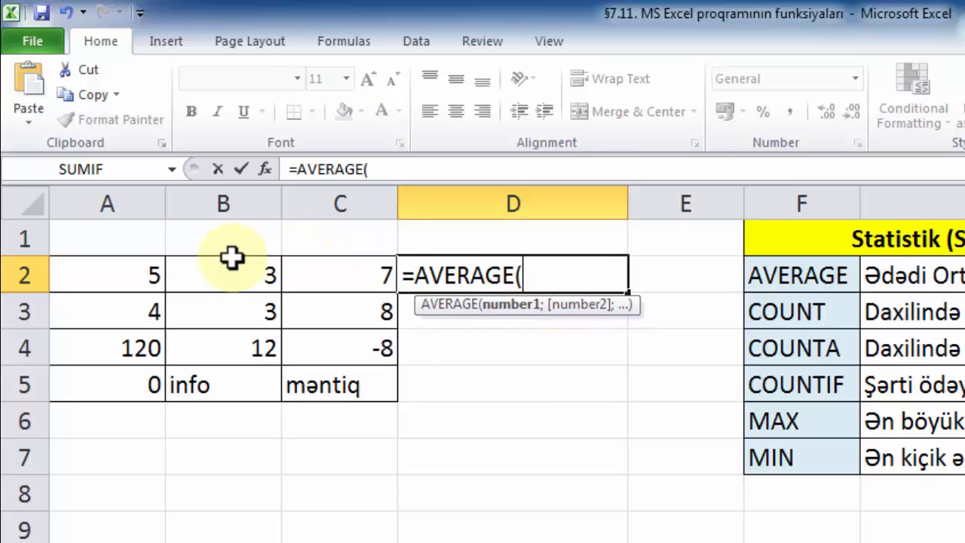
left_click_drag(118, 269, 354, 275)
type(")")
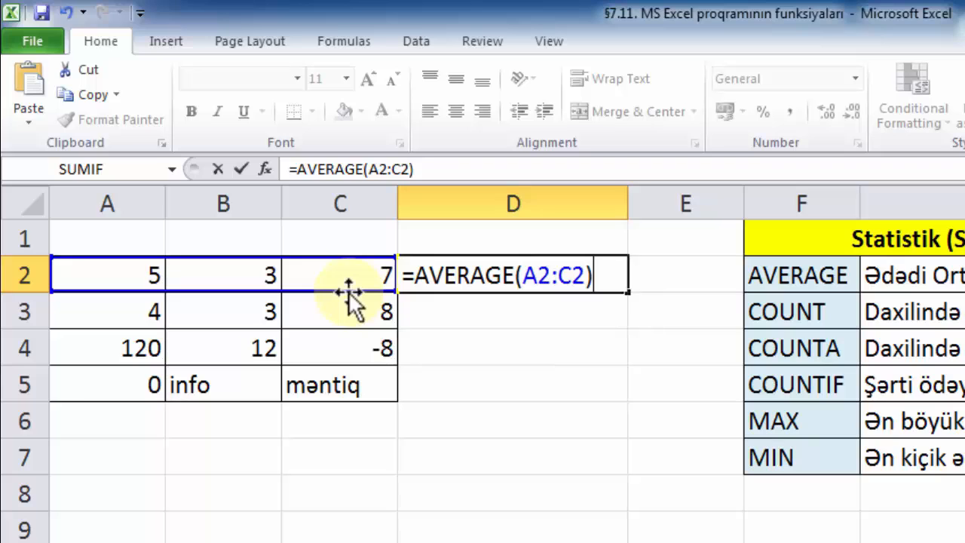
key("Return")
Step: Examine the range used by the AVERAGE formula in cell D2, and clear the cell
left_click(579, 279)
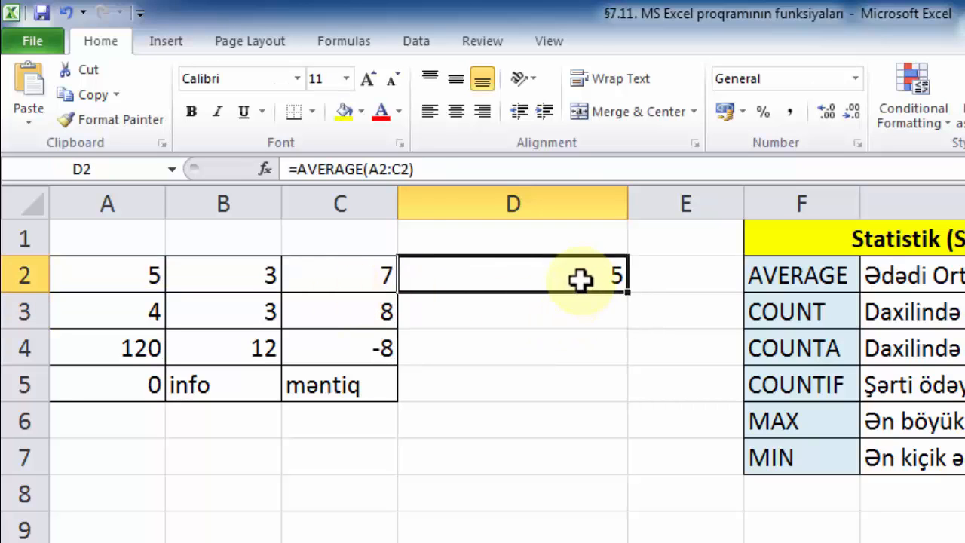
left_click(453, 171)
left_click(612, 275)
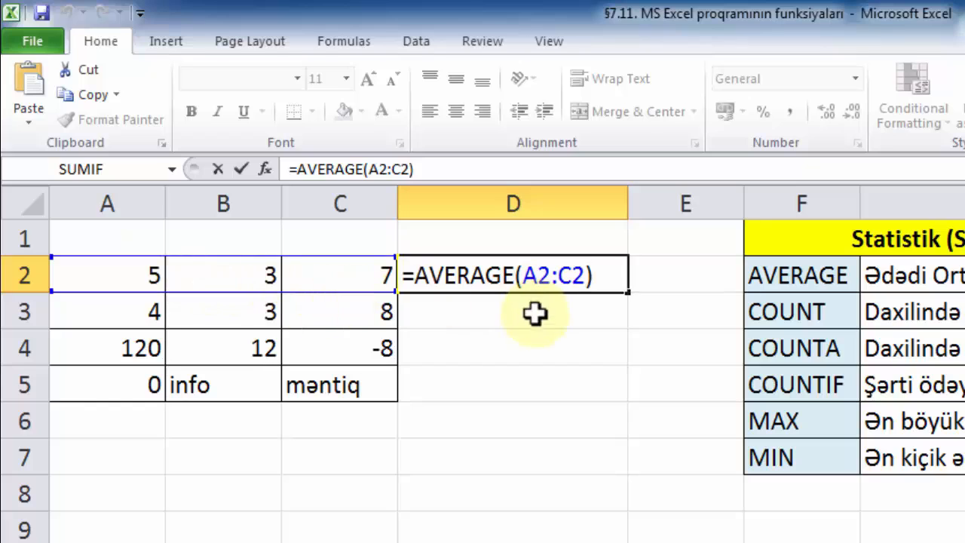
key("Return")
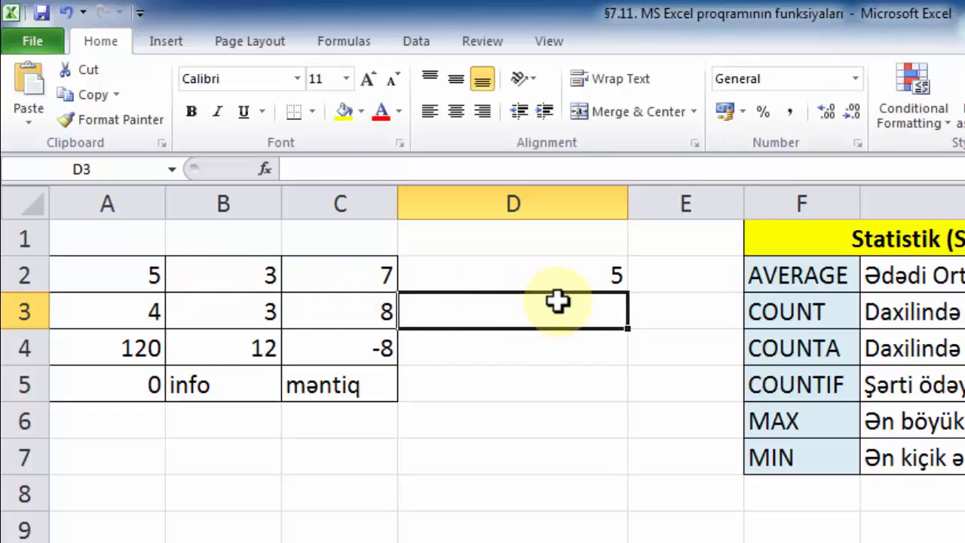
left_click(528, 276)
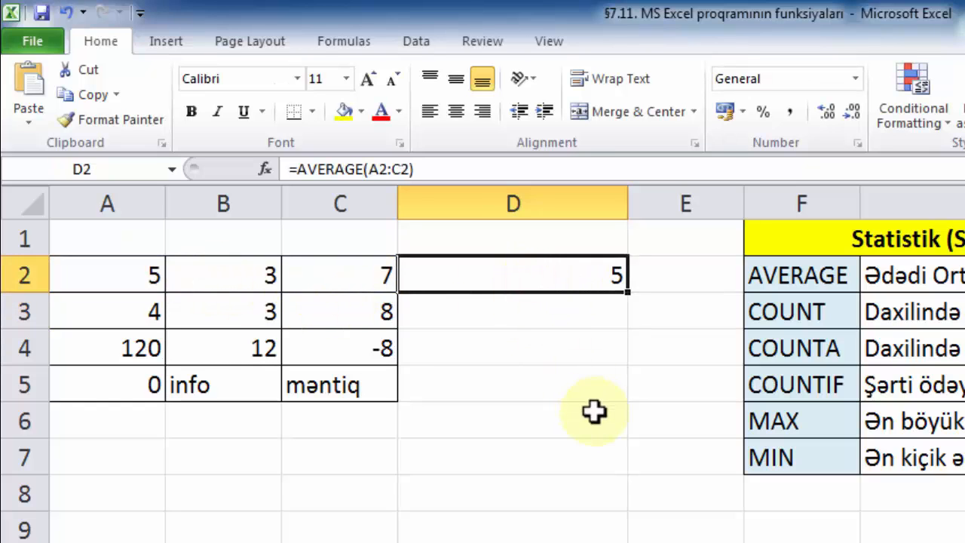
key("Delete")
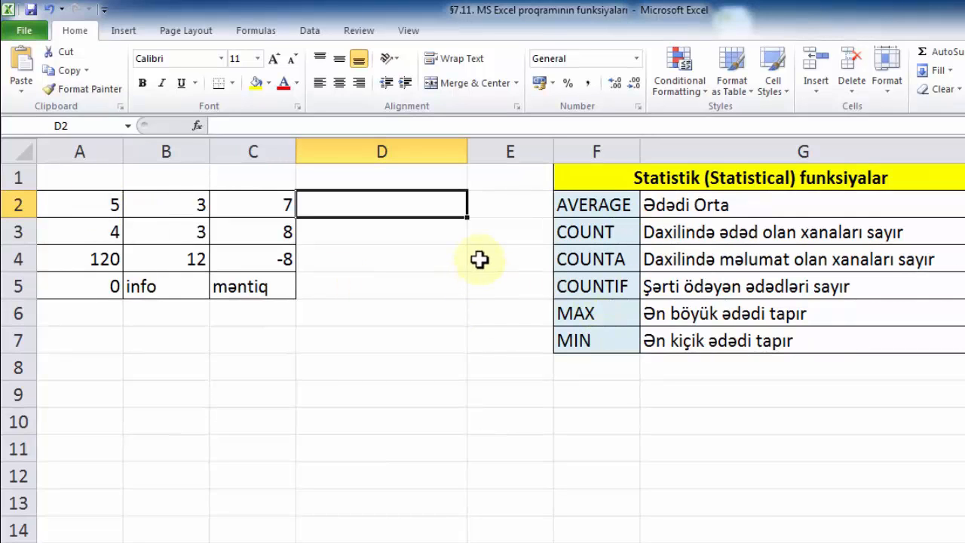
Step: Enter =COUNT(A2:C5) in cell D5 to count the cells containing numbers in the whole table
left_click(346, 288)
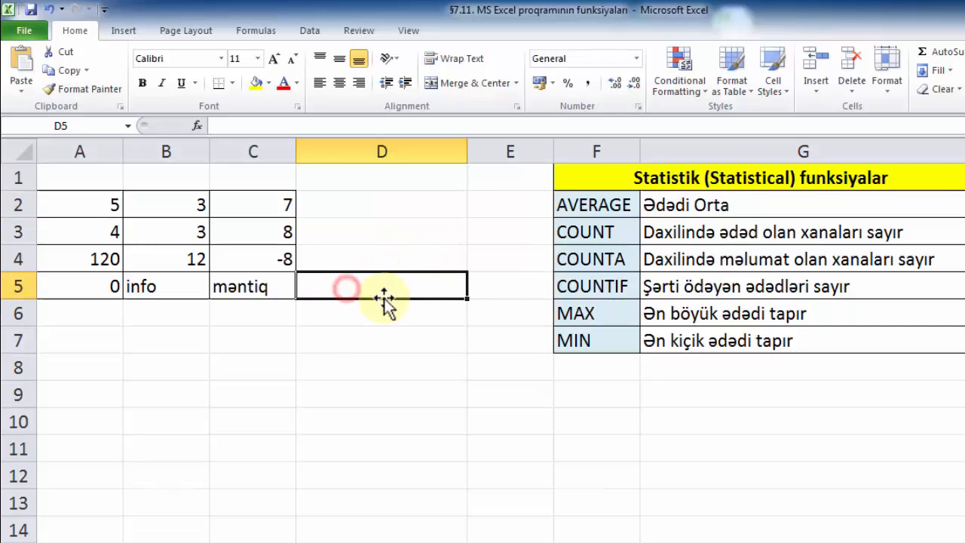
type("=")
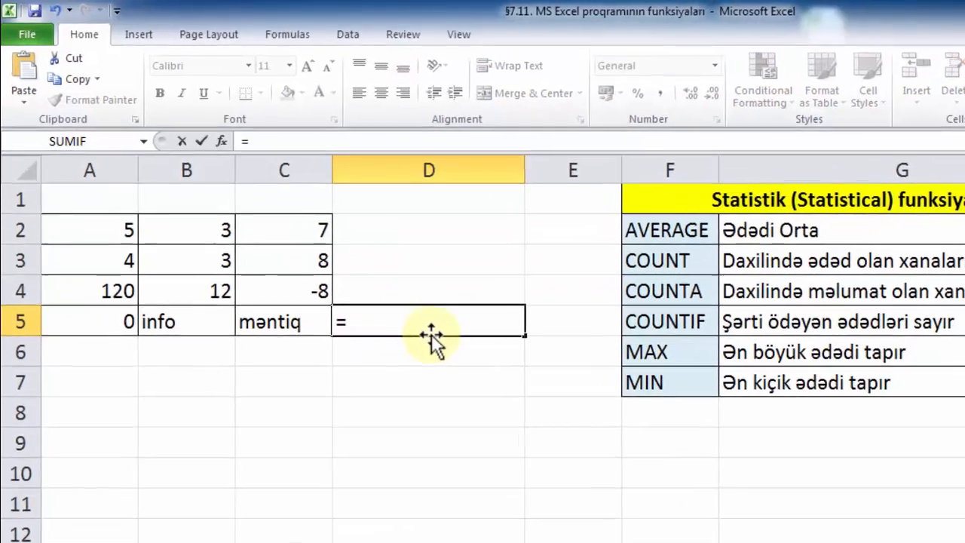
type("COU")
type("N")
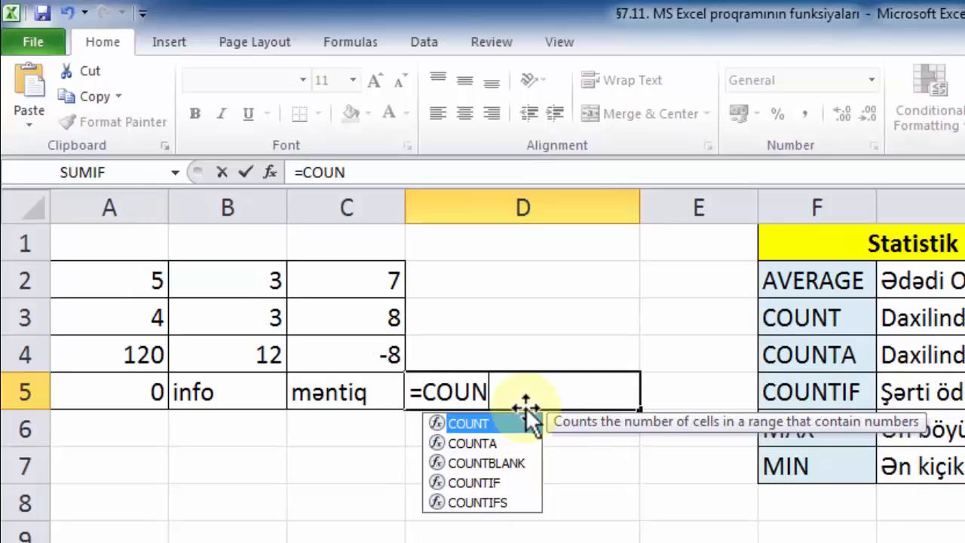
type("T(")
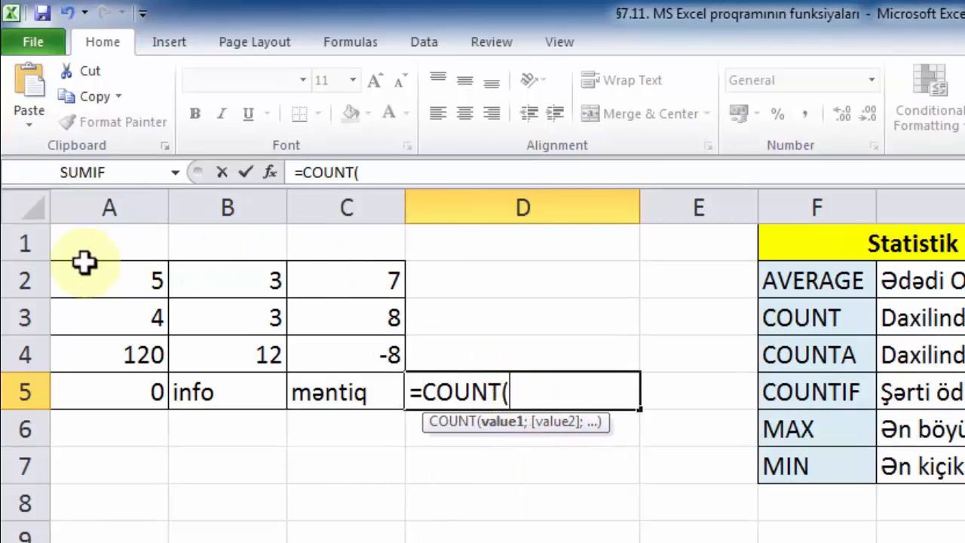
left_click_drag(94, 270, 338, 381)
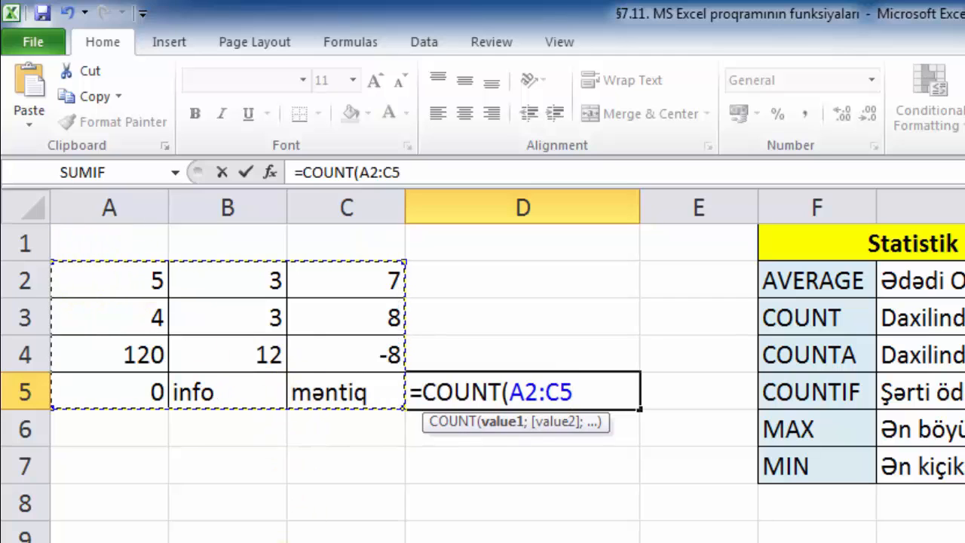
type(")")
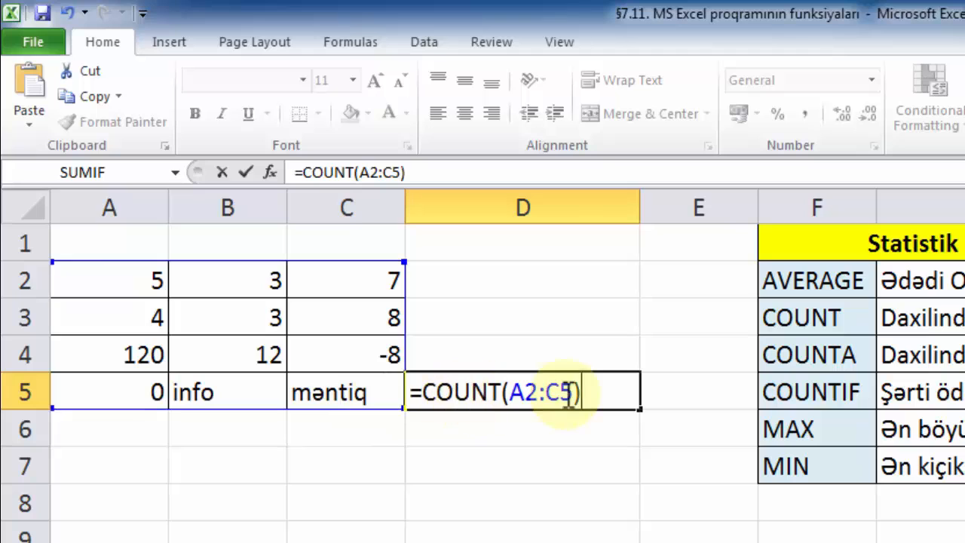
key("Return")
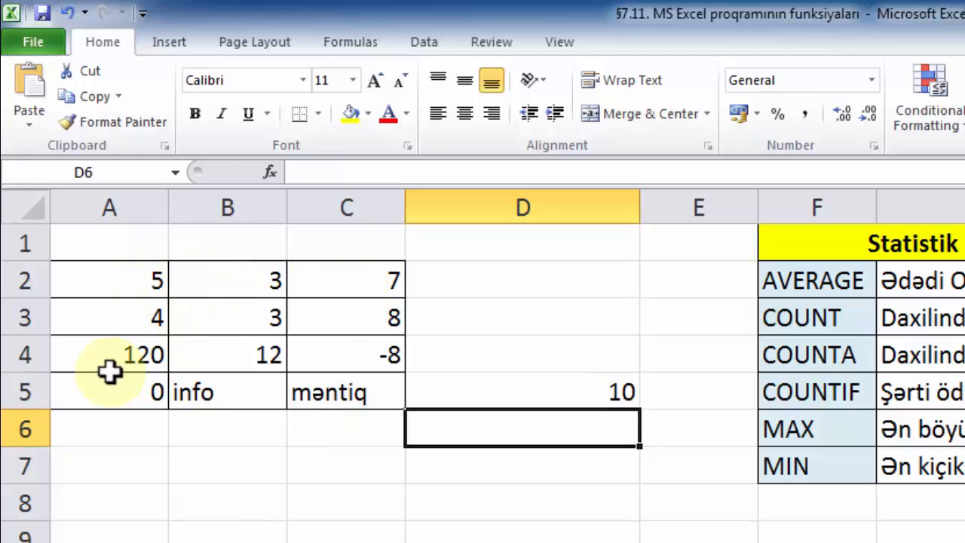
Step: Go through the table's numeric cells from A3 to A5 one by one to check which cells COUNT includes
left_click(117, 319)
left_click(229, 322)
left_click(354, 321)
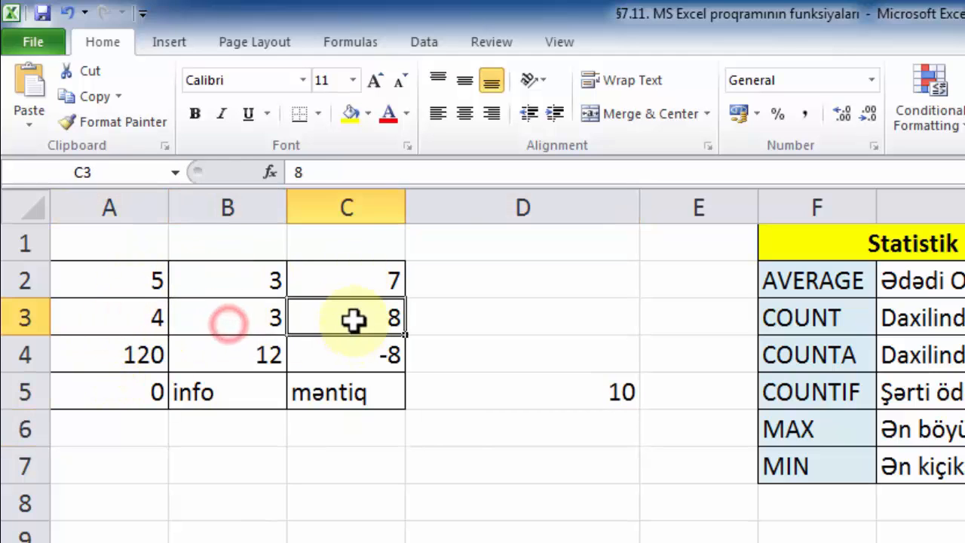
left_click(142, 357)
left_click(265, 356)
left_click(360, 351)
left_click(119, 390)
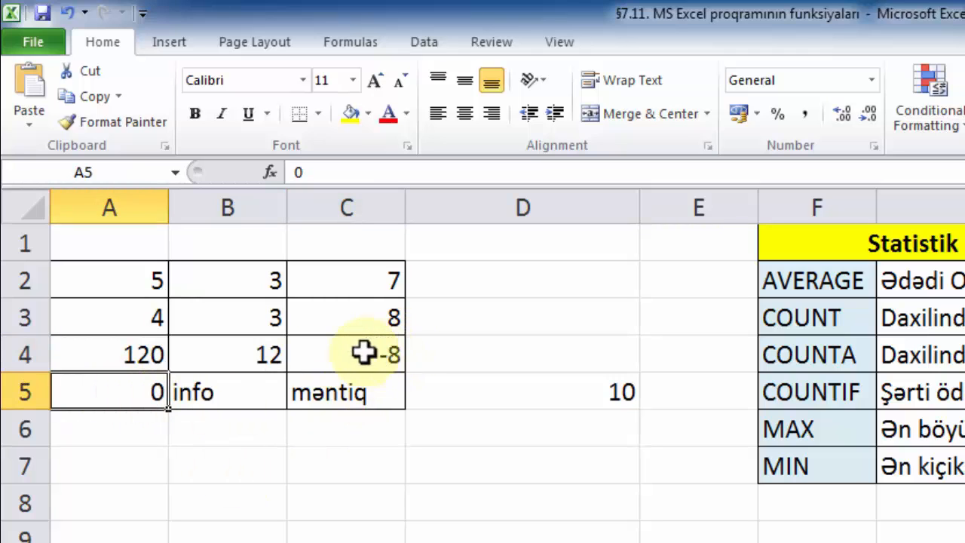
Step: Examine the range used by the COUNT formula in cell D5, and clear the cell
left_click(528, 386)
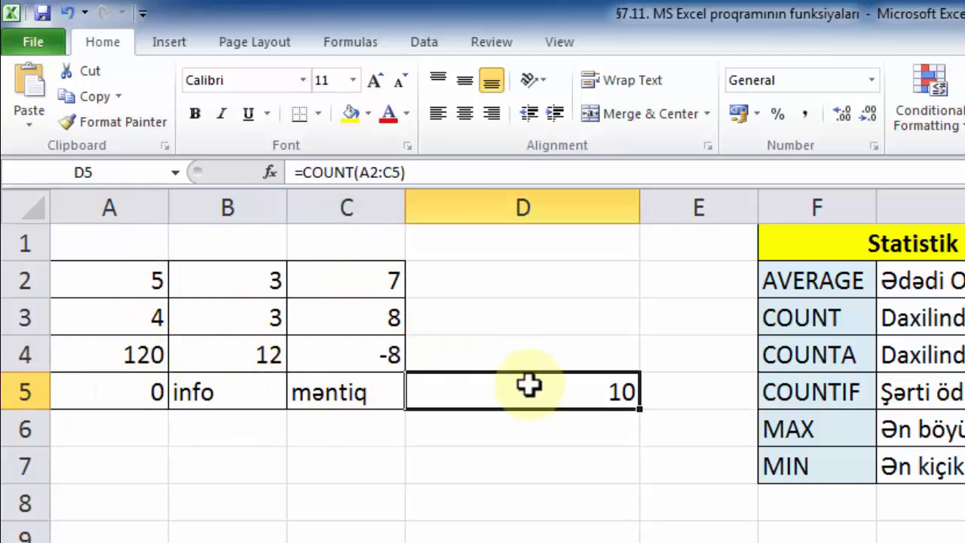
double_click(527, 384)
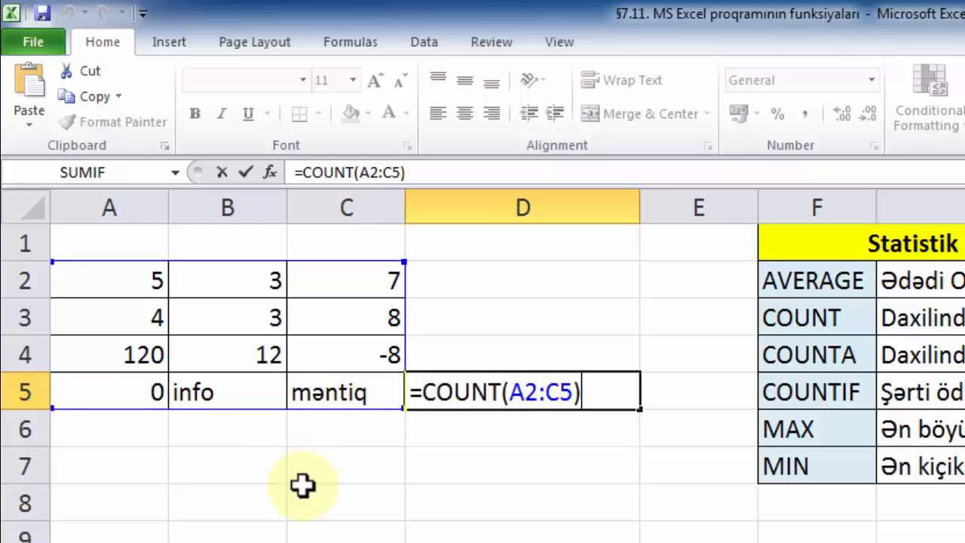
key("Return")
key("Up")
key("Delete")
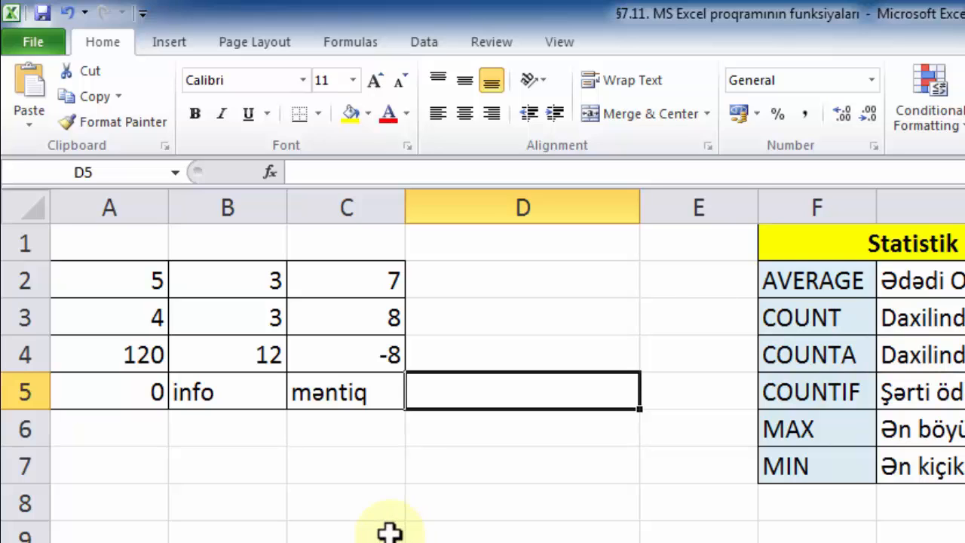
Step: Enter =COUNTA(A2:C5) in cell D5 to count all cells containing data in the table
type("=")
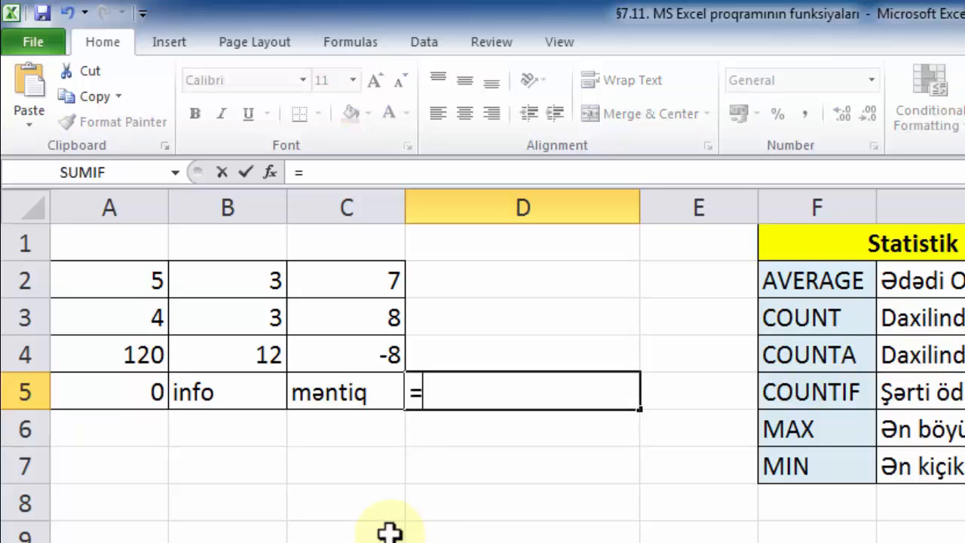
type("COUN")
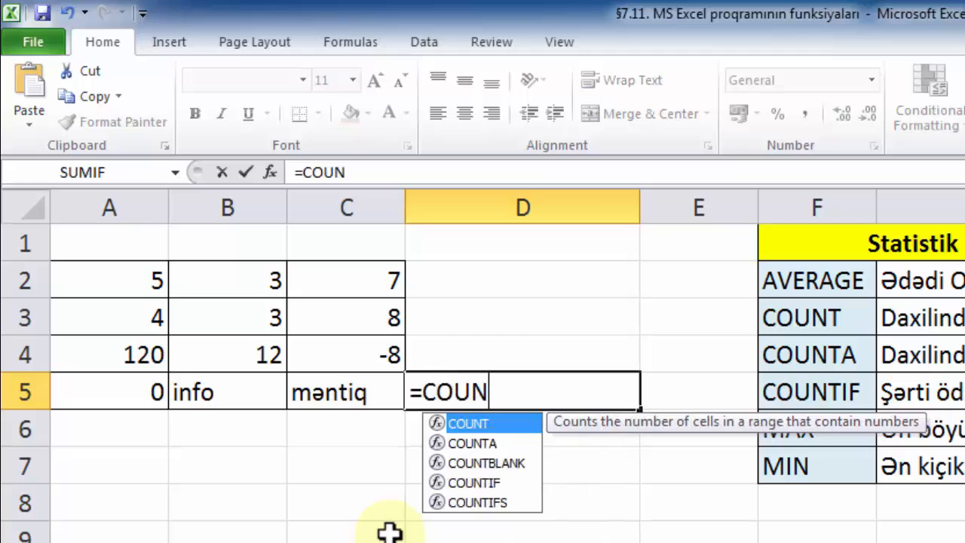
type("TA(")
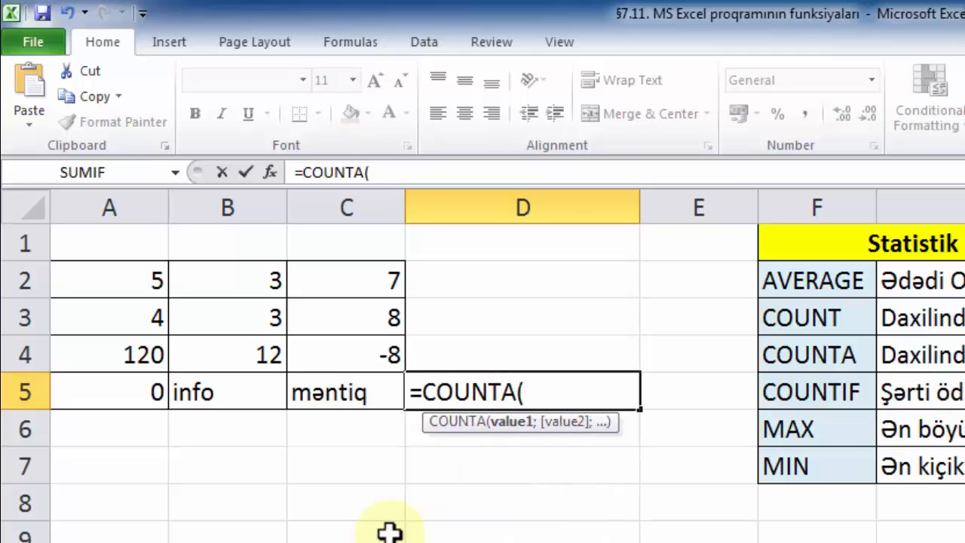
left_click_drag(141, 277, 340, 394)
type(")")
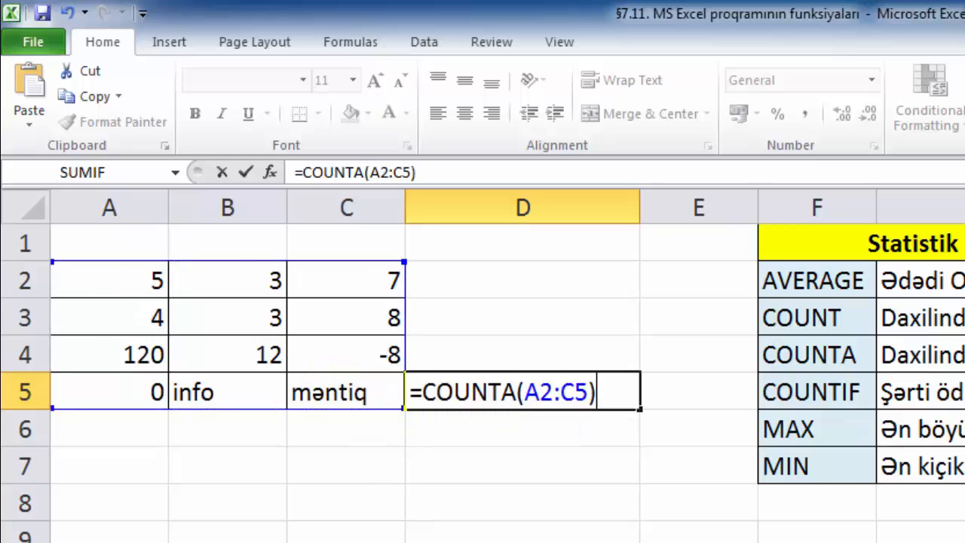
key("Return")
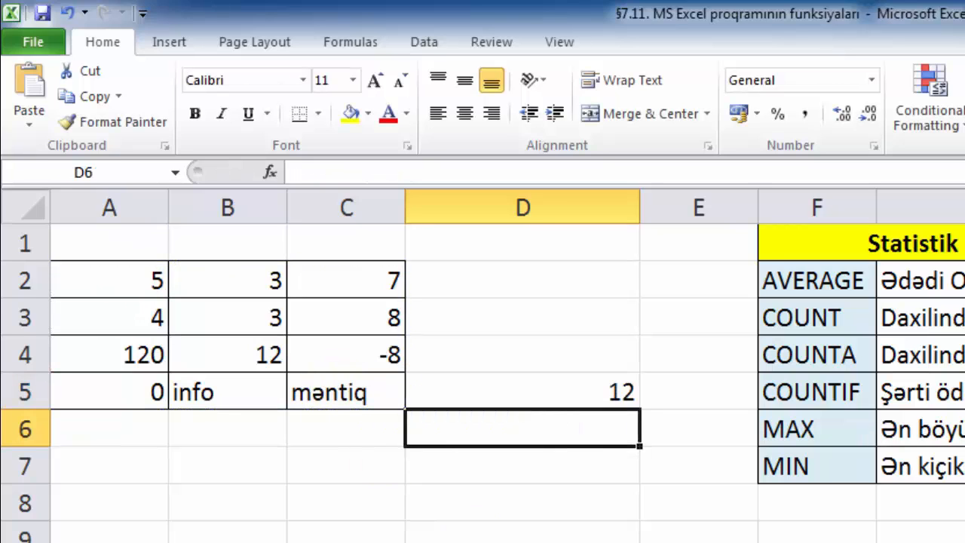
Step: Inspect the COUNTA formula in D5 and the cell range it covers
left_click(517, 380)
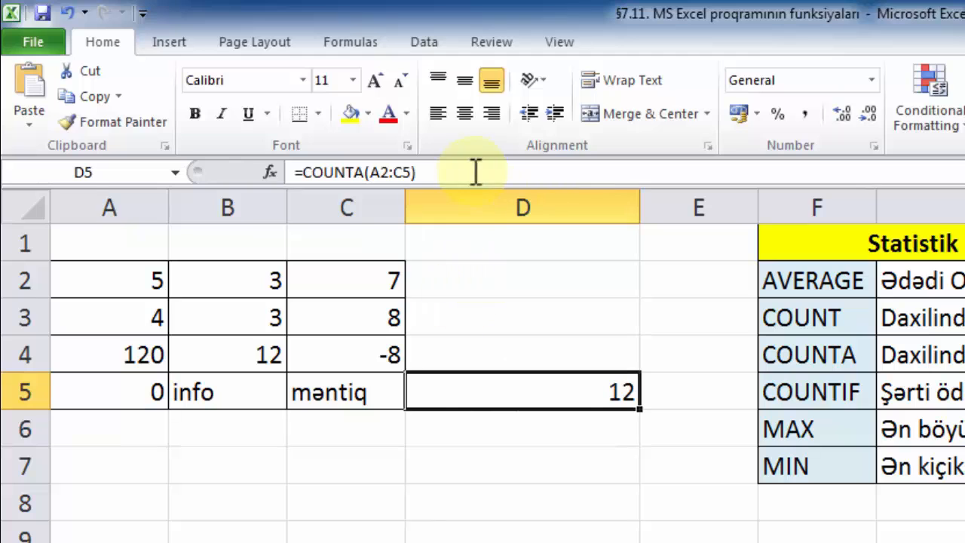
left_click(472, 172)
left_click(615, 390)
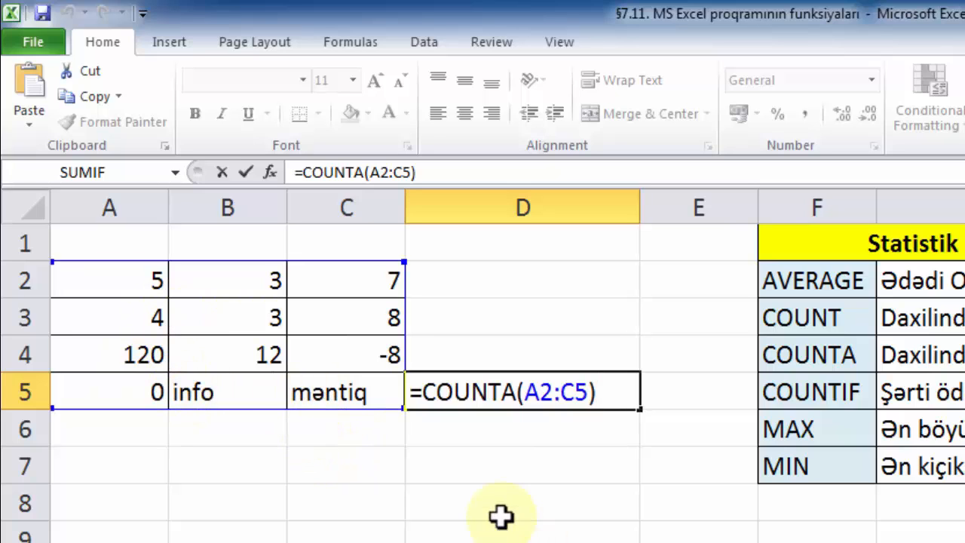
key("Return")
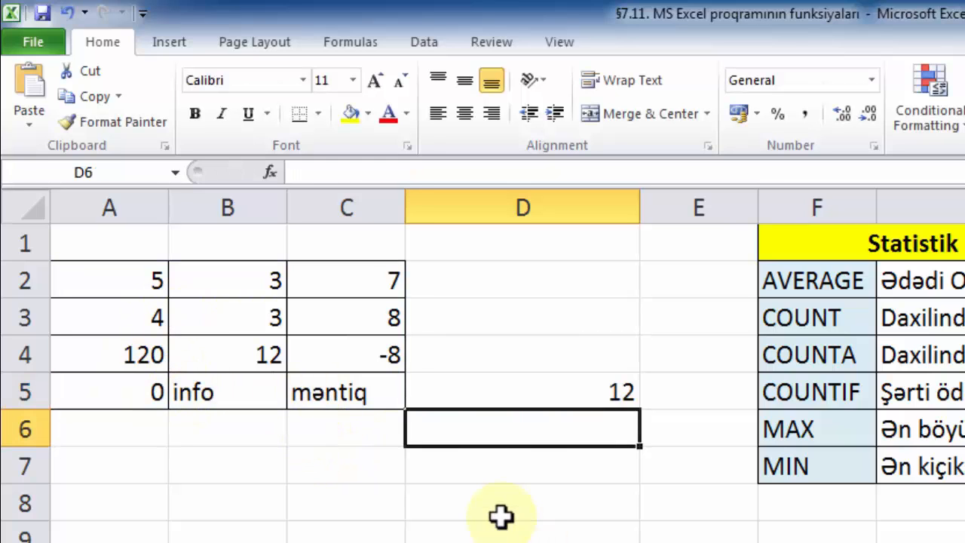
Step: Clear cells B4 and C5 to test the COUNTA formula, and undo both deletions
left_click(250, 352)
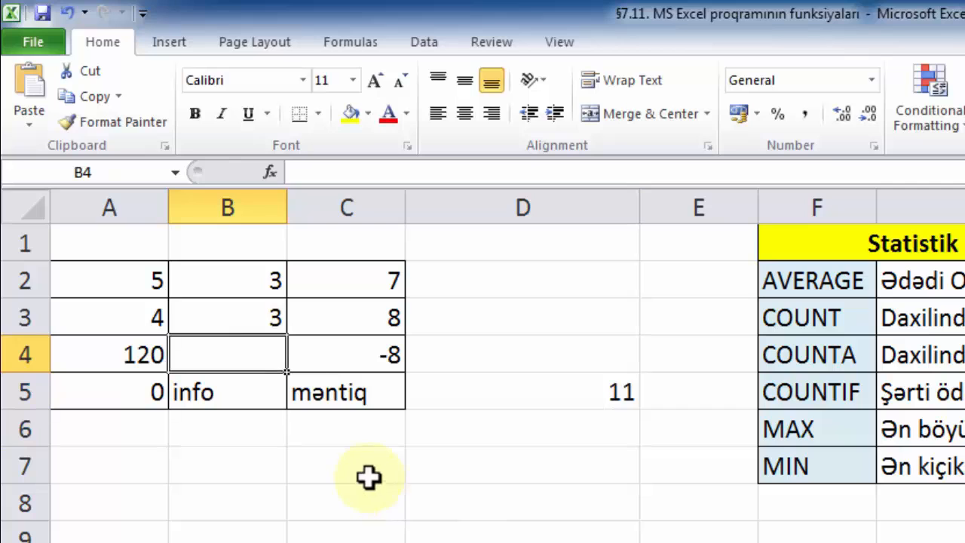
left_click(595, 424)
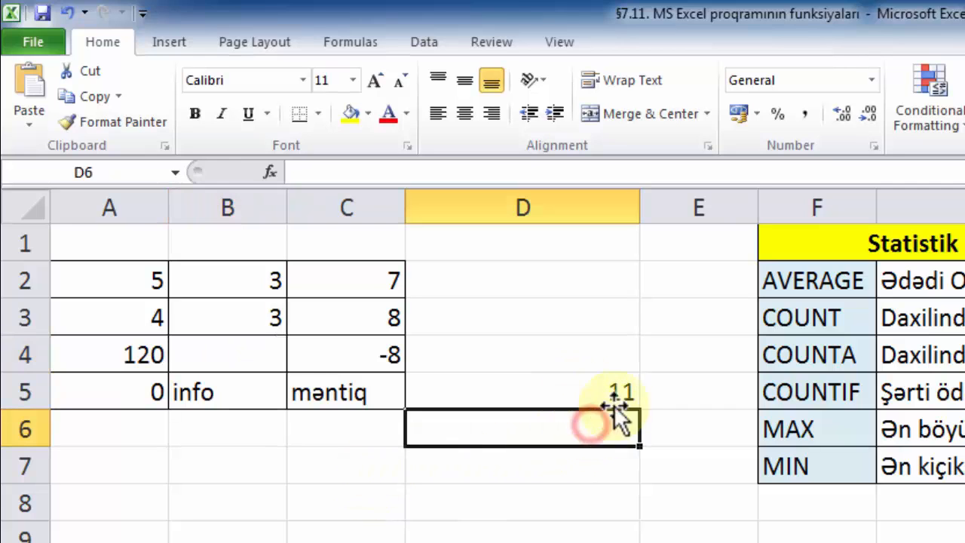
left_click(359, 403)
key("Delete")
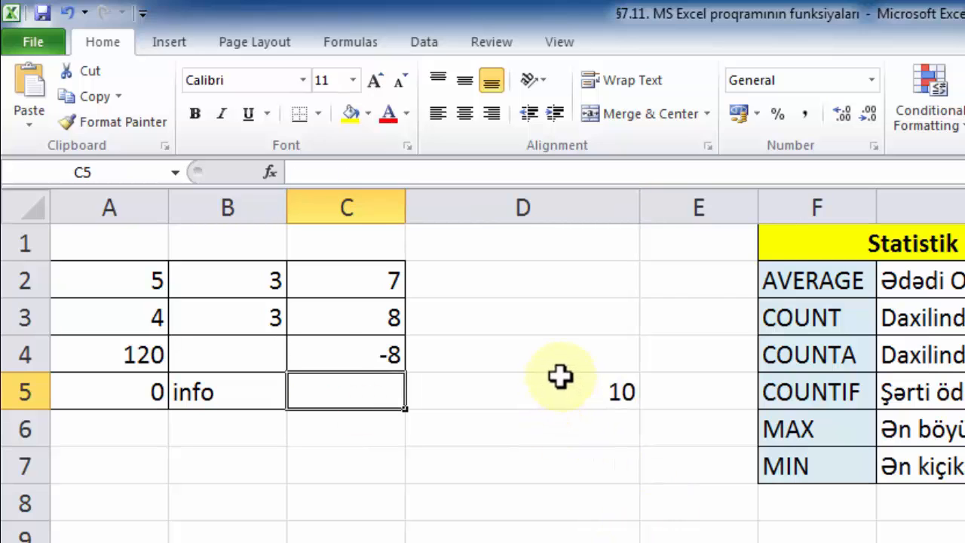
key("ctrl+z")
key("ctrl+z")
left_click(500, 431)
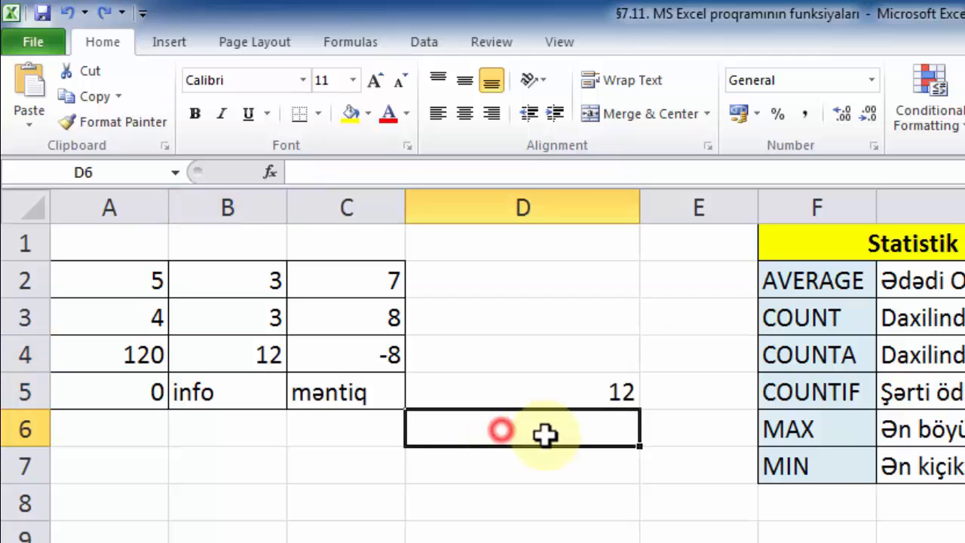
Step: Replace the formula in D5 with =COUNTIF(A2:C5;"<10")
left_click(537, 388)
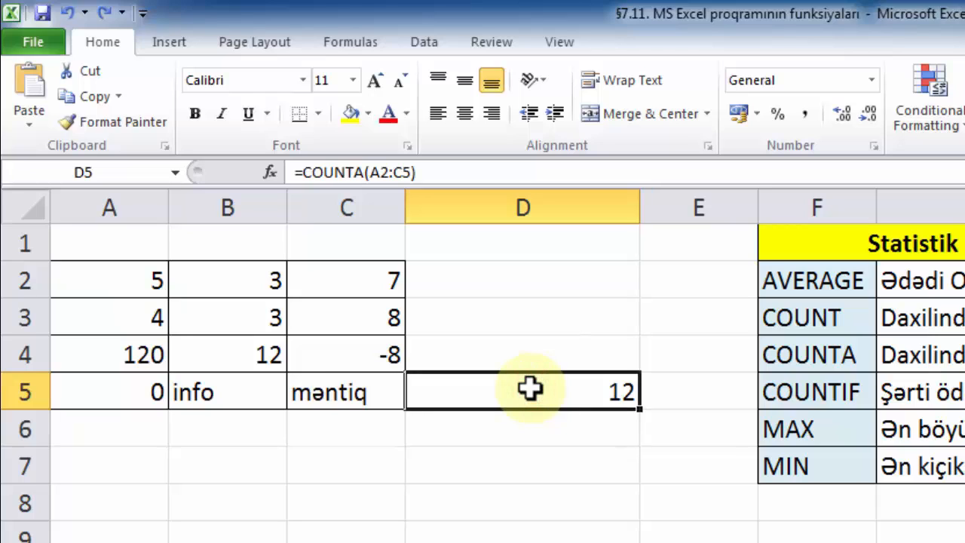
key("Delete")
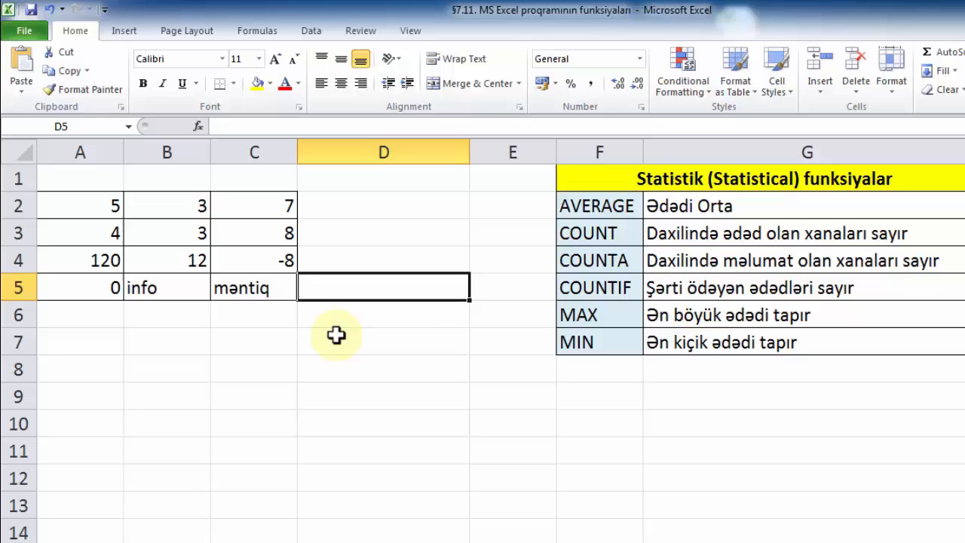
type("=")
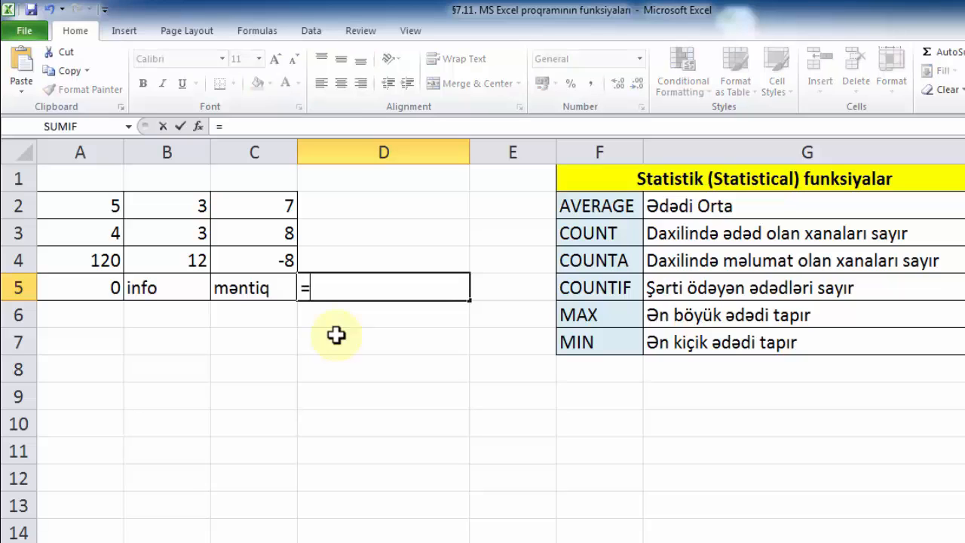
type("COUN")
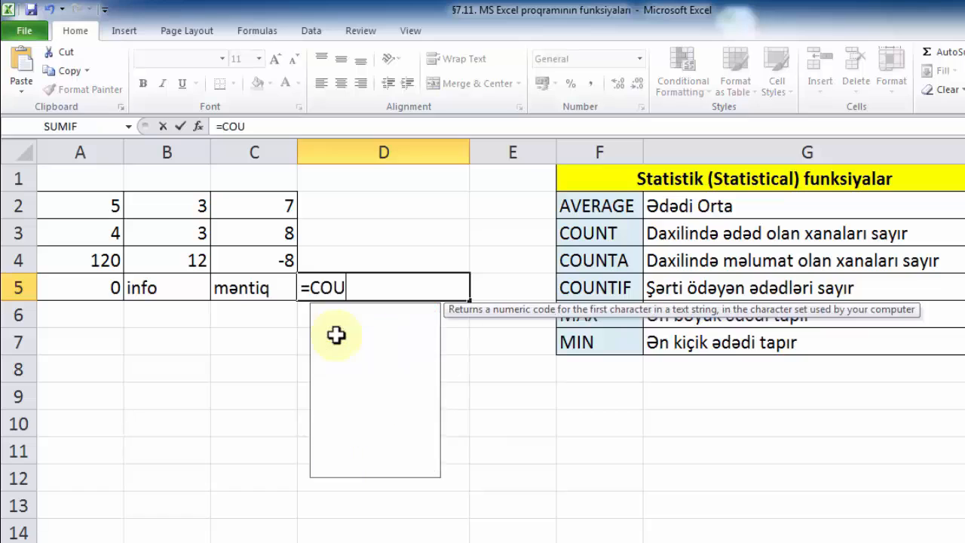
type("TIF")
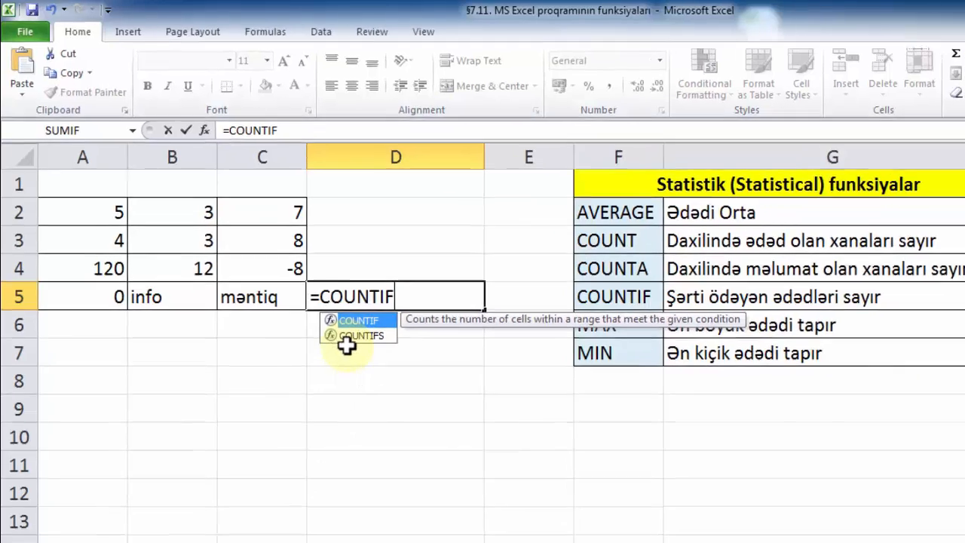
type("(")
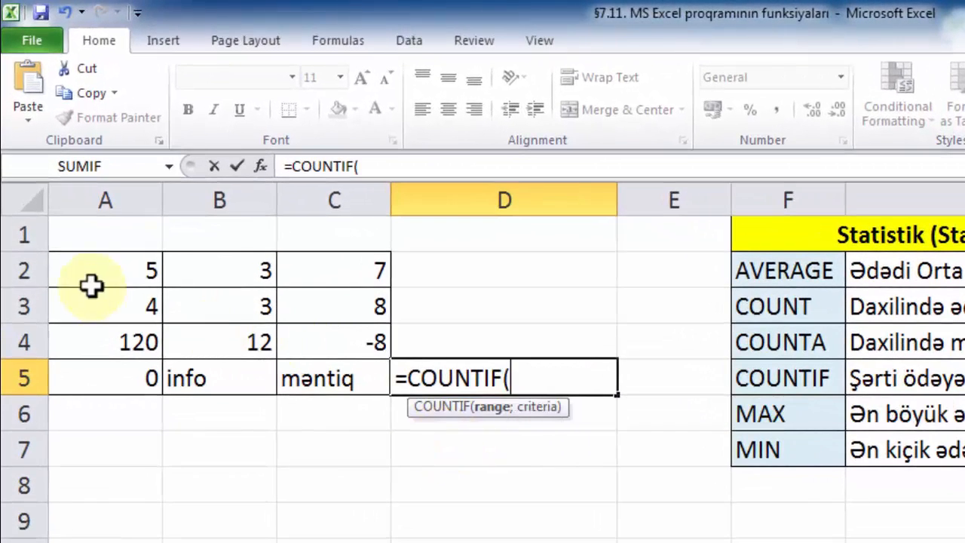
left_click_drag(129, 263, 359, 383)
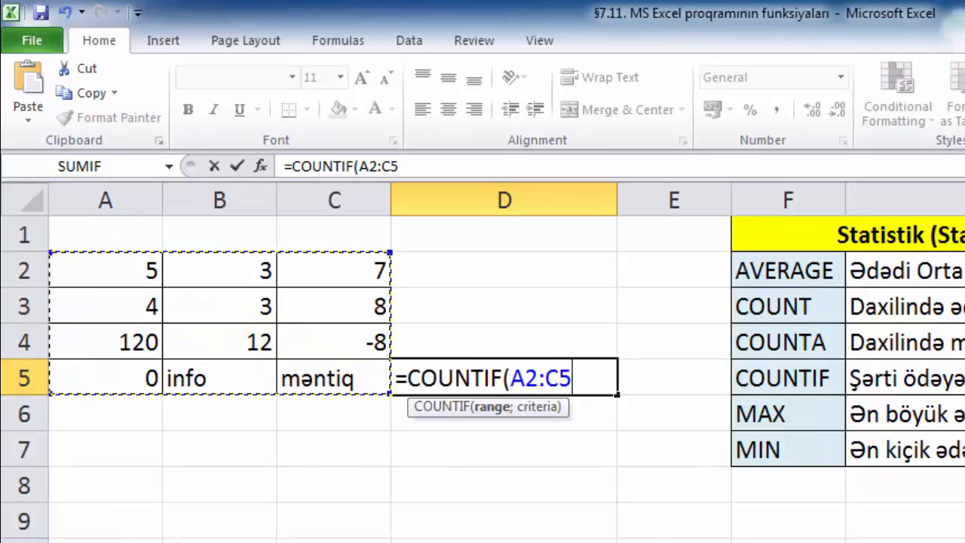
type(";")
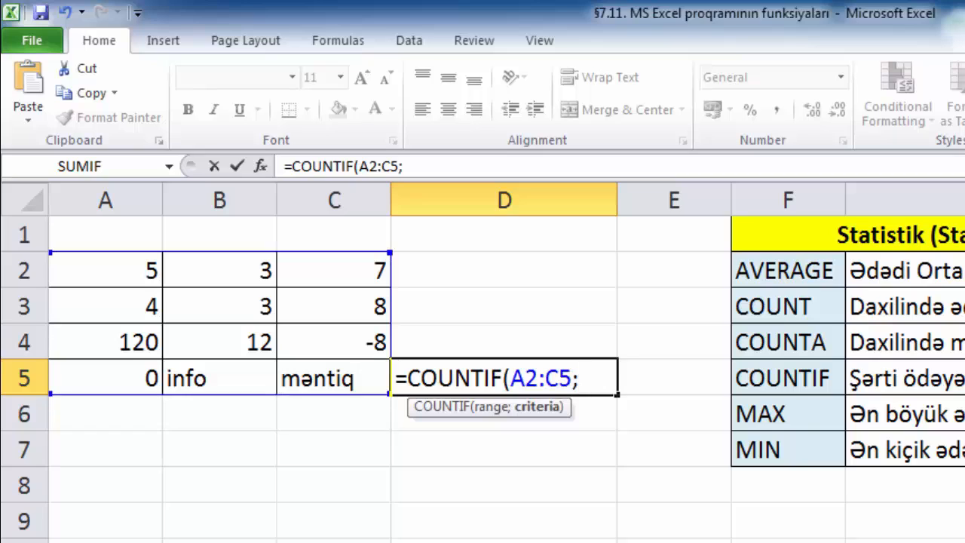
type("\"<10")
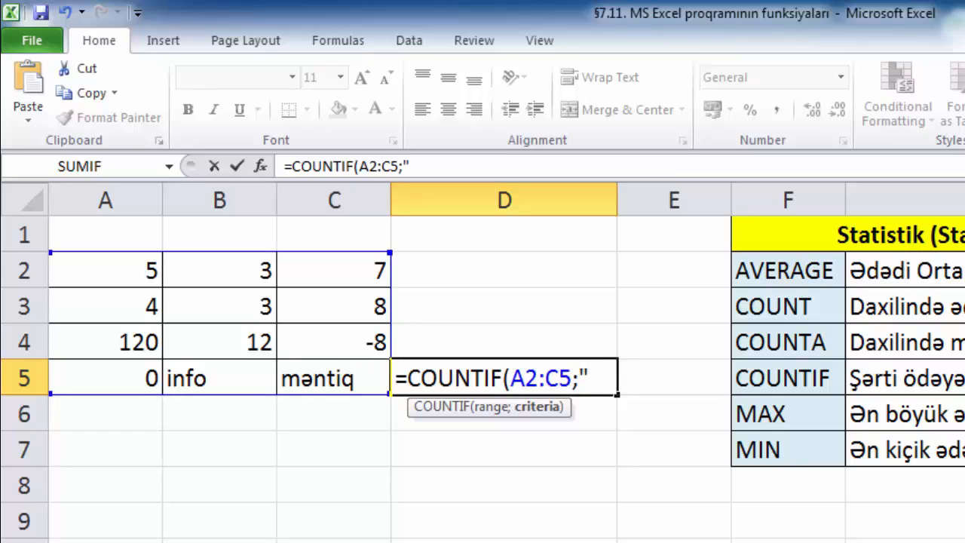
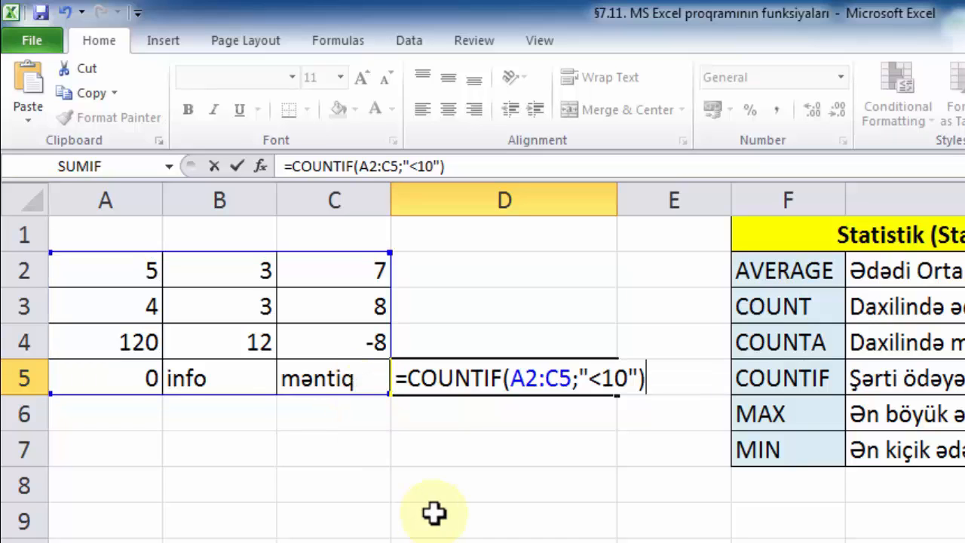
key("Return")
Step: Check each cell in A2:C5 against the less-than-10 condition of the COUNTIF formula
left_click(543, 382)
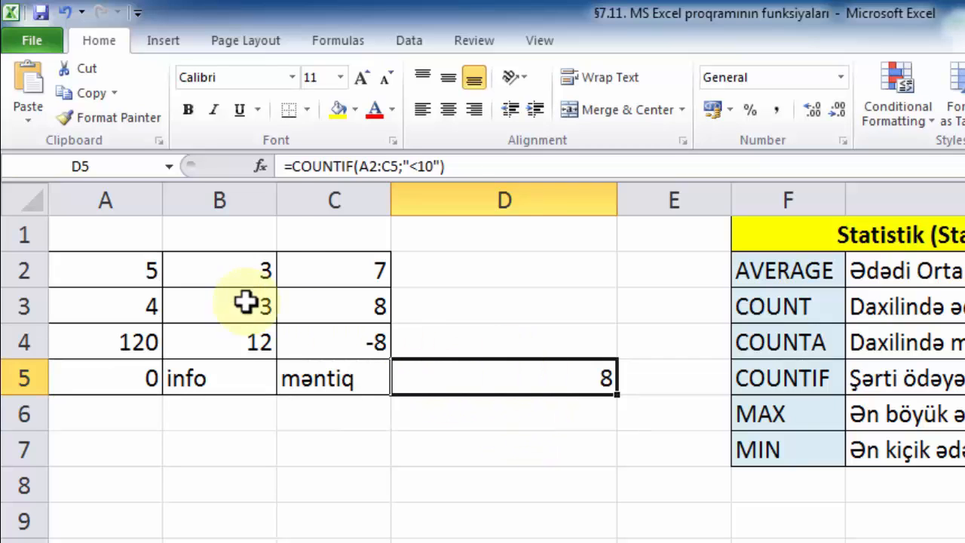
left_click(133, 263)
left_click(210, 272)
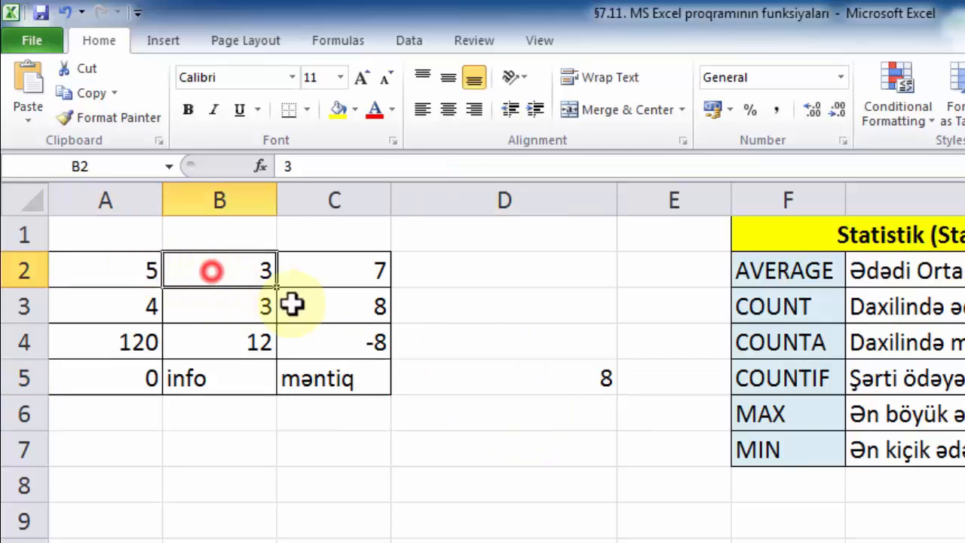
left_click(324, 269)
left_click(149, 311)
left_click(238, 312)
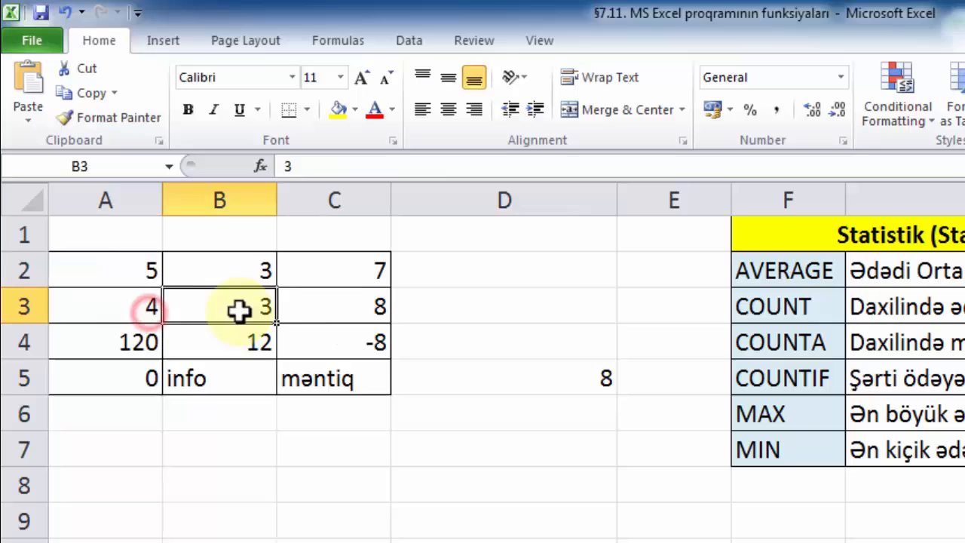
left_click(339, 310)
left_click(352, 341)
left_click(125, 386)
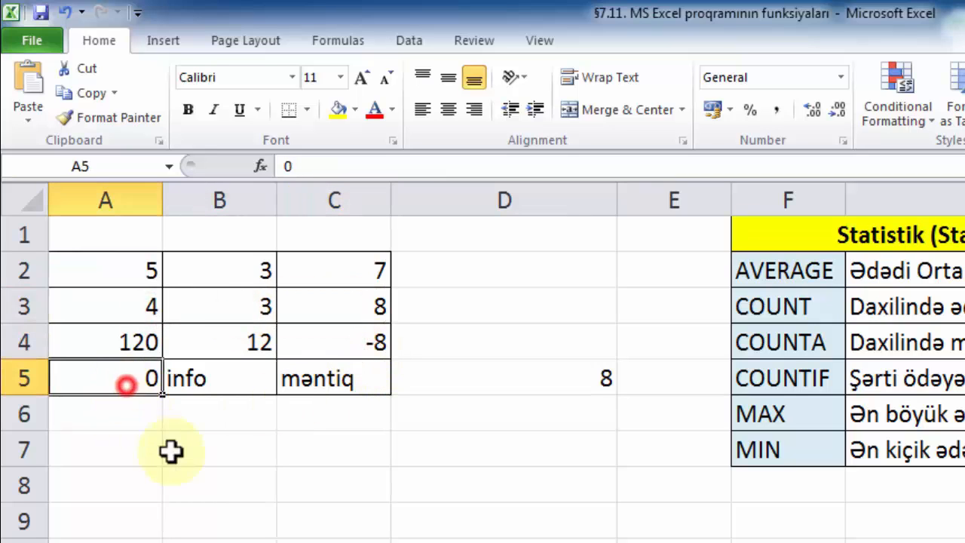
left_click(134, 337)
left_click(218, 341)
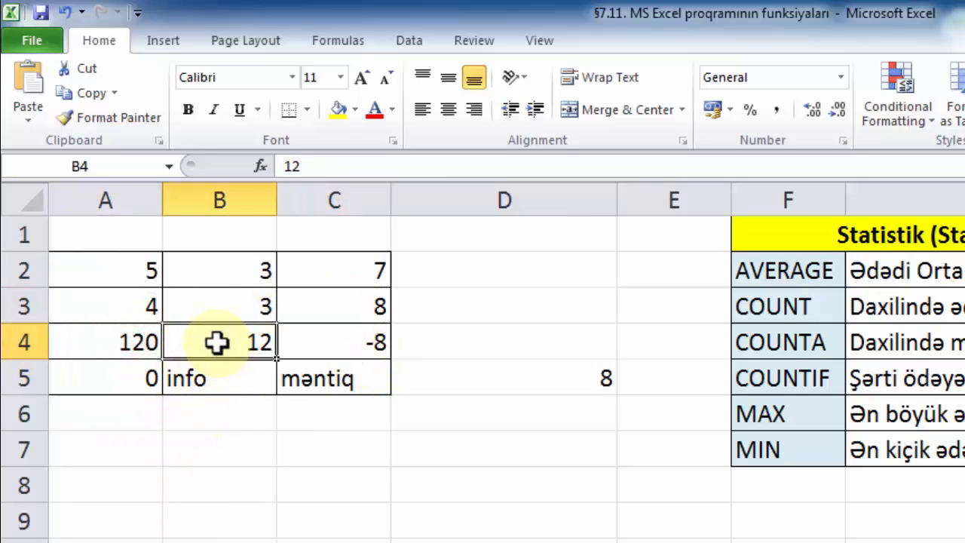
left_click(233, 386)
left_click(340, 380)
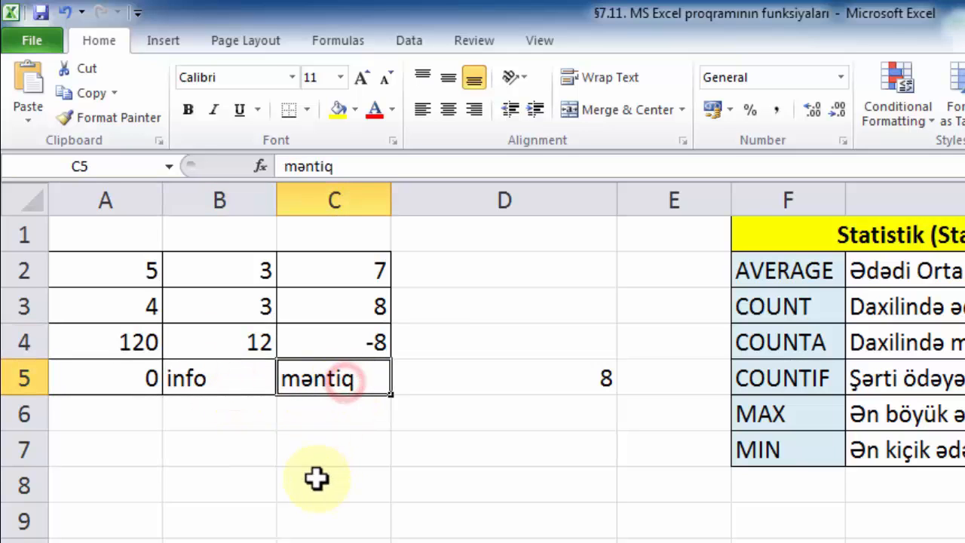
Step: Widen column D enough to fit the full COUNTIF formula in D5
left_click(526, 376)
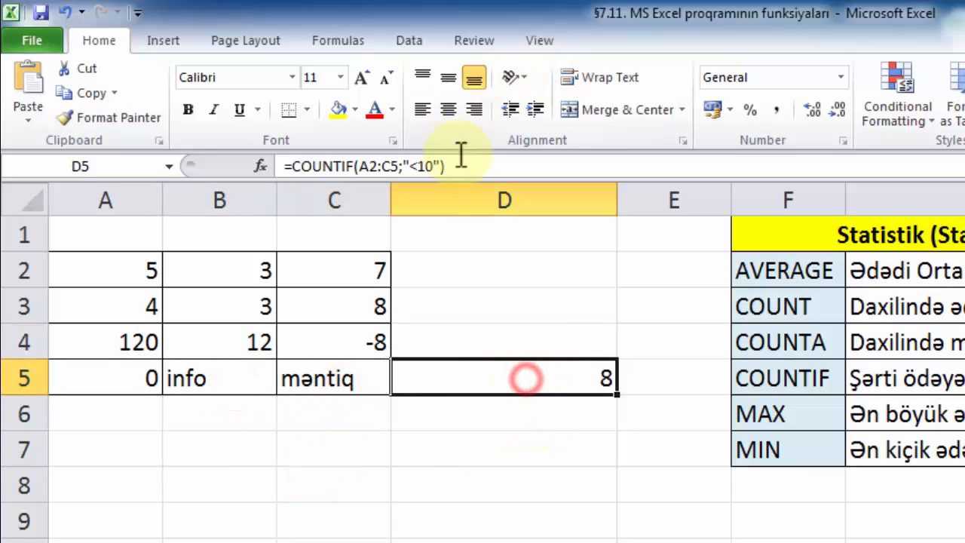
left_click(475, 166)
left_click(473, 510)
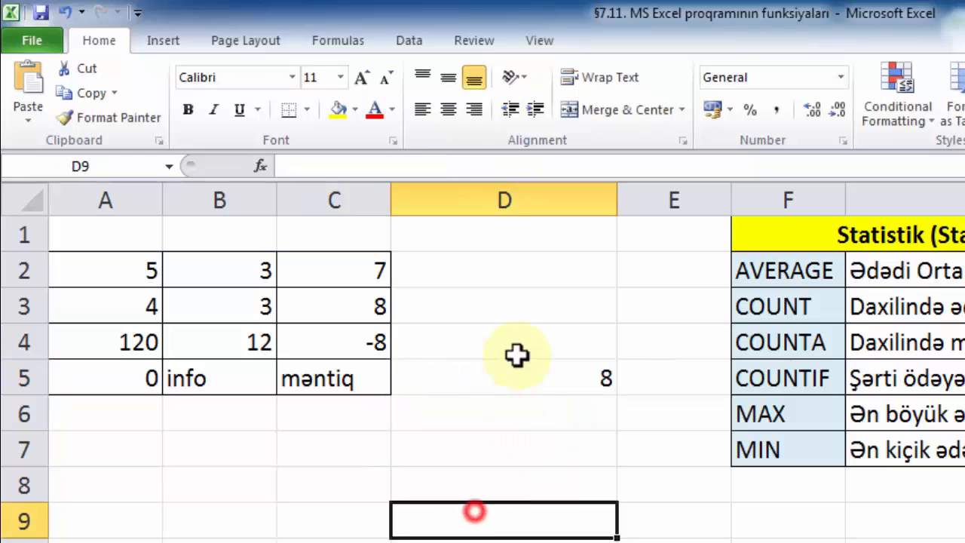
left_click(515, 381)
left_click_drag(618, 190, 658, 192)
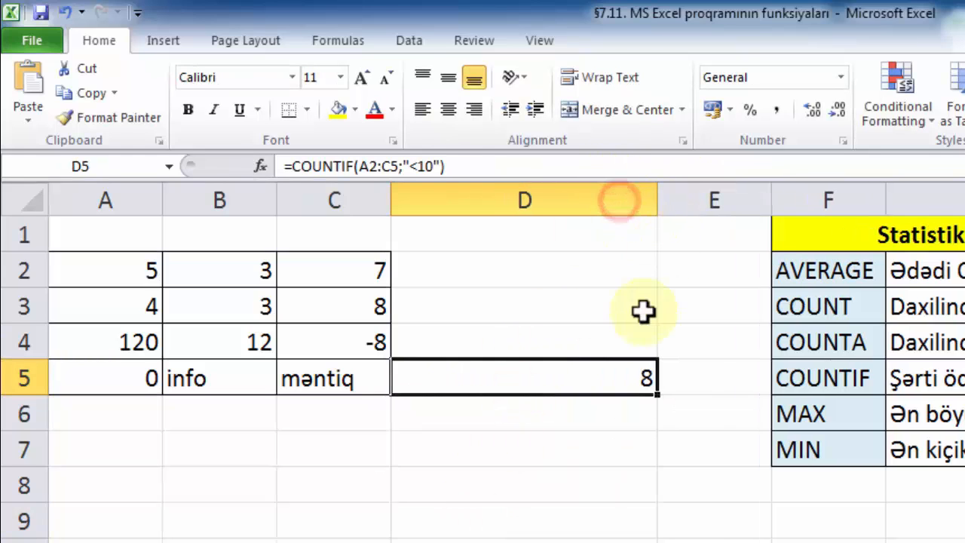
Step: Review the range and the criterion of the COUNTIF formula in D5
left_click(478, 166)
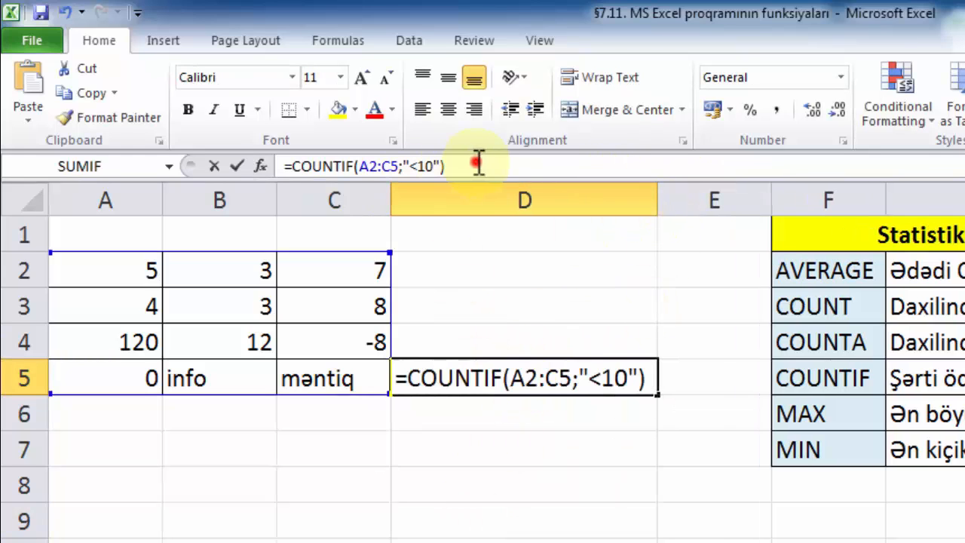
double_click(633, 374)
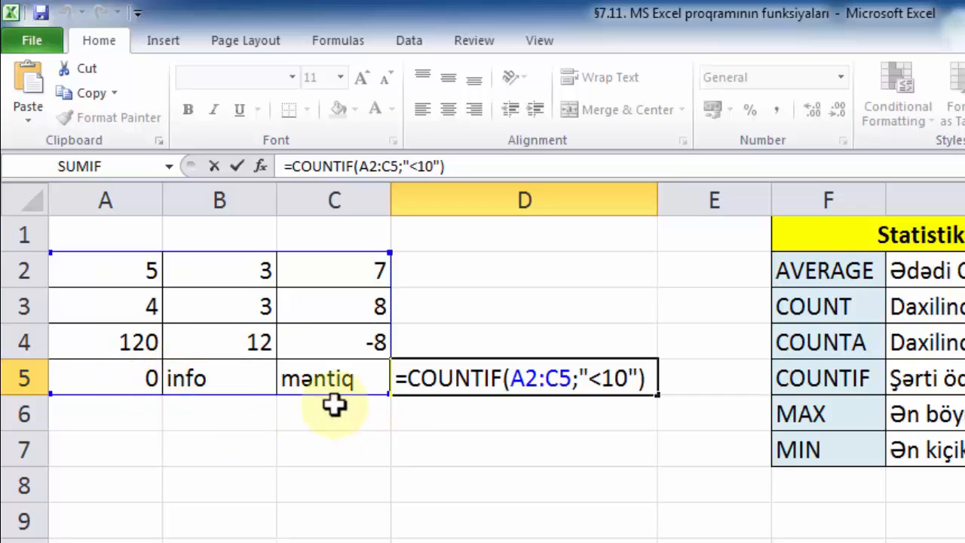
key("Return")
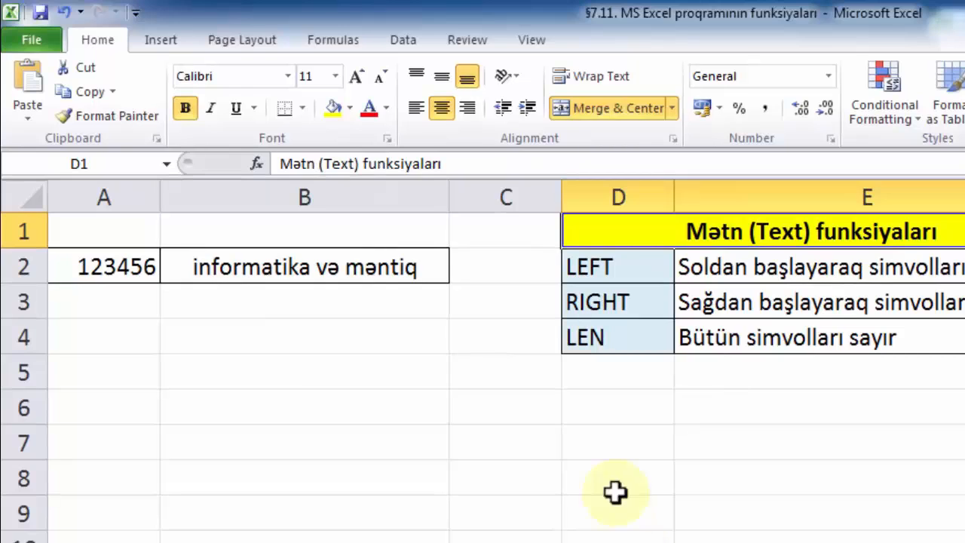
Step: Enter =LEFT(A2;3) in cell A3 to extract the first three characters of A2
left_click(578, 448)
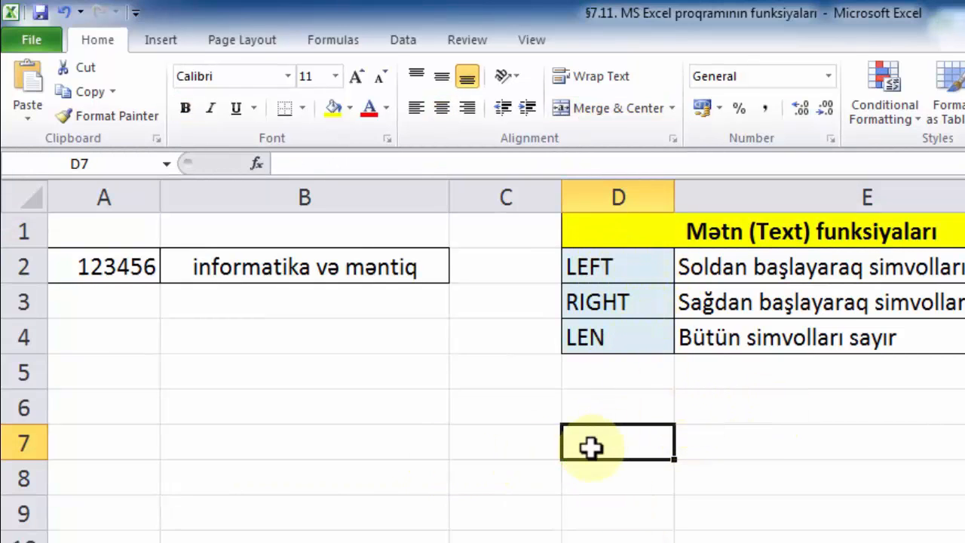
left_click(104, 300)
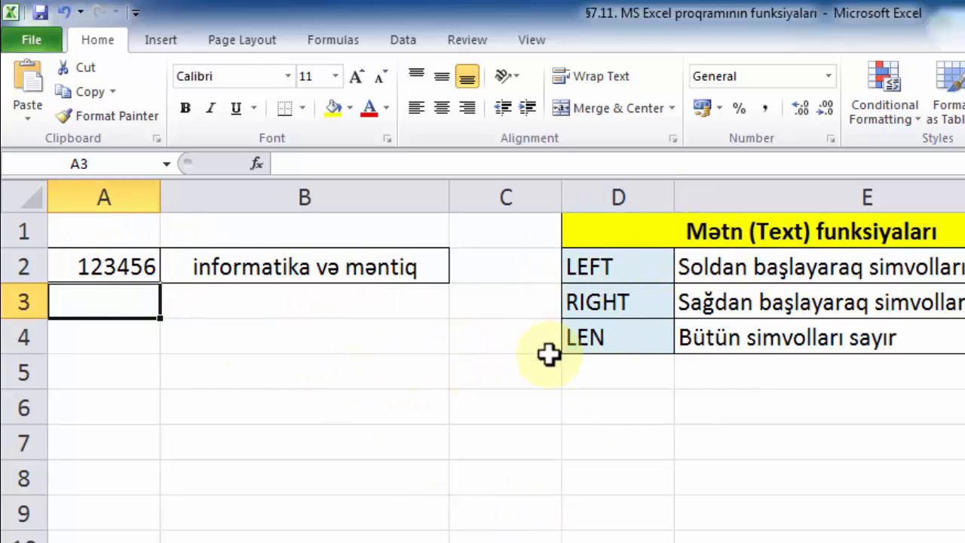
type("=")
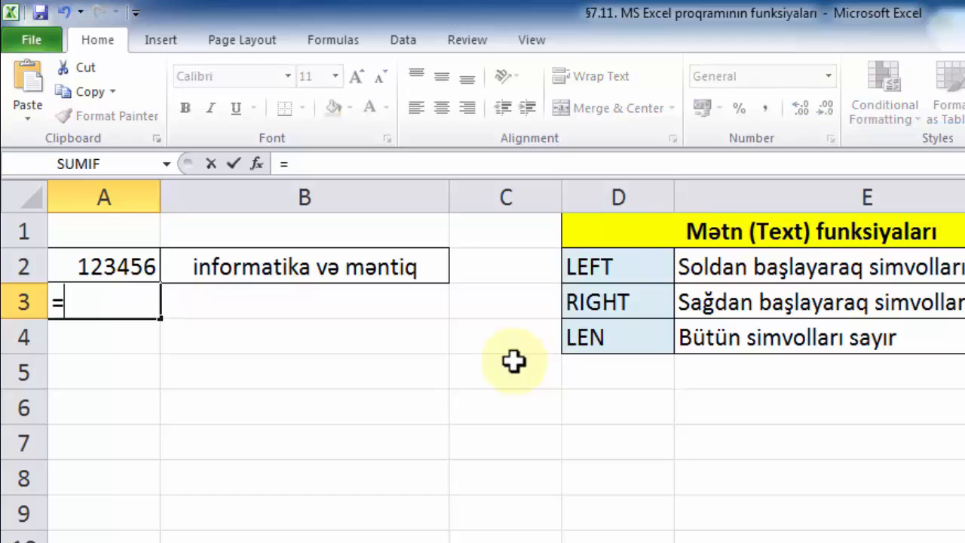
type("LEF")
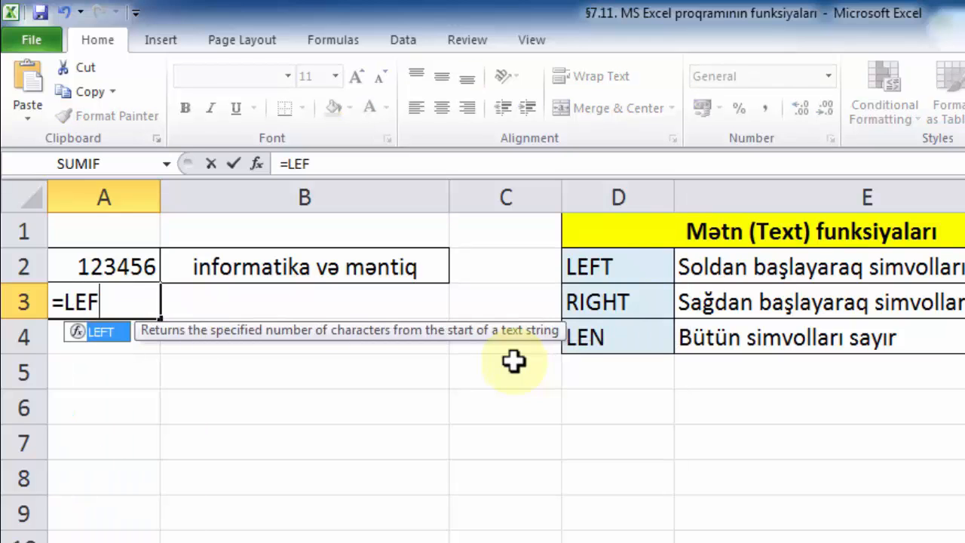
type("T(")
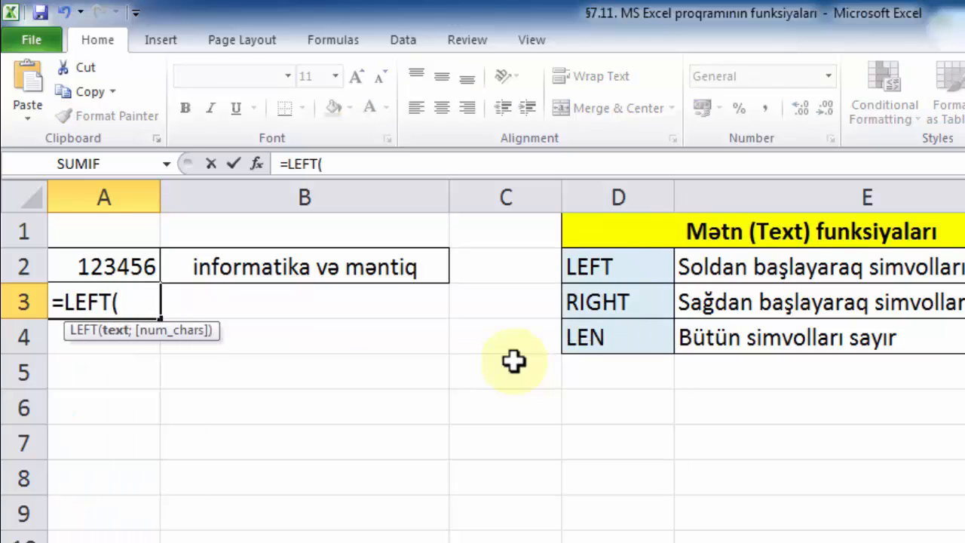
left_click(109, 262)
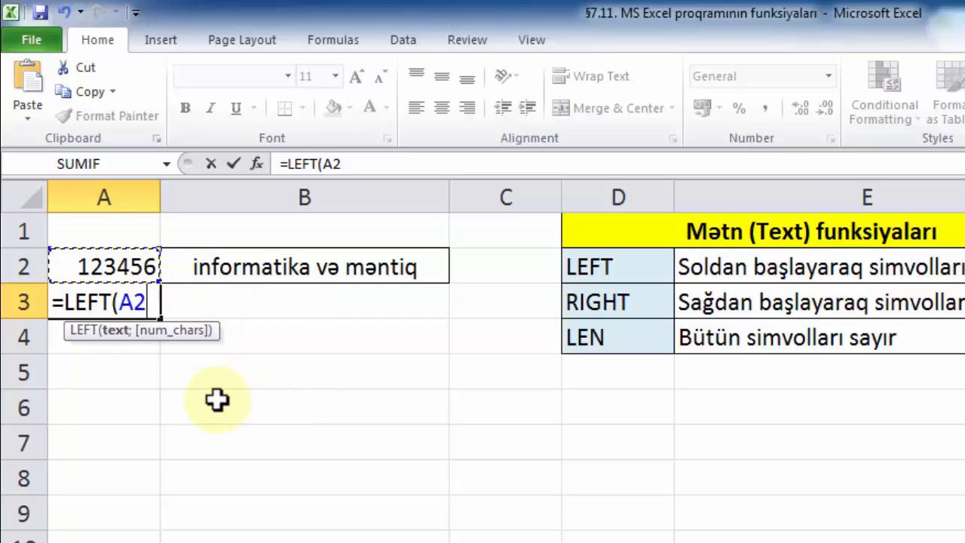
type(";")
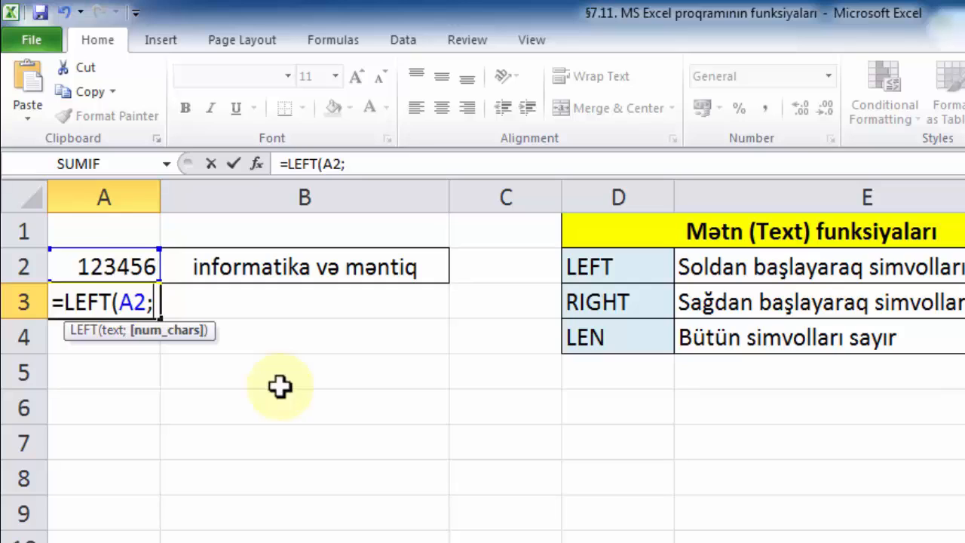
type("3)")
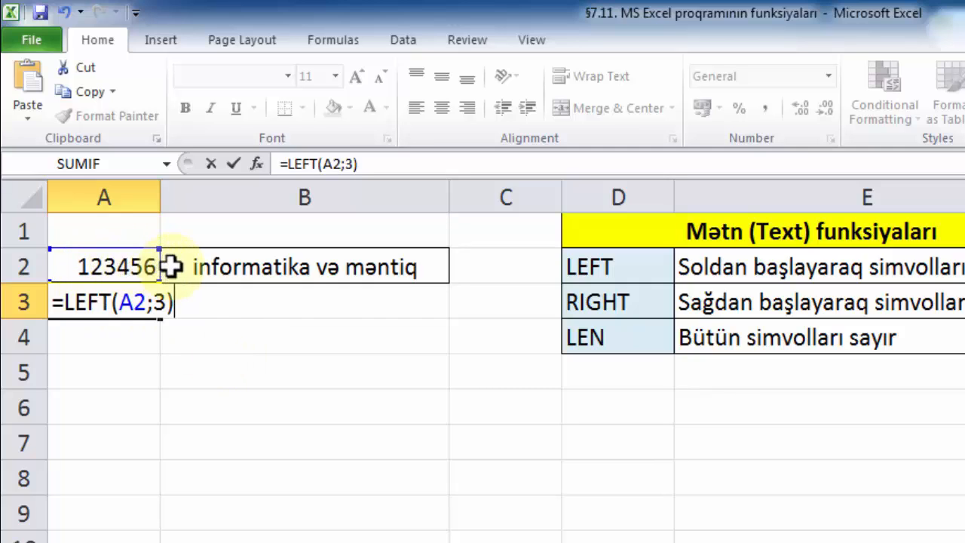
key("Return")
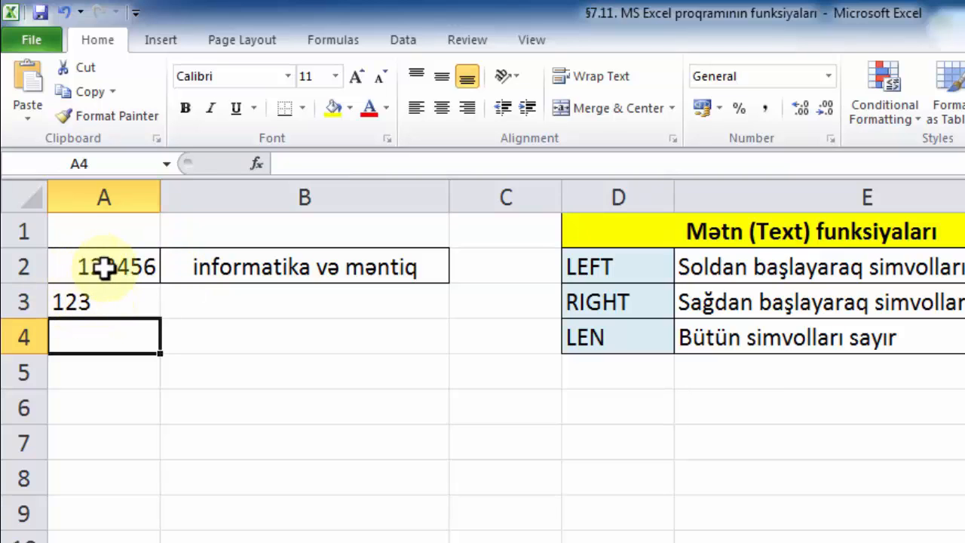
Step: Replace the formula in A3 with =RIGHT(A2;4) to extract the last four characters of A2
left_click(116, 306)
key("Delete")
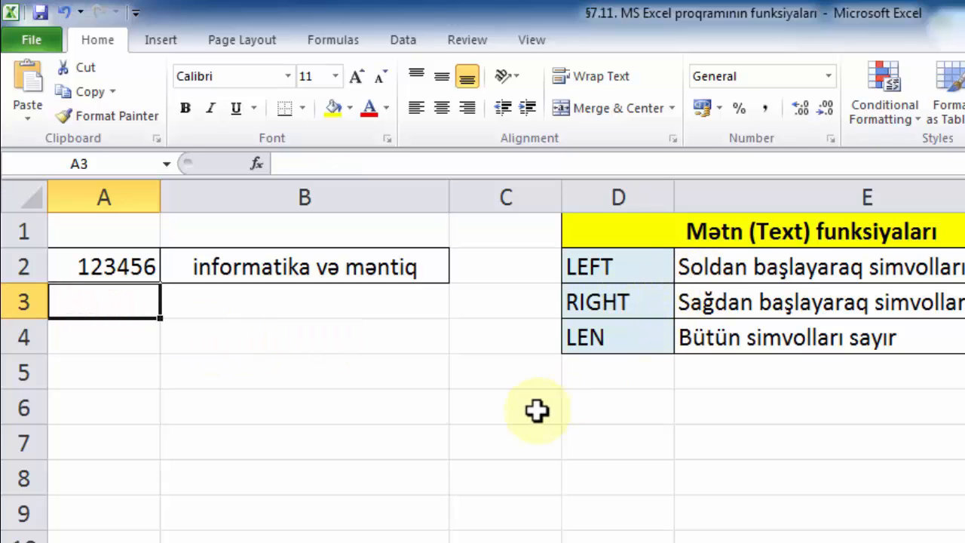
type("=")
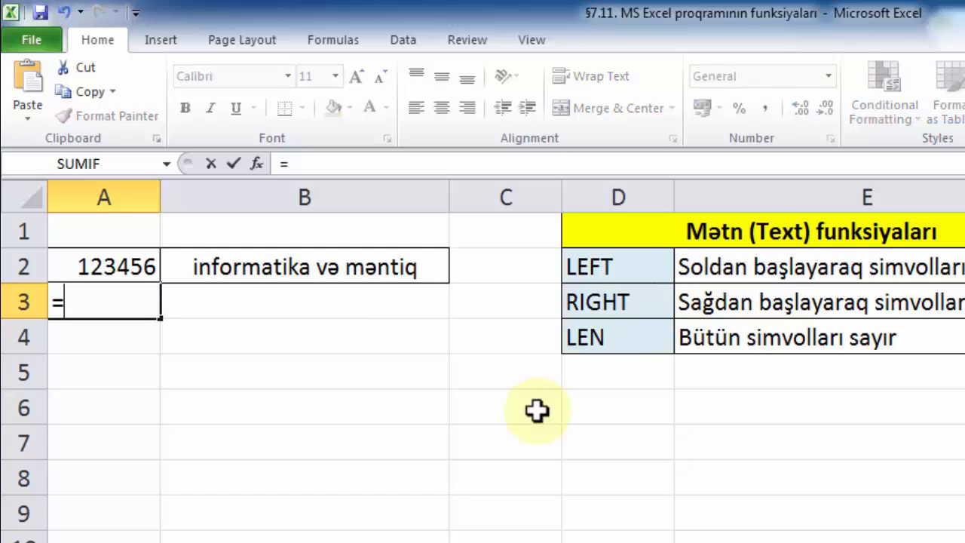
type("RIGH")
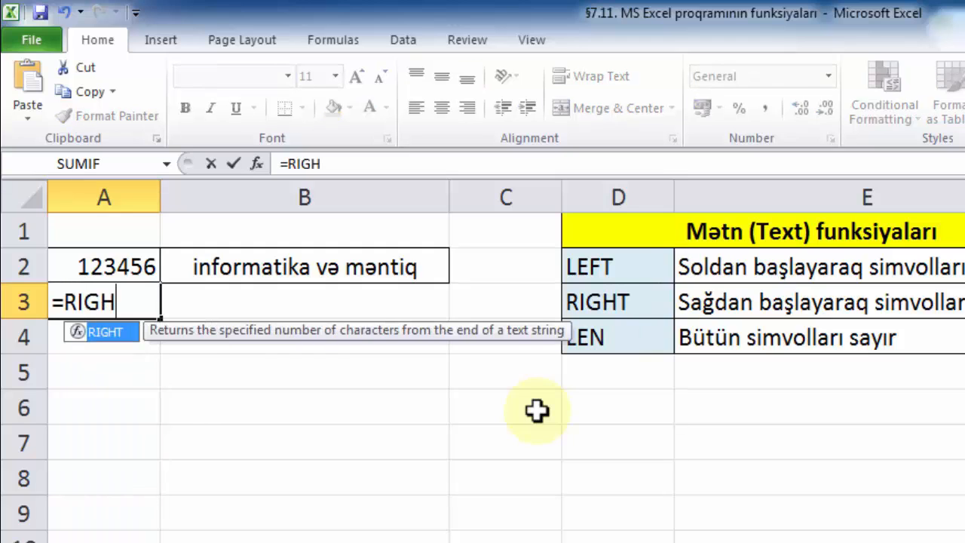
type("T(")
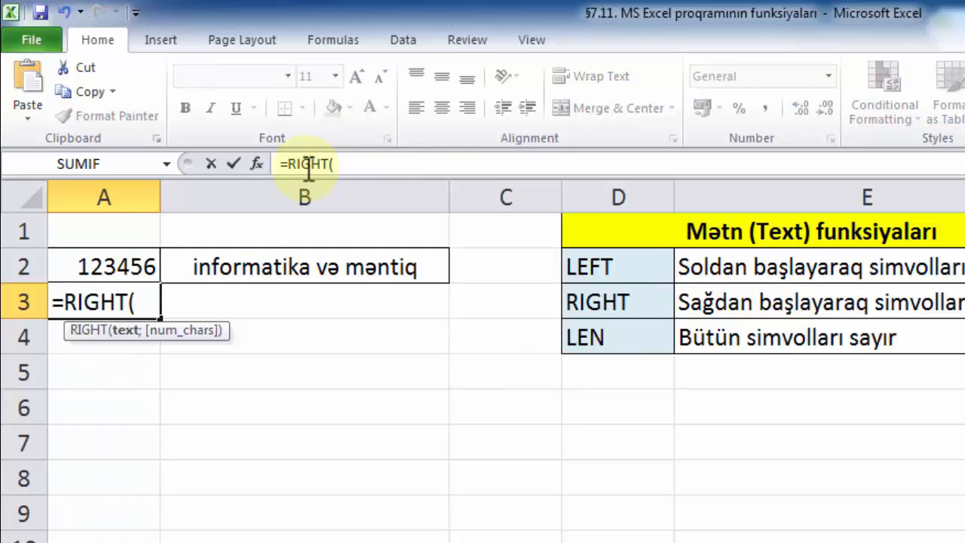
left_click(148, 264)
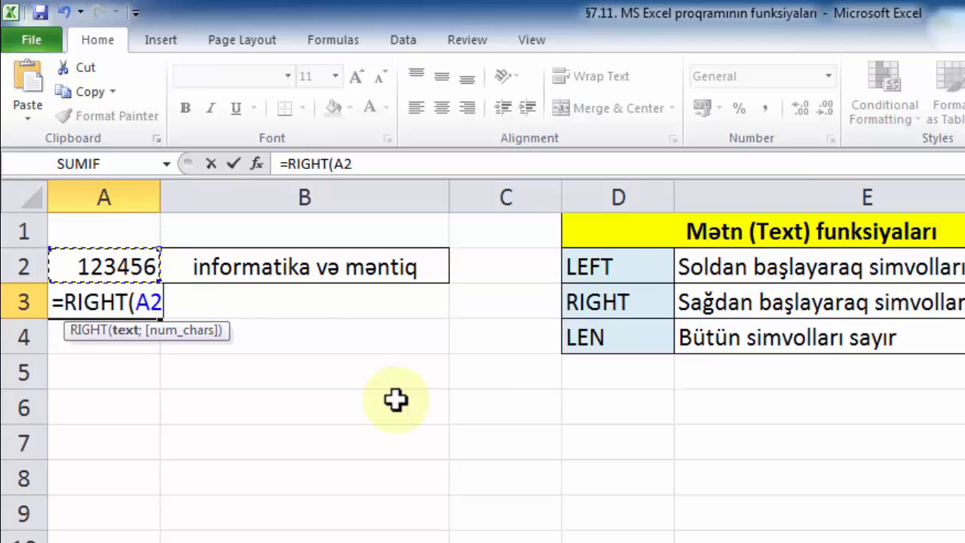
type(";")
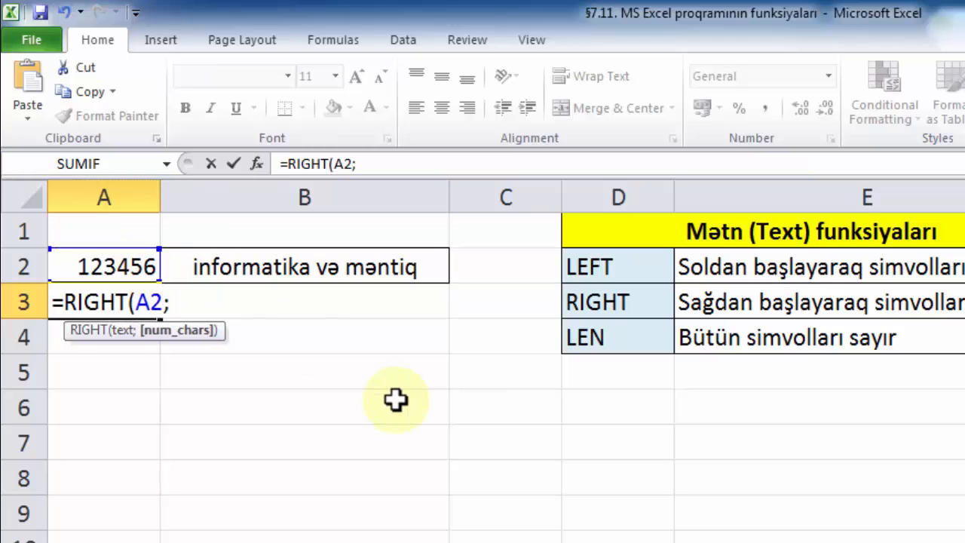
type("4)")
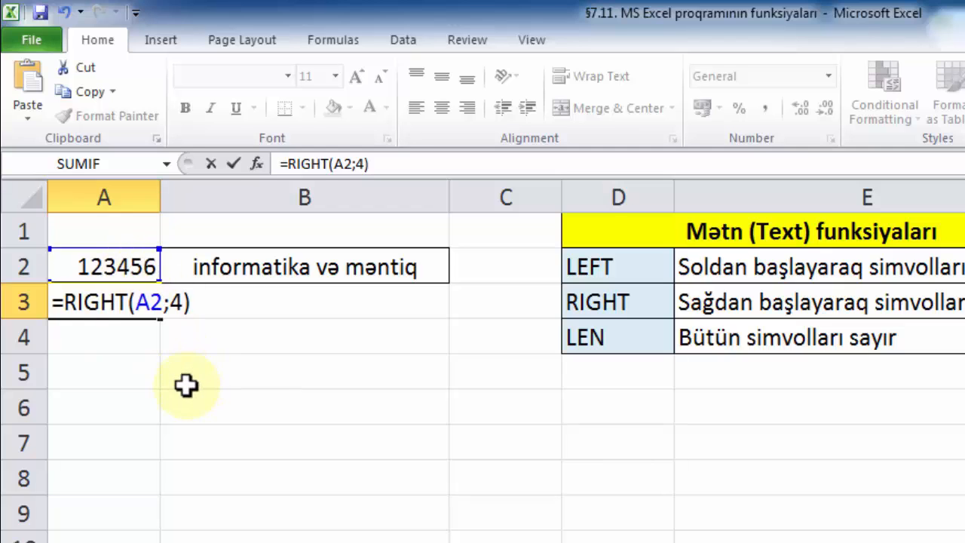
key("Return")
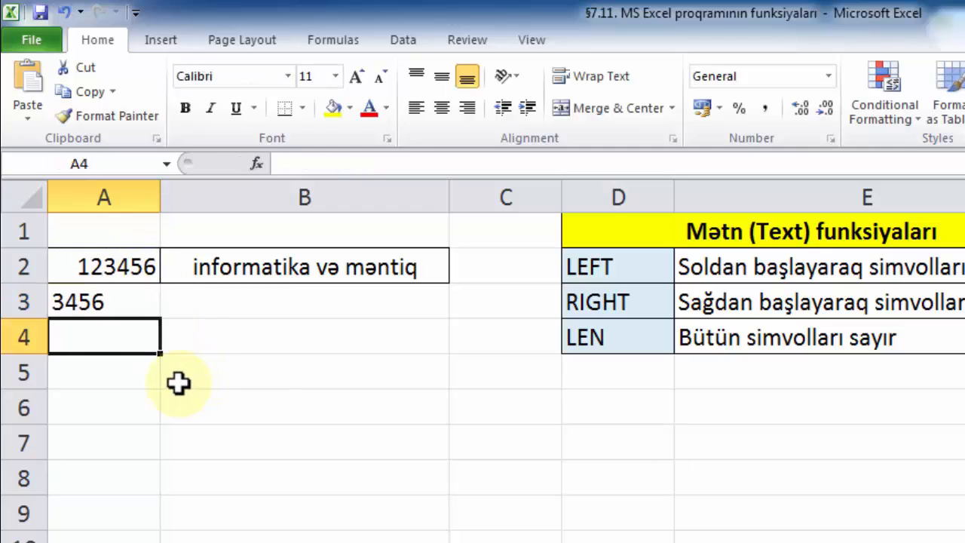
Step: Replace the formula in A3 with =LEN(A2) to count all characters of A2
left_click(107, 298)
key("Delete")
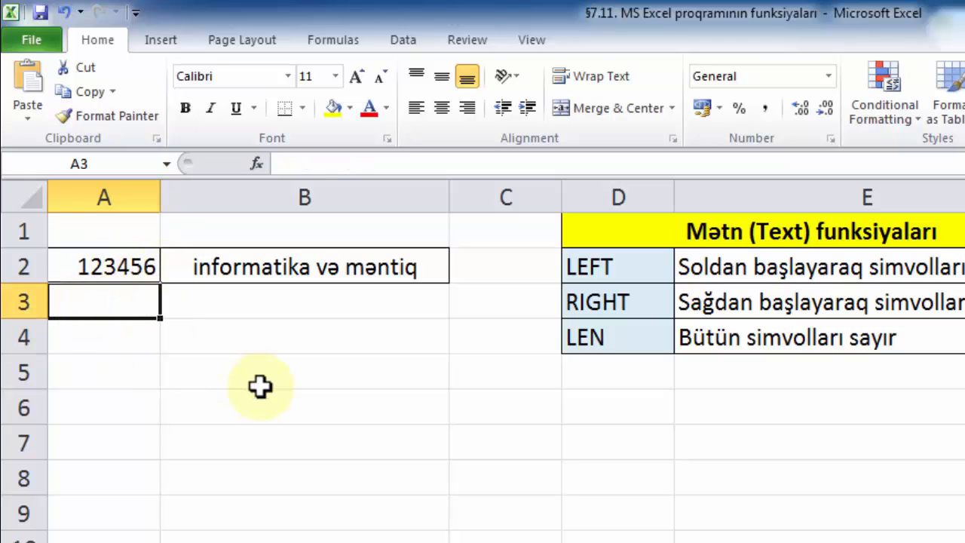
type("=")
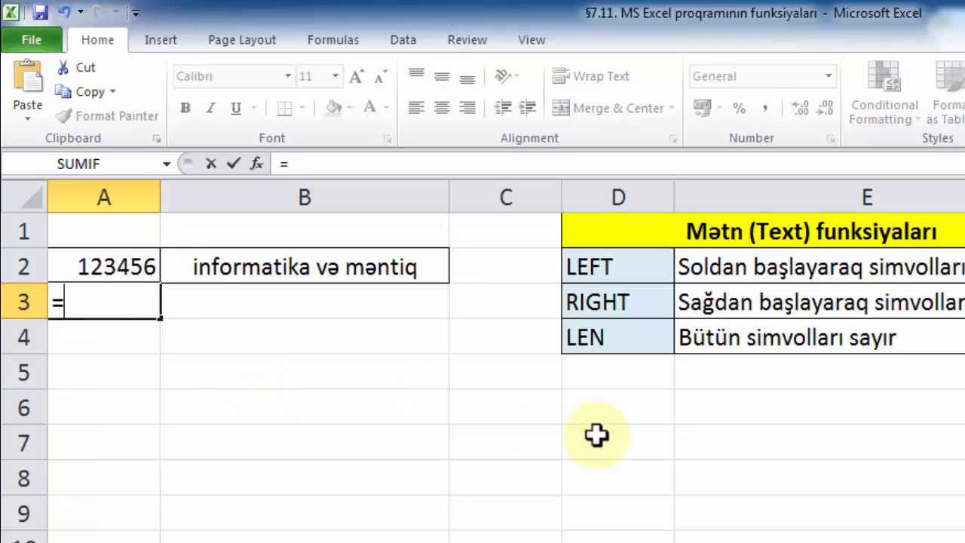
type("LEN(")
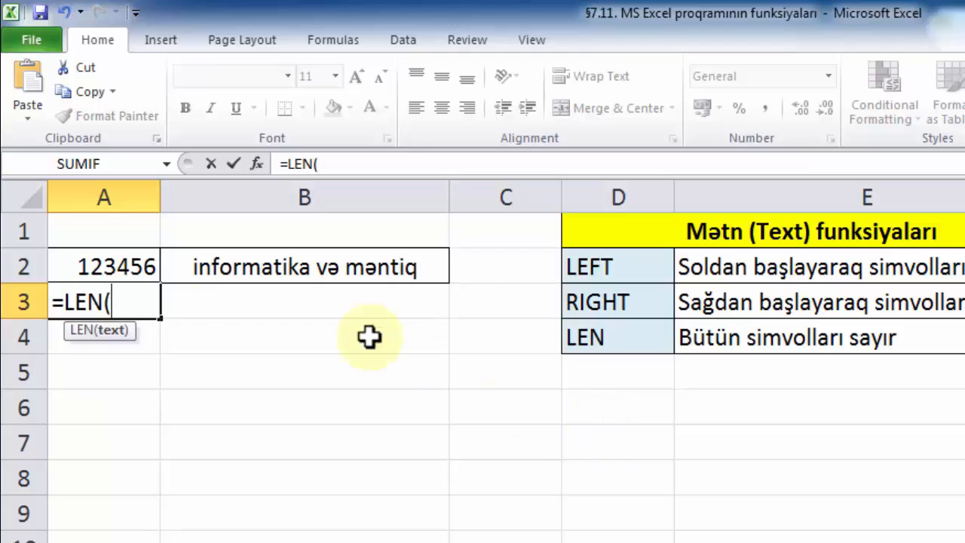
left_click(123, 274)
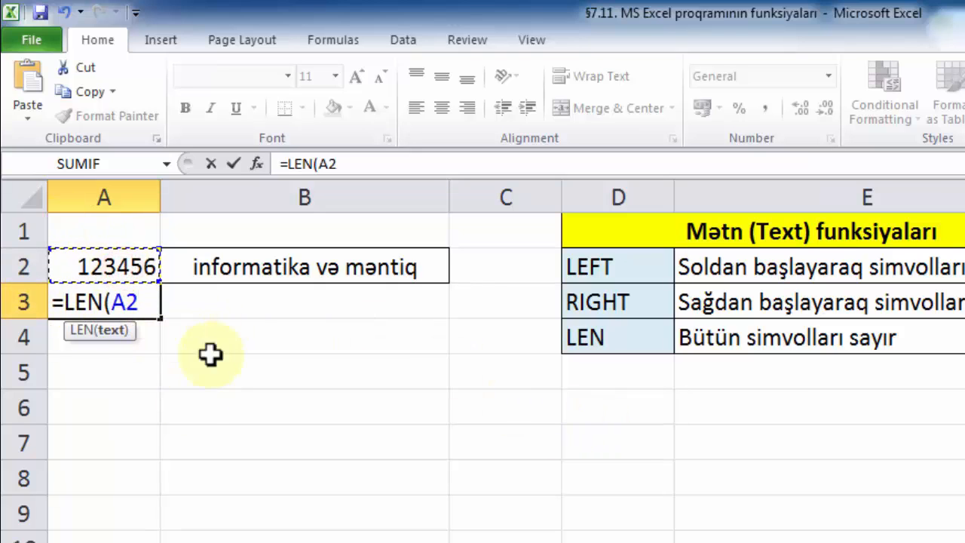
type(")")
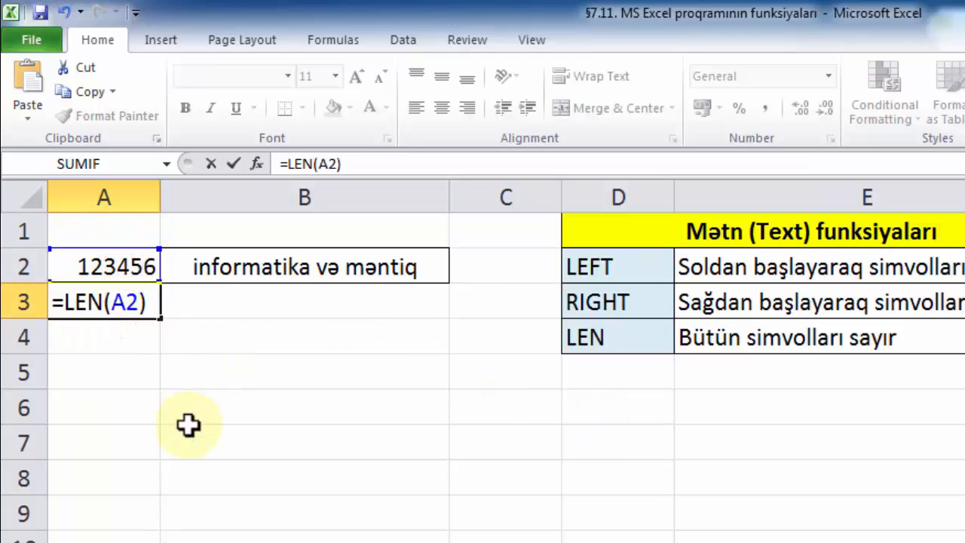
key("Return")
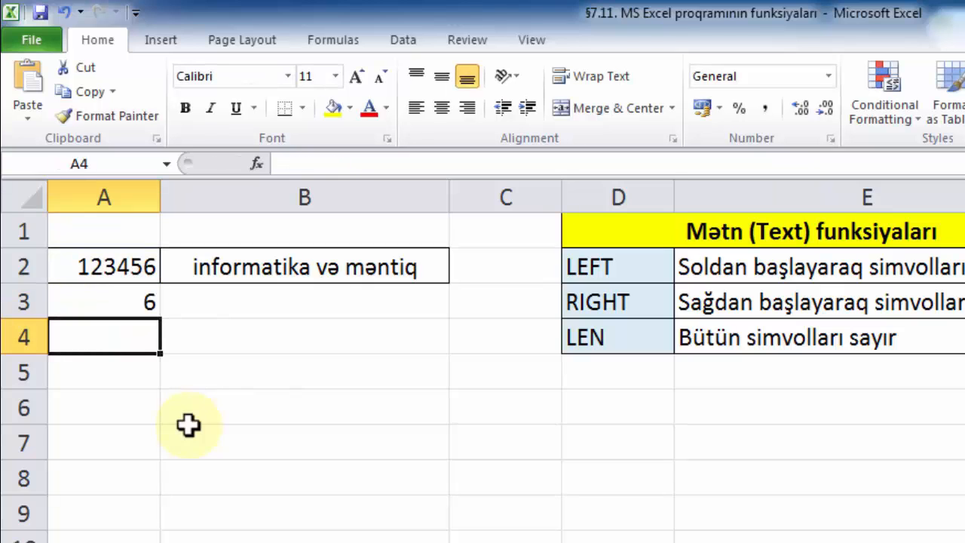
Step: Clear cell A3 and enter =LEFT(B2;12) in B3 to extract the first 12 characters of B2
left_click(117, 310)
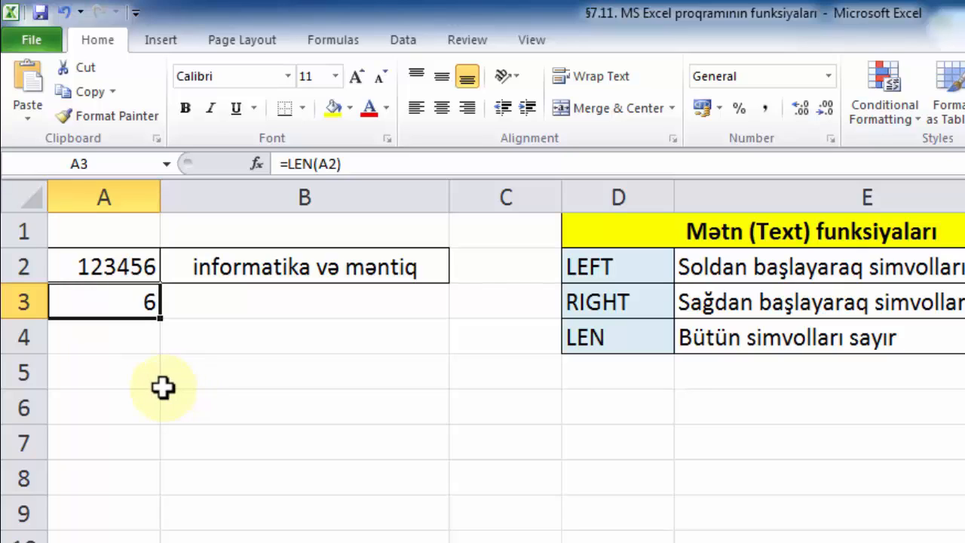
key("Delete")
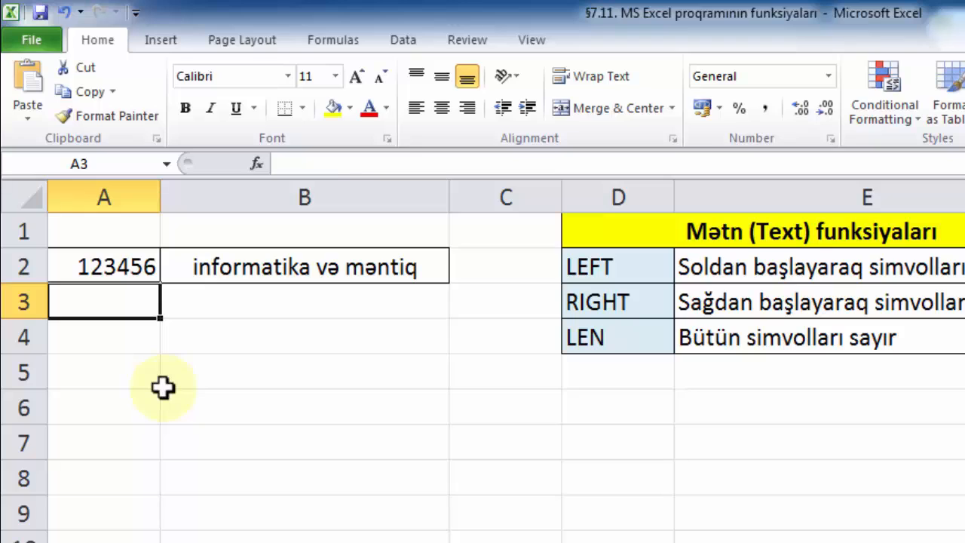
left_click(267, 301)
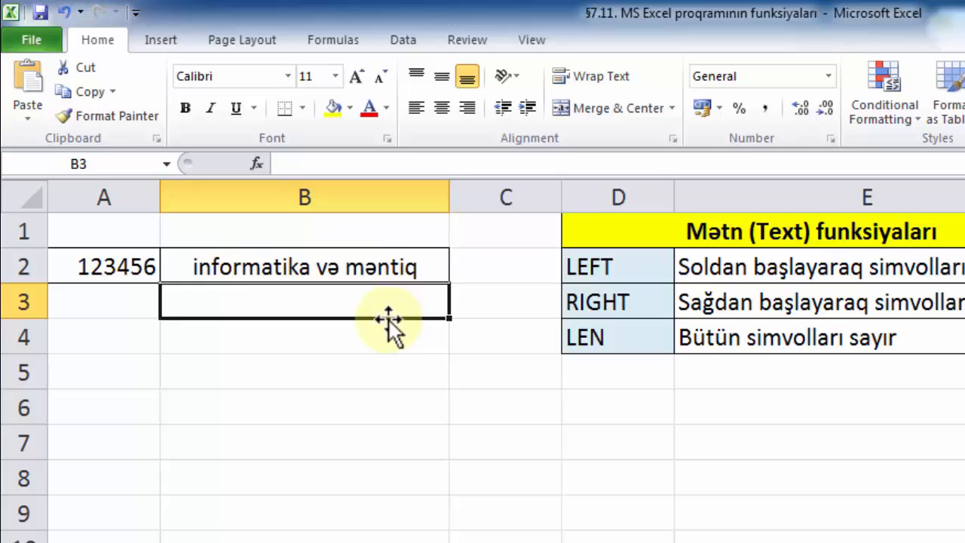
type("=LEFT(")
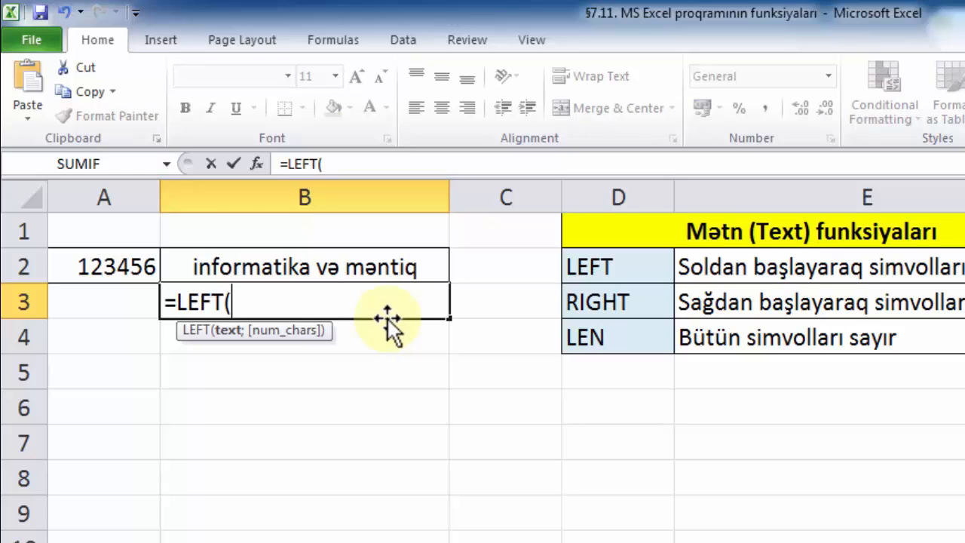
left_click(312, 268)
type(";")
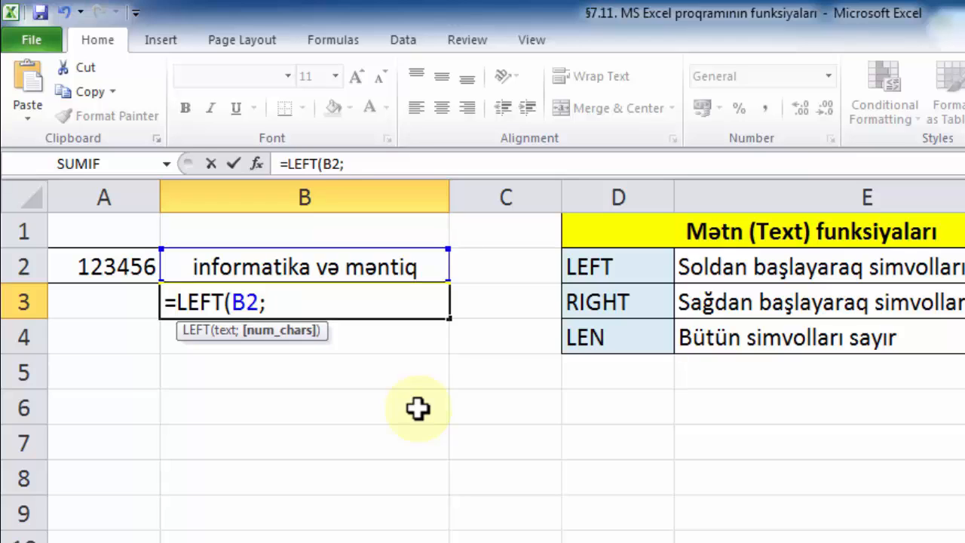
type("12)")
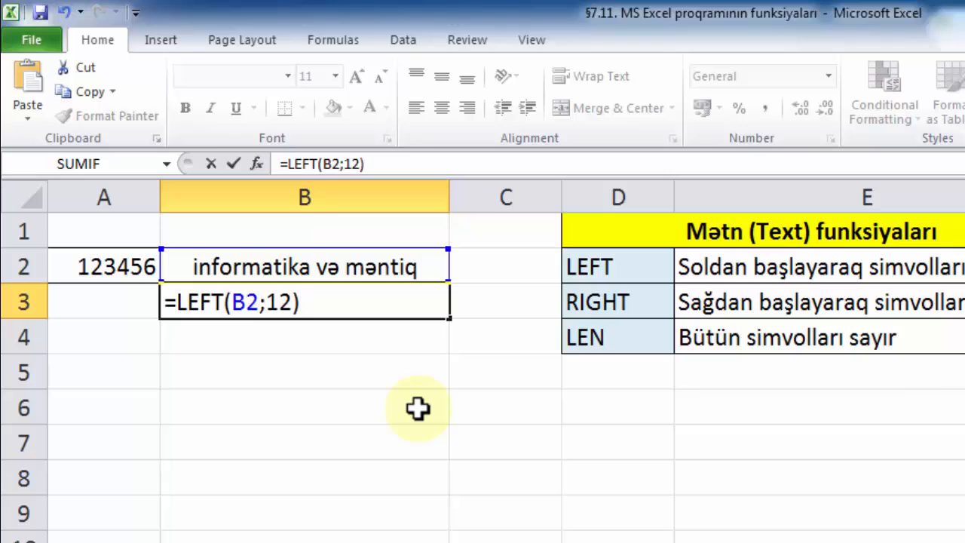
key("Return")
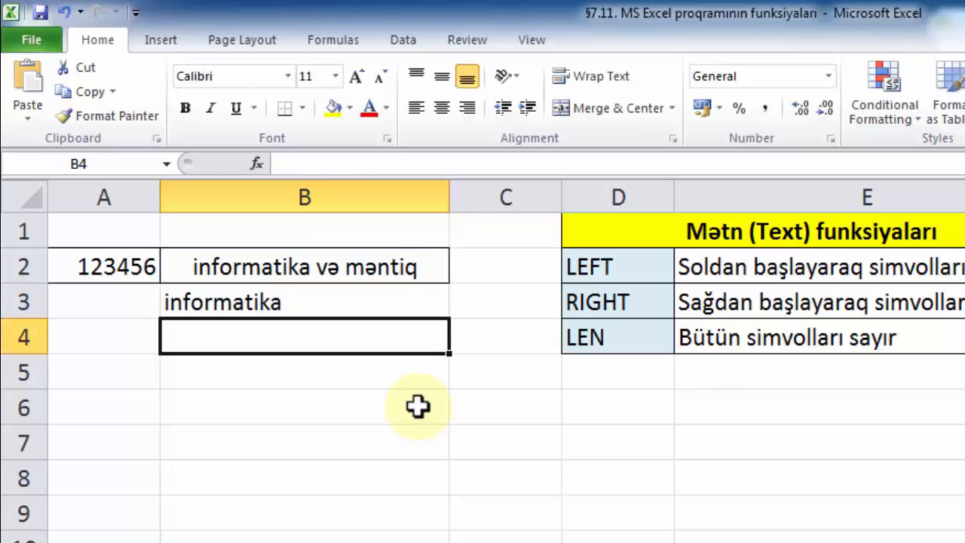
Step: Change the character count of the LEFT formula in B3 to 13
left_click(277, 302)
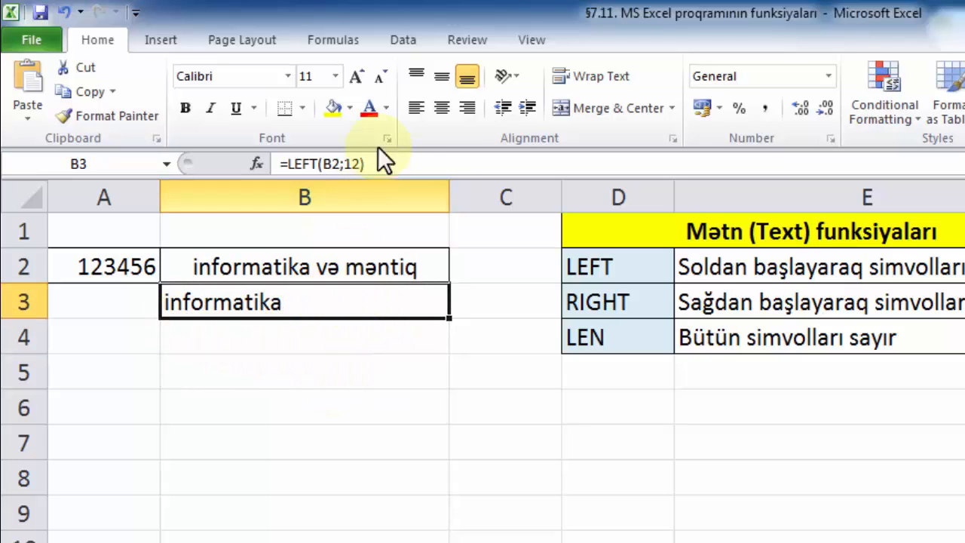
left_click(408, 164)
left_click(286, 302)
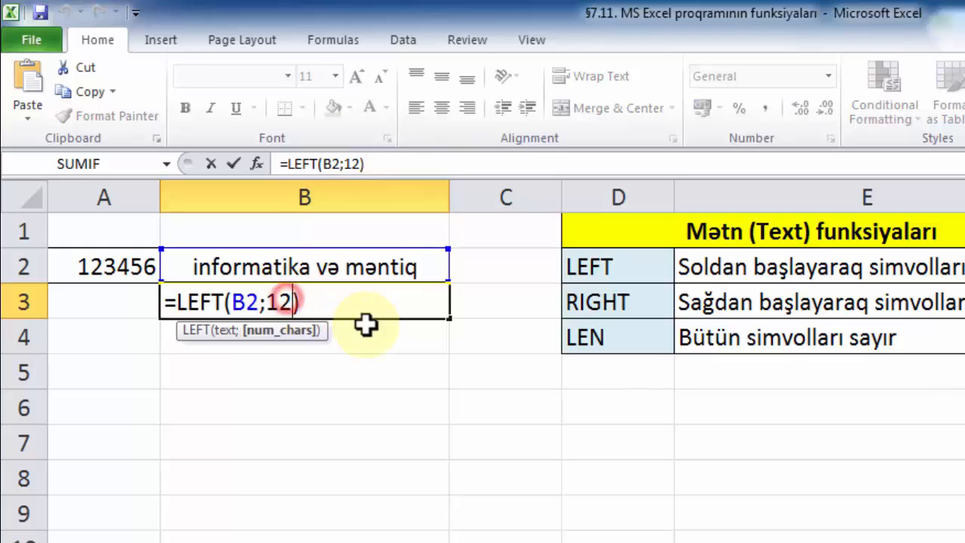
key("BackSpace")
type("3")
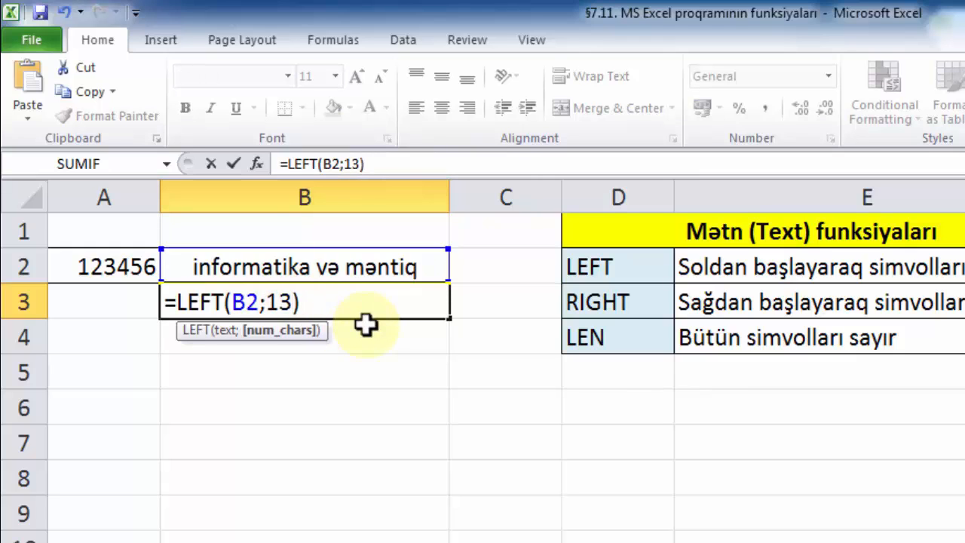
left_click(365, 308)
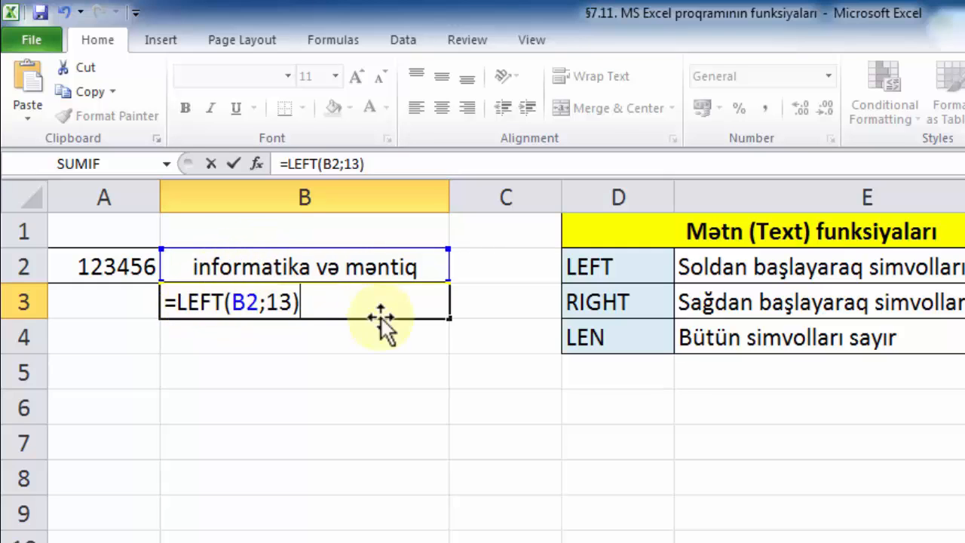
key("Return")
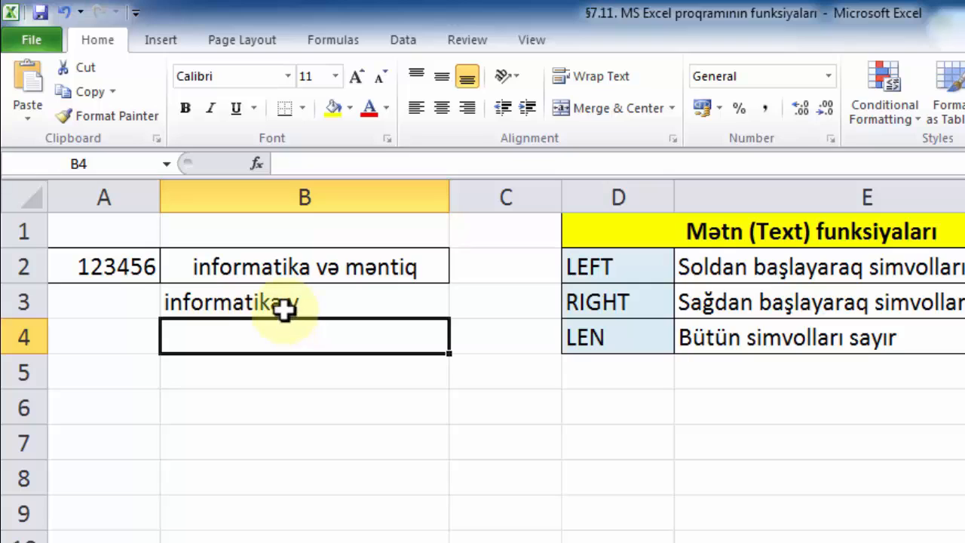
Step: Replace the formula in B3 with =RIGHT(B2;9) to extract the last nine characters of B2
left_click(324, 302)
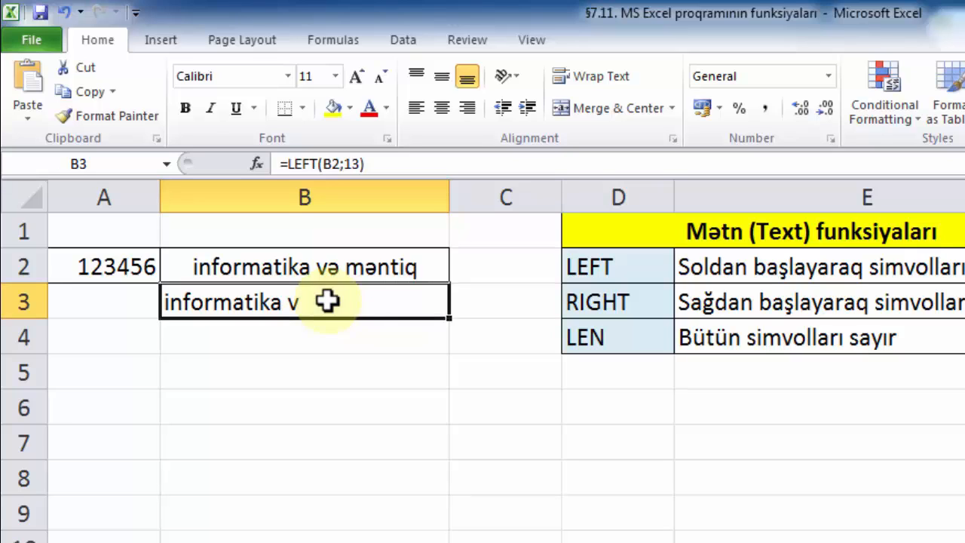
key("Delete")
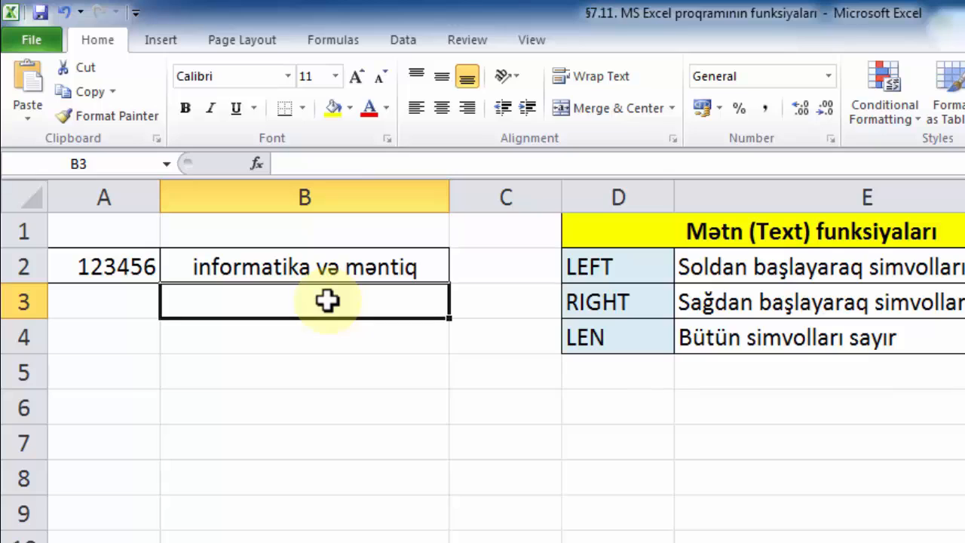
type("=")
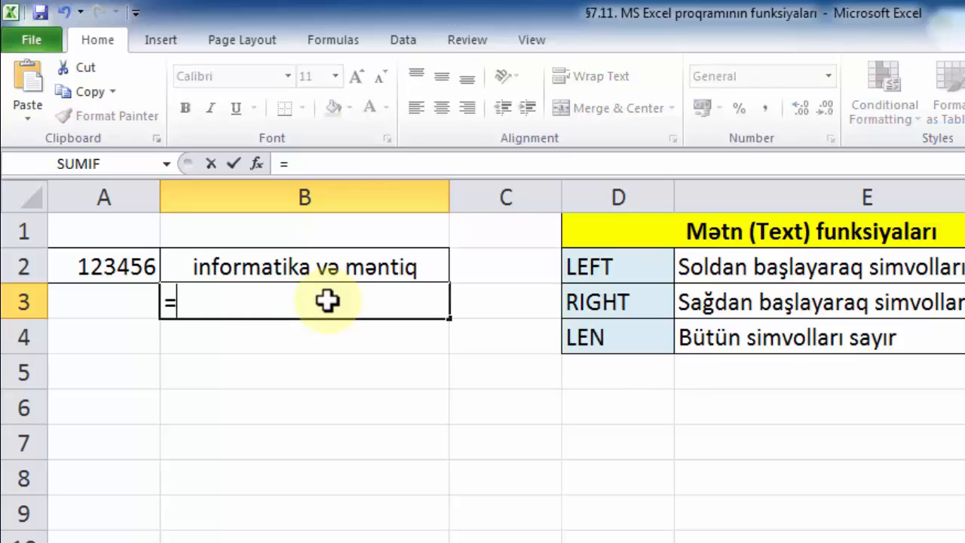
type("RIGHT(")
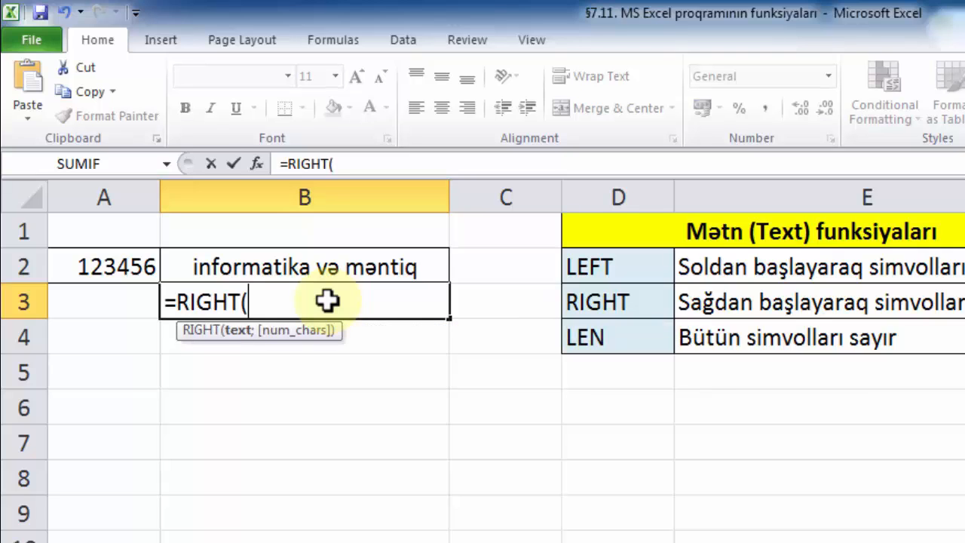
type("B3")
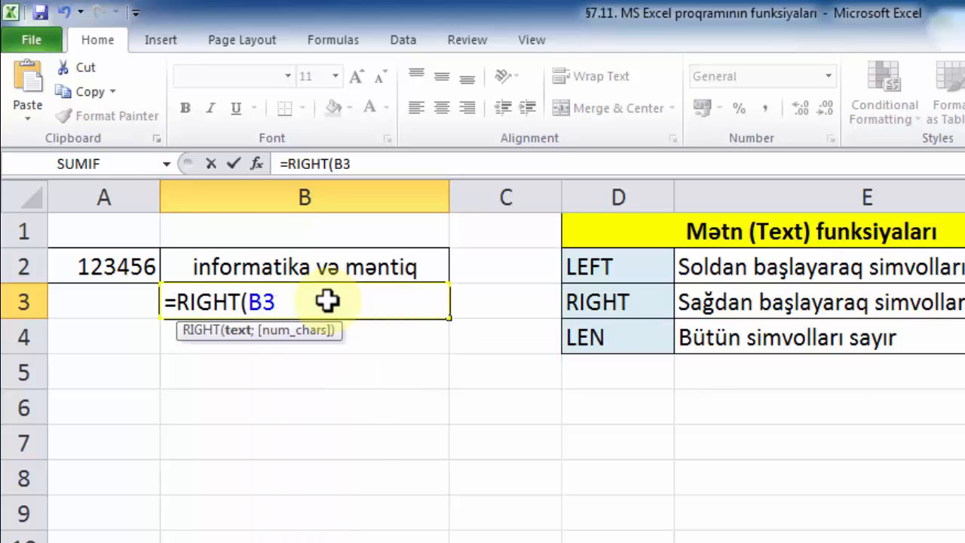
key("BackSpace")
type("2;")
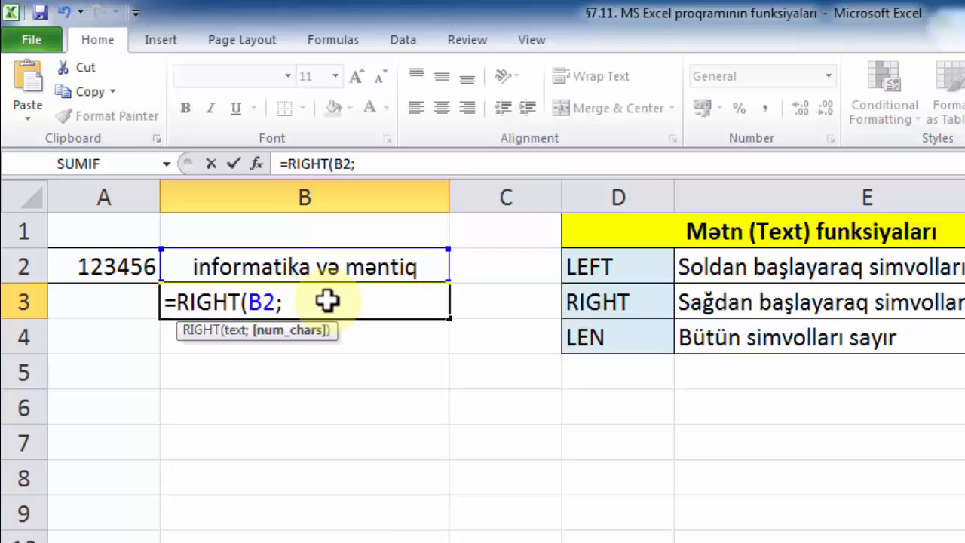
type("9)")
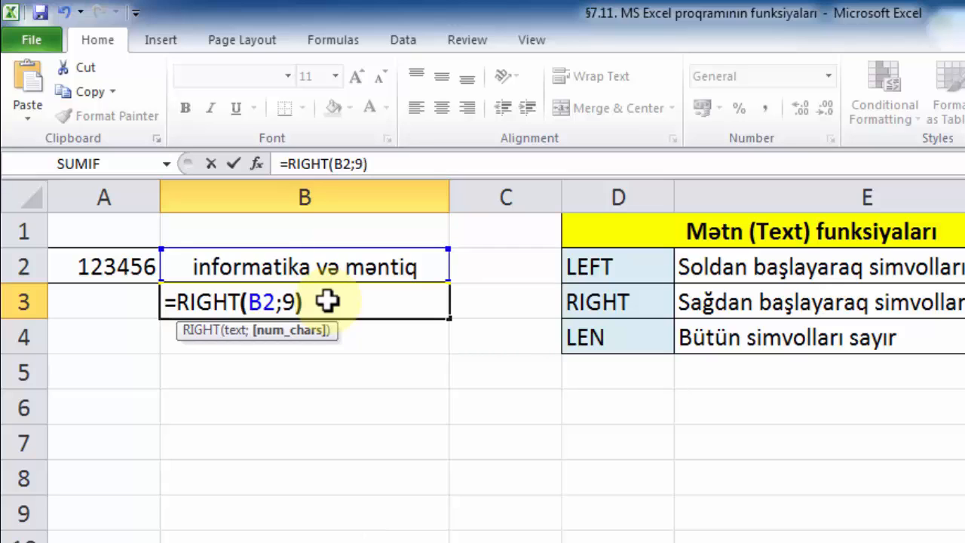
key("Return")
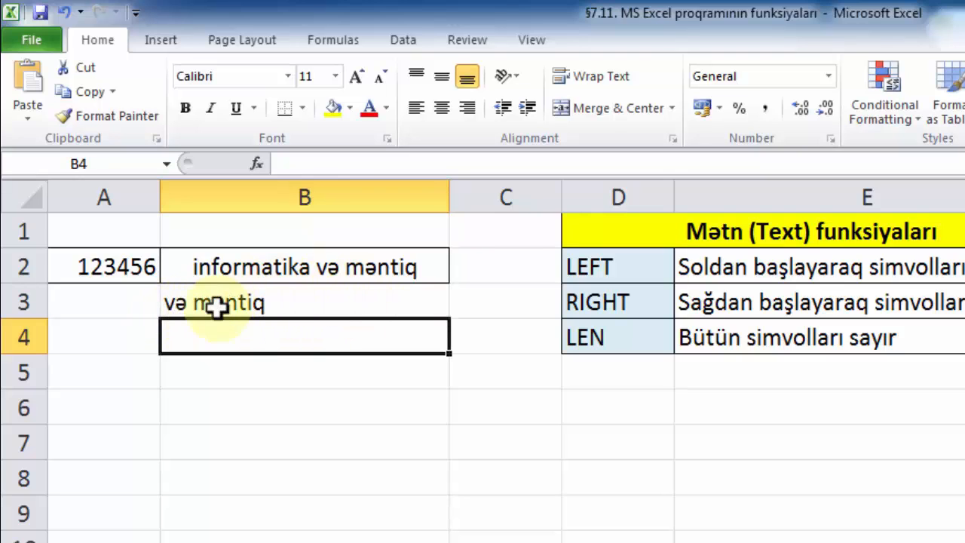
Step: Replace the formula in B3 with =LEN(B2) to count all characters of B2
left_click(315, 302)
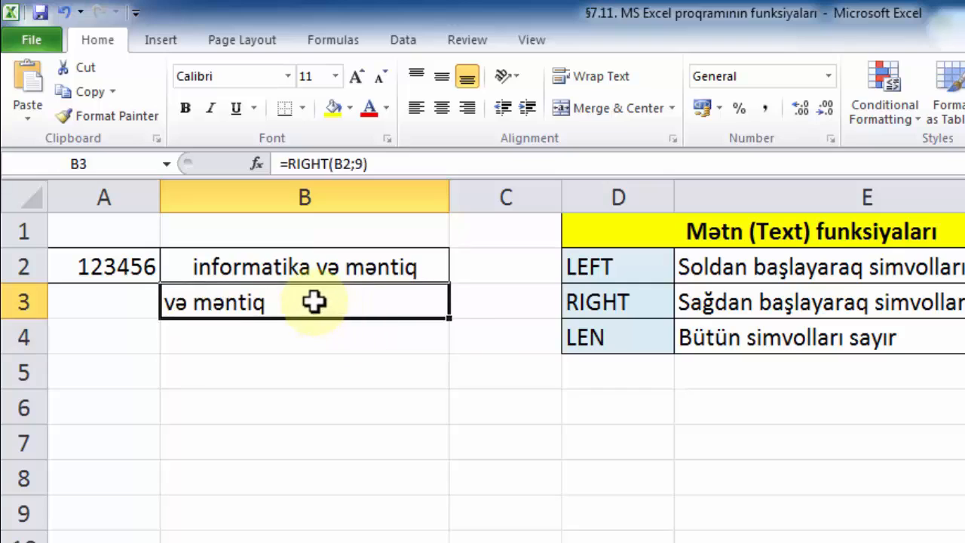
key("Delete")
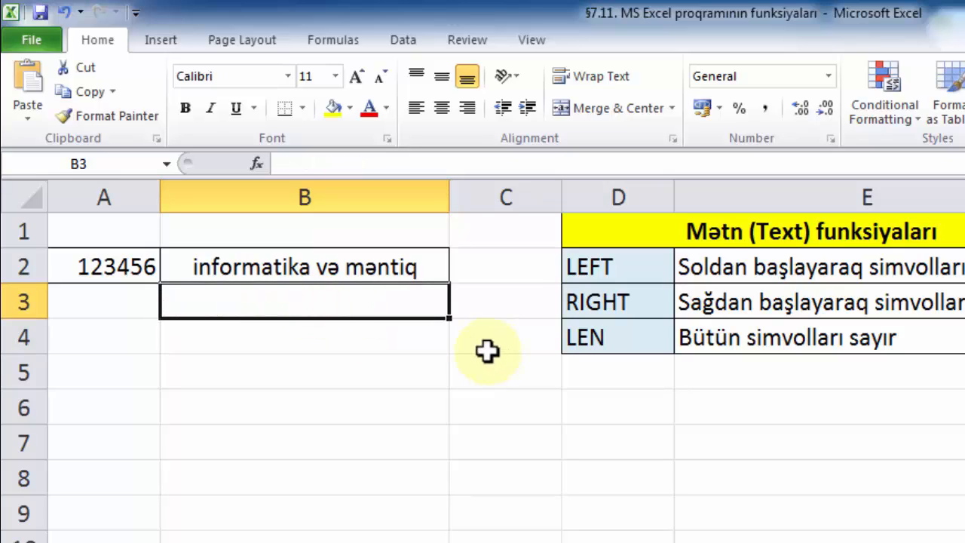
type("=LEN(")
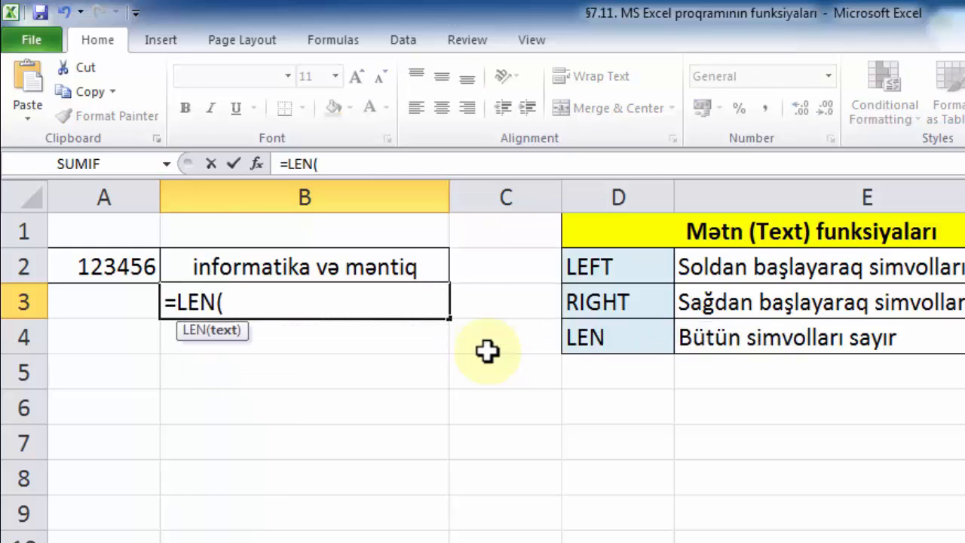
type("B2")
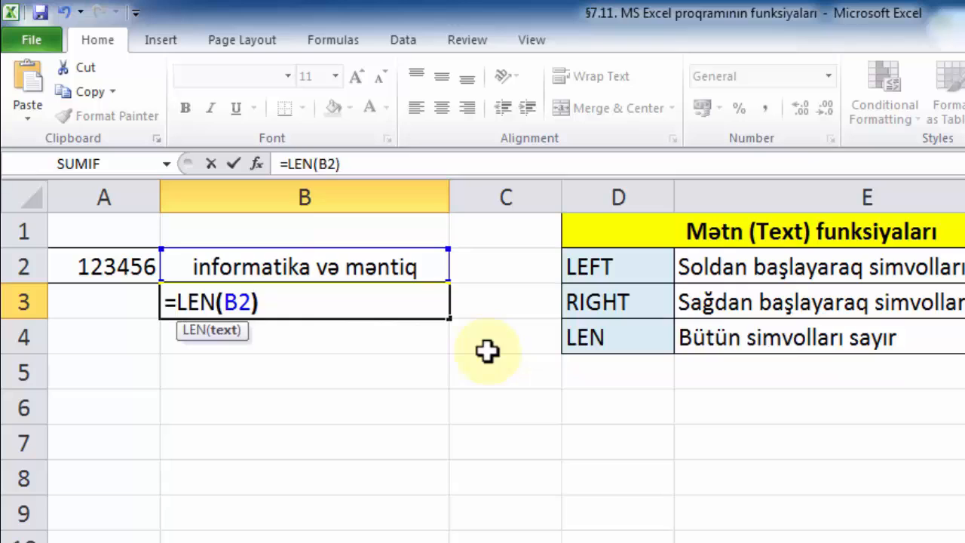
key("Return")
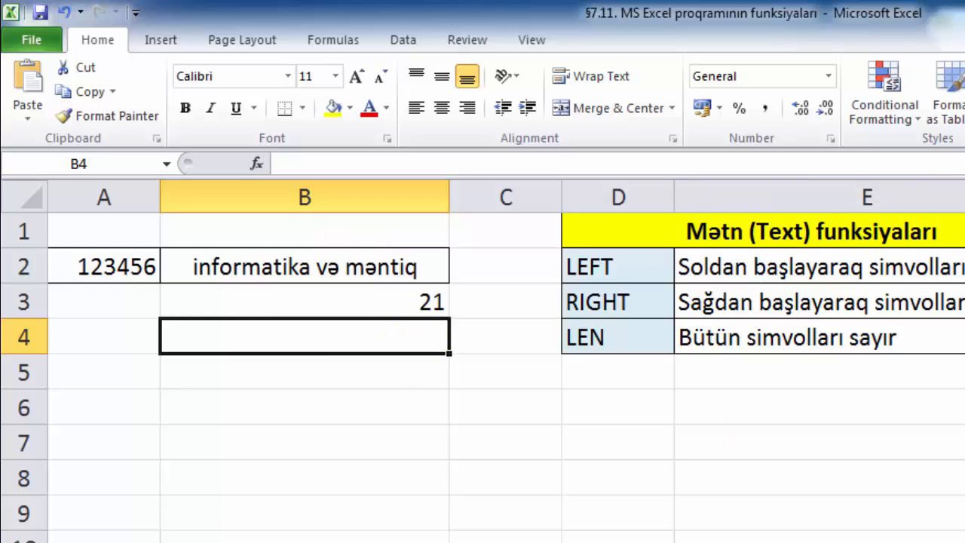
Step: On the Məntiqi funk. sheet, search for the IF function and insert it in cell B1
key("ctrl+Page_Down")
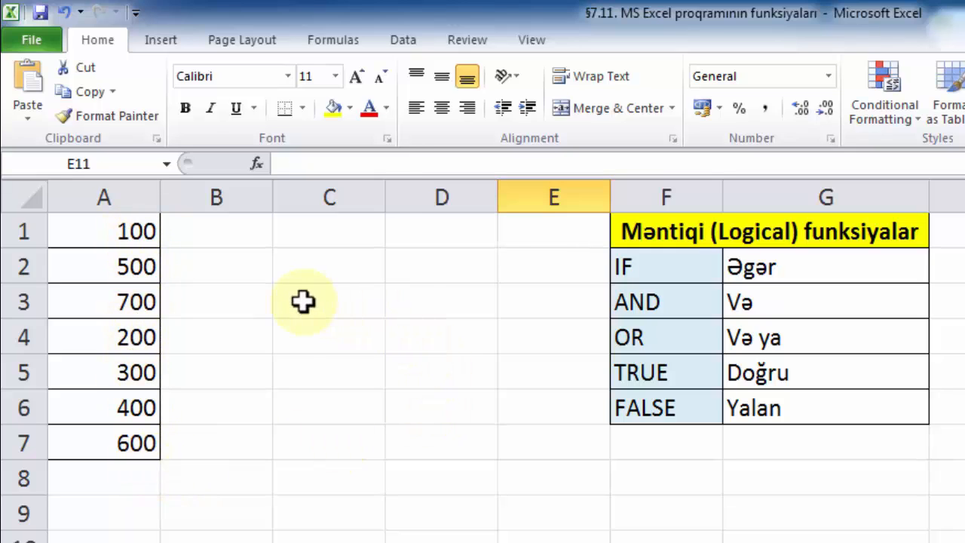
left_click(223, 234)
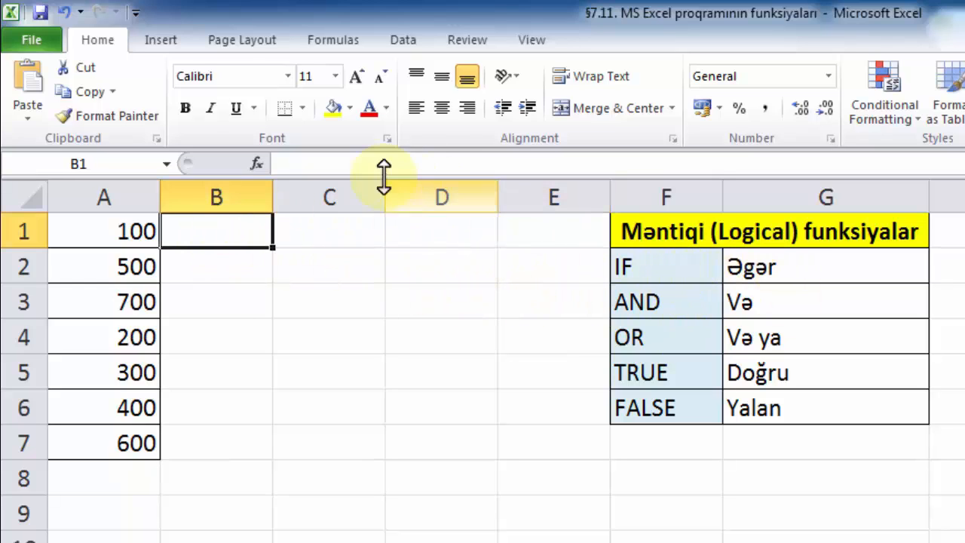
left_click(255, 165)
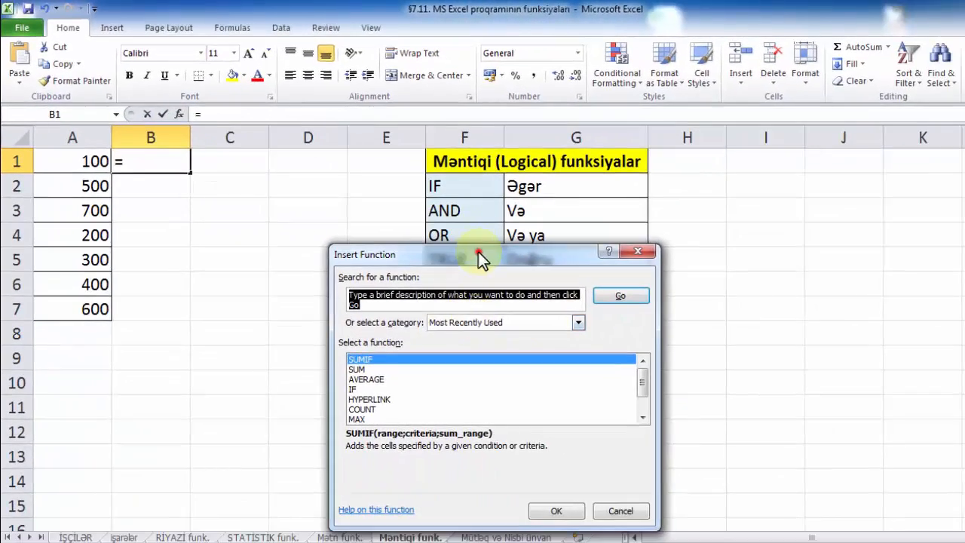
left_click_drag(521, 274, 390, 169)
type("IF")
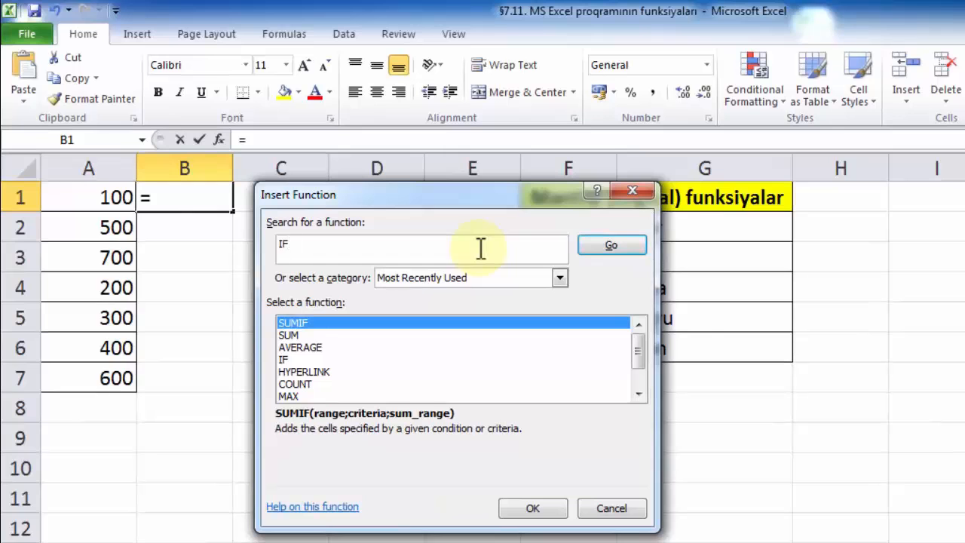
key("Return")
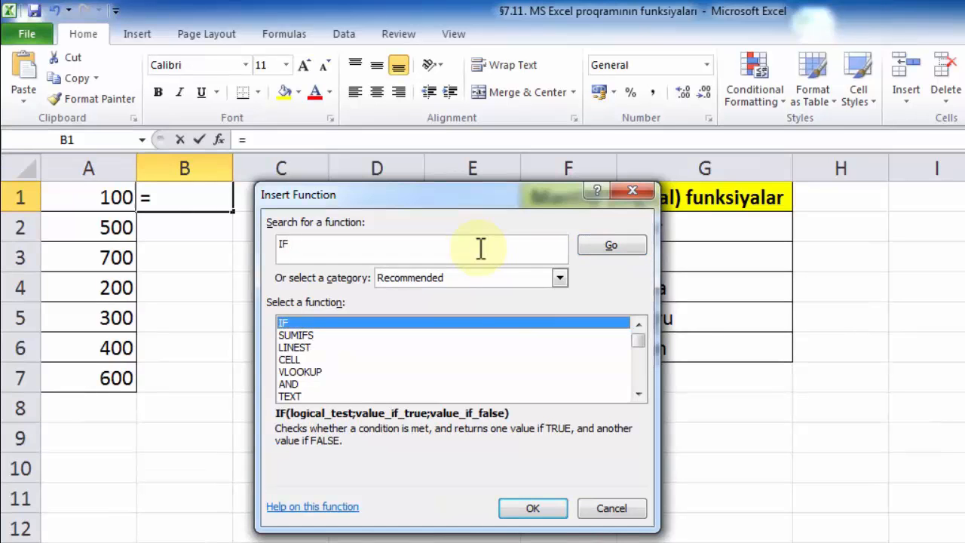
double_click(402, 322)
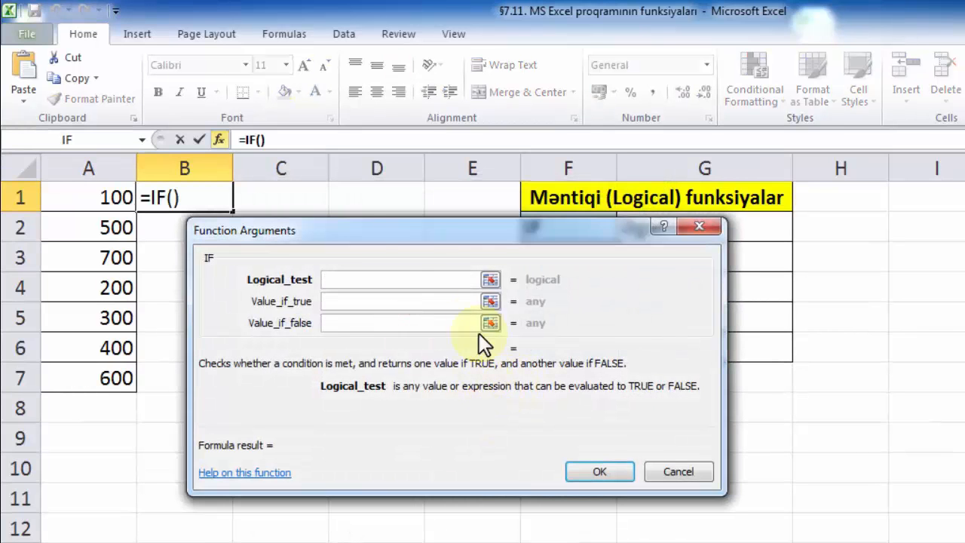
Step: Set the logical test of the IF function in B1 to A1<400
left_click_drag(361, 228, 444, 202)
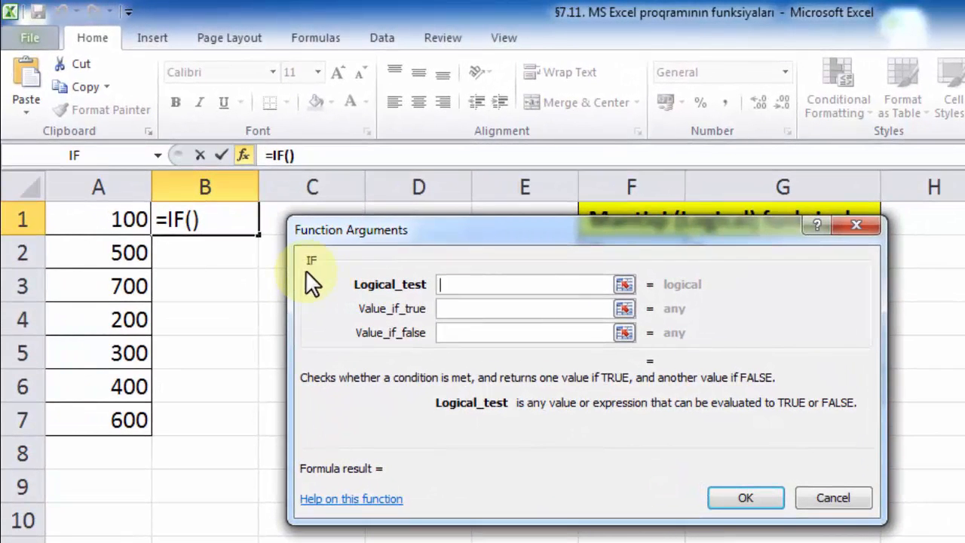
left_click(462, 307)
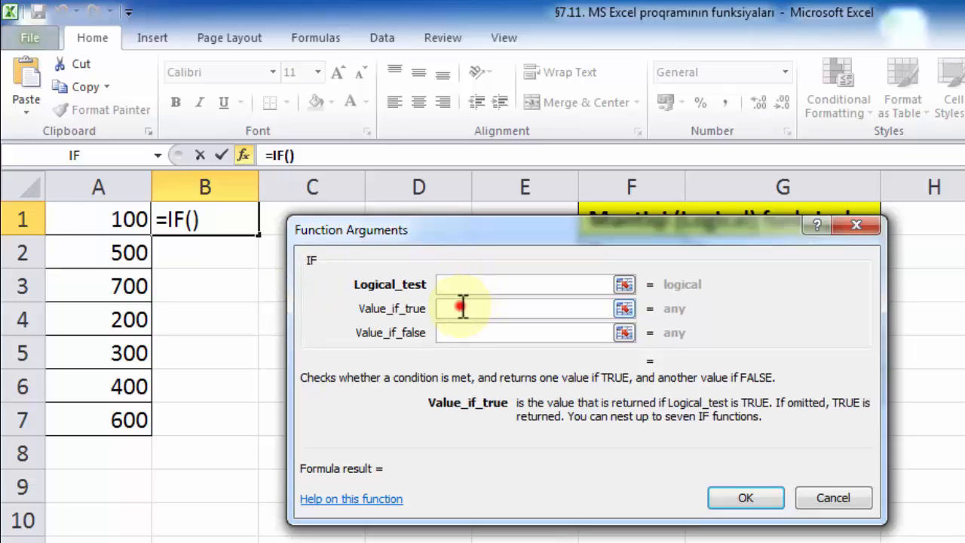
left_click(461, 331)
left_click(467, 285)
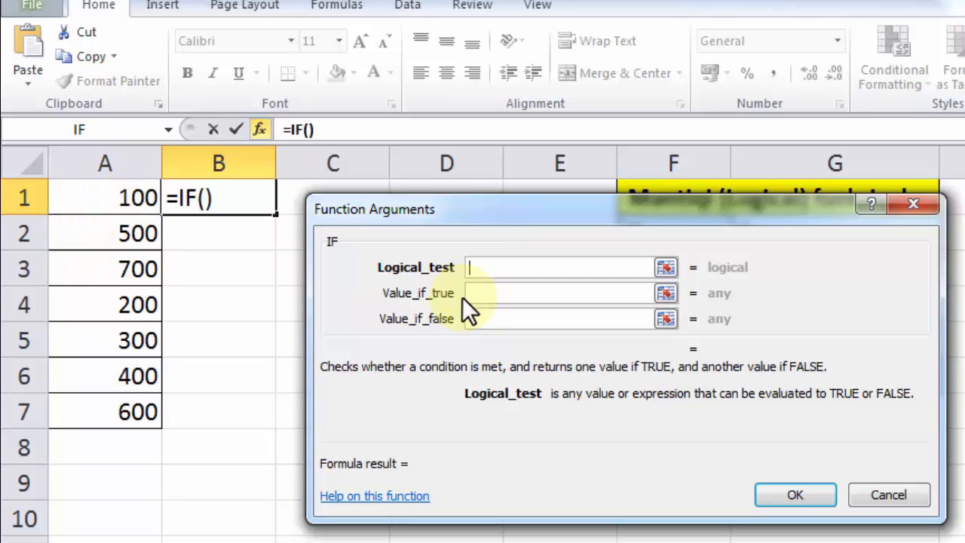
type("A1")
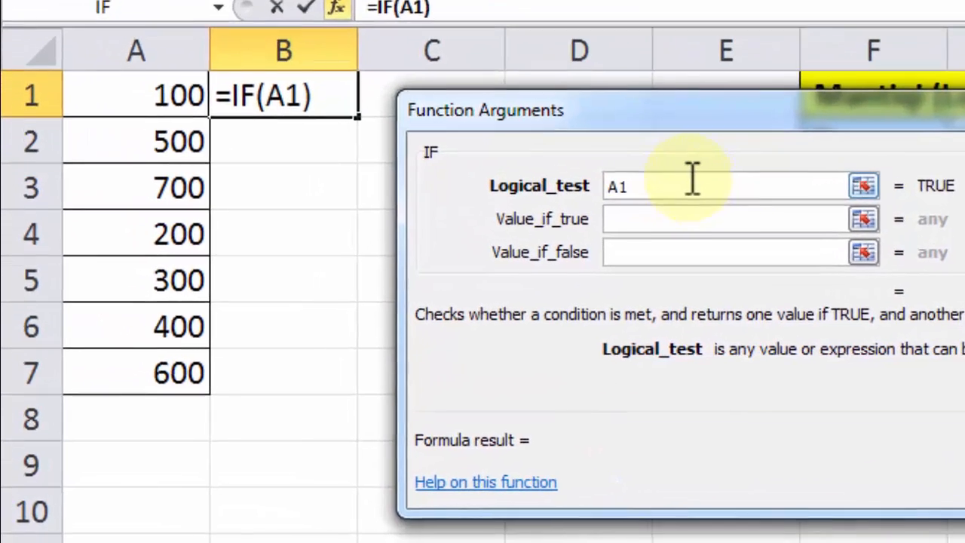
type("<4")
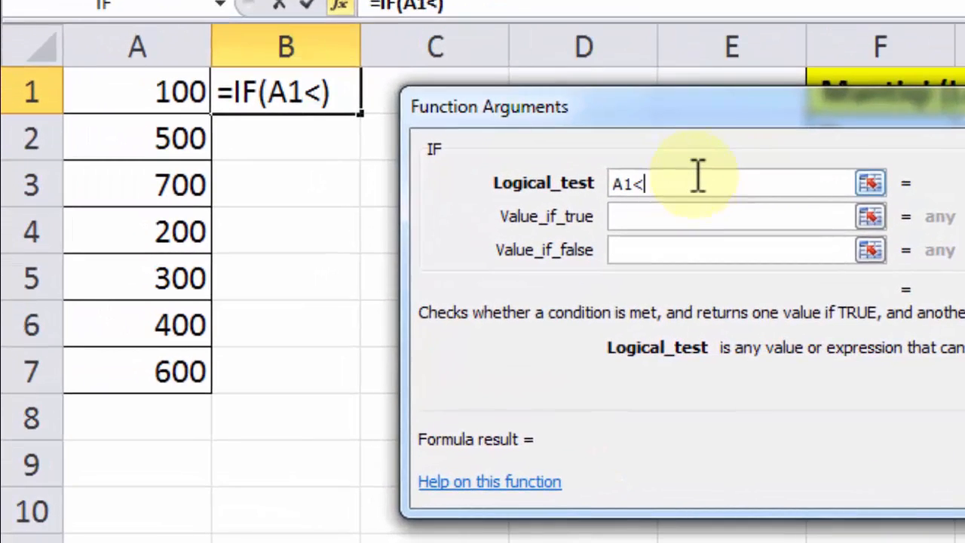
type("00")
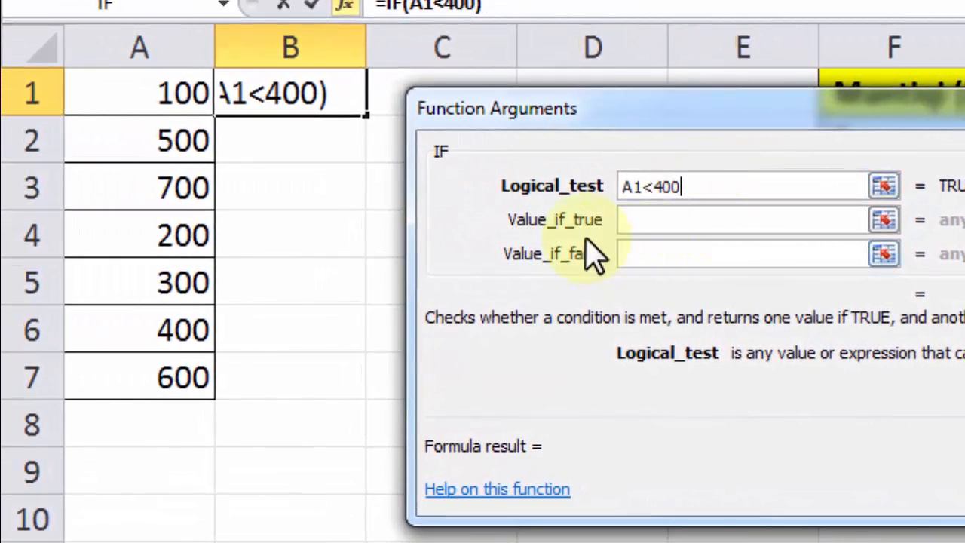
Step: Set the IF function's true value to A1*2 and false value to A1/2, and enter the formula
left_click(671, 222)
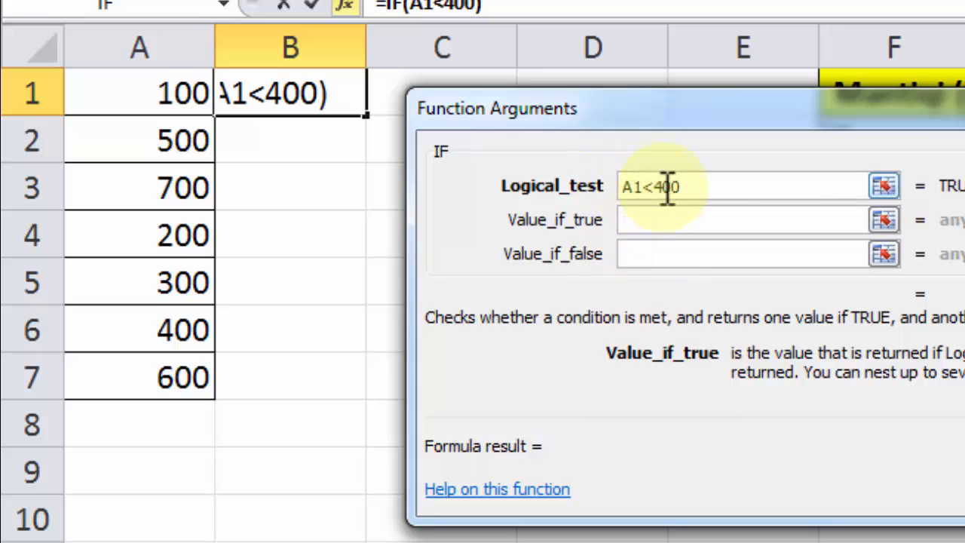
left_click(181, 95)
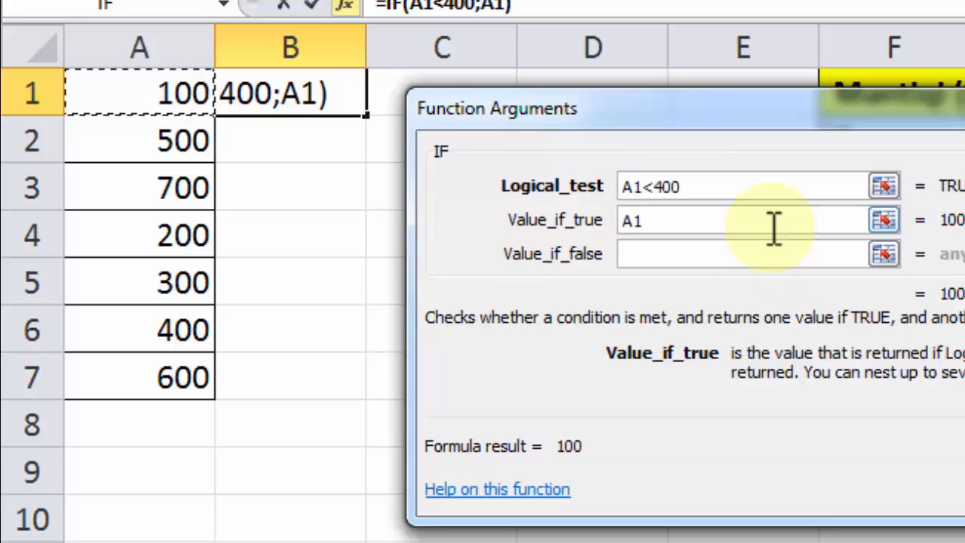
type("*2")
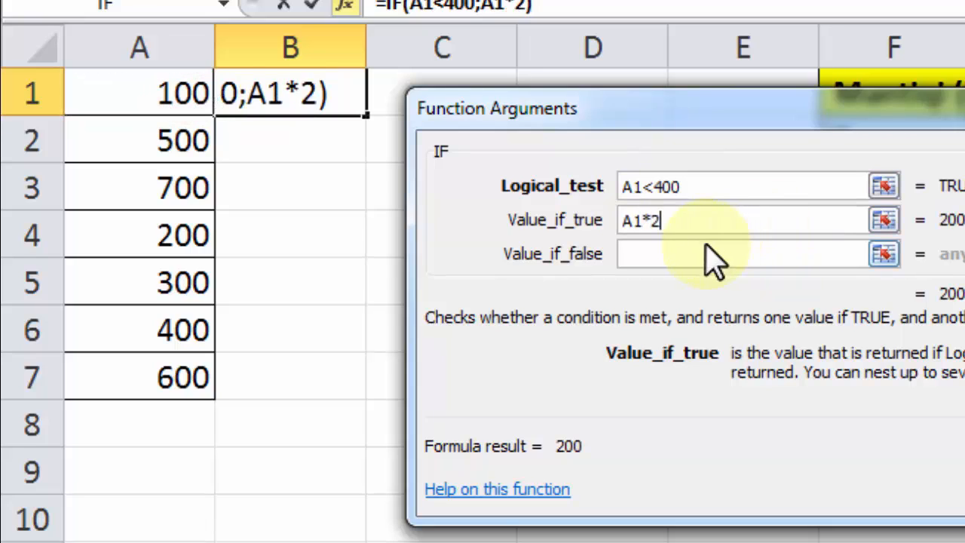
left_click(674, 256)
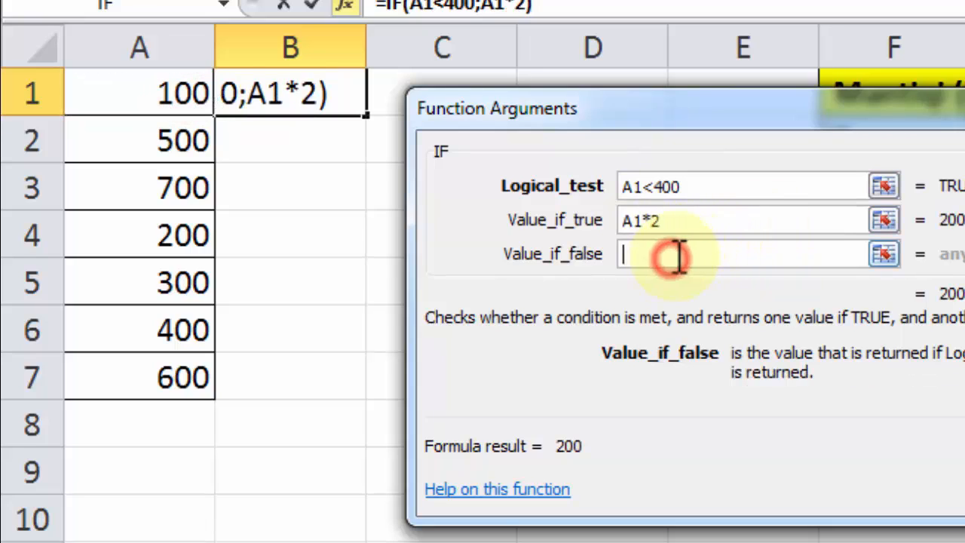
left_click(157, 113)
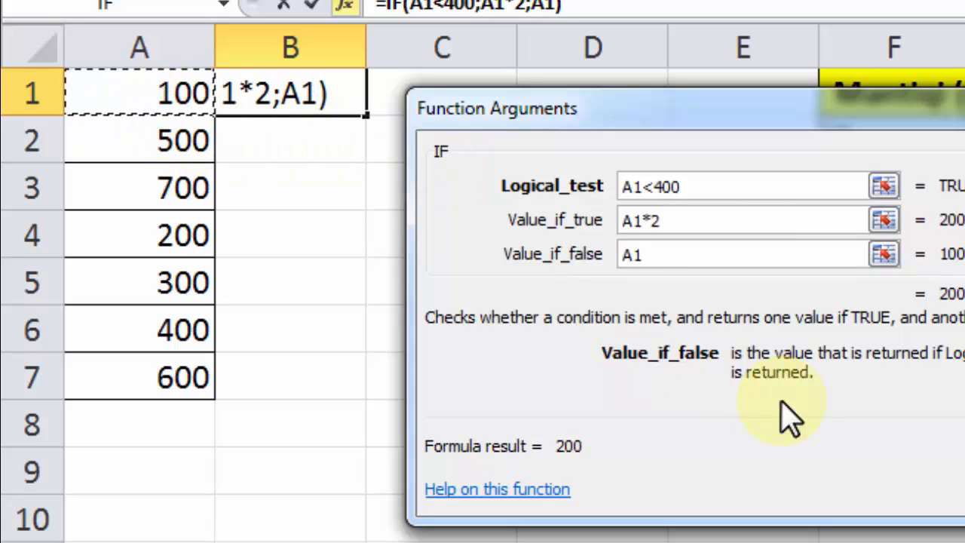
type("/2")
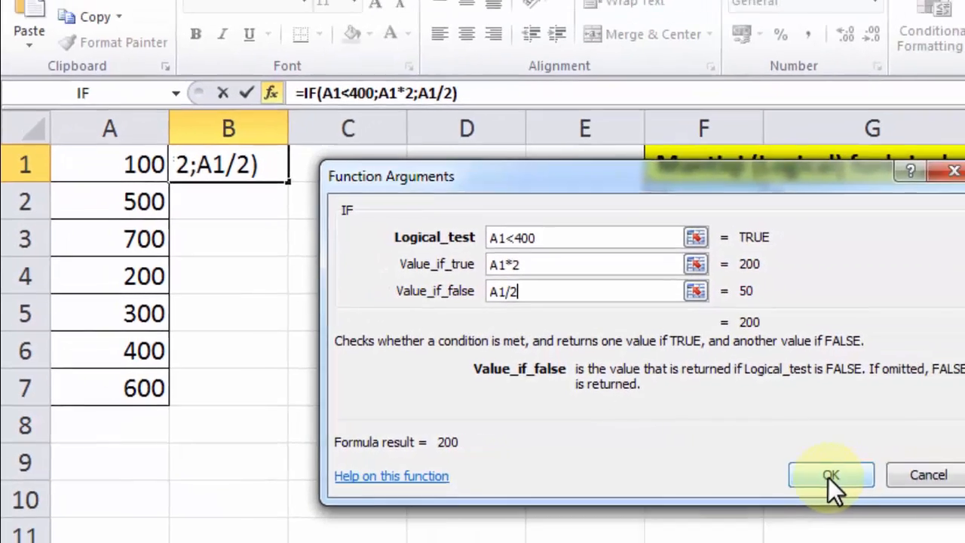
left_click(784, 475)
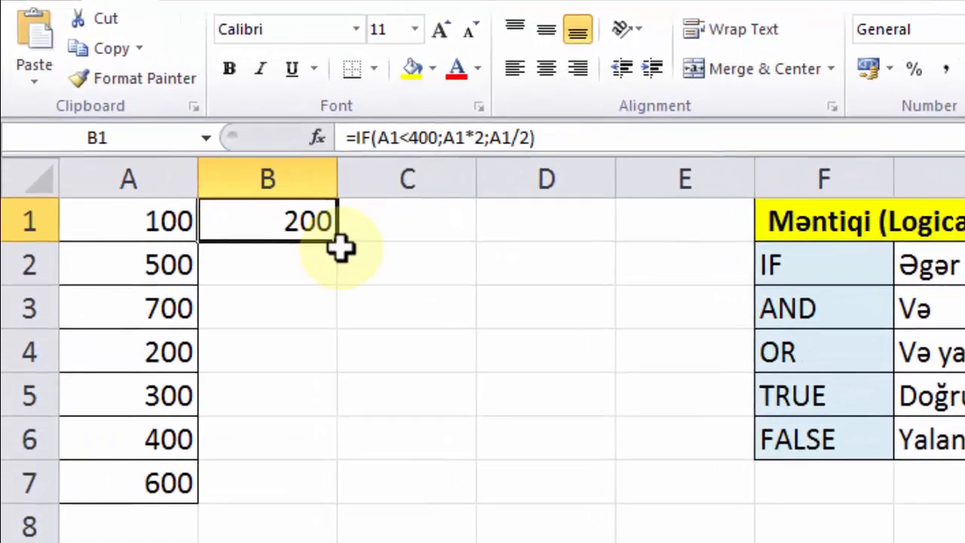
Step: Fill the IF formula from B1 down to B7 and widen column B
left_click_drag(345, 249, 314, 512)
left_click(463, 409)
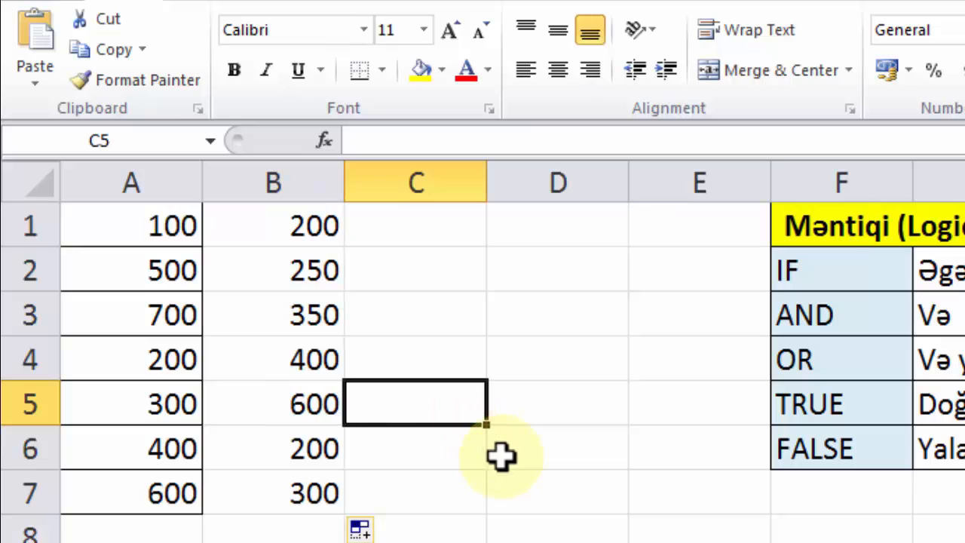
left_click_drag(345, 181, 530, 198)
left_click(373, 273)
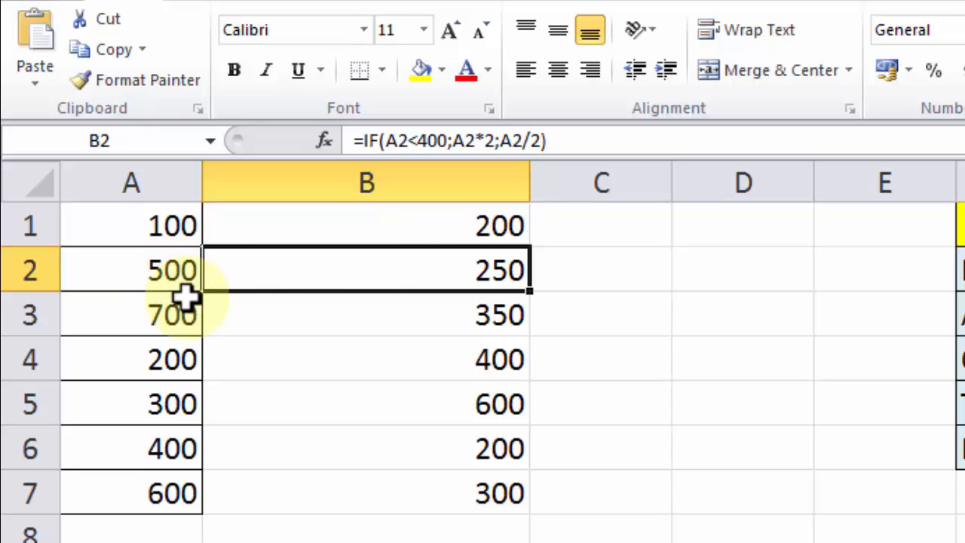
left_click(162, 311)
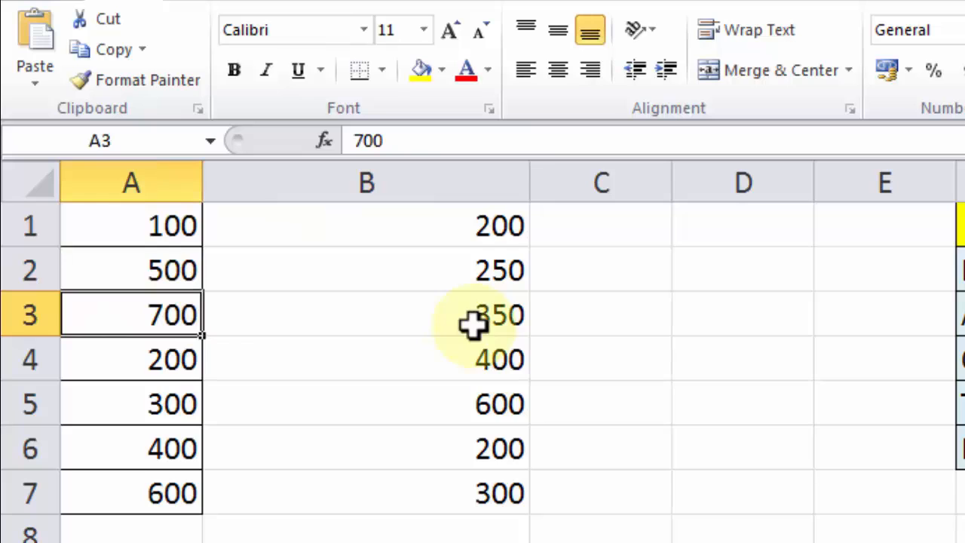
Step: Compare the values in A4 to A7 with their IF results in column B
left_click(172, 367)
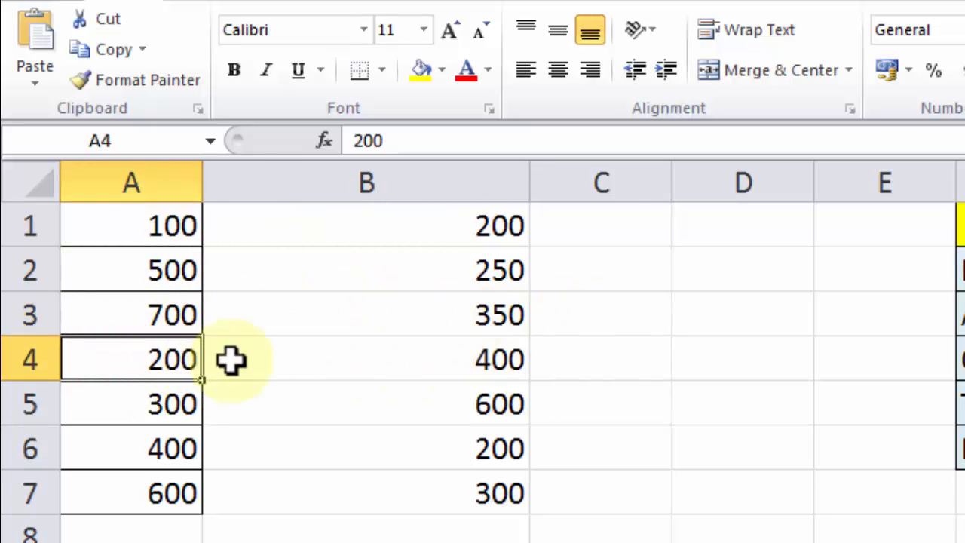
left_click(125, 403)
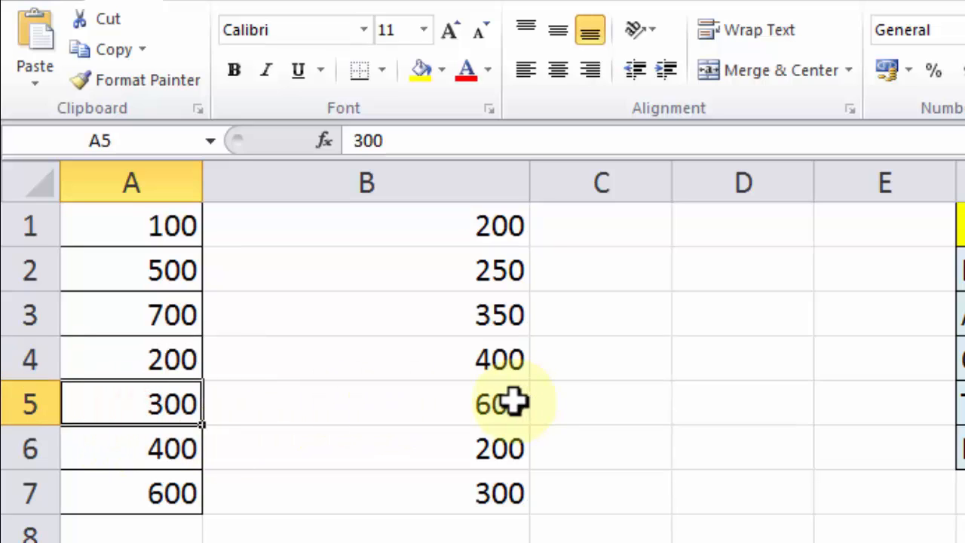
left_click(181, 447)
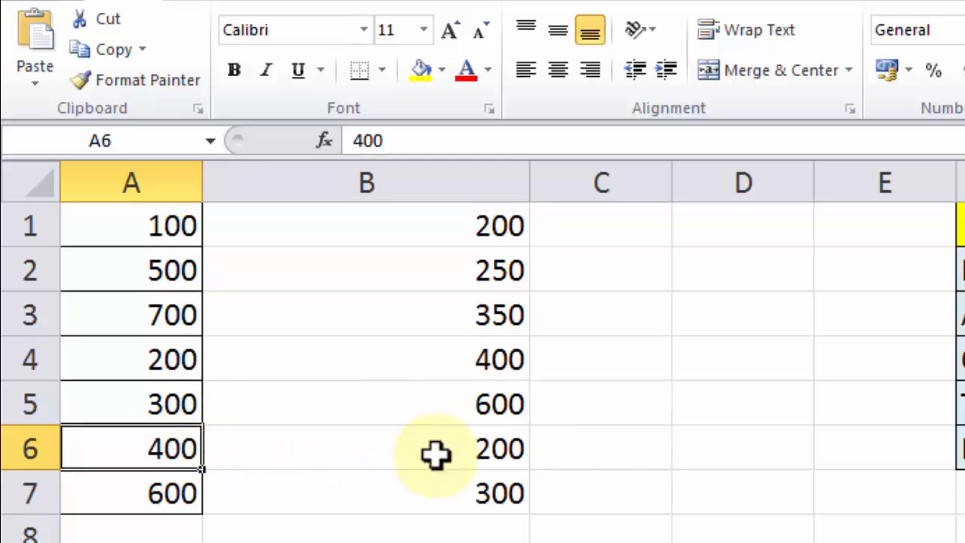
left_click(141, 494)
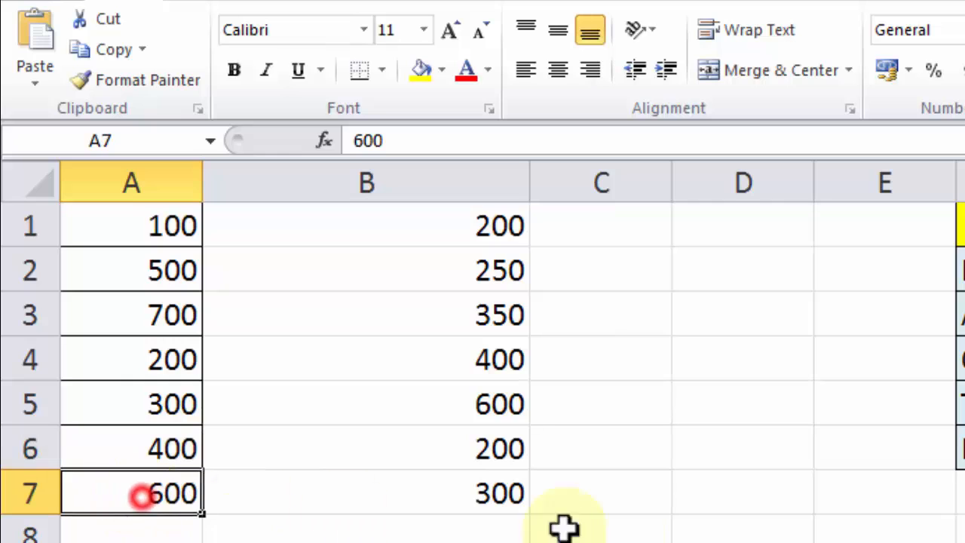
Step: Examine the IF formulas in B1, B2 and B6 against the column A values they refer to
left_click(370, 230)
left_click(591, 133)
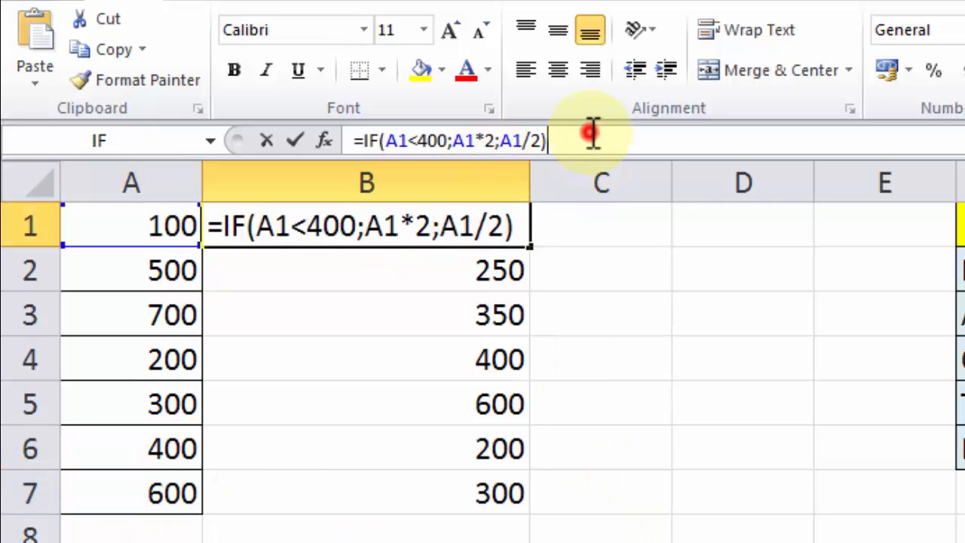
left_click(524, 225)
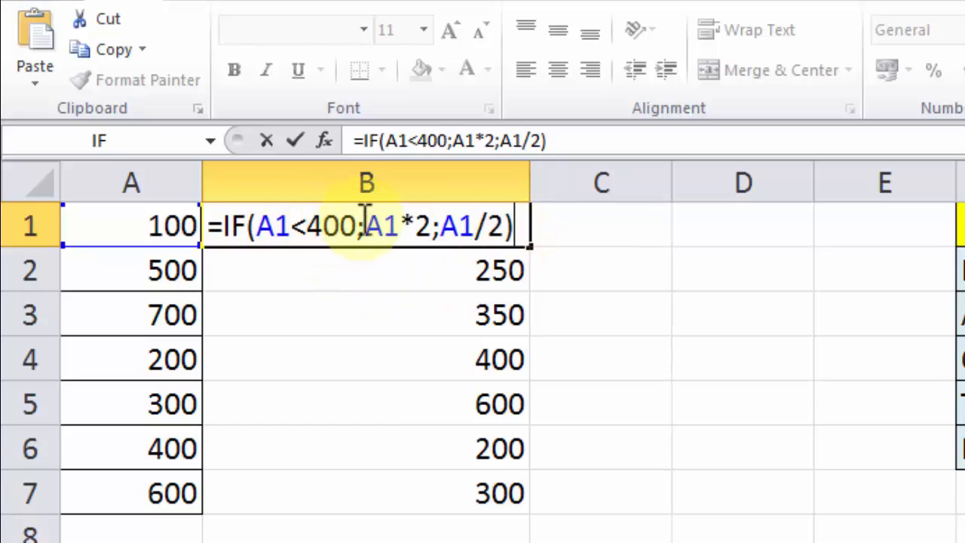
left_click(417, 272)
left_click(567, 141)
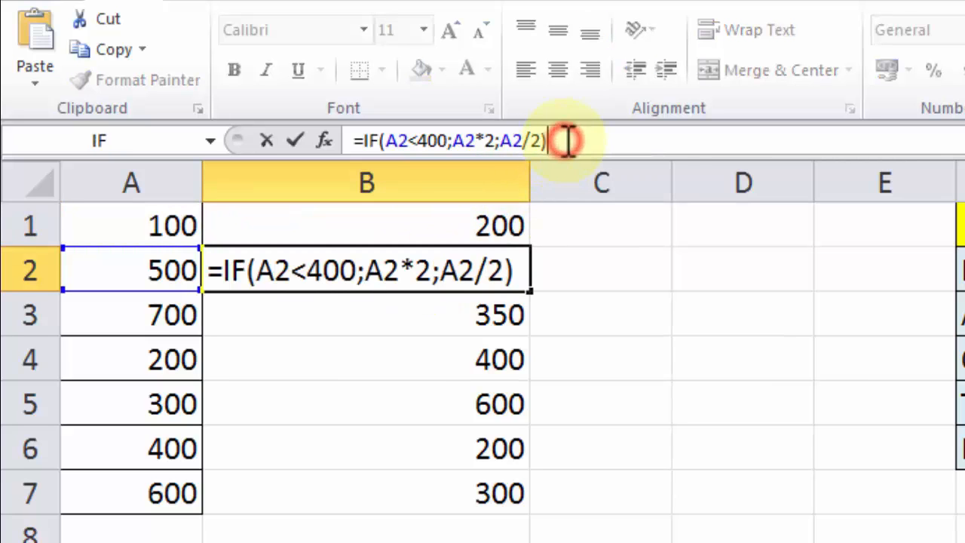
left_click(497, 266)
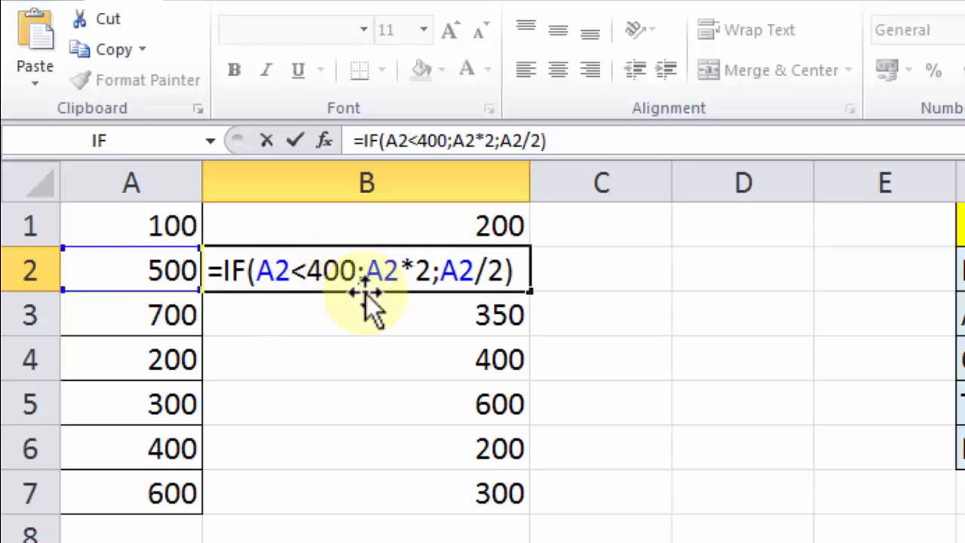
left_click(571, 273)
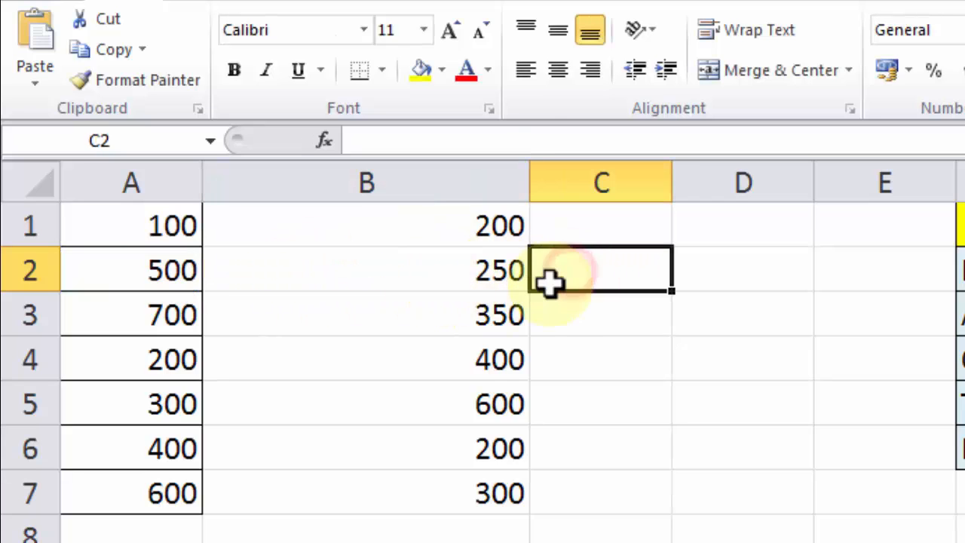
left_click(384, 444)
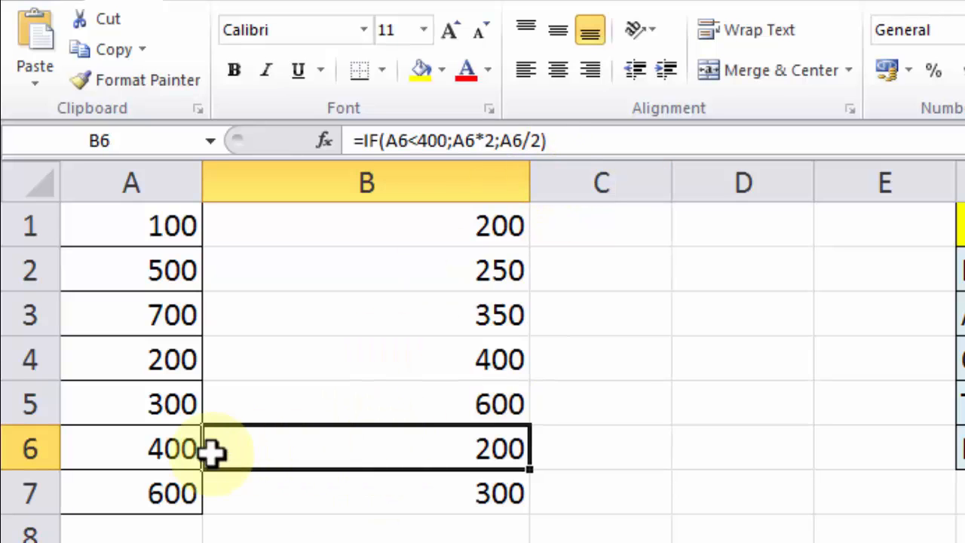
left_click(622, 145)
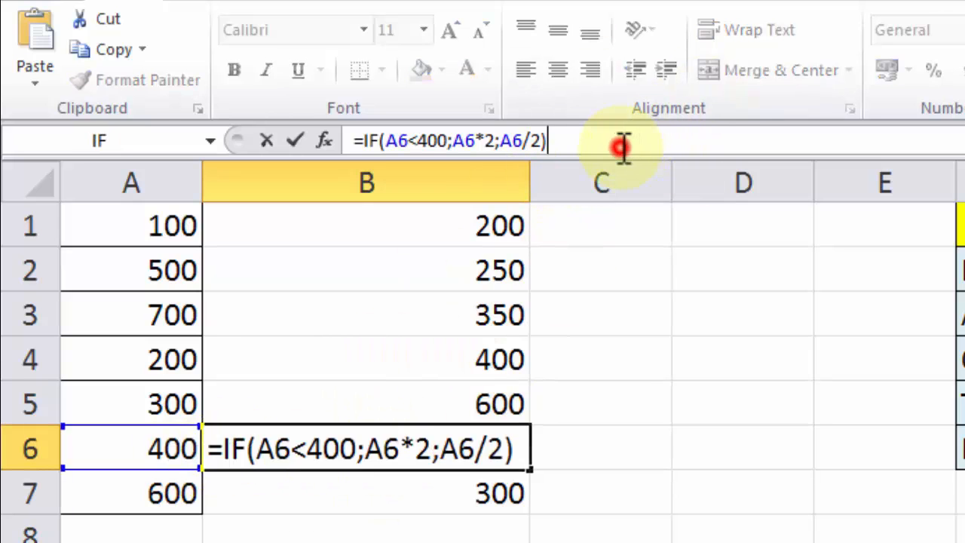
left_click(527, 447)
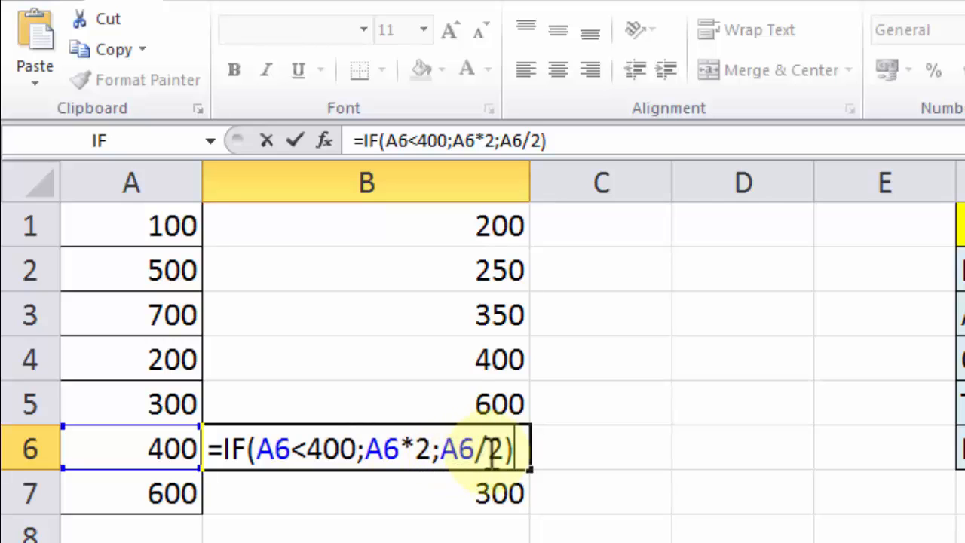
left_click(346, 504)
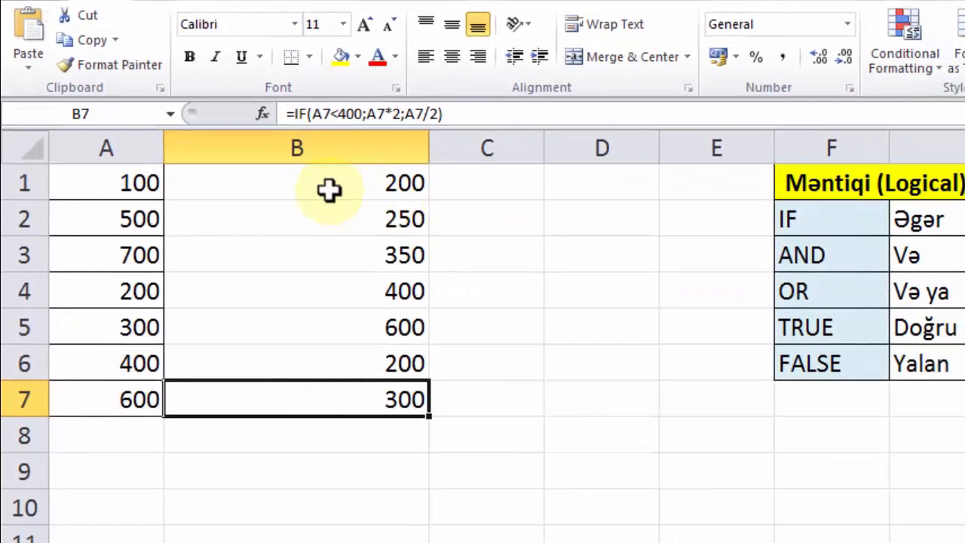
Step: Clear the IF formulas from B1:B7
left_click_drag(329, 190, 312, 396)
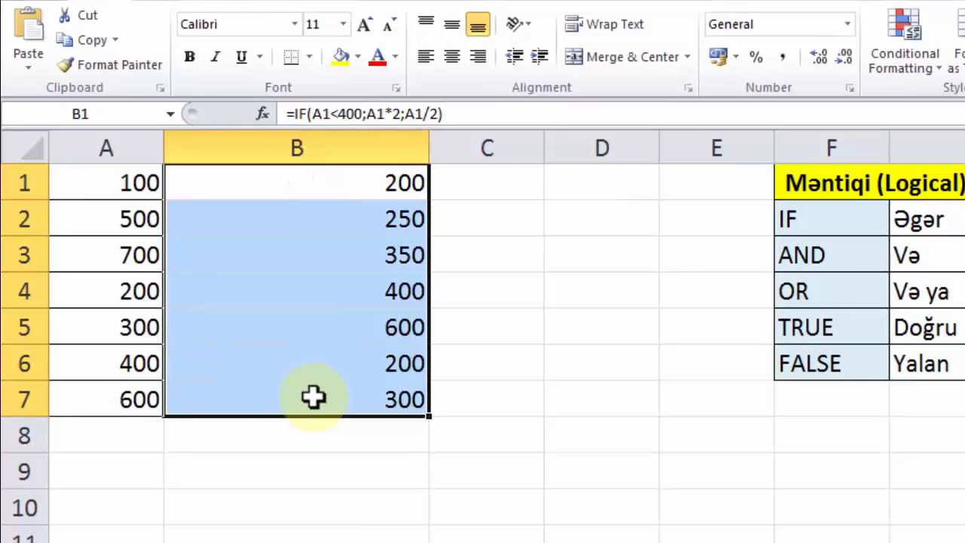
key("Delete")
Step: Review the AND and OR entries in the logical functions list in F3:F4
left_click(837, 254)
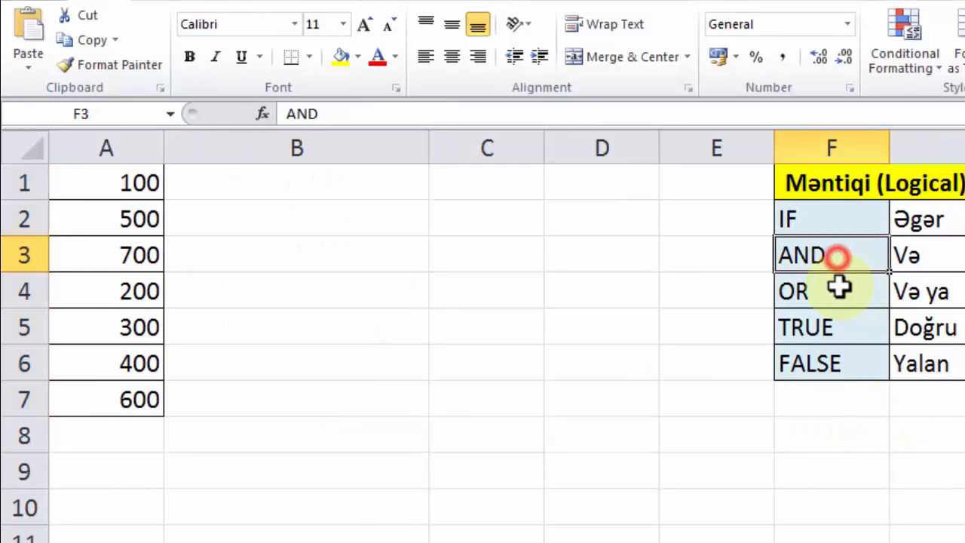
left_click(839, 288)
left_click(849, 255)
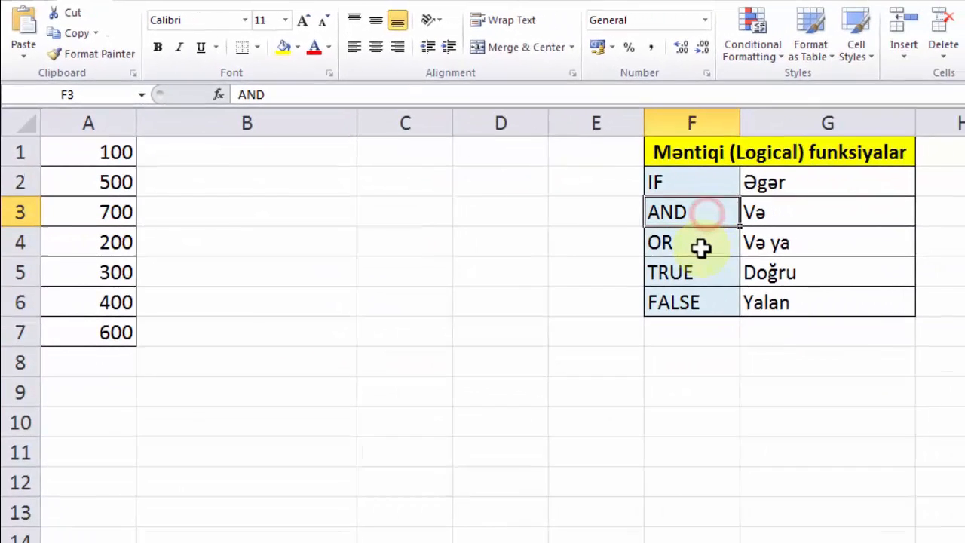
left_click(852, 294)
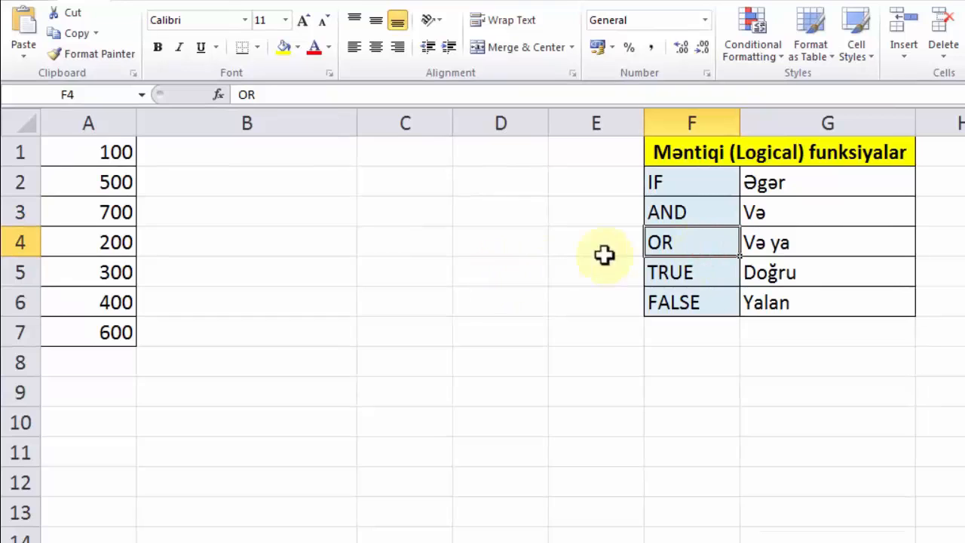
left_click(717, 216)
left_click(702, 243)
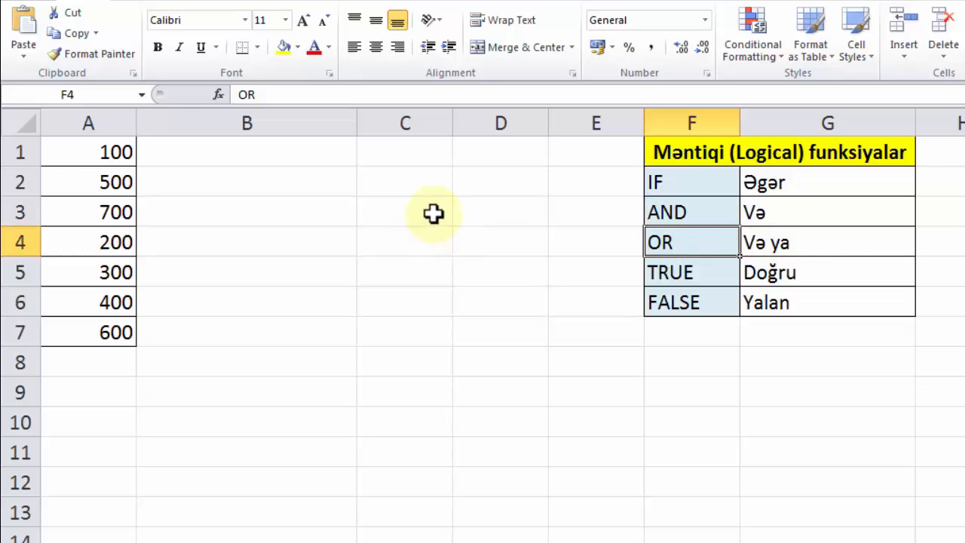
left_click(696, 218)
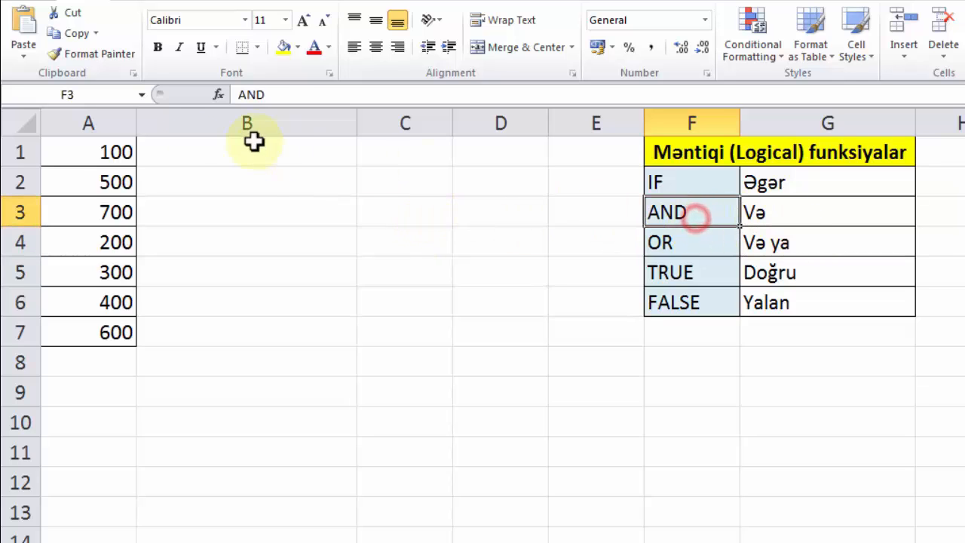
Step: Insert the AND function from the Logical category in B1, keeping column A clear of the arguments dialog
left_click(215, 165)
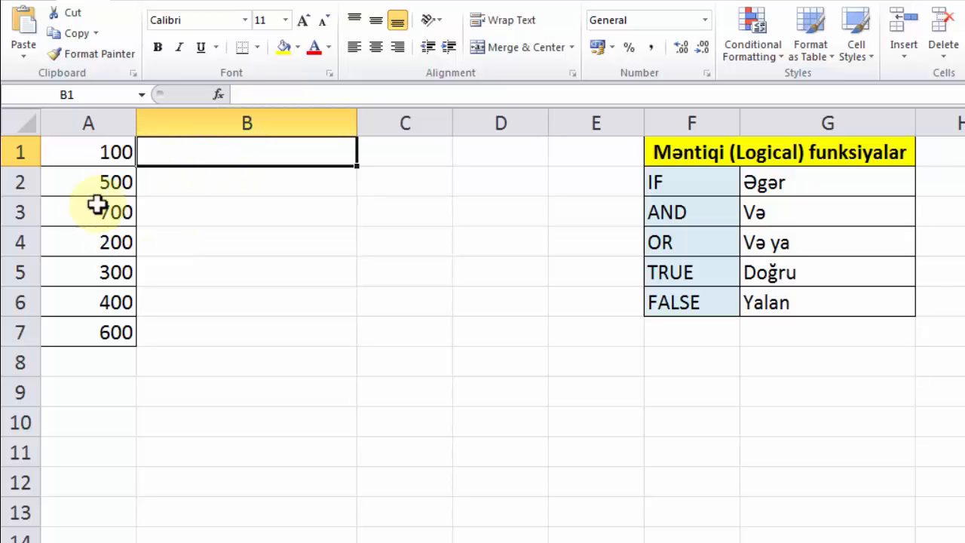
left_click(217, 95)
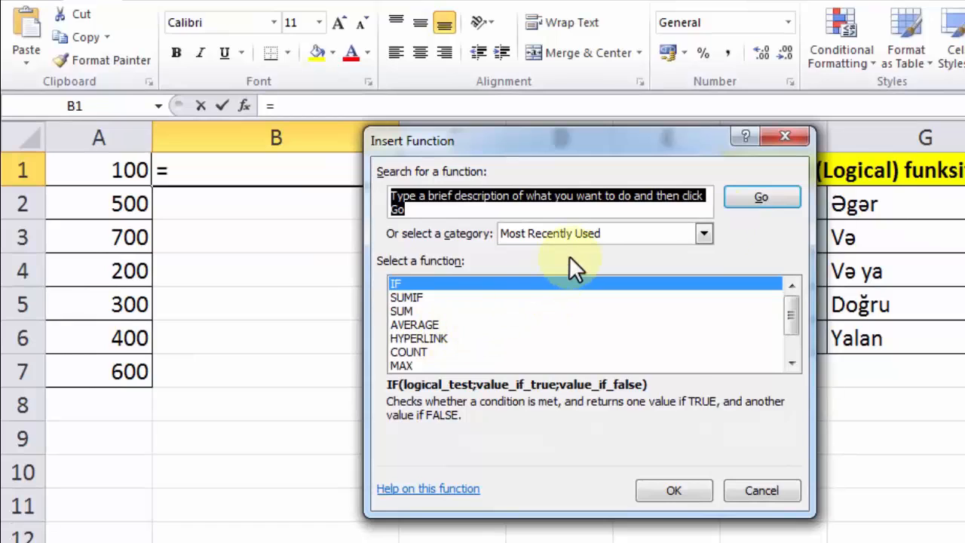
left_click(702, 231)
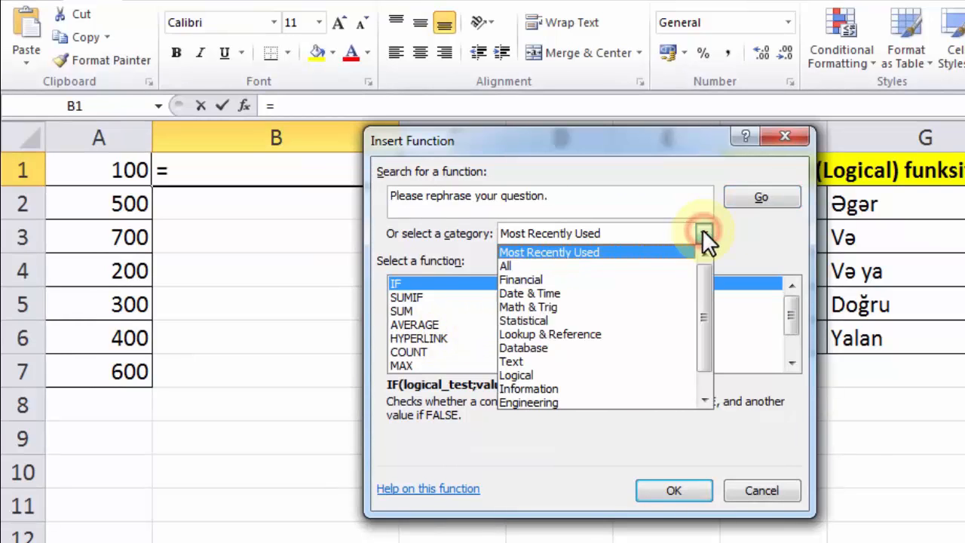
left_click(543, 374)
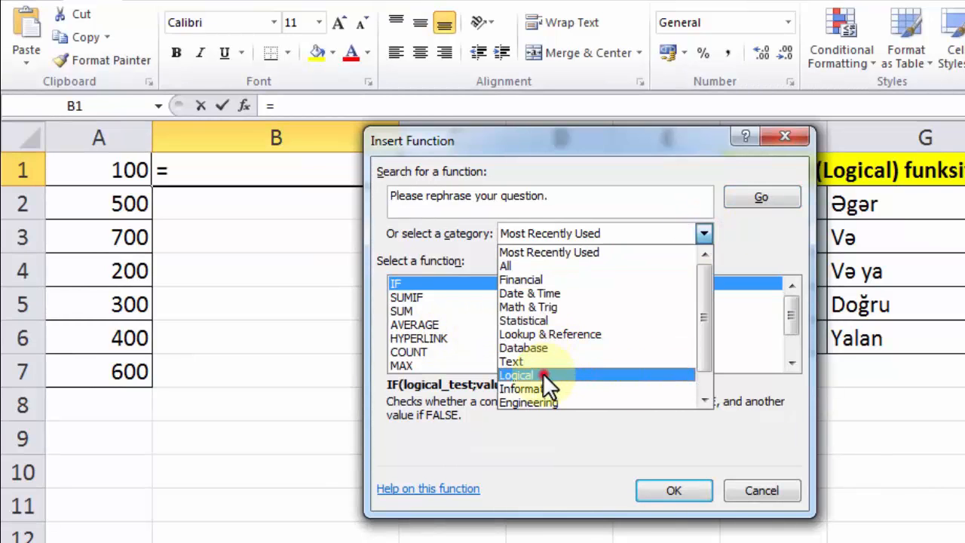
left_click(673, 490)
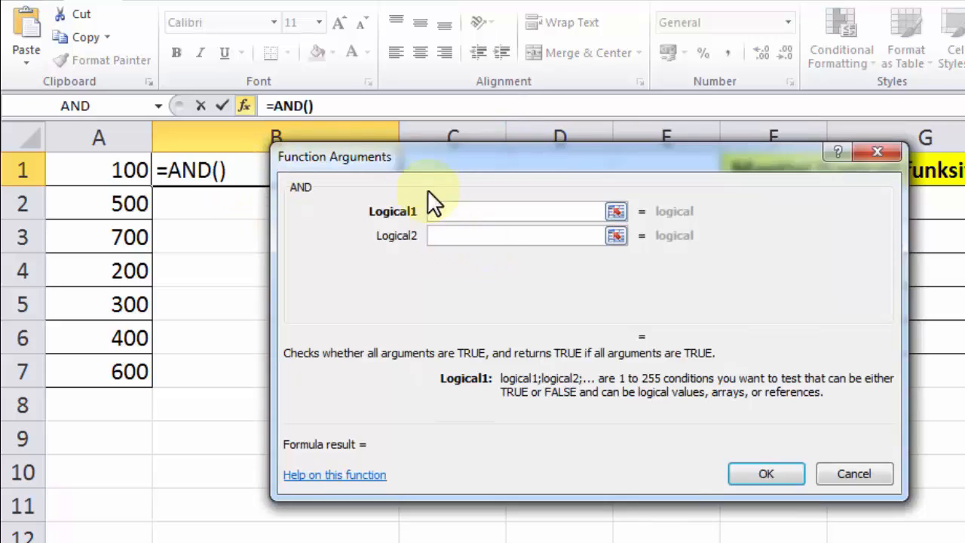
left_click_drag(432, 154, 428, 132)
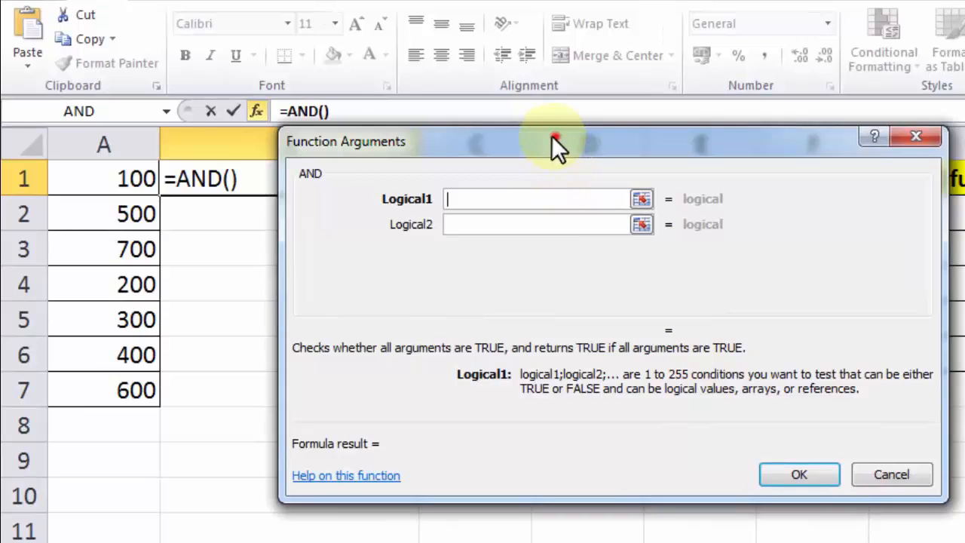
left_click_drag(552, 134, 520, 181)
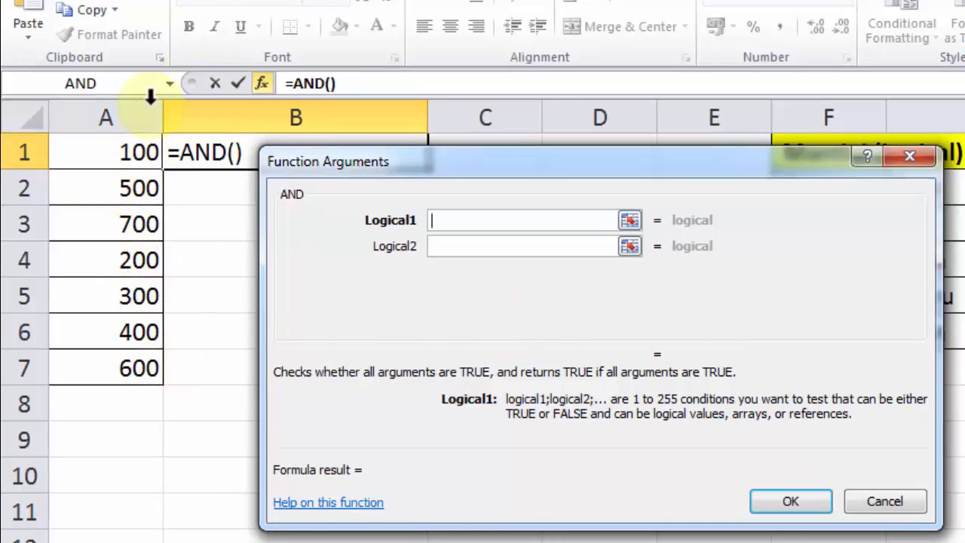
Step: Set the AND function's conditions to A1>200 and A1<600, and enter the formula in B1
left_click(134, 154)
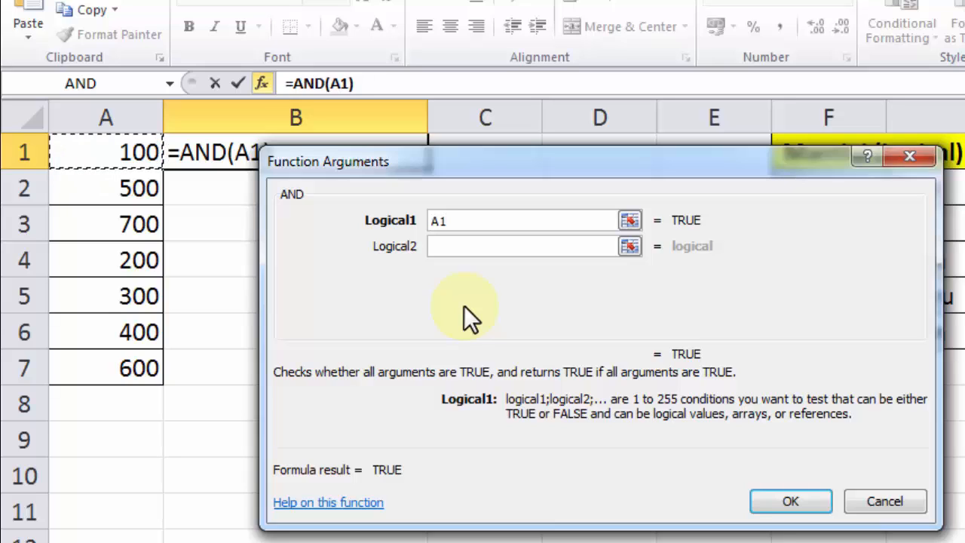
type(">200")
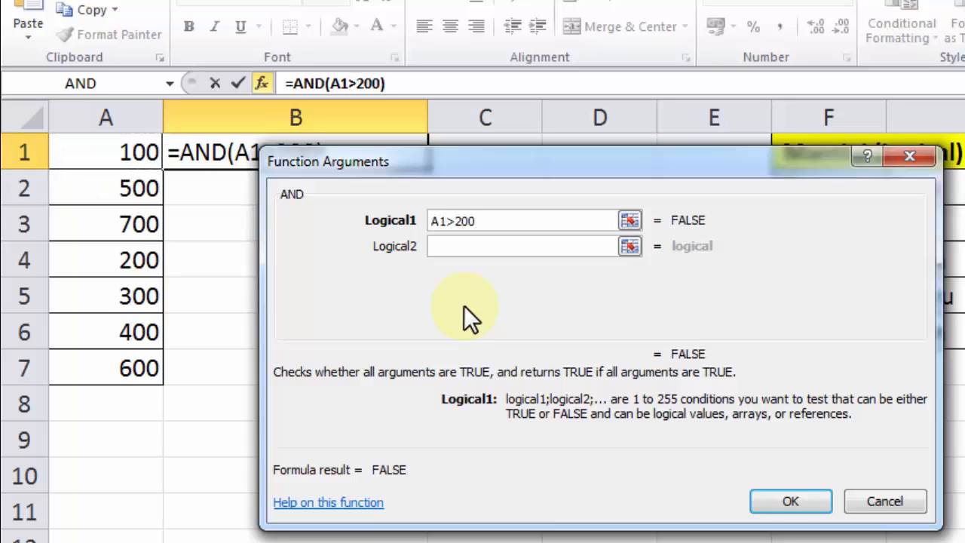
left_click(486, 246)
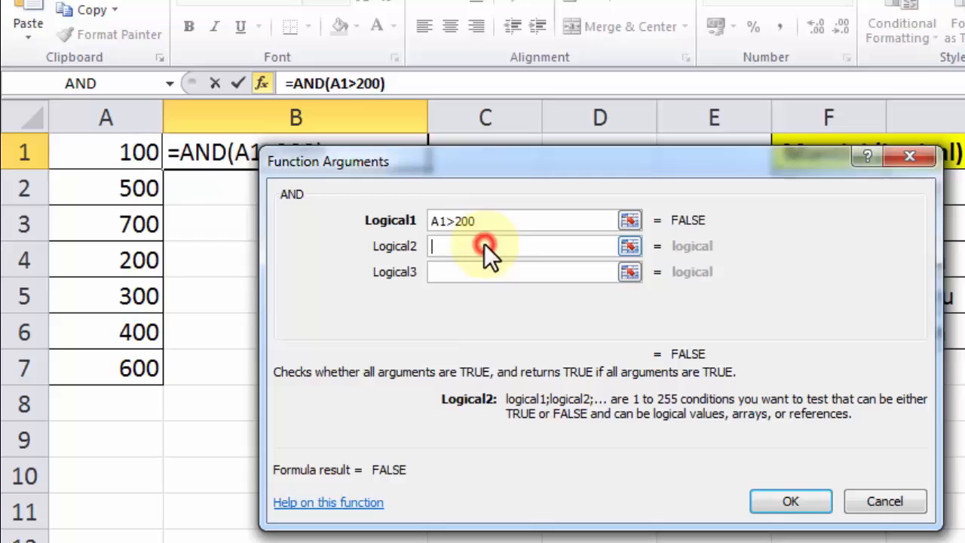
left_click(123, 149)
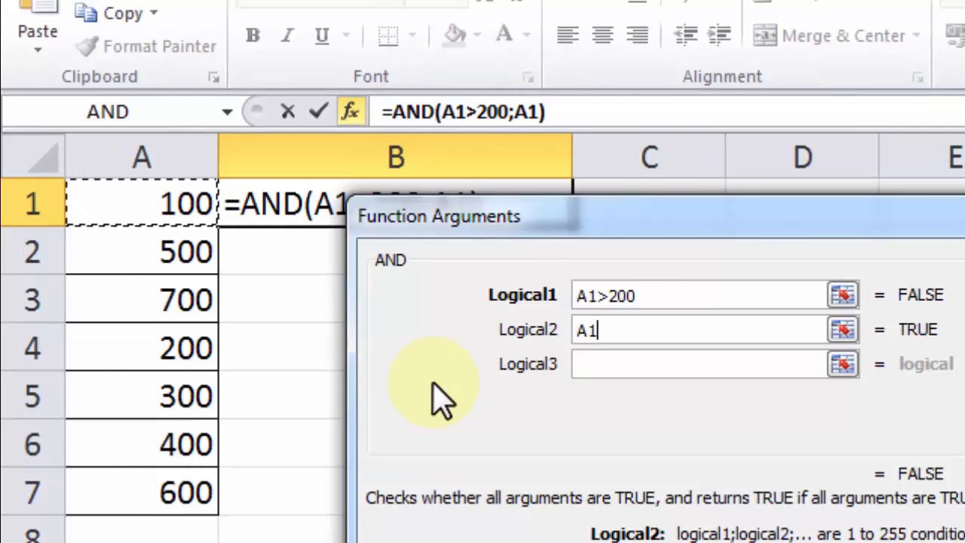
type("<600")
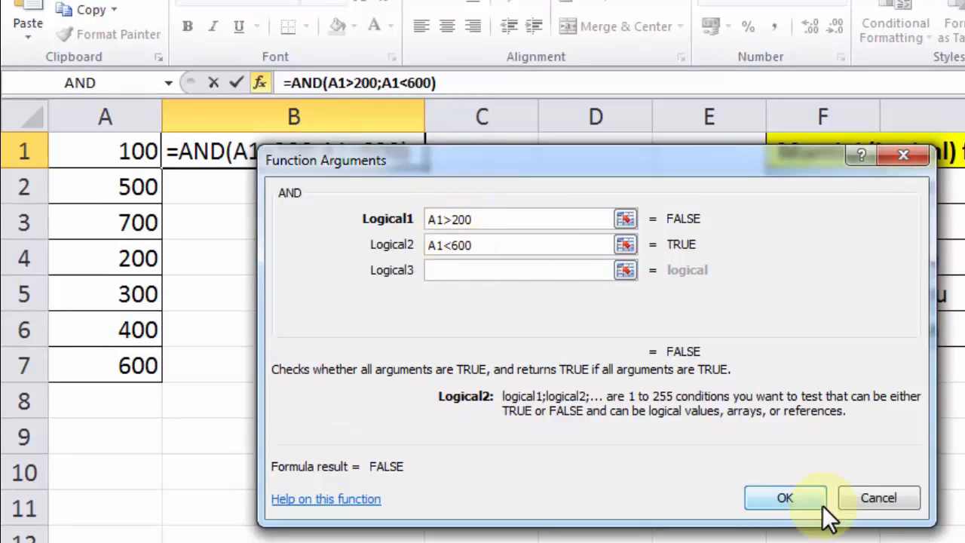
left_click(792, 499)
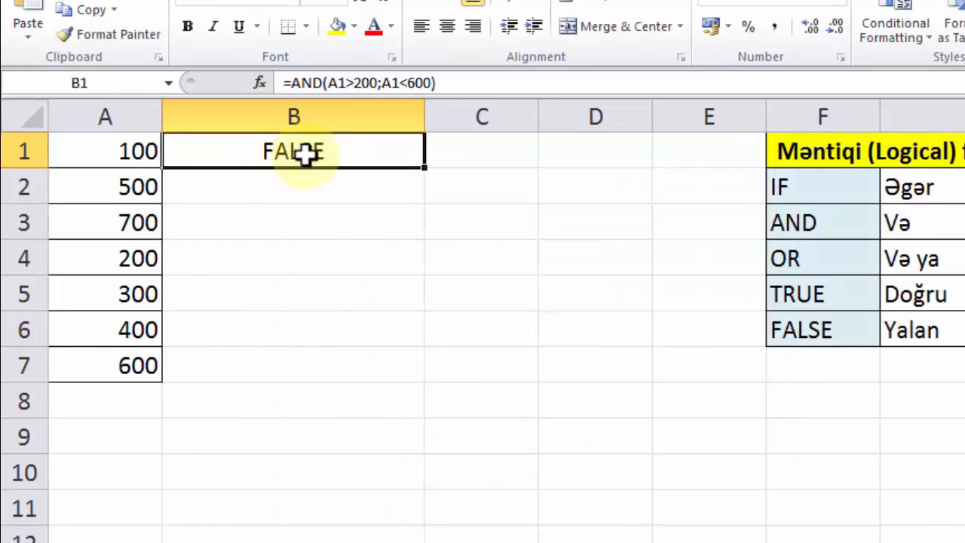
Step: Check the AND formula in B1 against the value in A1
left_click(486, 85)
left_click(414, 153)
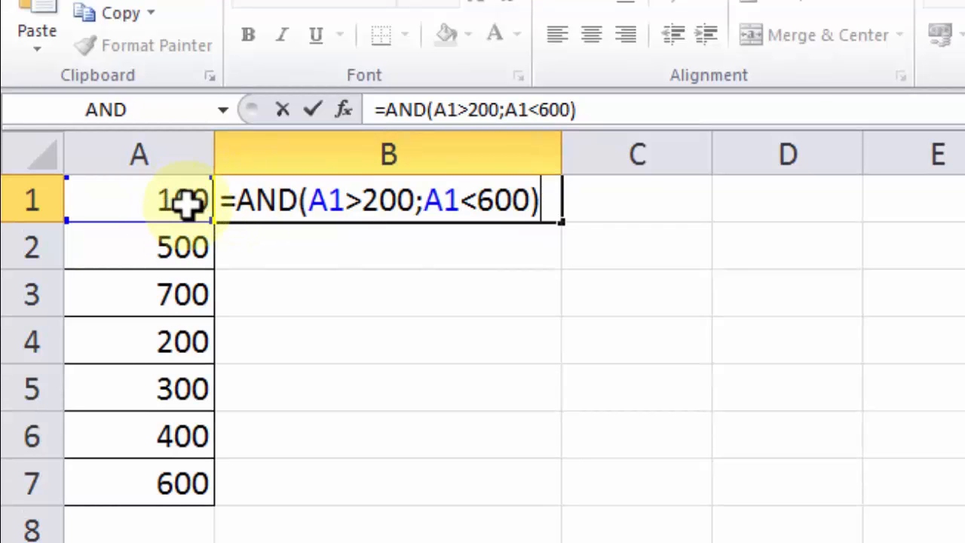
left_click(614, 208)
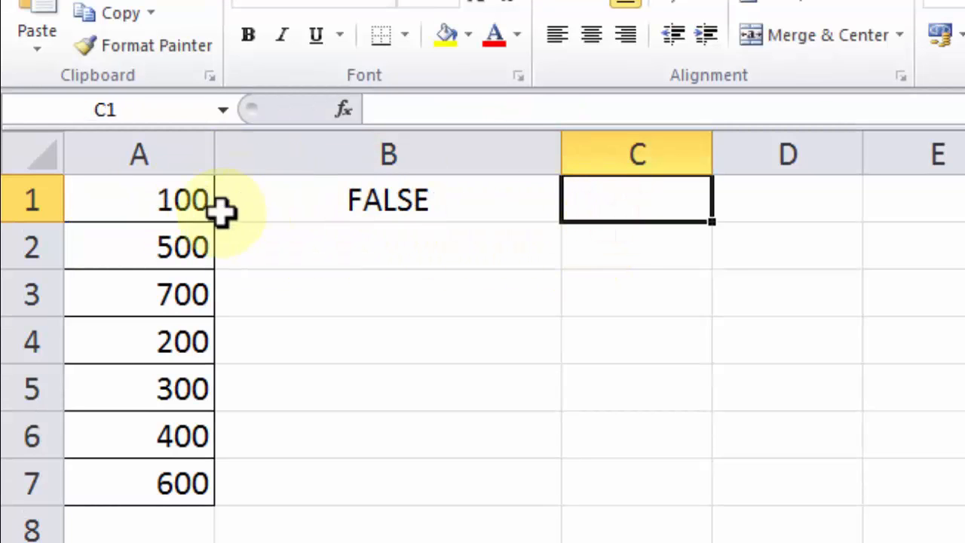
left_click(470, 201)
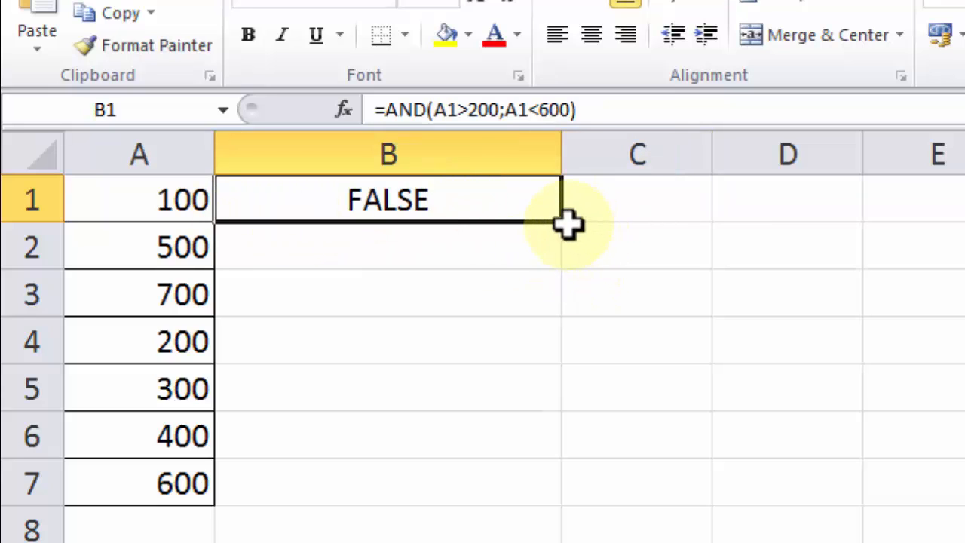
Step: Fill the AND formula from B1 down through B7 and go through the copied formulas cell by cell
left_click_drag(563, 223, 558, 449)
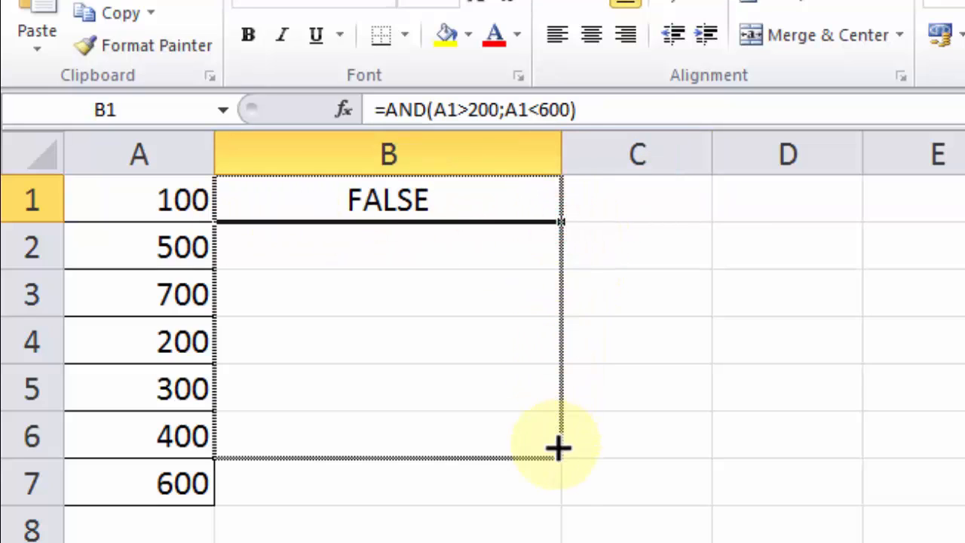
left_click_drag(556, 487, 555, 499)
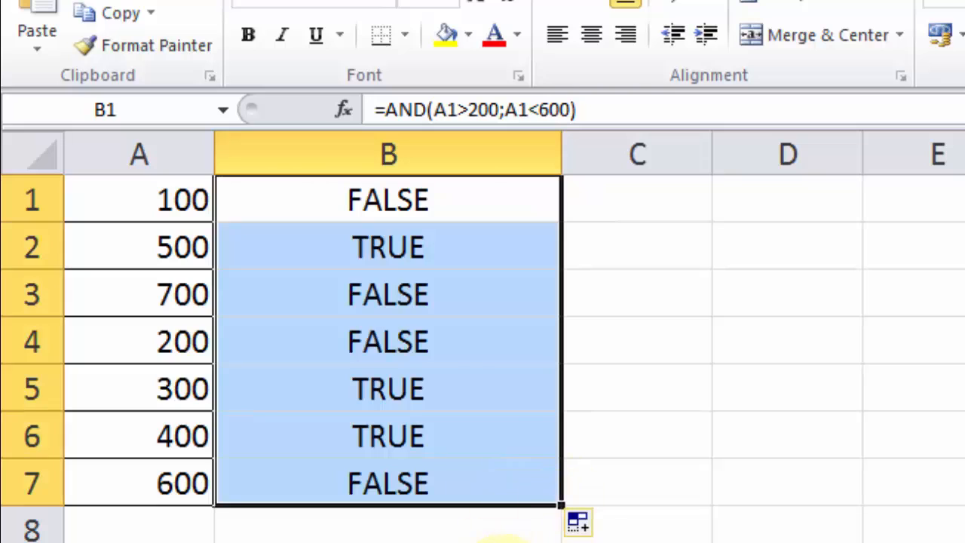
left_click(493, 256)
left_click(468, 213)
left_click(465, 250)
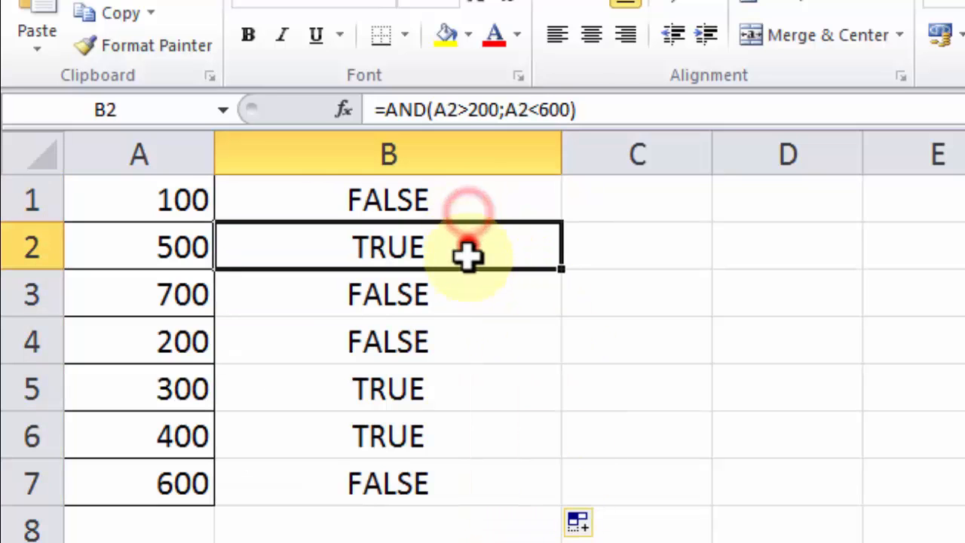
left_click(467, 295)
left_click(459, 339)
left_click(461, 422)
left_click(457, 394)
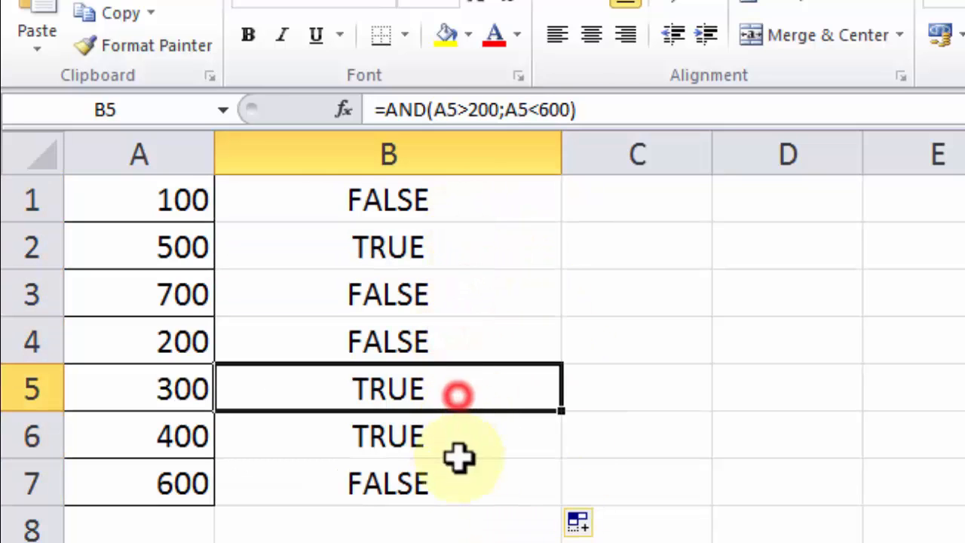
left_click(446, 492)
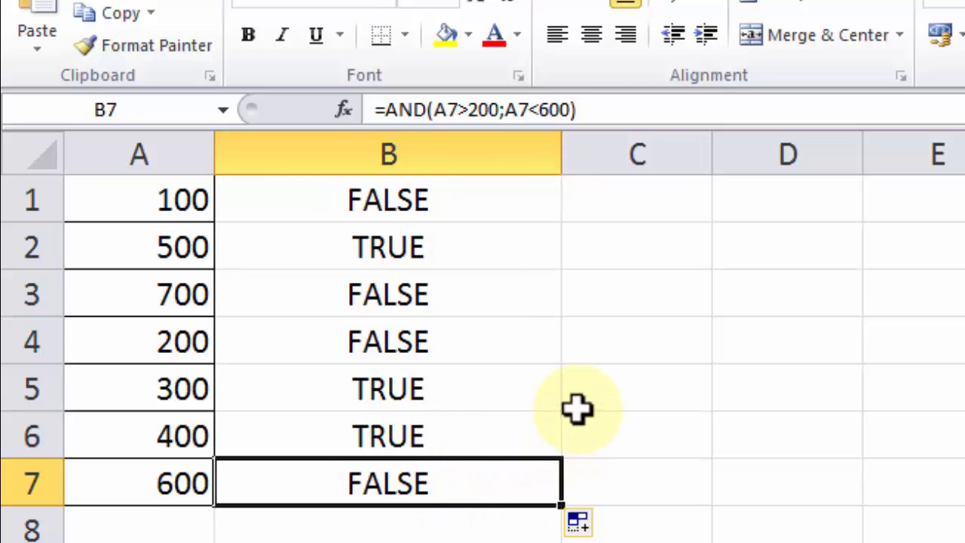
Step: Check the AND formulas in B2 and B3 against the values in A2 and A3, leaving both formulas as they are
left_click(476, 254)
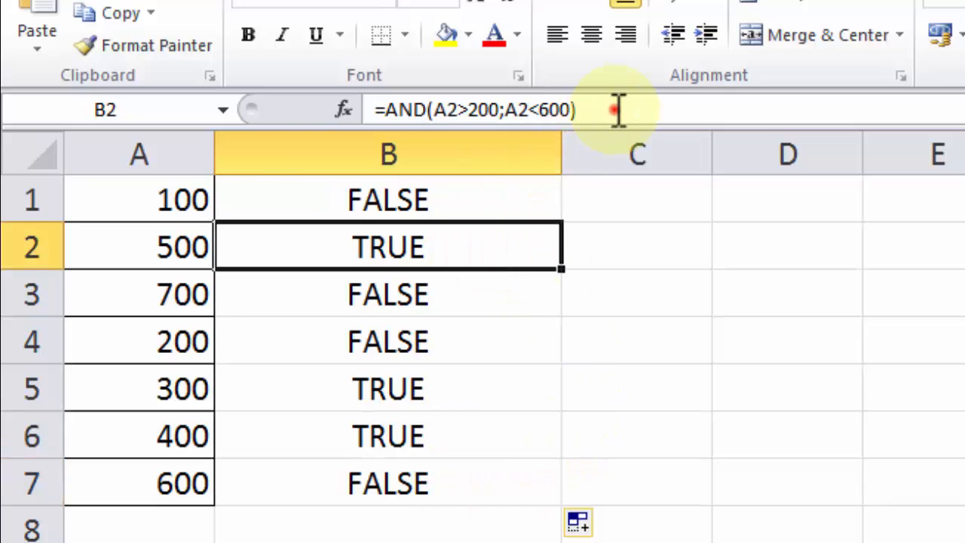
left_click(616, 110)
left_click(542, 248)
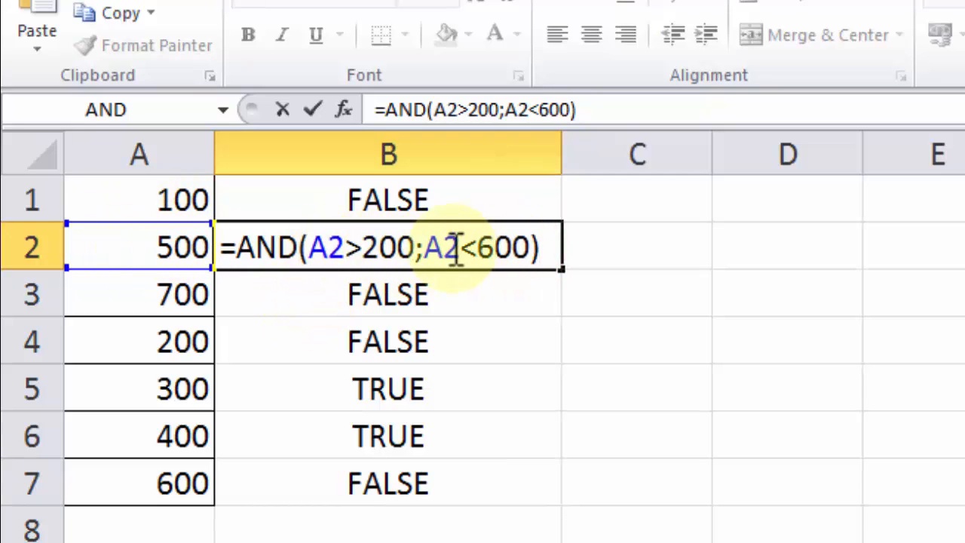
left_click(619, 249)
left_click(435, 296)
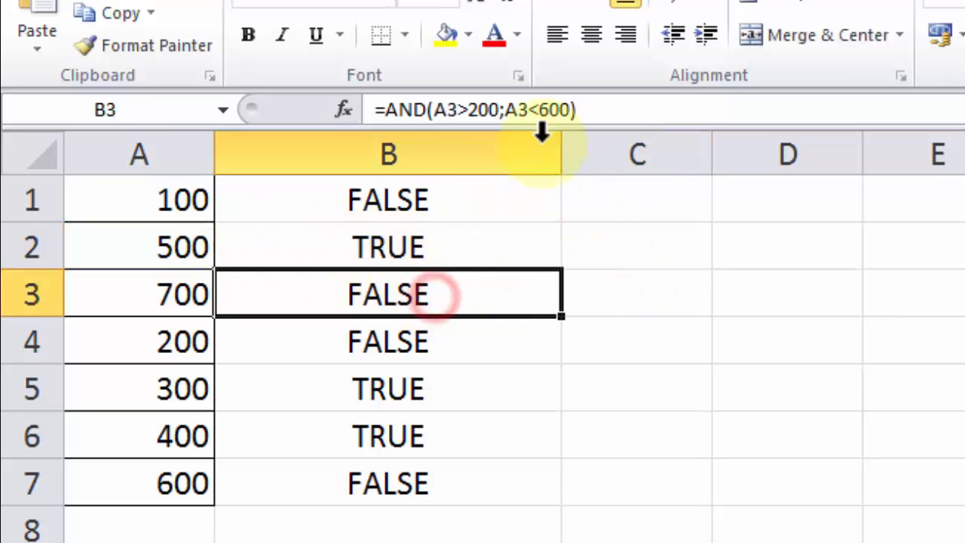
left_click(621, 97)
left_click(546, 297)
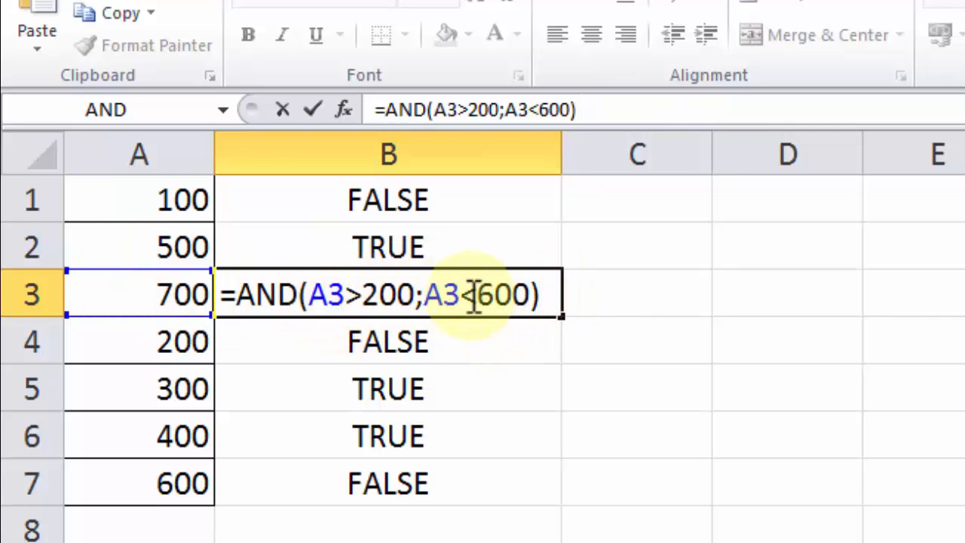
left_click(633, 288)
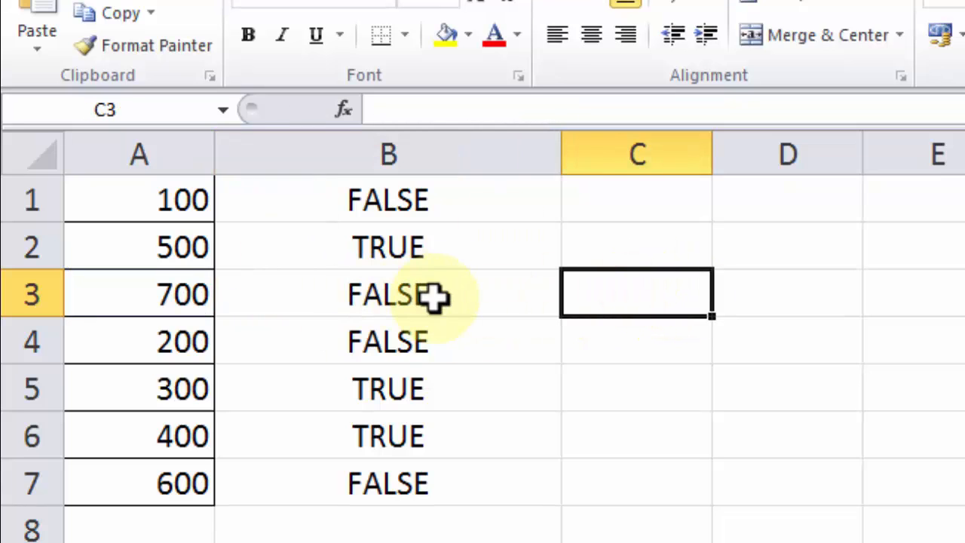
Step: Check the conditions of the AND formulas in B4 and B5 against the values in A4 and A5
left_click(442, 334)
left_click(601, 108)
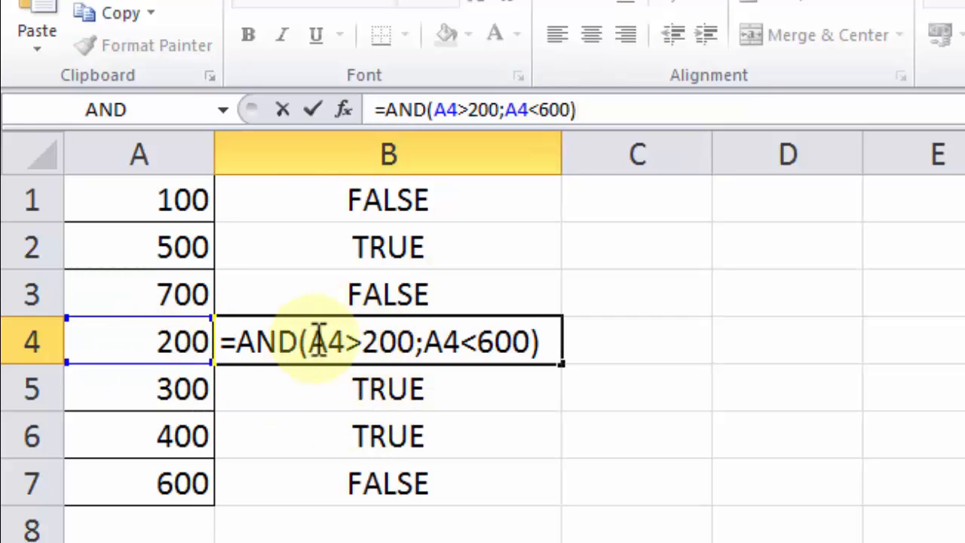
left_click(551, 343)
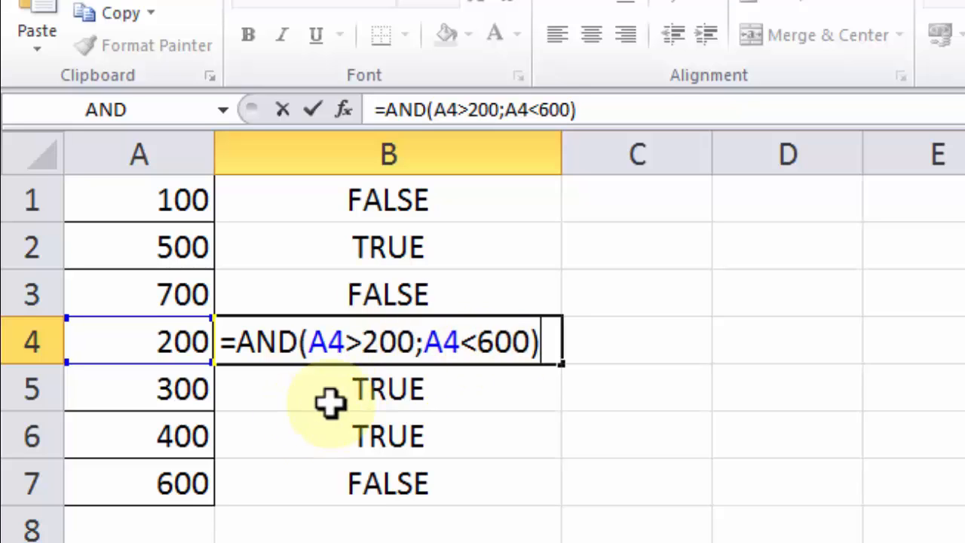
left_click(642, 343)
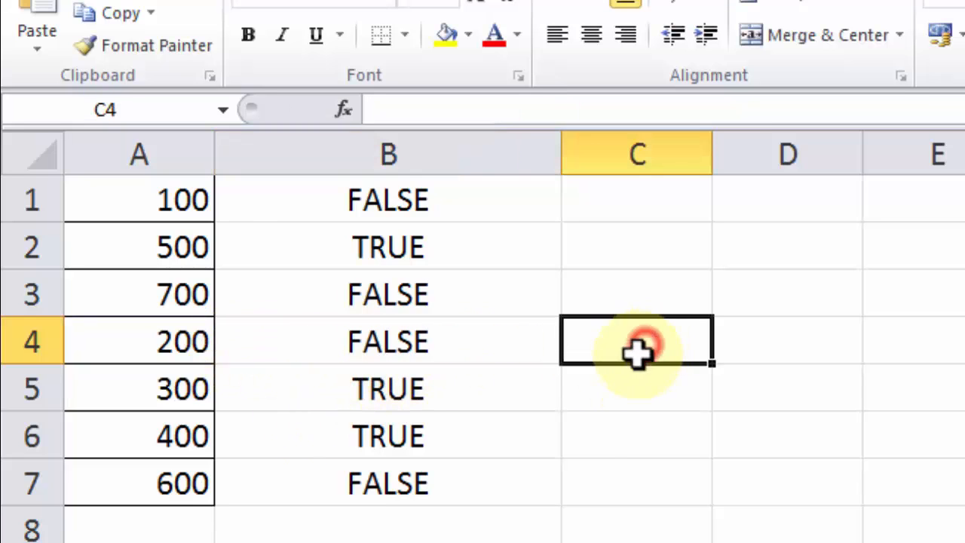
left_click(471, 397)
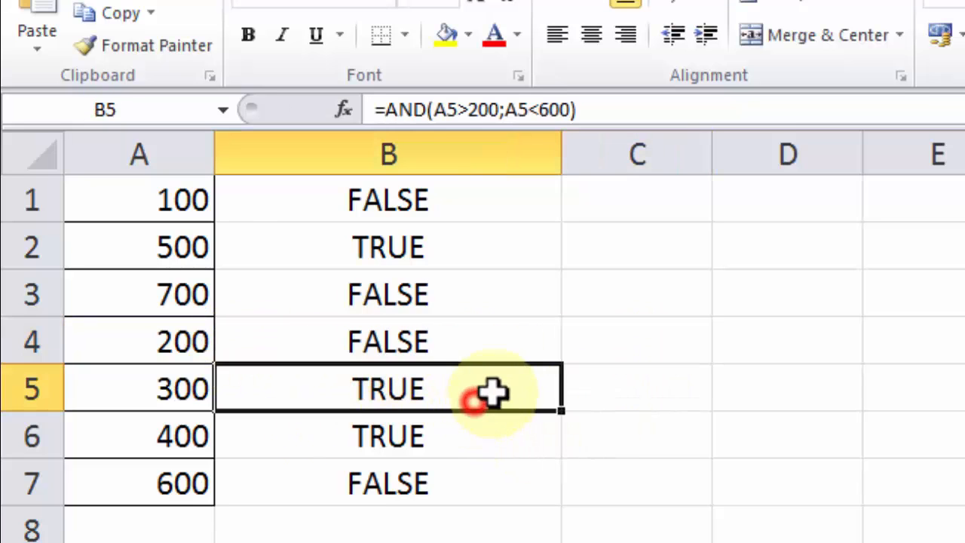
left_click(609, 108)
left_click(548, 389)
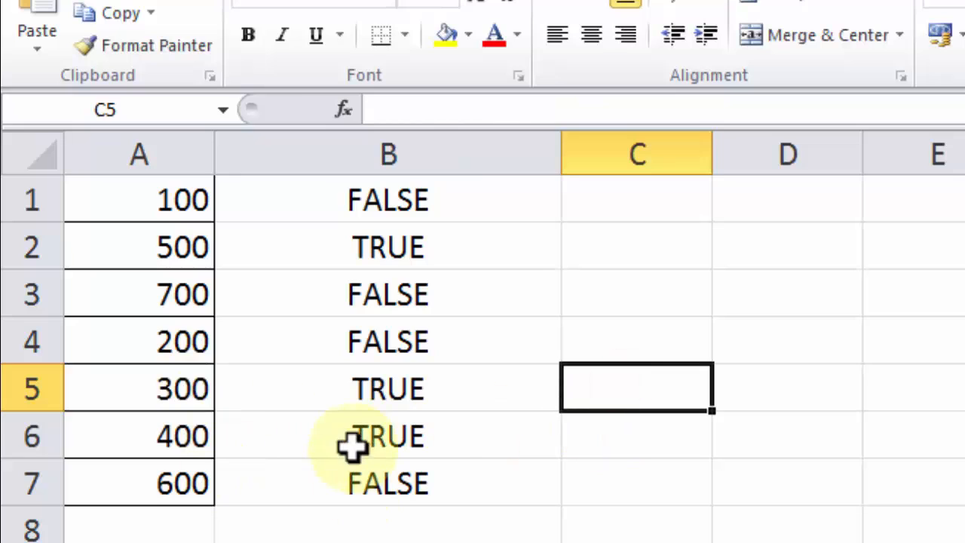
Step: Examine the AND formulas in B6 and B7 and compare their conditions with the values in A6 and A7
left_click(431, 432)
left_click(610, 111)
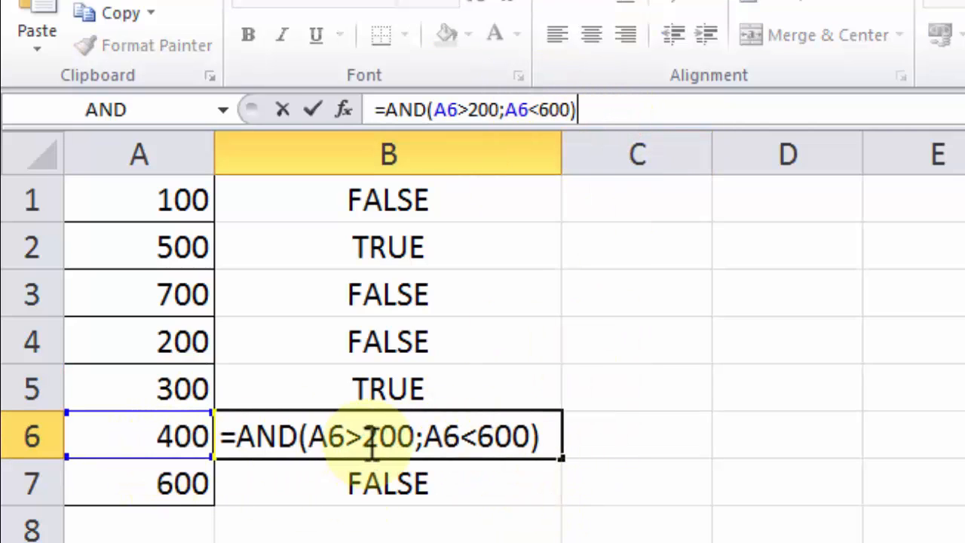
left_click(542, 437)
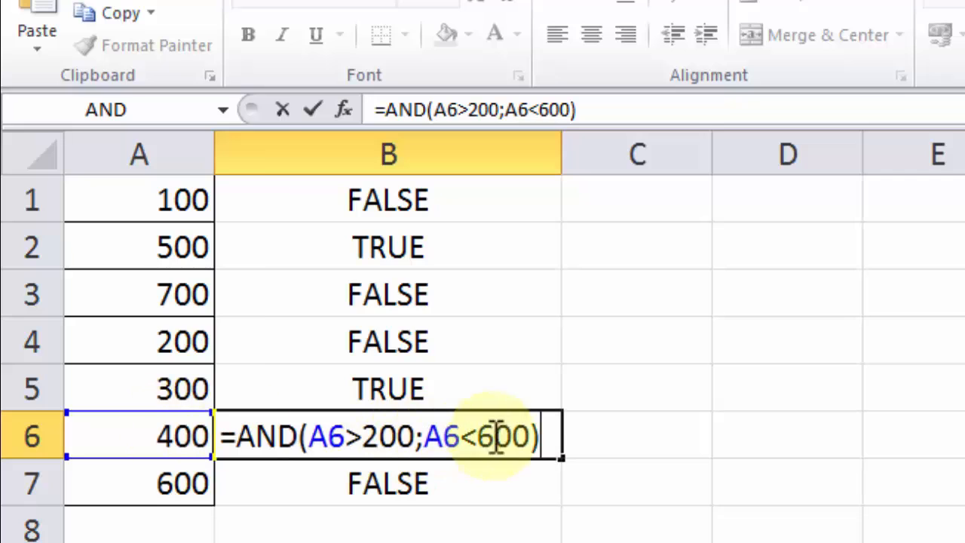
left_click(585, 441)
left_click(441, 477)
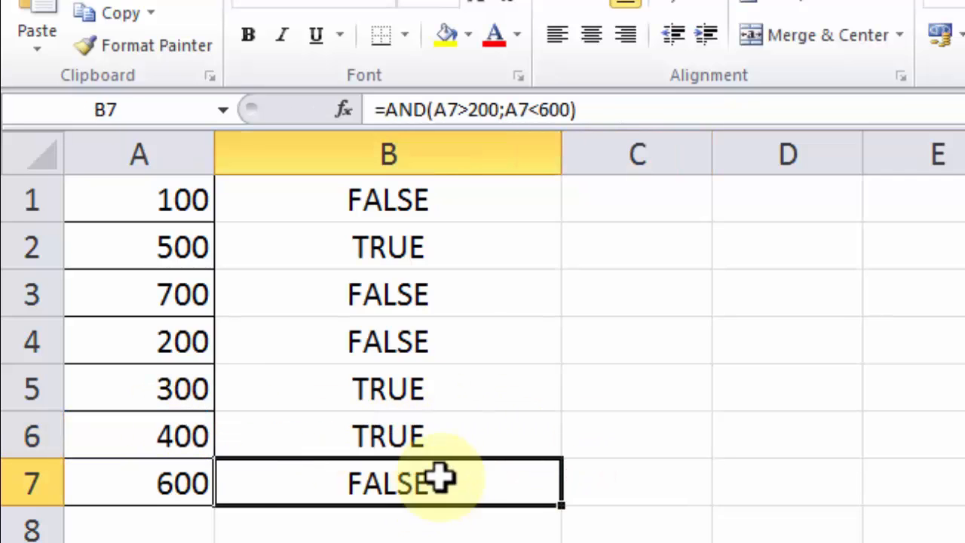
left_click(577, 110)
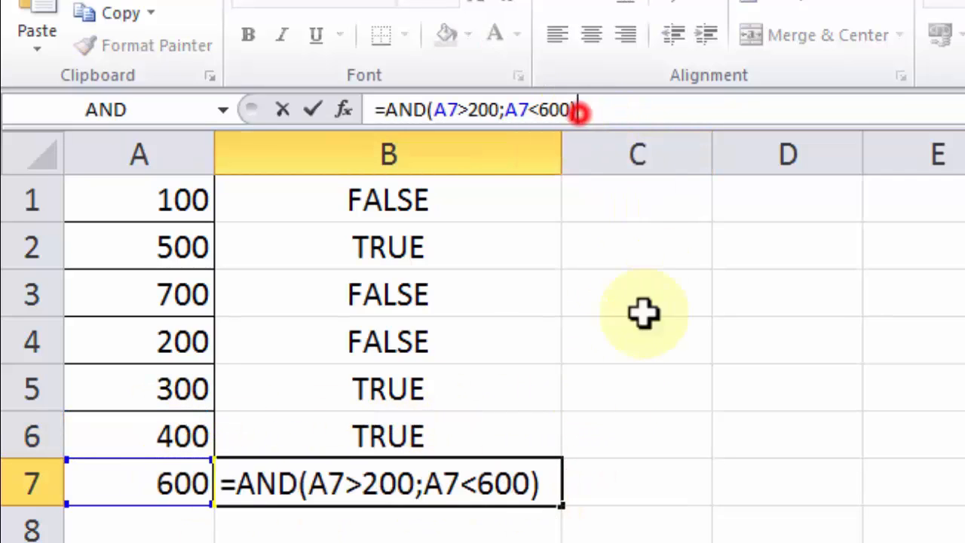
left_click(547, 478)
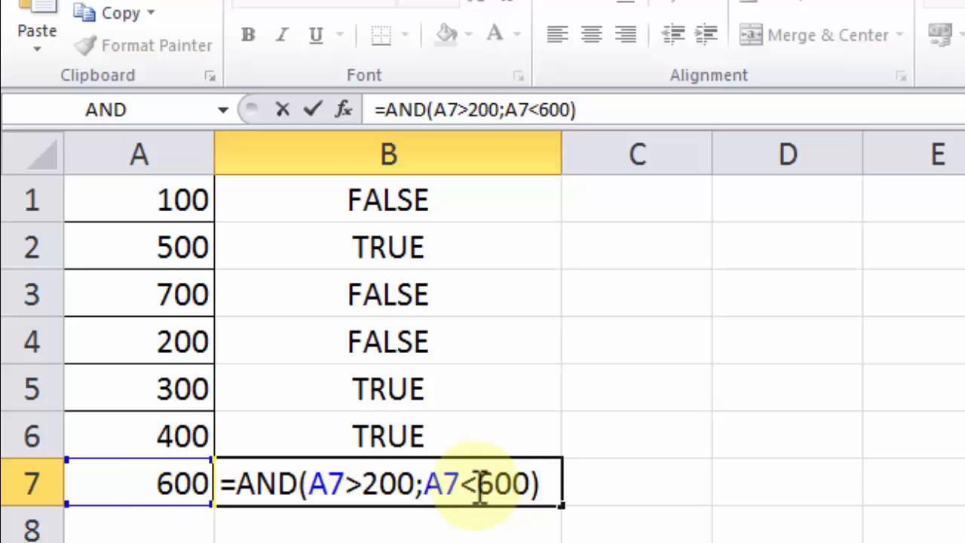
left_click(654, 502)
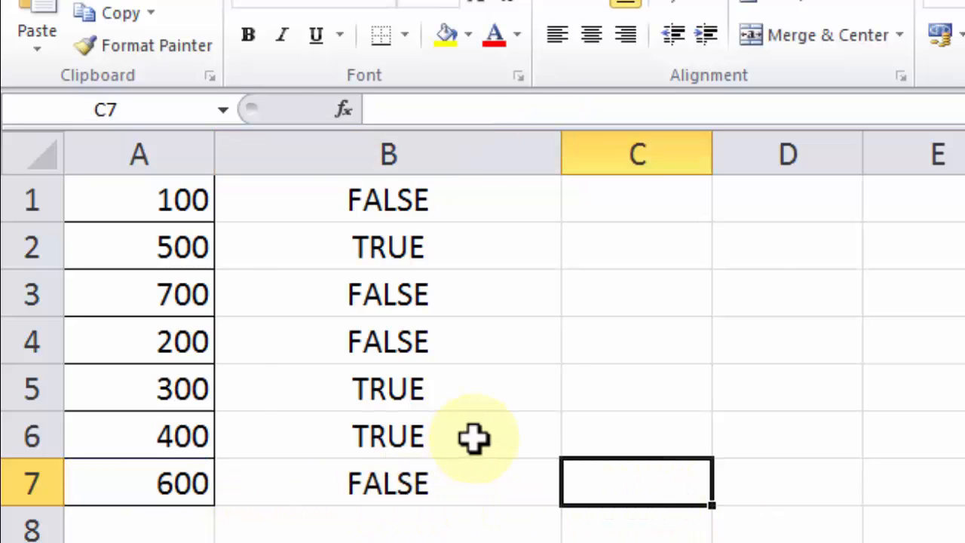
Step: Re-examine both conditions of the AND formula in B1, leaving the formula as it is
left_click(368, 202)
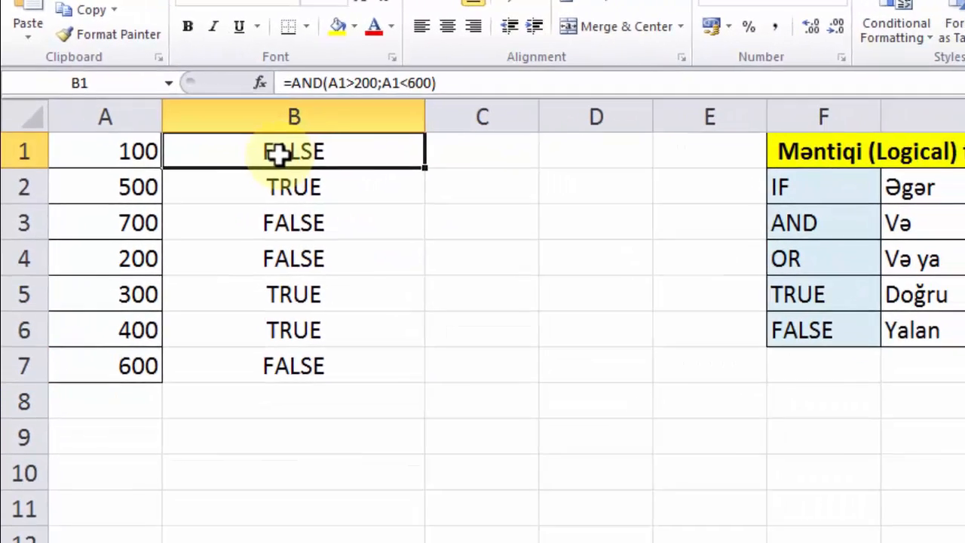
left_click(448, 83)
left_click(410, 155)
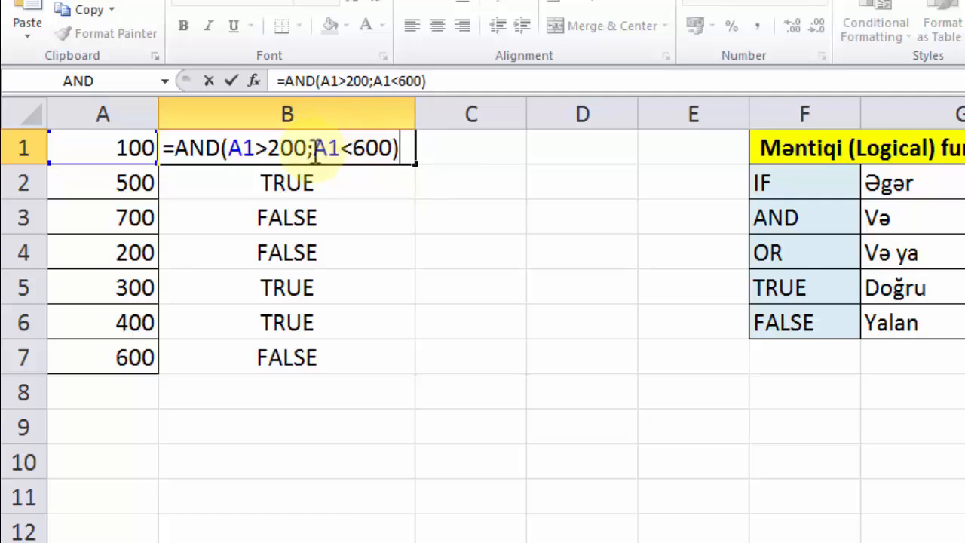
left_click(467, 181)
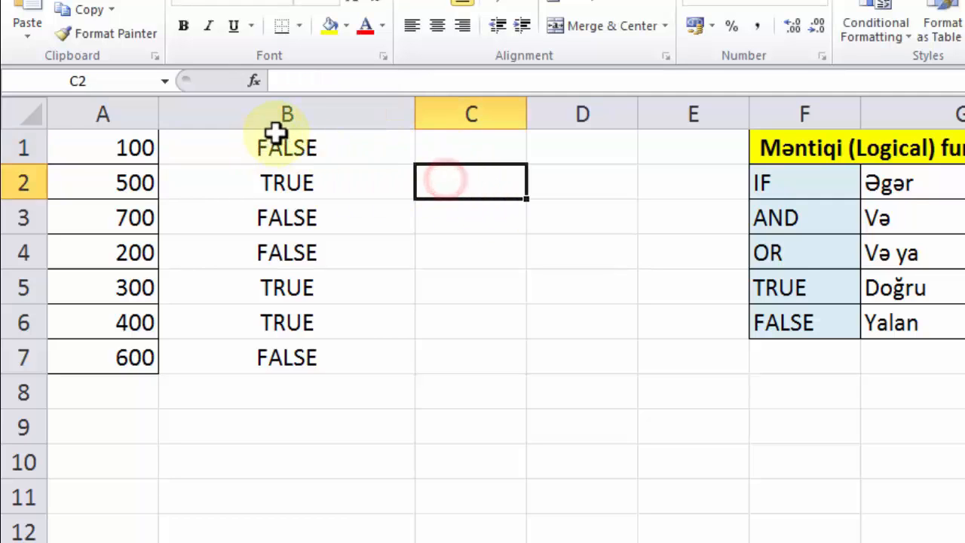
Step: Clear the AND formulas from B1:B7
left_click_drag(276, 134, 302, 355)
key("Delete")
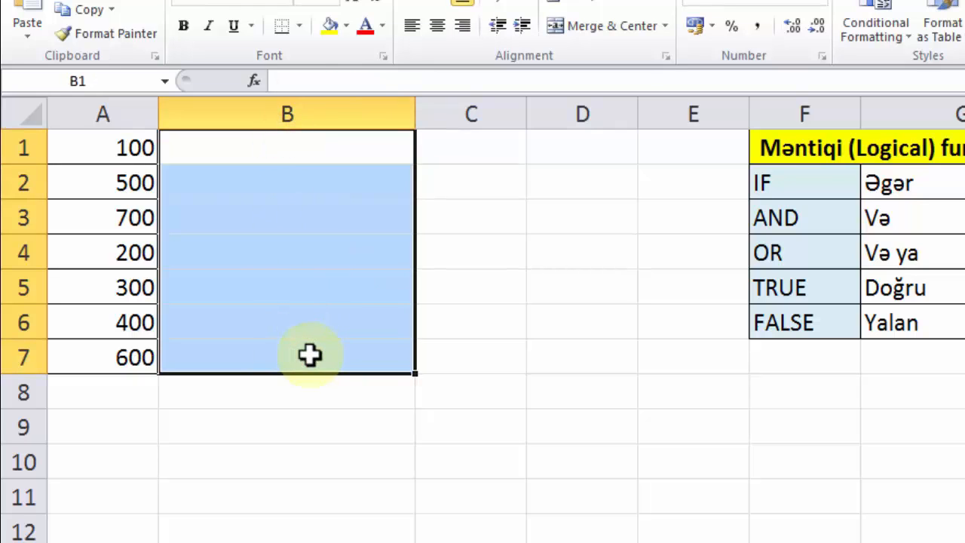
left_click(529, 282)
Step: Compare the OR entry in F4 with the AND entry in F3 in the logical functions list
left_click(849, 257)
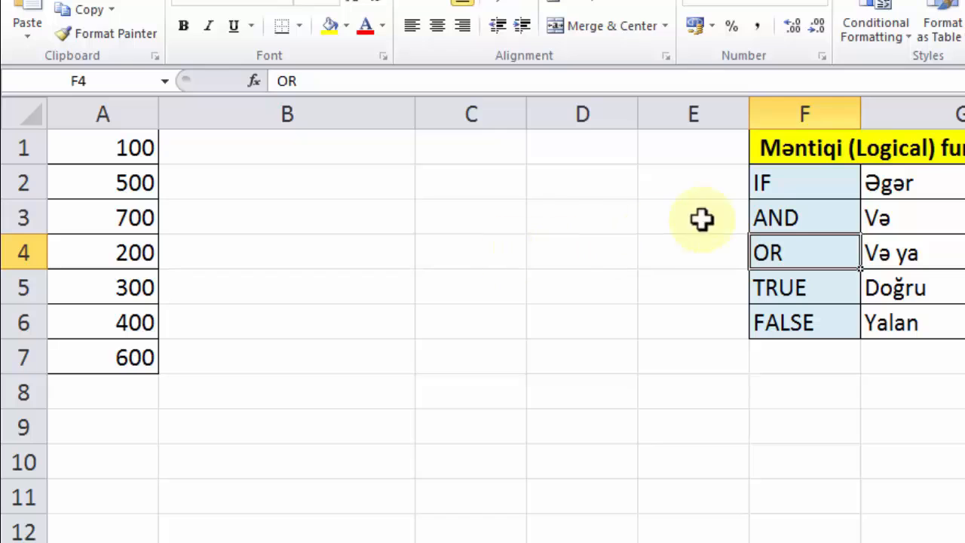
left_click(795, 214)
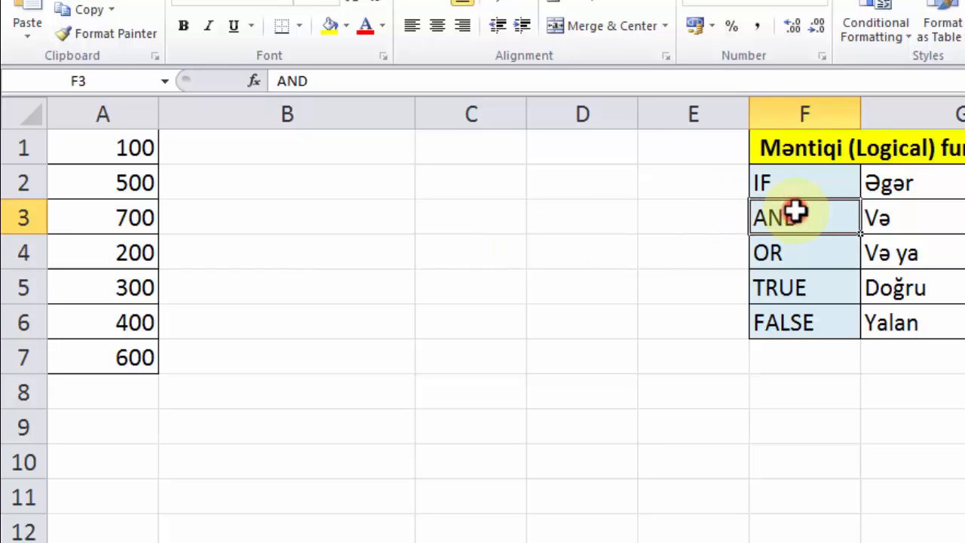
left_click(822, 257)
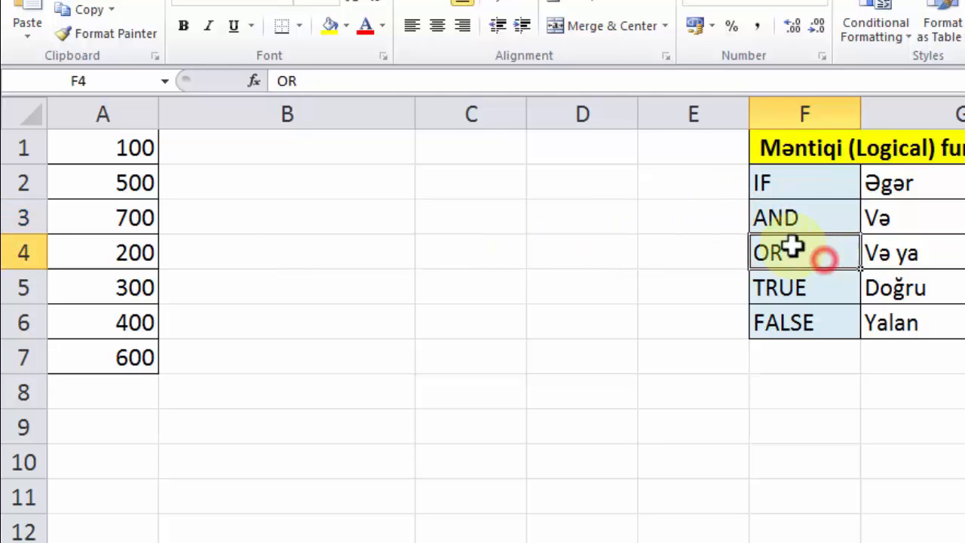
Step: Insert the OR function from the Logical category in B1, moving the arguments dialog clear of column A
left_click(250, 149)
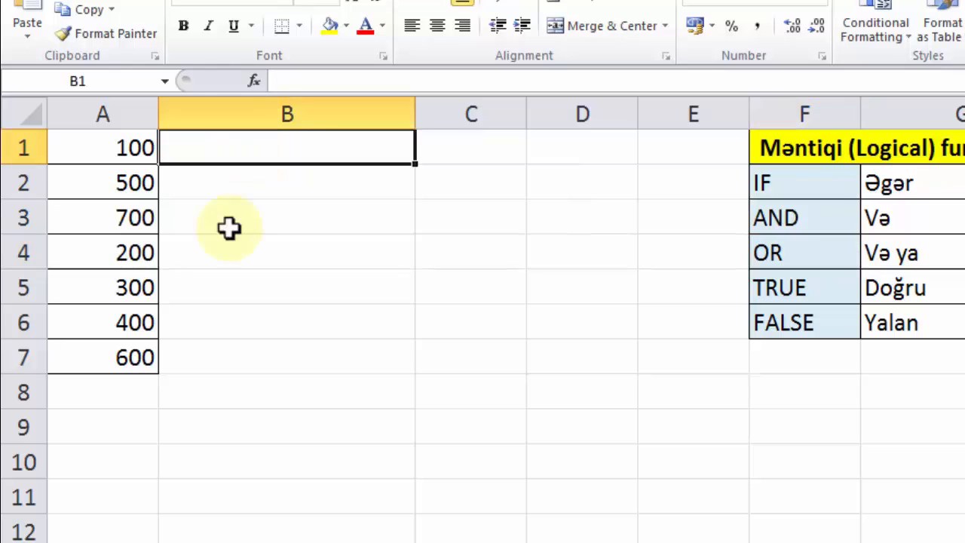
left_click(255, 80)
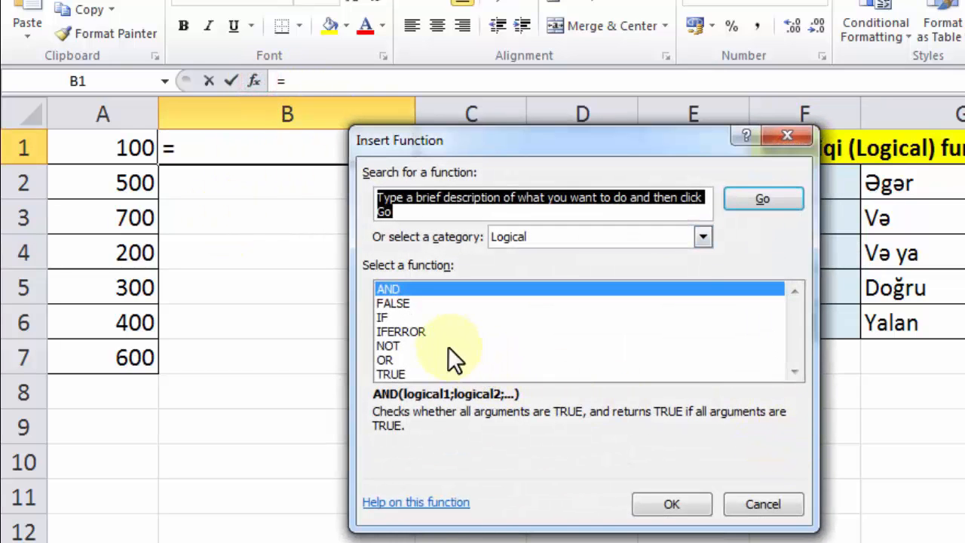
left_click(397, 359)
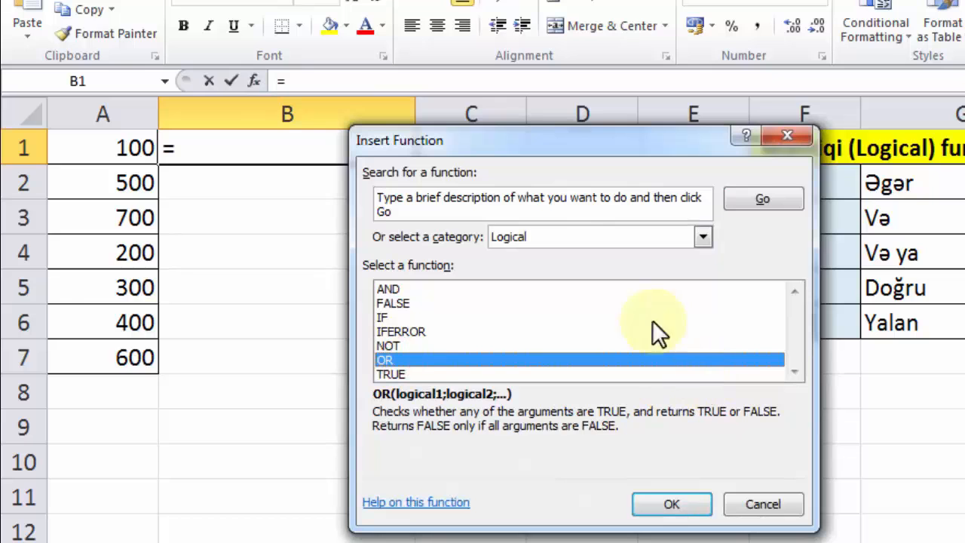
left_click_drag(475, 147, 422, 127)
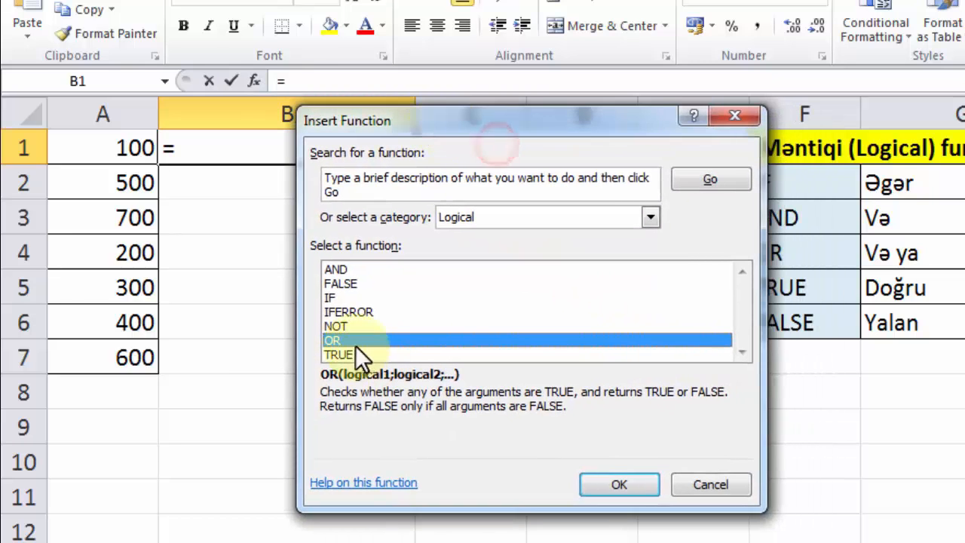
left_click(615, 487)
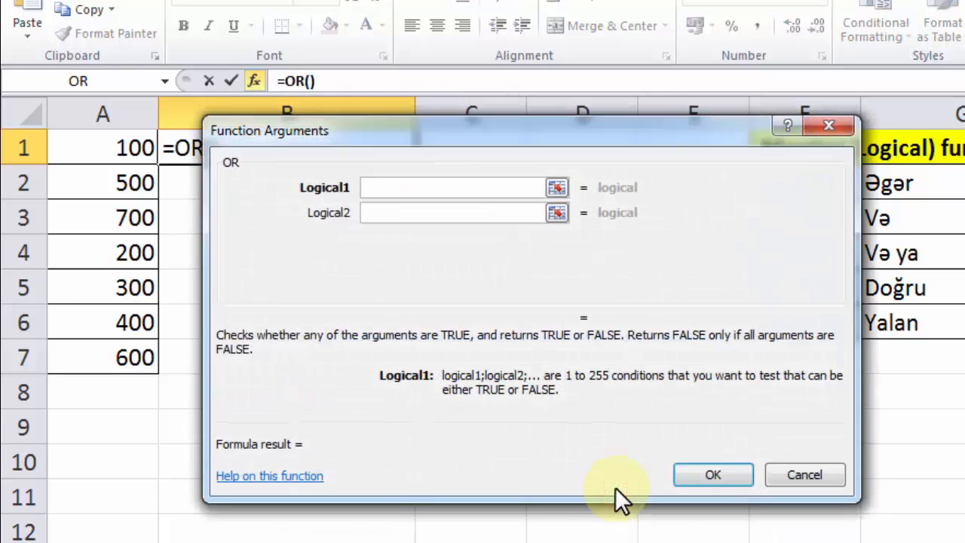
left_click_drag(455, 133, 574, 115)
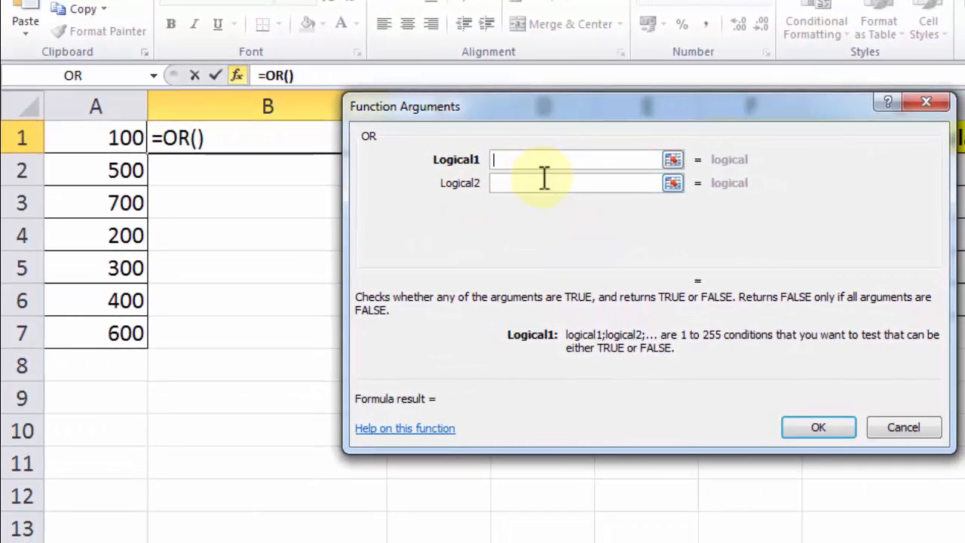
Step: Fill in the OR arguments for B1 with the conditions A1>400 and A1<400, and confirm the function
left_click(95, 138)
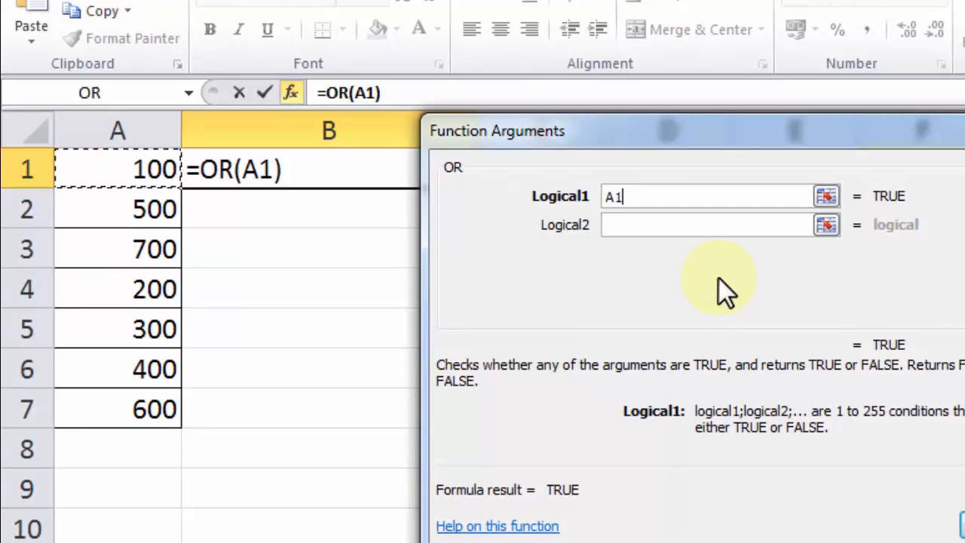
type(">400")
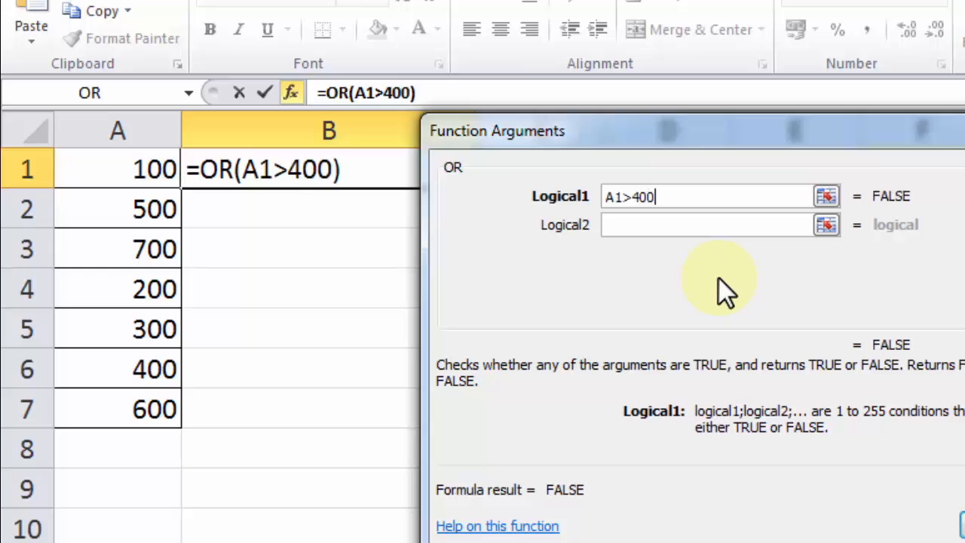
left_click(682, 228)
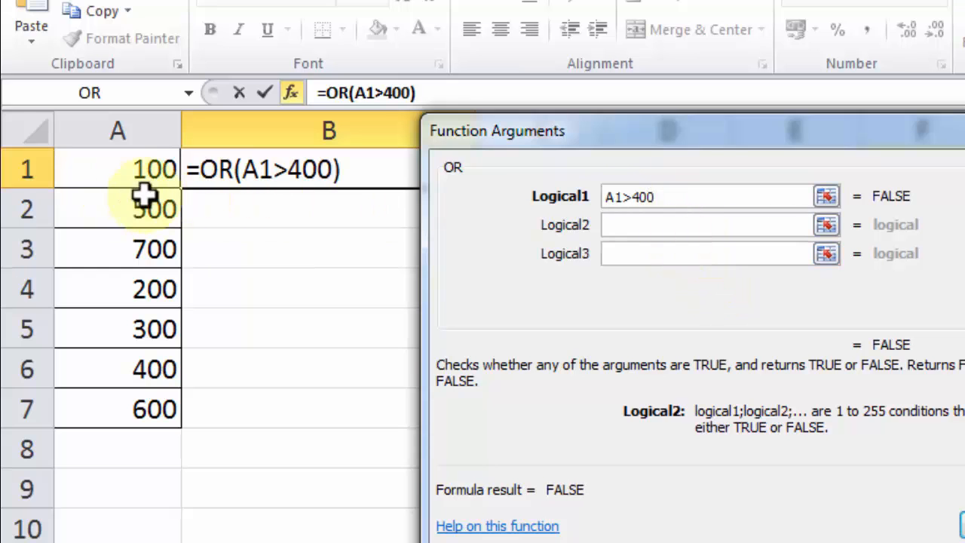
left_click(136, 167)
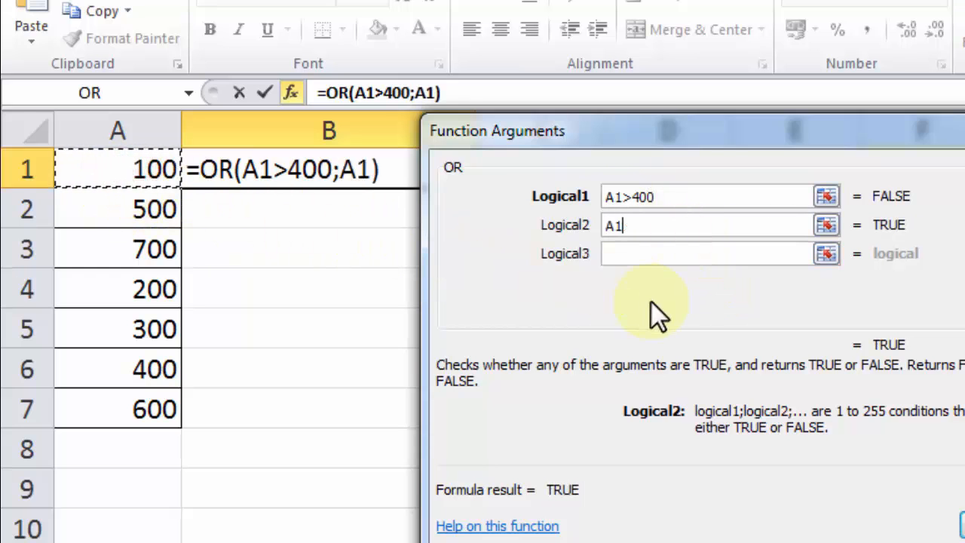
type("<400")
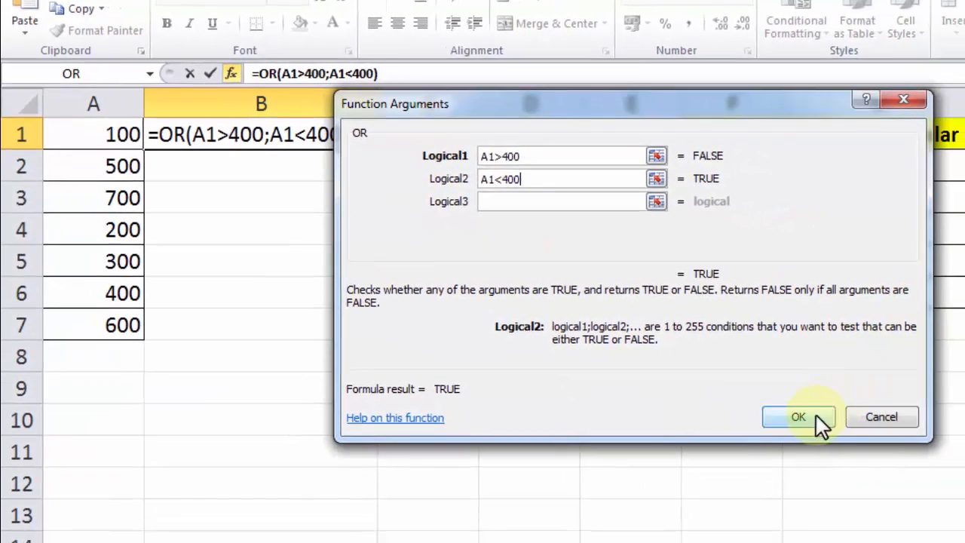
left_click(915, 478)
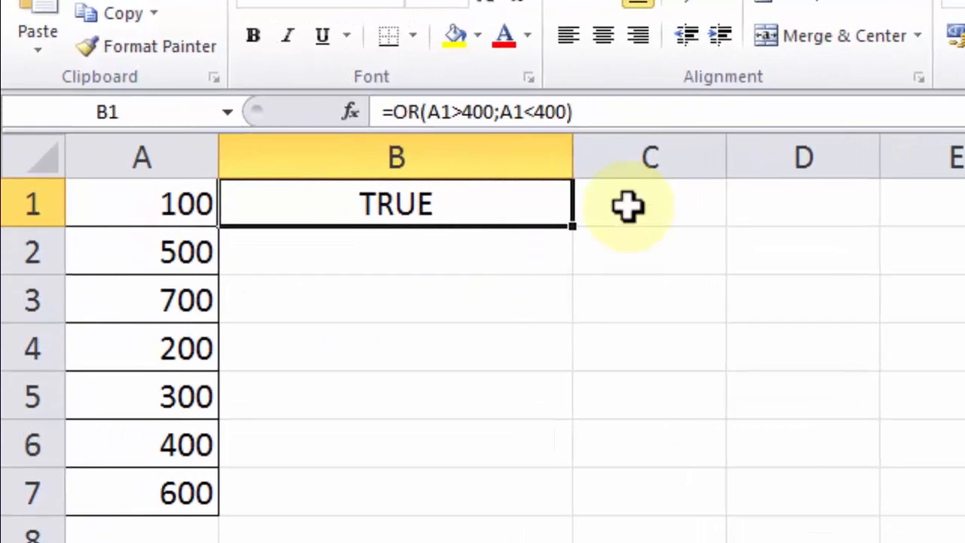
Step: Examine both conditions of the OR formula in B1 against the value in A1, leaving the formula as it is
double_click(551, 225)
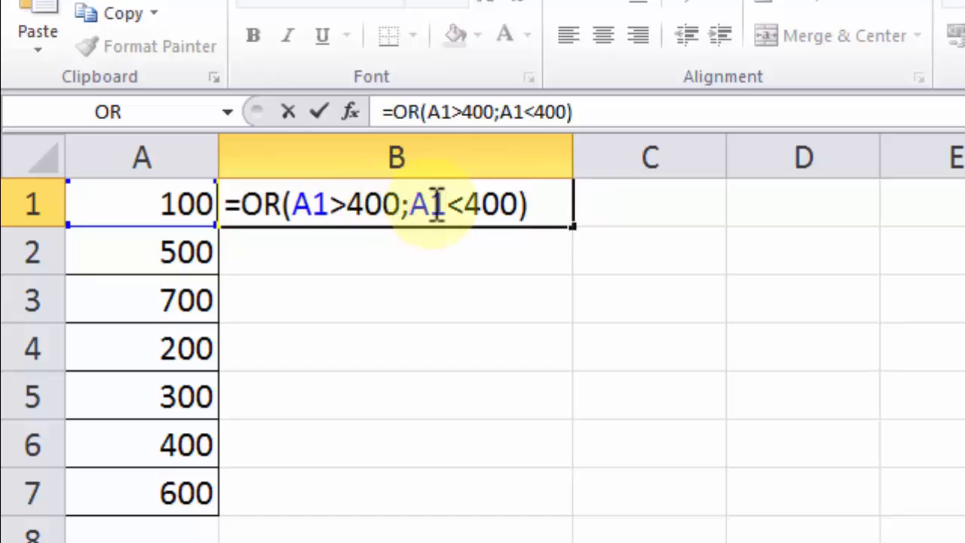
left_click(439, 246)
left_click(492, 204)
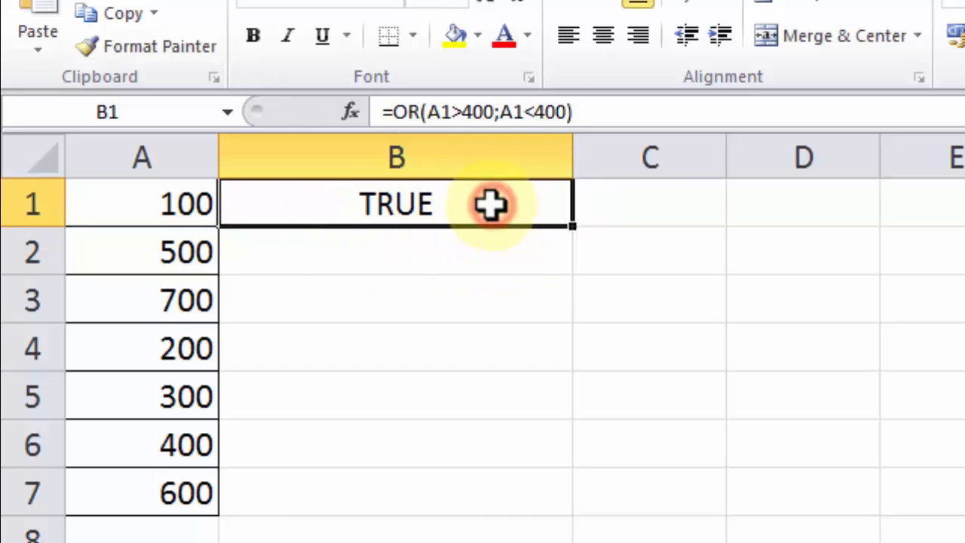
left_click(620, 116)
left_click(551, 206)
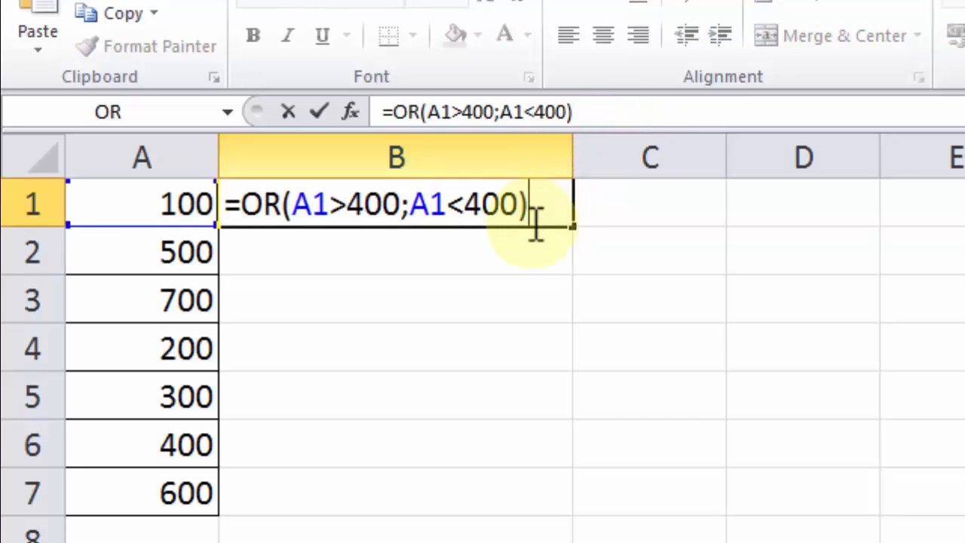
left_click(511, 260)
left_click(528, 213)
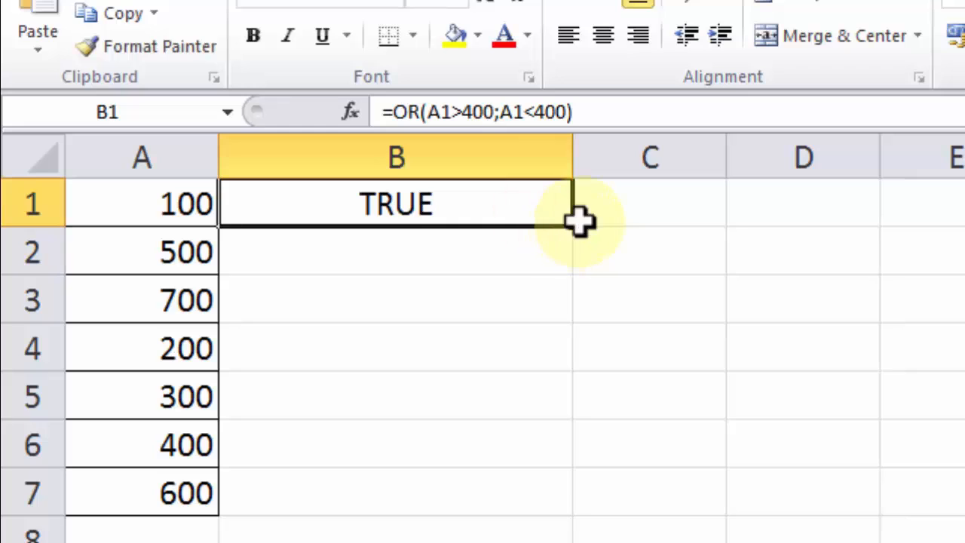
Step: Fill the OR formula from B1 down to B7 and check the copied formulas in column B
left_click_drag(574, 226, 571, 514)
left_click(395, 542)
left_click(430, 200)
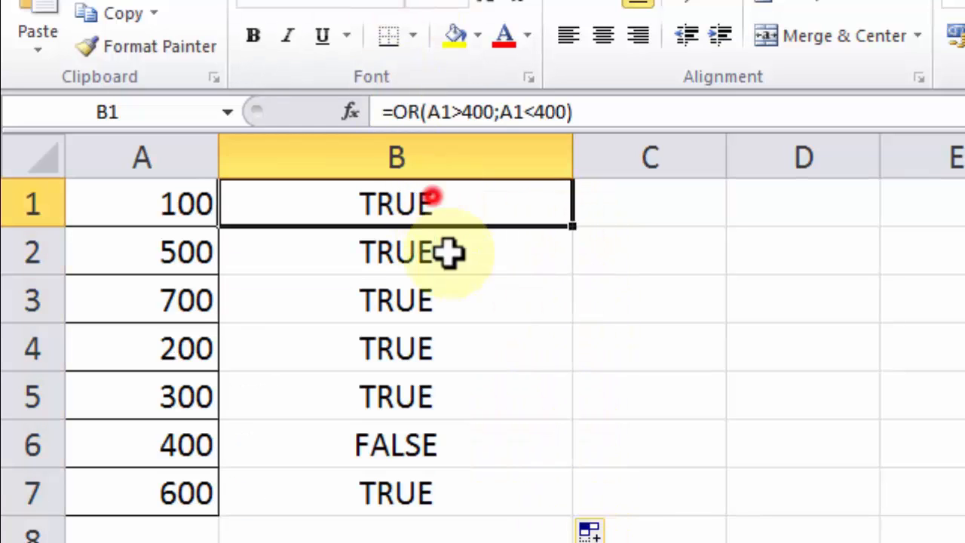
left_click(453, 262)
left_click(452, 301)
left_click(459, 445)
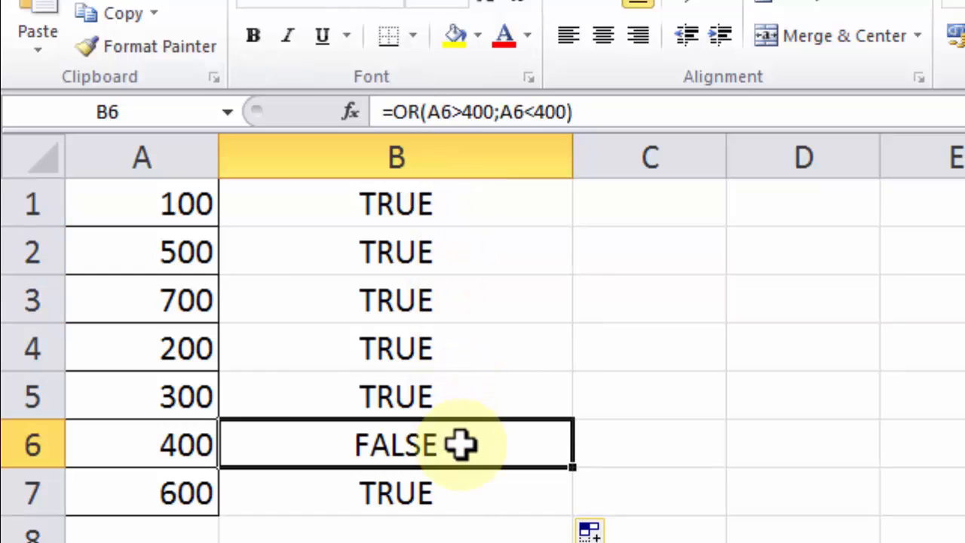
left_click(448, 496)
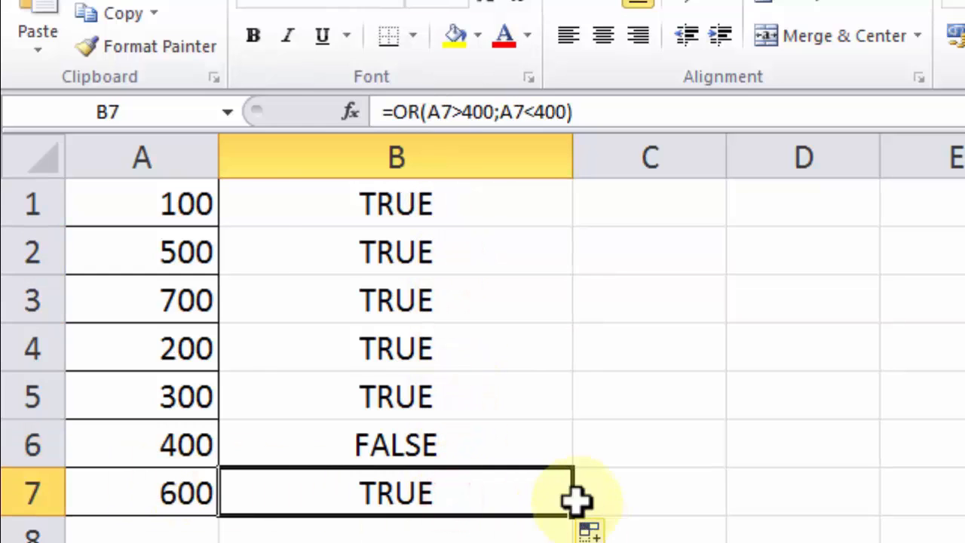
Step: Compare the OR conditions in B7 and B6 with the values in A7 and A6, leaving the formulas as they are
left_click(612, 105)
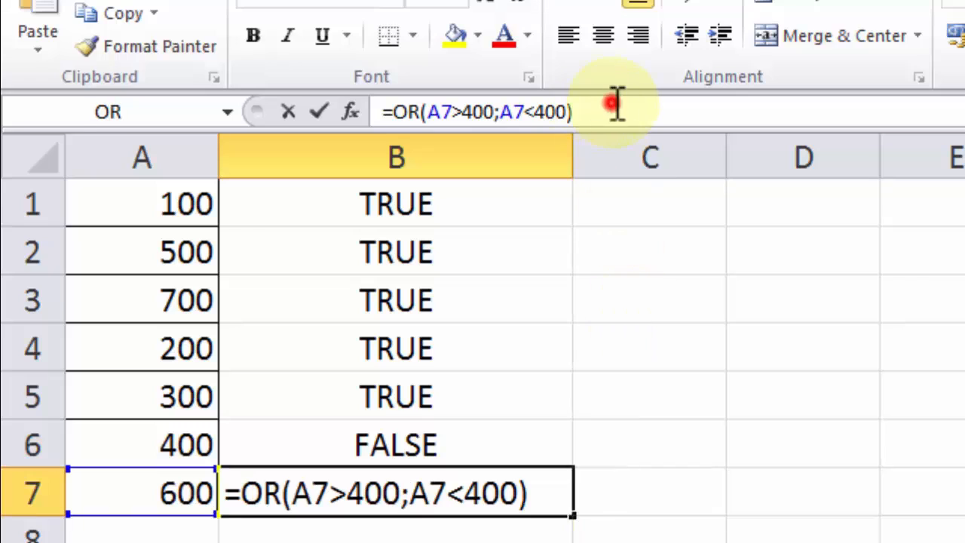
left_click(537, 498)
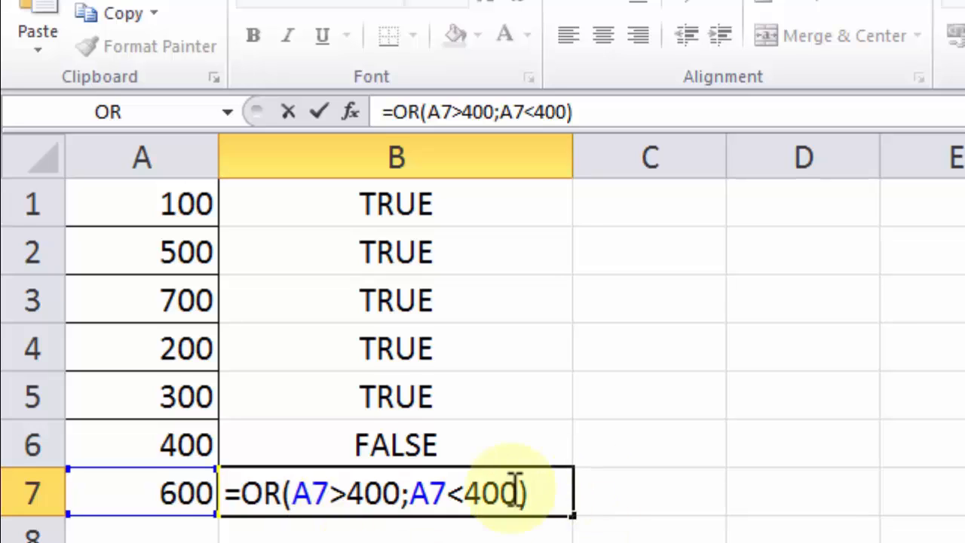
left_click(624, 504)
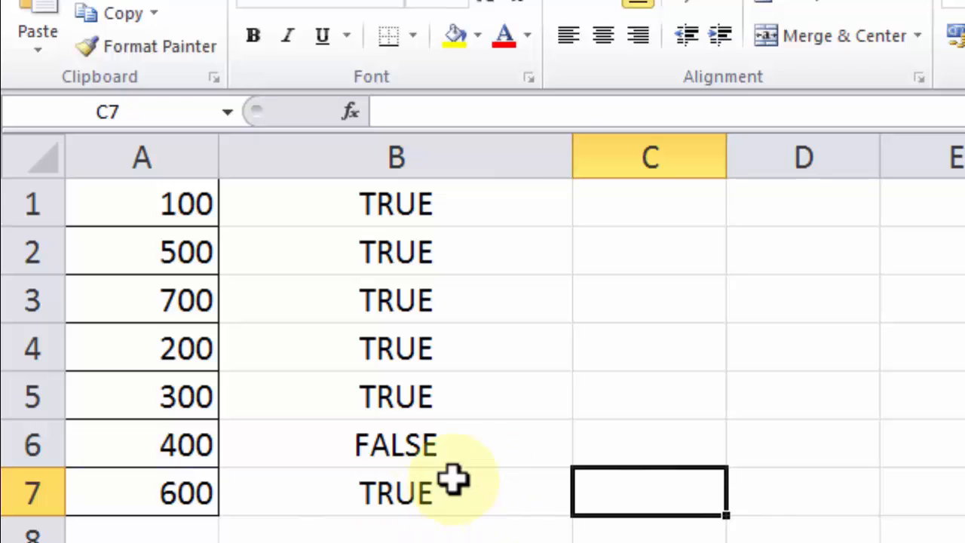
left_click(458, 444)
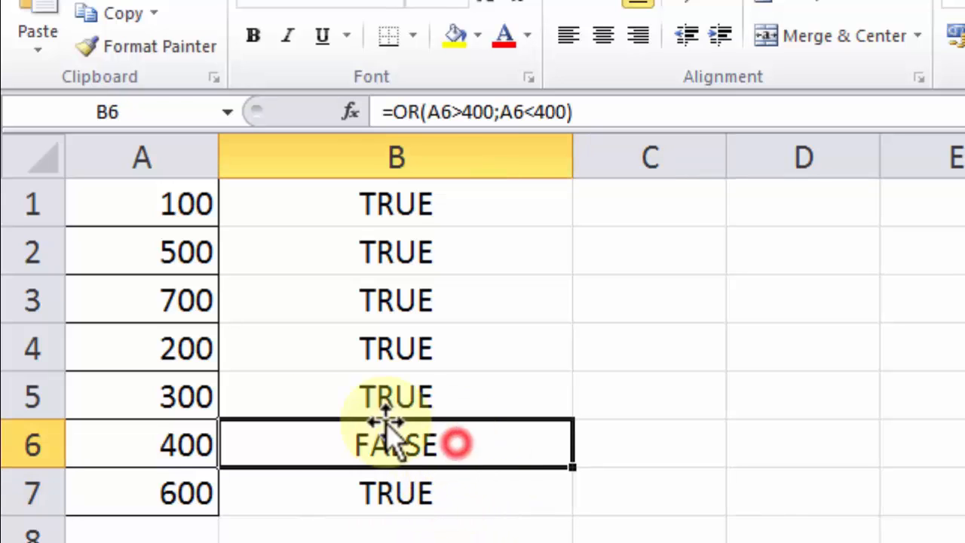
left_click(586, 108)
left_click(553, 443)
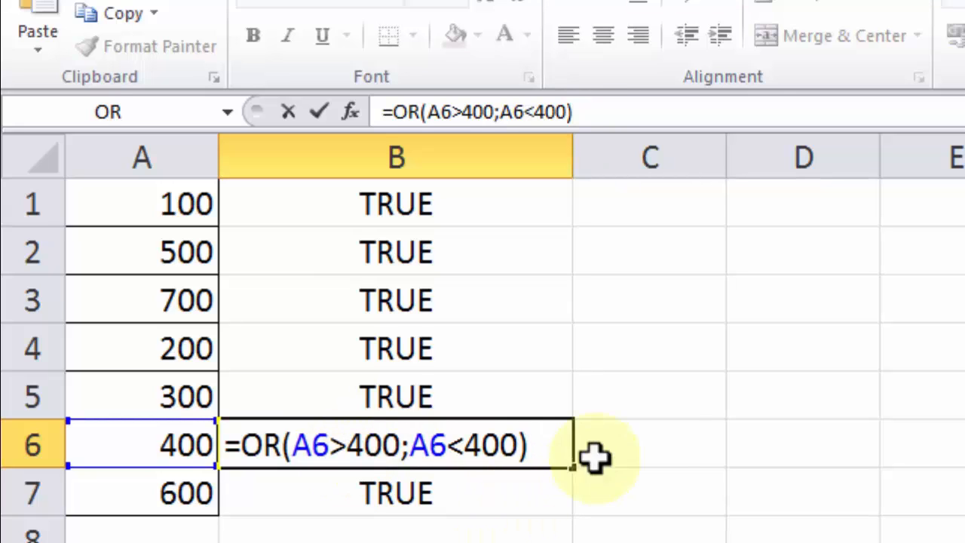
left_click(653, 444)
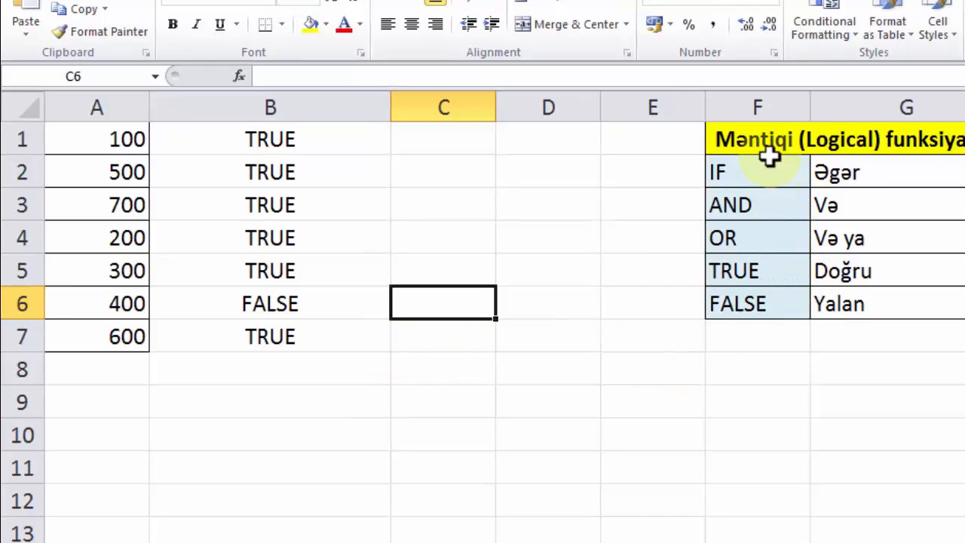
left_click(472, 207)
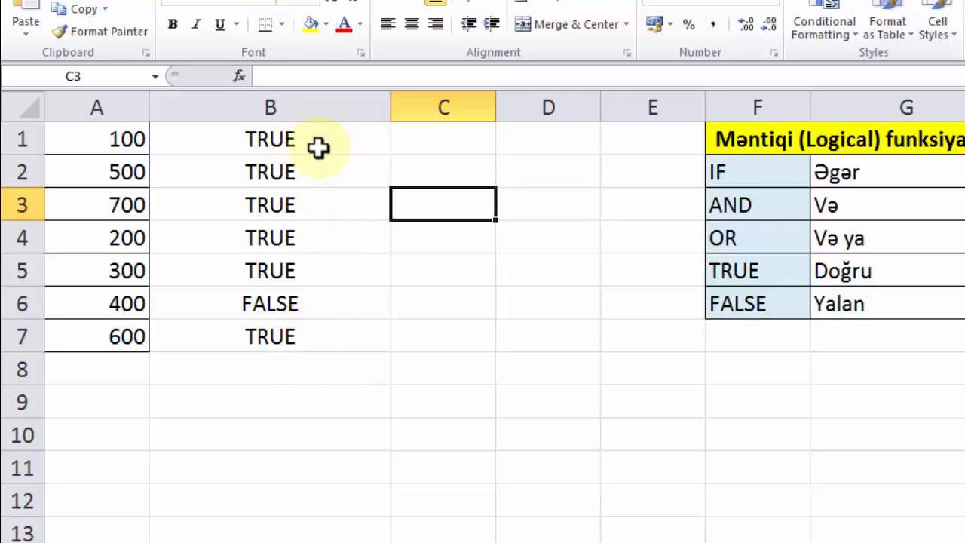
left_click(318, 147)
left_click(309, 309)
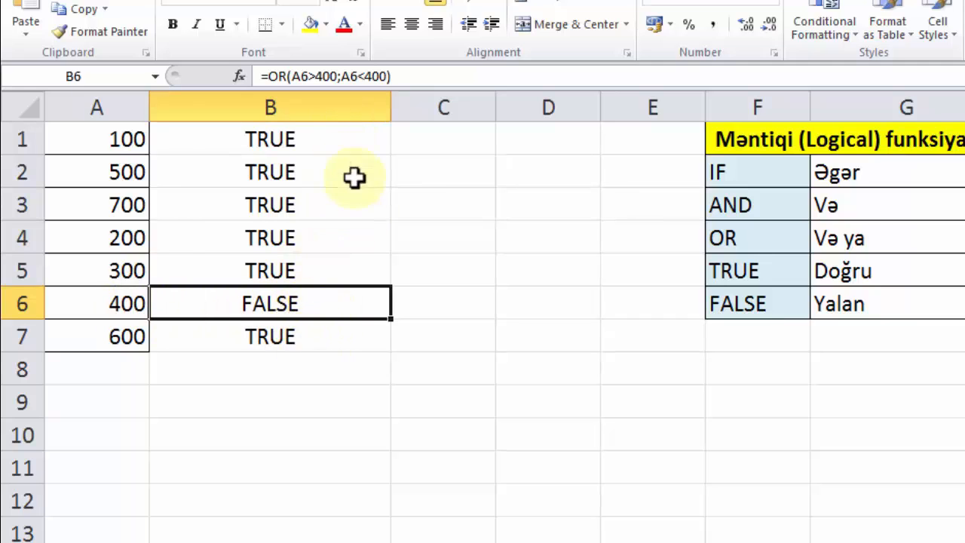
Step: Wrap the OR formula in B1 in a NOT function, giving =NOT(OR(A1>400;A1<400))
left_click(351, 136)
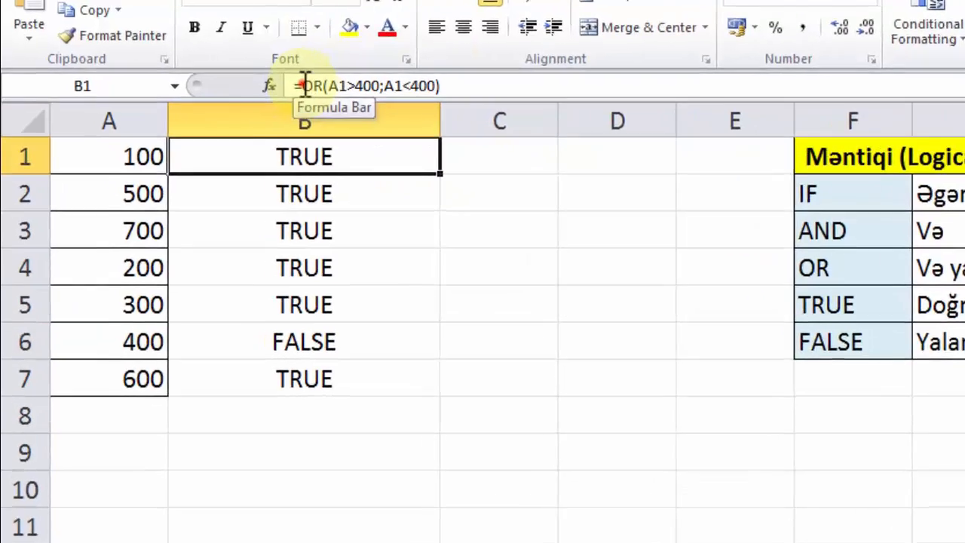
left_click(263, 76)
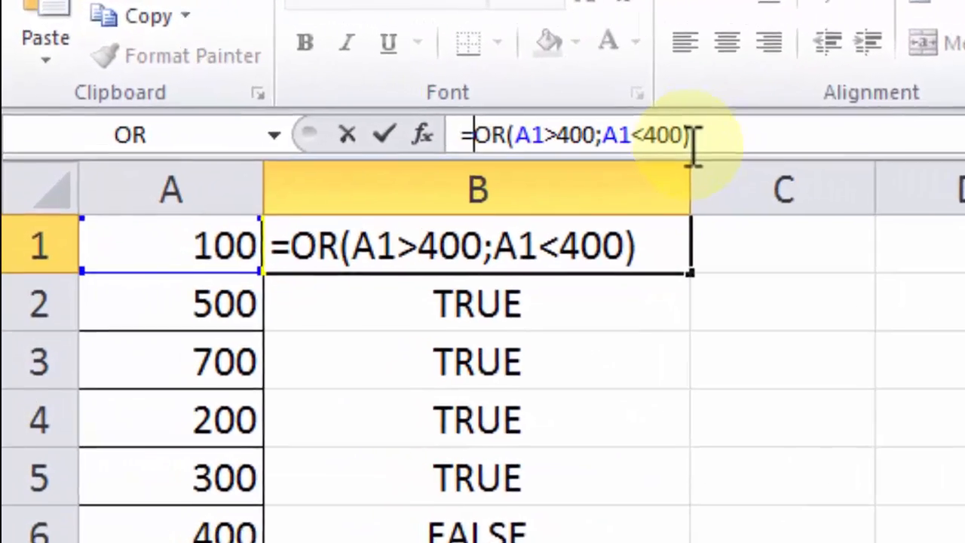
type("NOT")
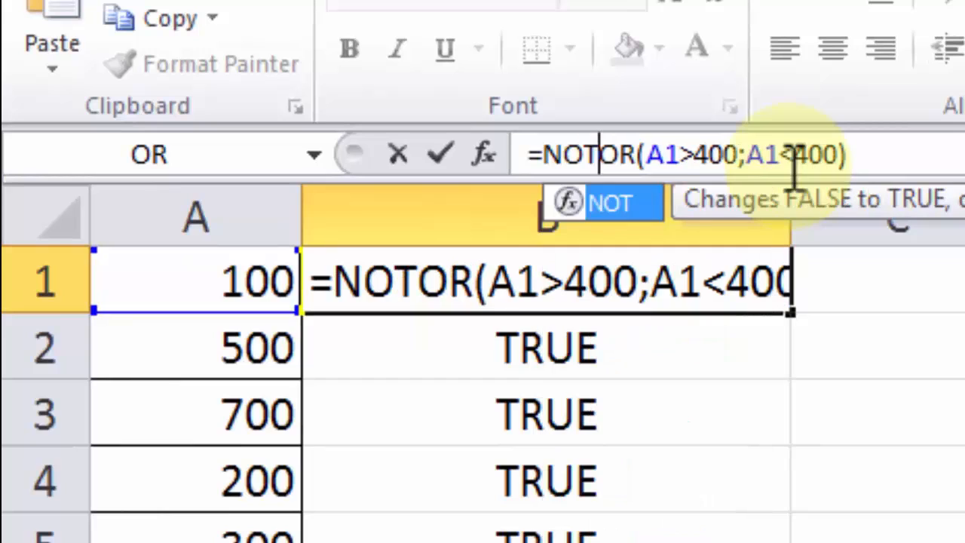
type("(")
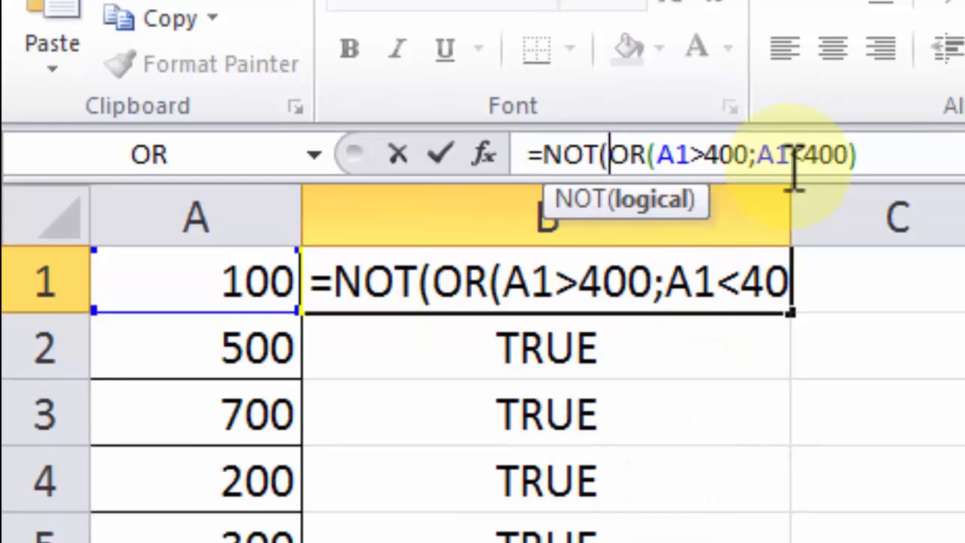
key("End")
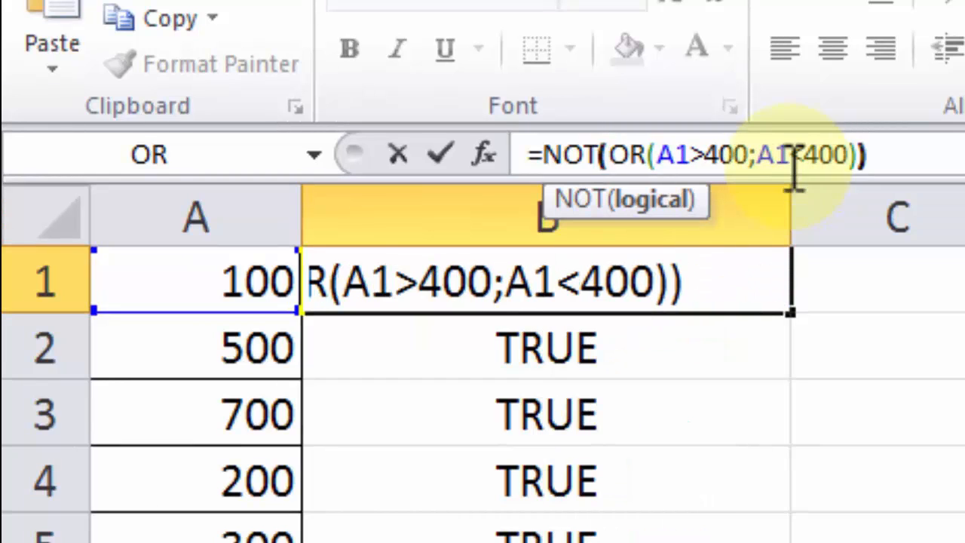
key("Return")
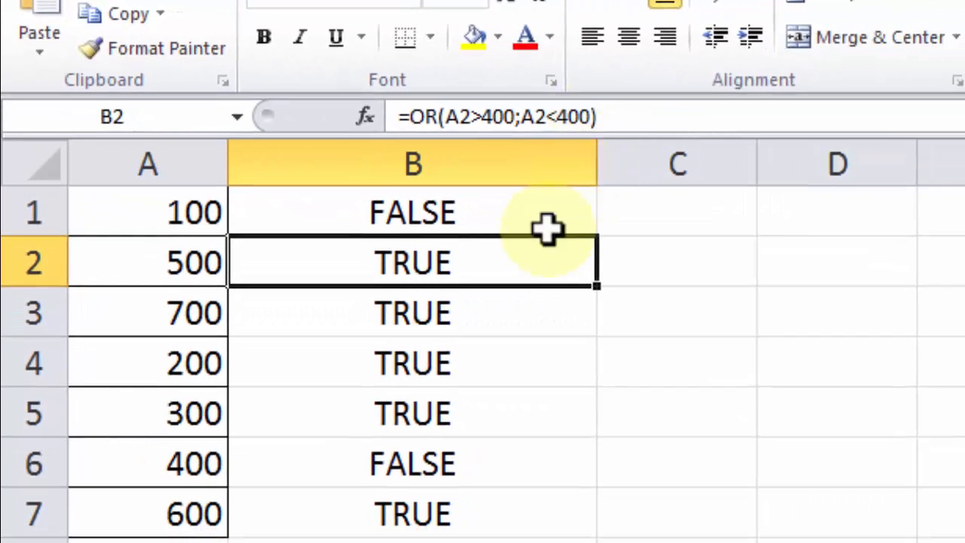
Step: Fill the NOT(OR()) formula from B1 down to B7, replacing the OR formulas
left_click(545, 214)
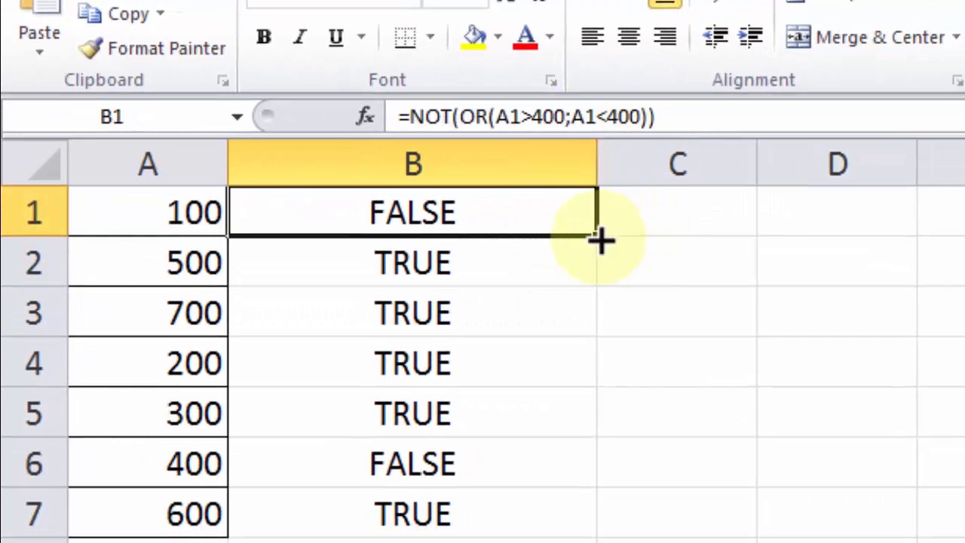
left_click_drag(596, 235, 577, 468)
left_click_drag(579, 524, 579, 528)
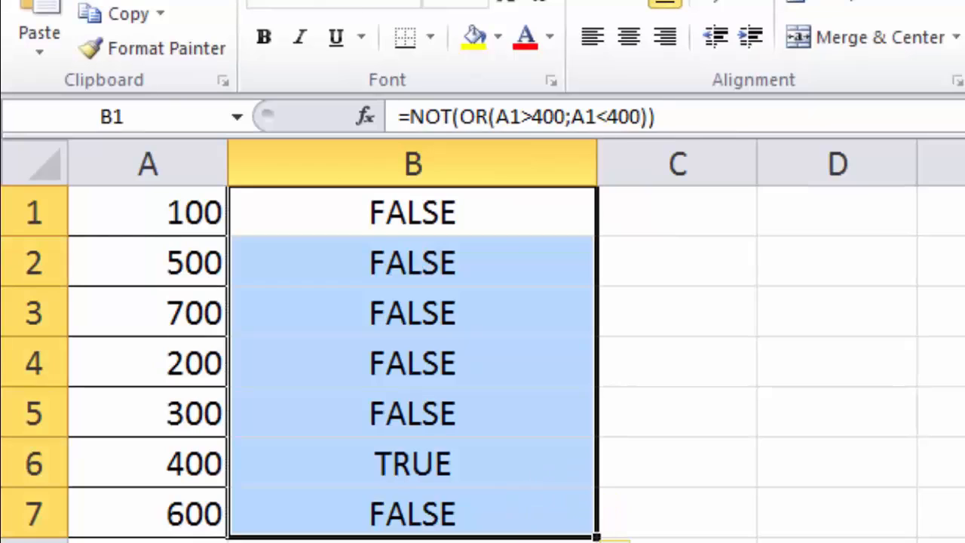
left_click(588, 542)
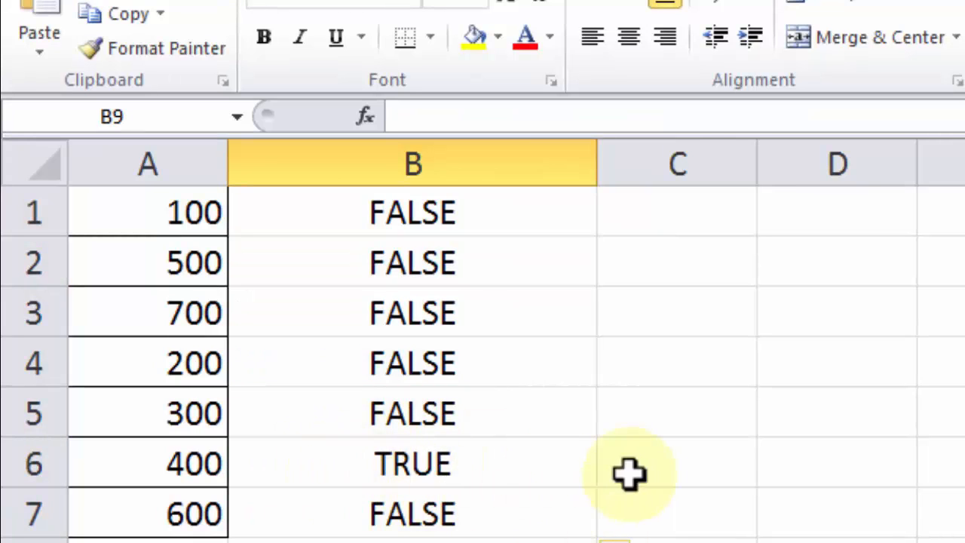
Step: Compare the negated result in B6 with the NOT formula in B1, leaving both formulas as they are
left_click(534, 460)
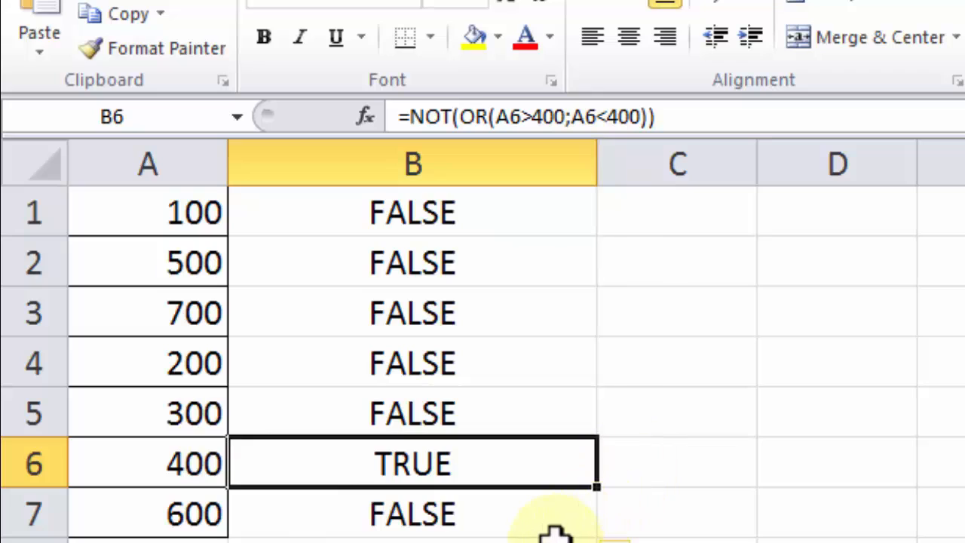
left_click(502, 211)
left_click(733, 101)
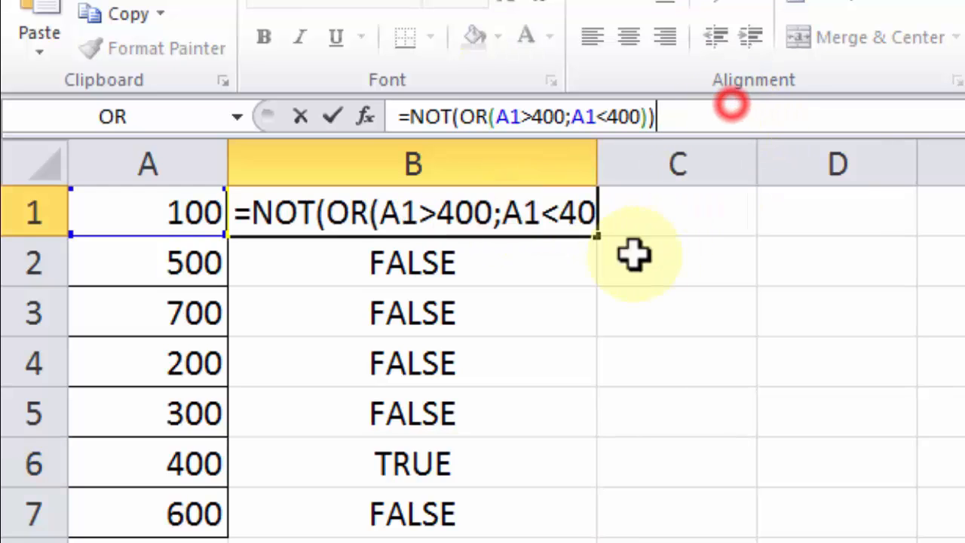
left_click(527, 303)
Step: Widen column B so the full NOT(OR()) formula fits, and review it in B1 without changing it
left_click(550, 210)
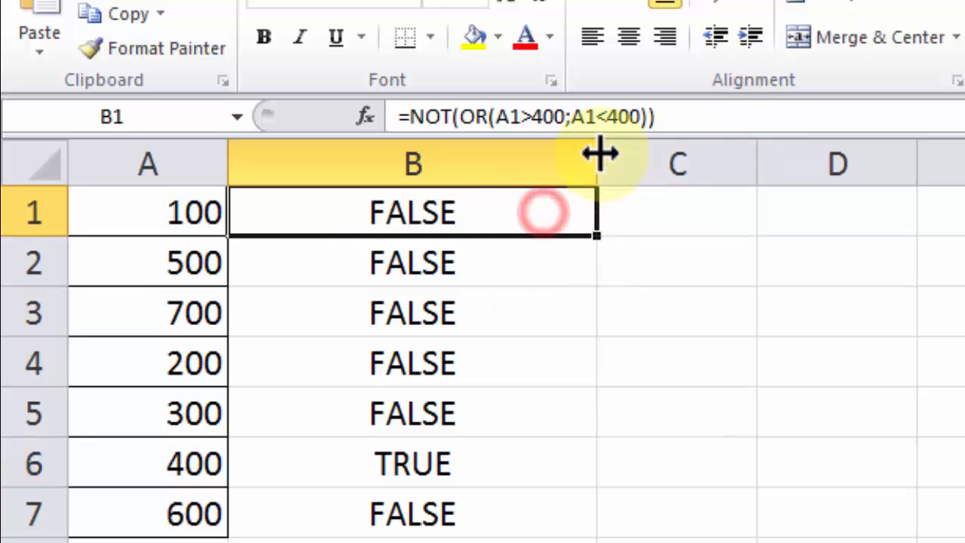
left_click_drag(597, 158, 675, 164)
left_click(663, 115)
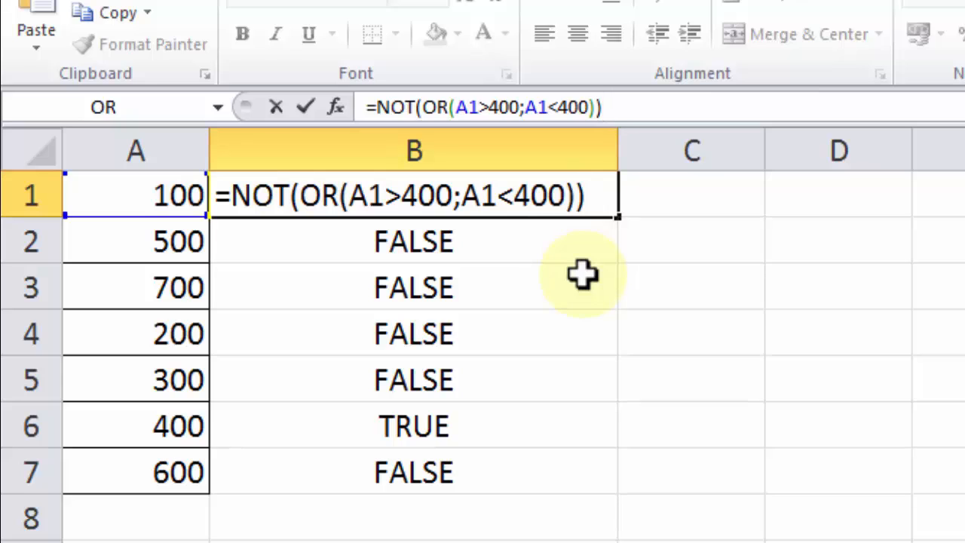
key("Return")
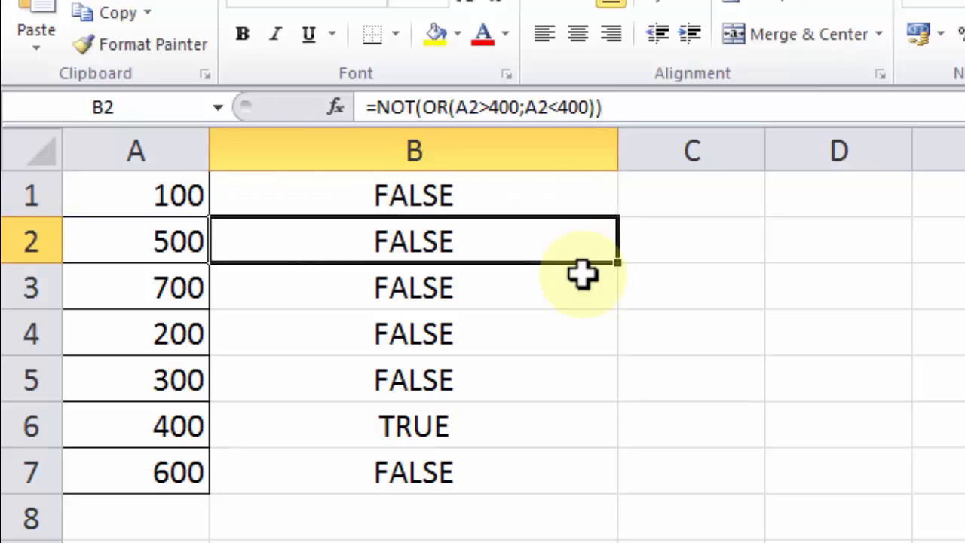
Step: Clear the NOT(OR()) formulas from cells B1 to B7
left_click_drag(547, 192, 516, 468)
key("Delete")
left_click(754, 411)
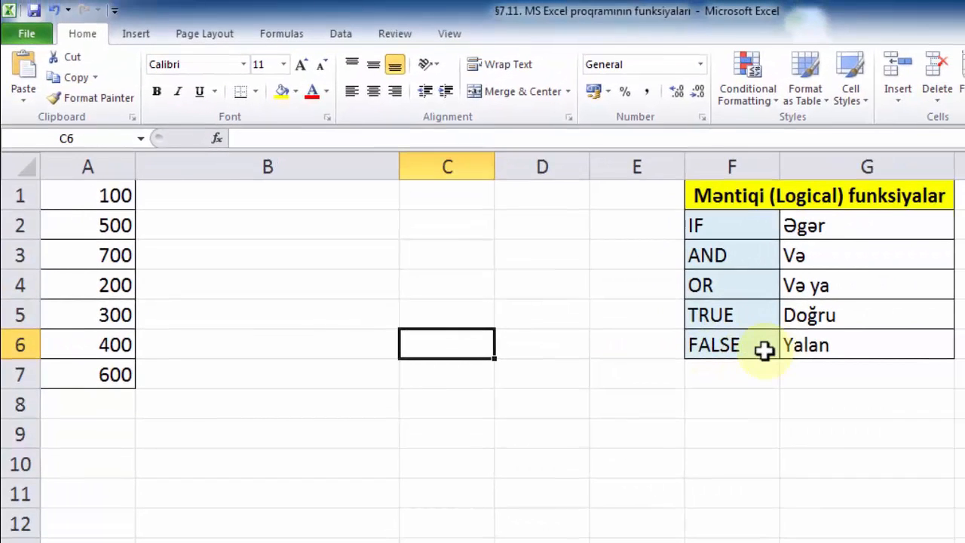
Step: Enter the logical constants as formulas, =TRUE in C4 and =FALSE in C5
left_click(461, 291)
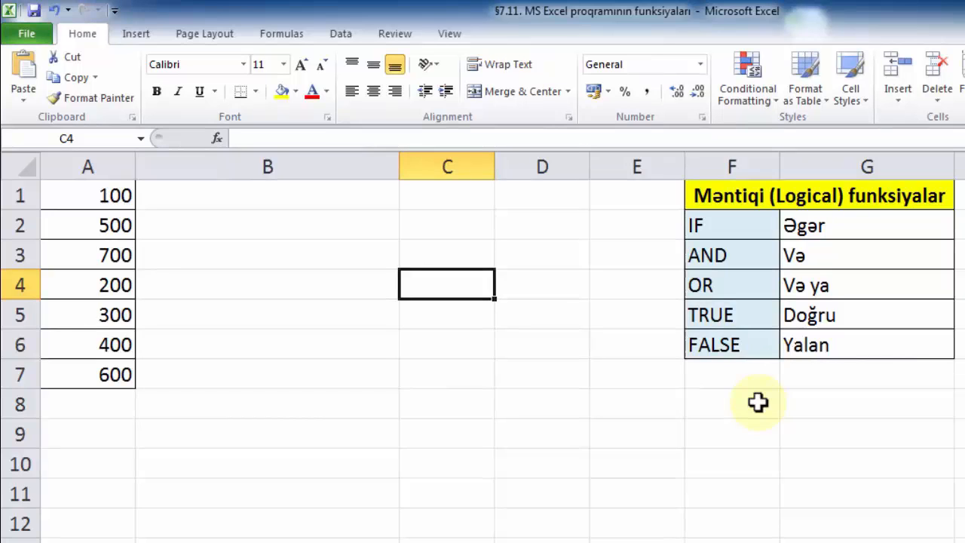
type("=")
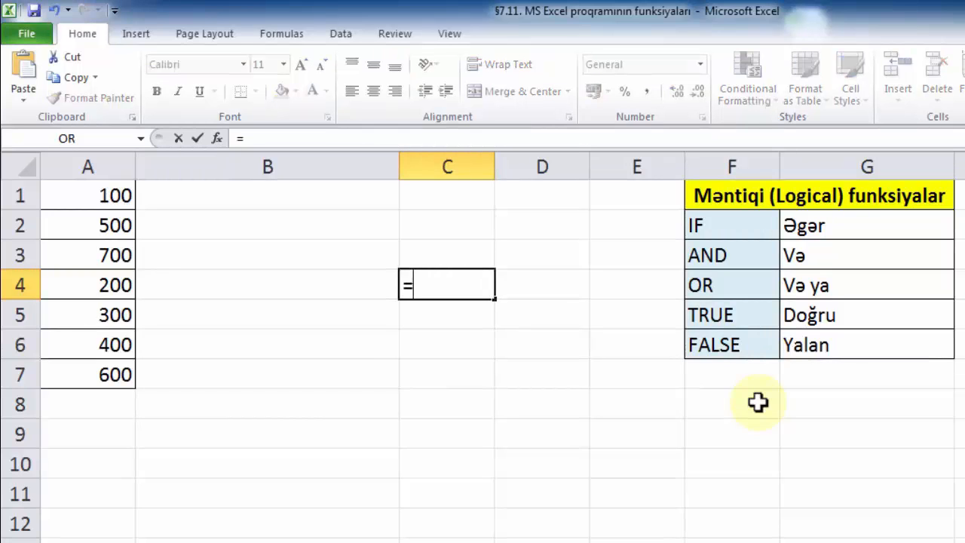
type("TRUE")
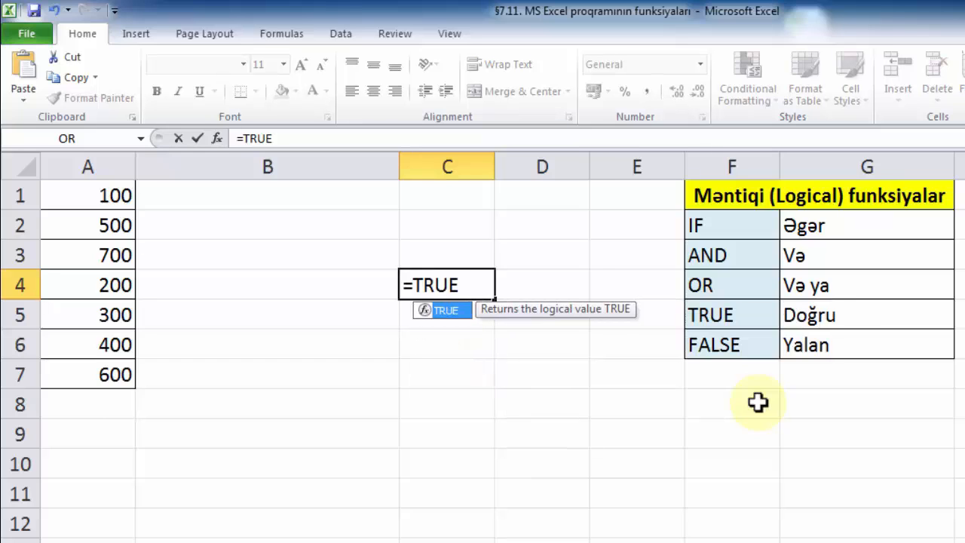
key("Return")
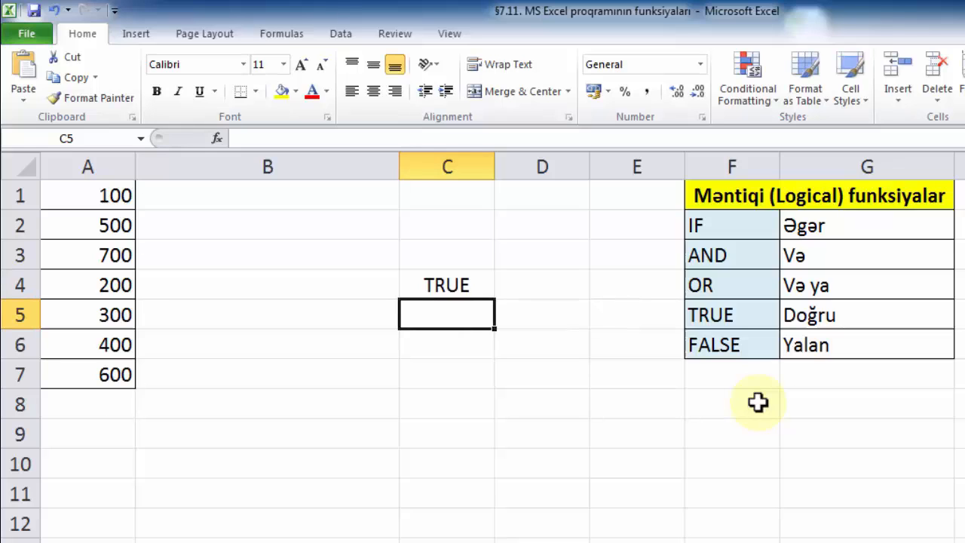
type("=")
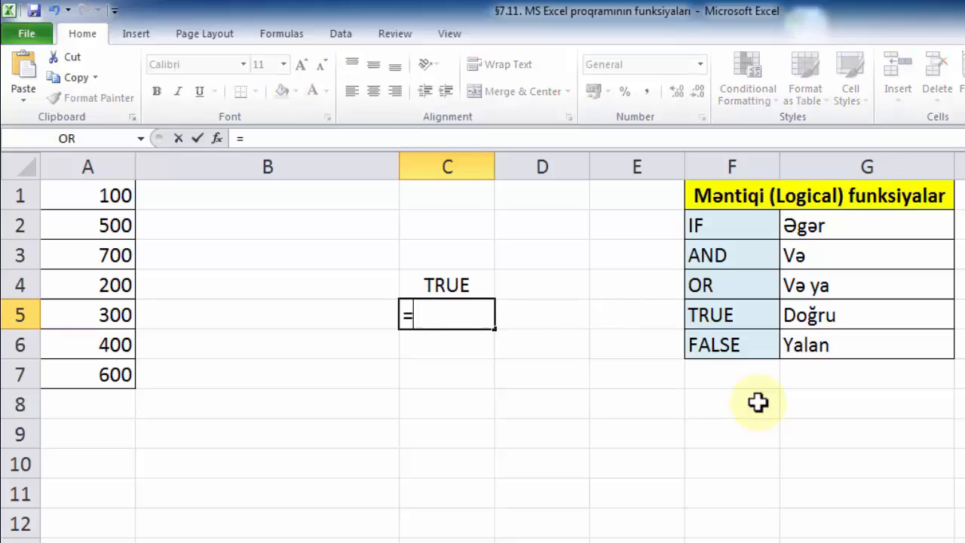
type("FA")
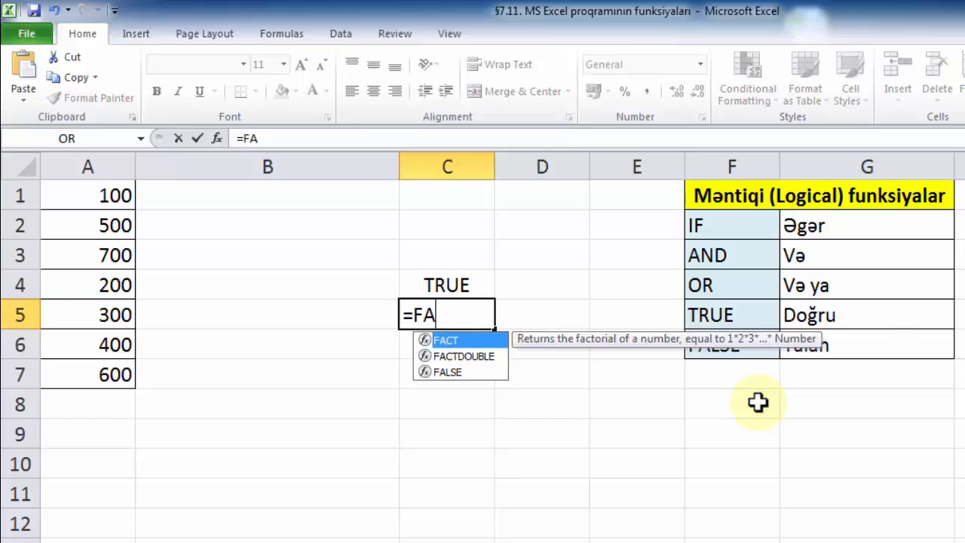
type("LSE")
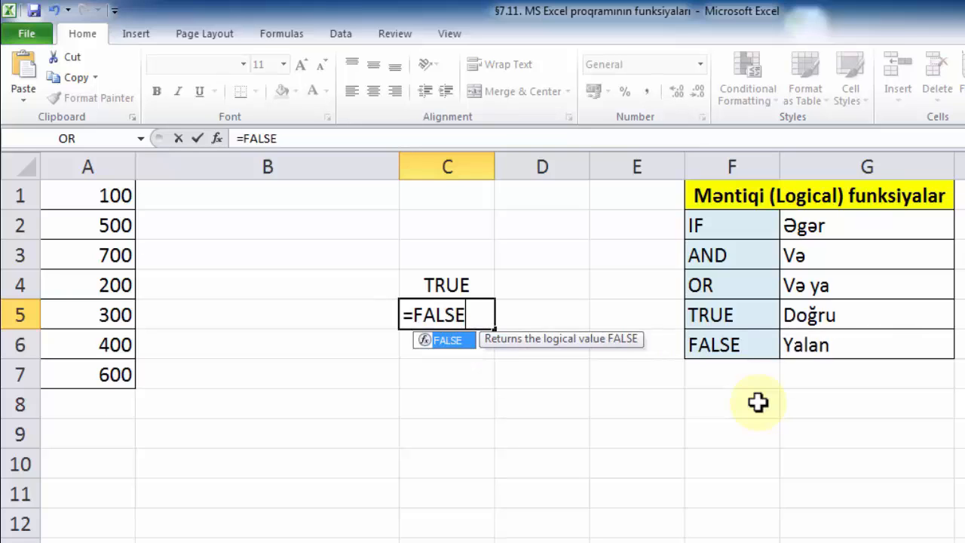
key("Return")
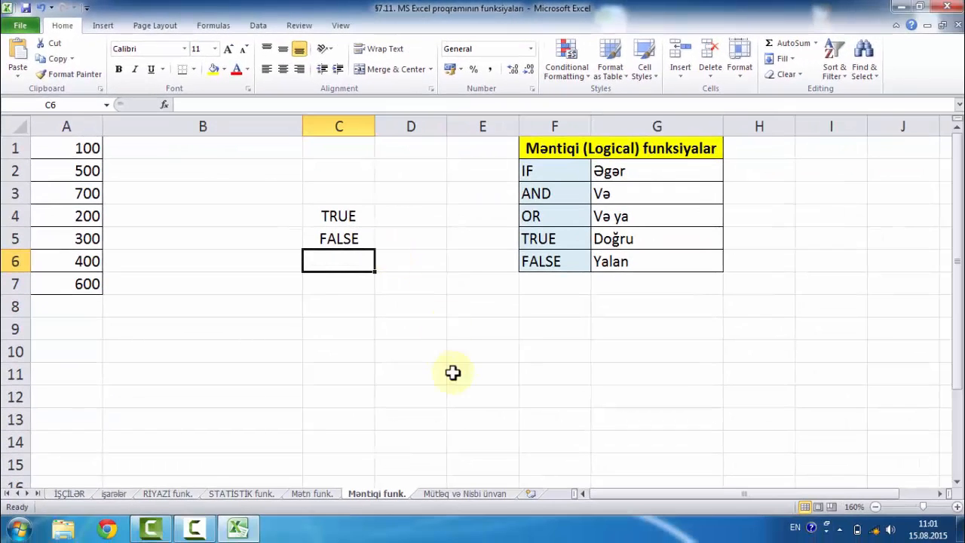
Step: Open the "Mütləq və Nisbi ünvan" sheet and widen column D so the full formula in D2 fits
left_click(467, 493)
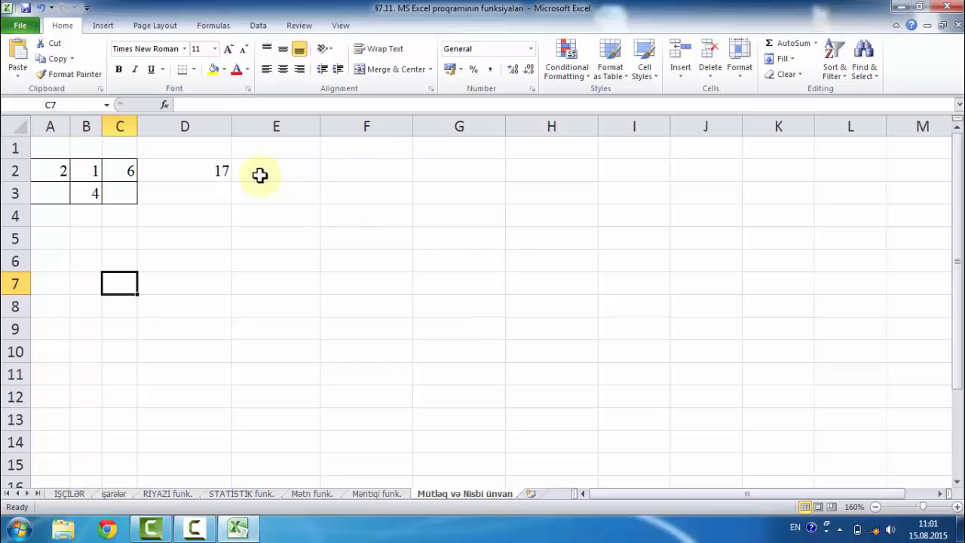
left_click(215, 172)
left_click(290, 107)
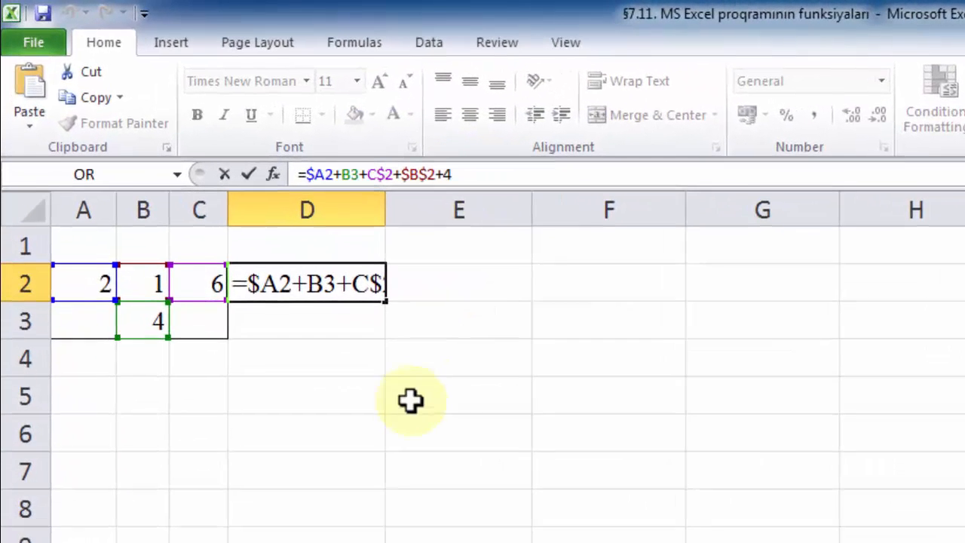
key("Return")
left_click(333, 282)
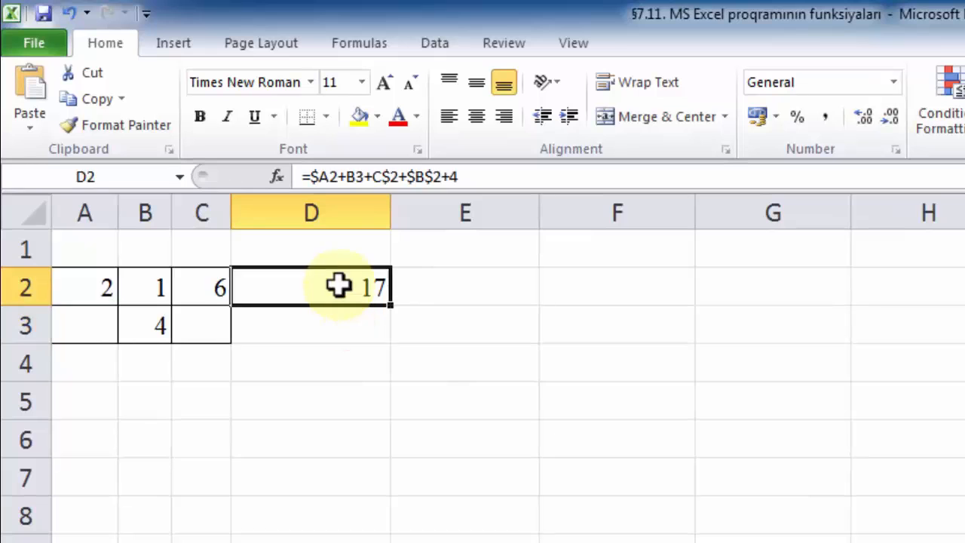
left_click_drag(389, 213, 532, 214)
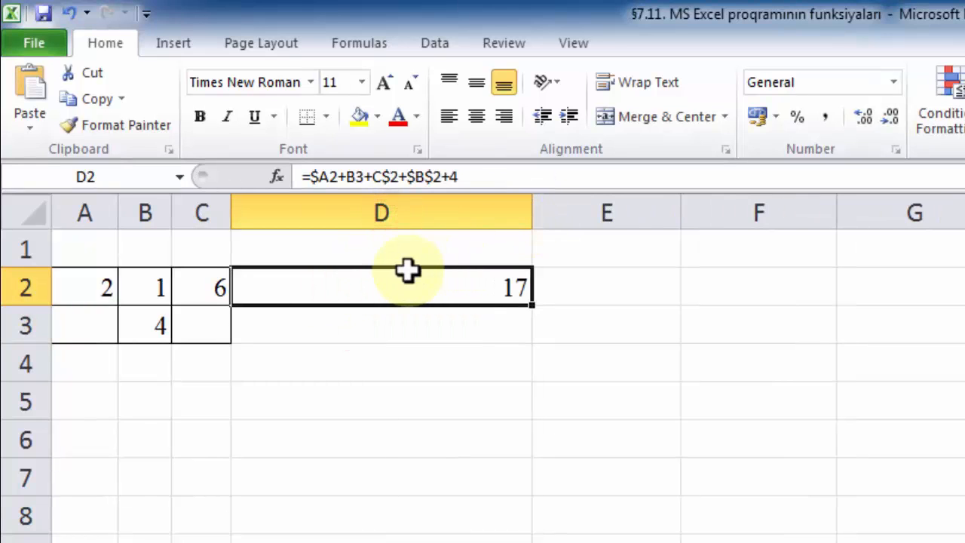
Step: Examine the relative, mixed and absolute references in the D2 formula =$A2+B3+C$2+$B$2+4, leaving the formula as it is
left_click(493, 179)
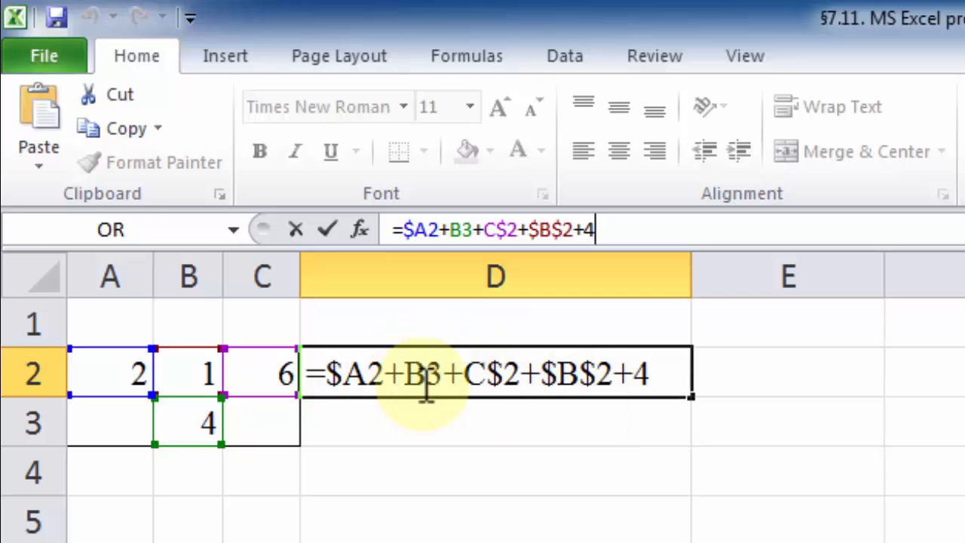
key("Return")
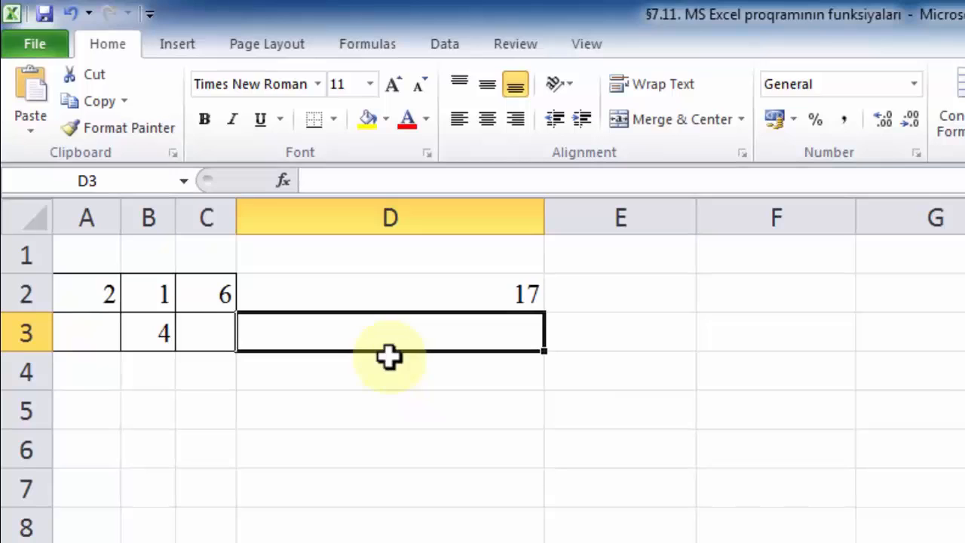
left_click(459, 290)
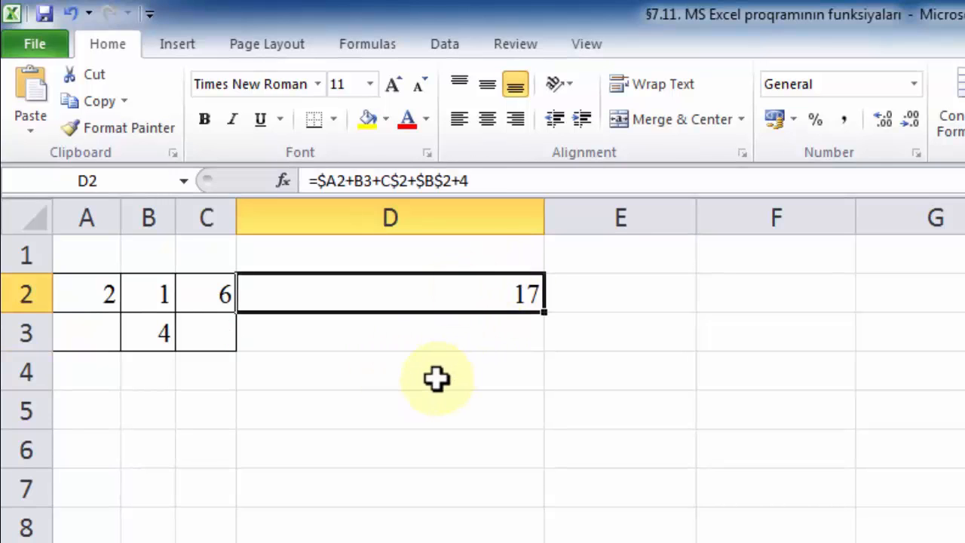
left_click(510, 179)
left_click(525, 293)
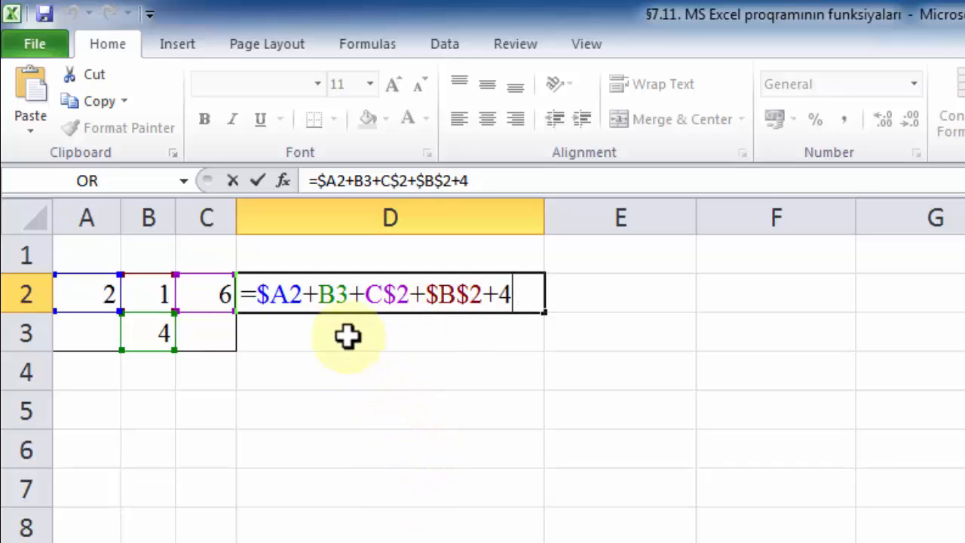
left_click(426, 326)
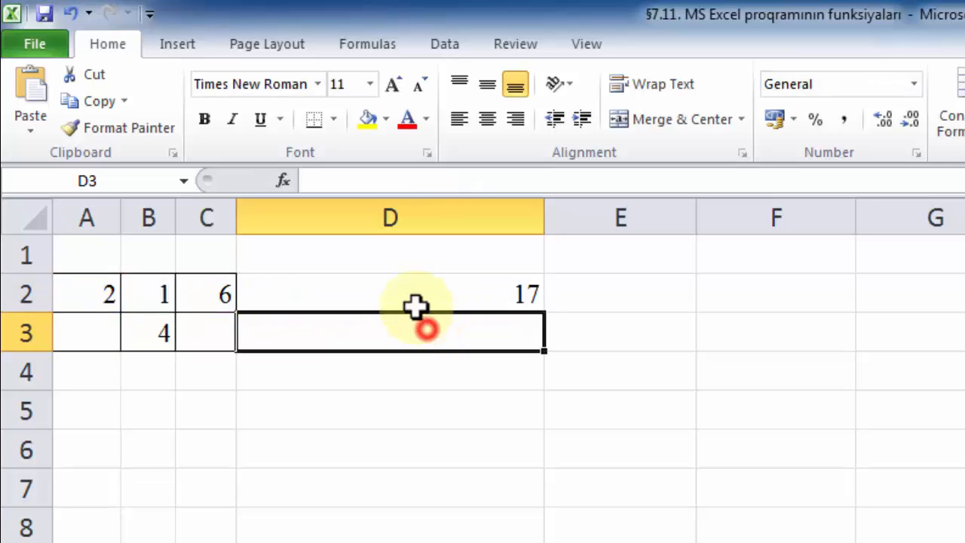
Step: Fill the formula from D2 down to D7
left_click(414, 278)
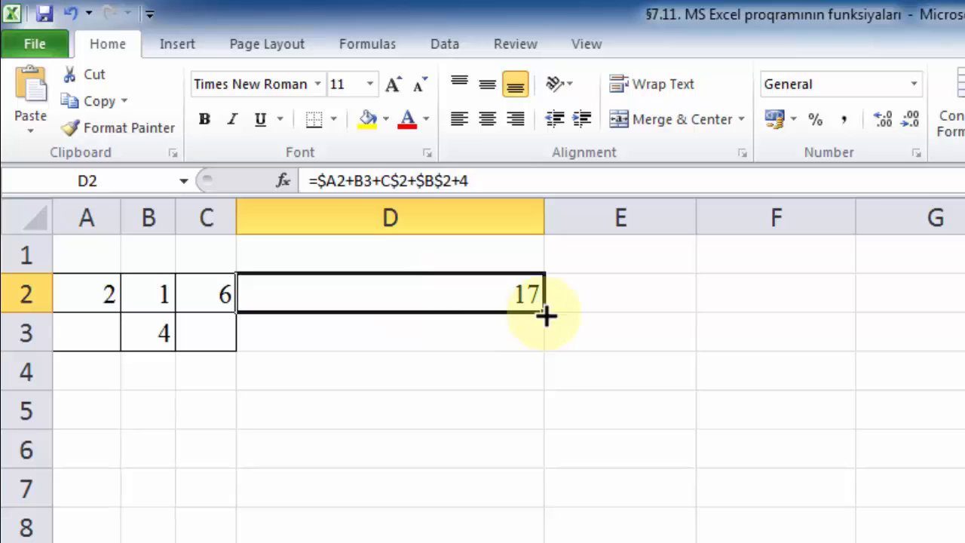
left_click_drag(543, 312, 548, 520)
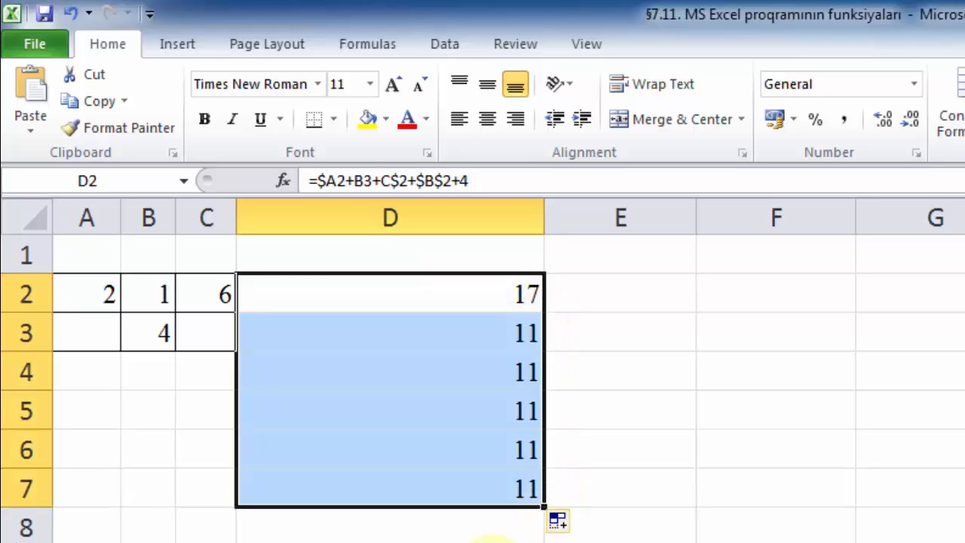
left_click(528, 542)
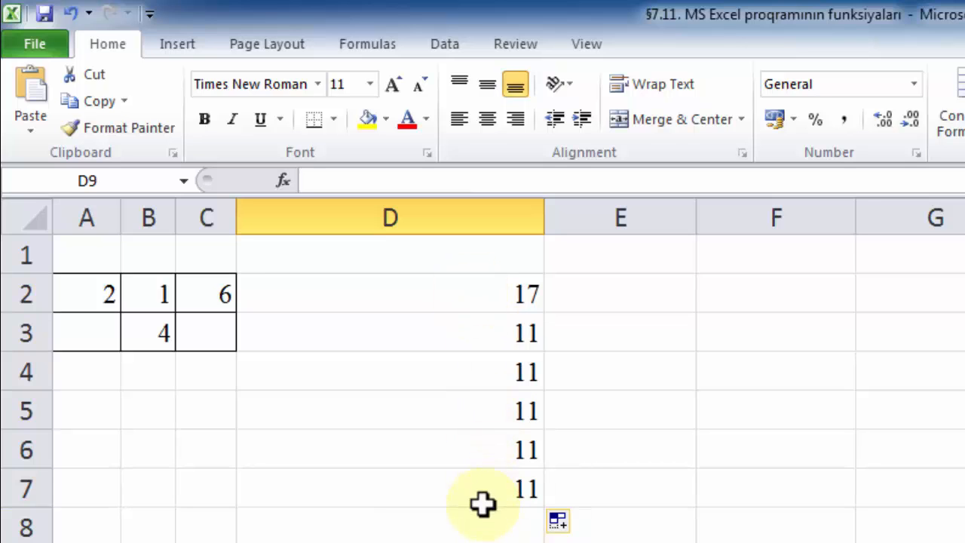
Step: Review the copied formulas in D3 to D7 one by one and compare them with the original in D2
left_click(474, 322)
left_click(461, 378)
left_click(466, 411)
left_click(470, 440)
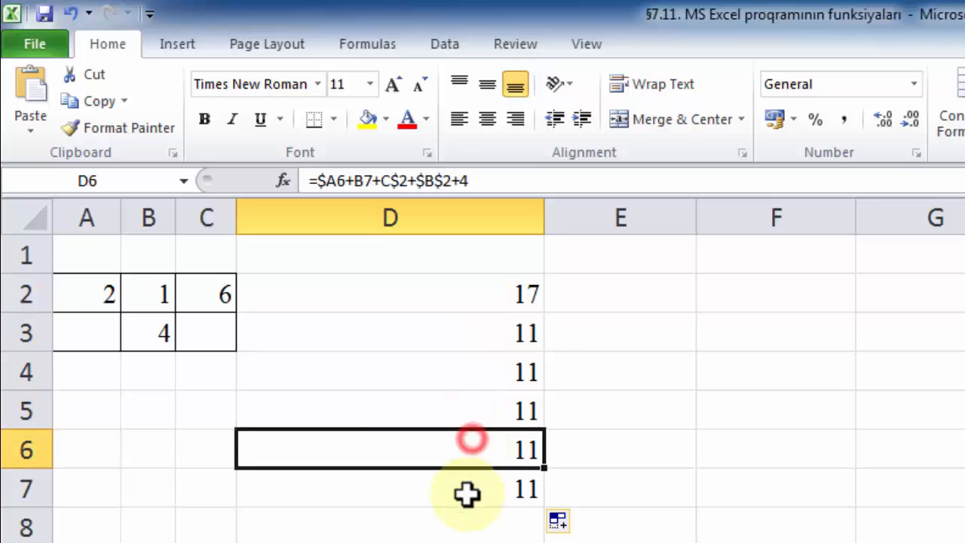
left_click(465, 490)
left_click(442, 290)
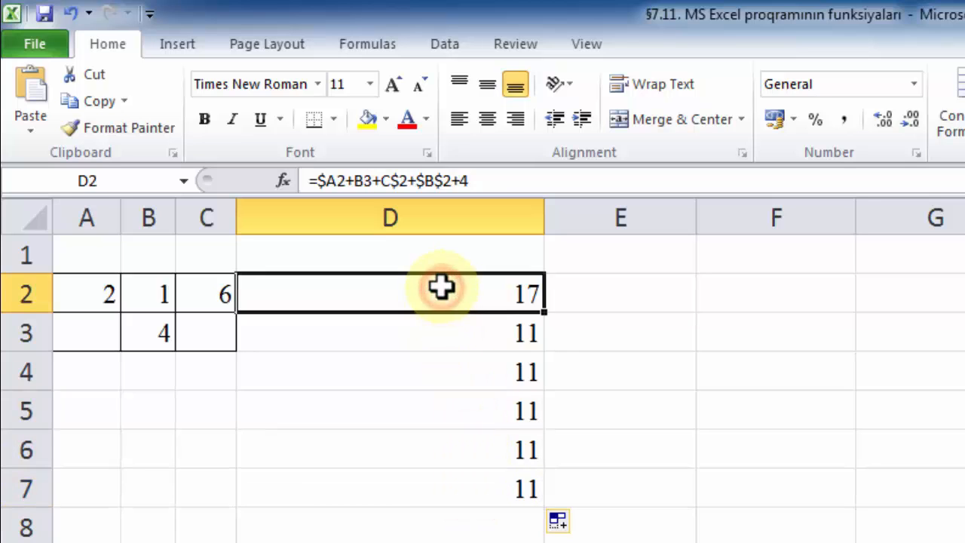
Step: Display formulas instead of results in the sheet to compare how the references change from D2 to D7
left_click(655, 295)
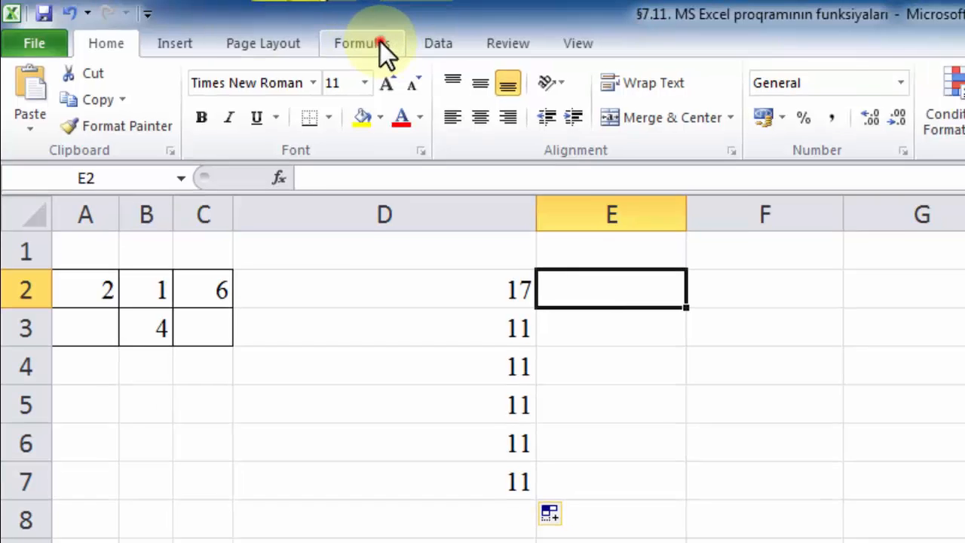
left_click(381, 44)
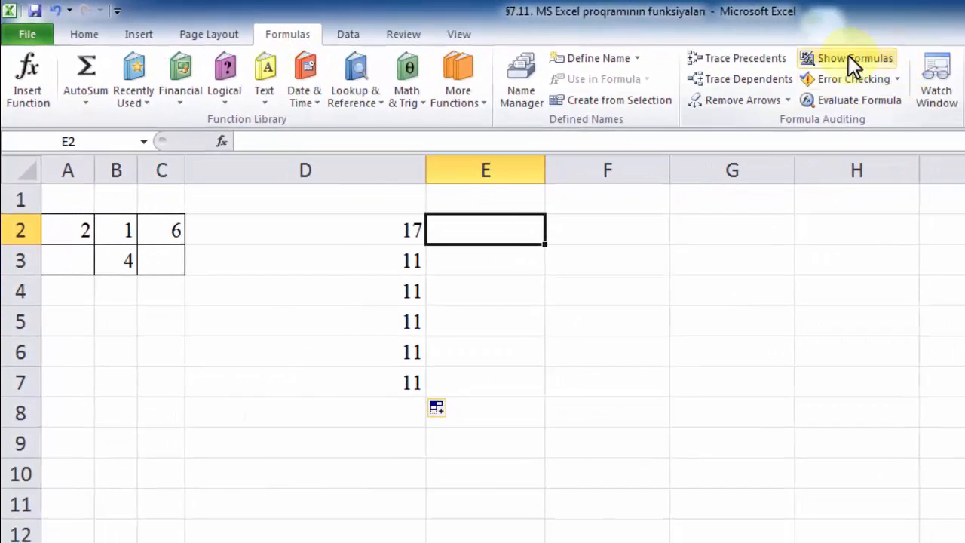
left_click(848, 55)
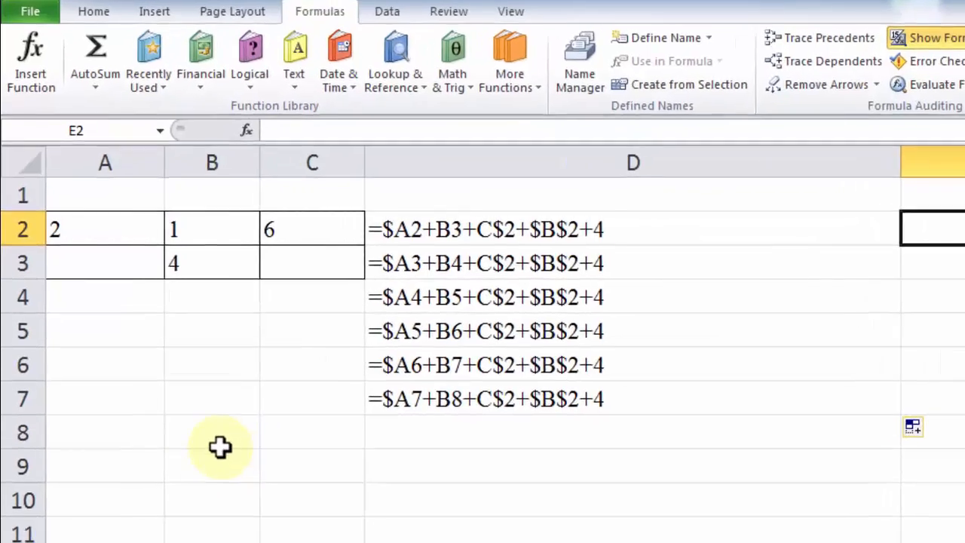
left_click(181, 413)
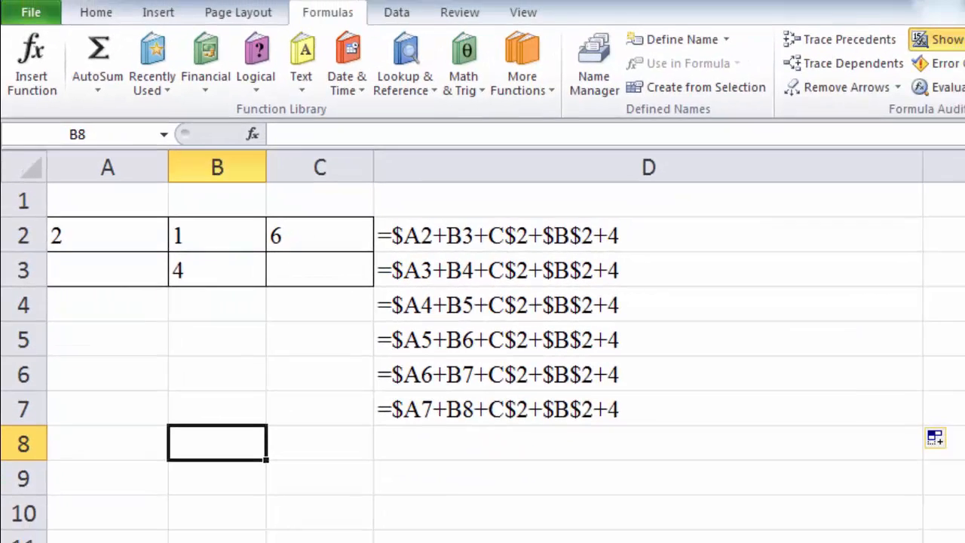
Step: Switch the sheet back to showing results and fill the D2 formula across to F2
left_click(886, 60)
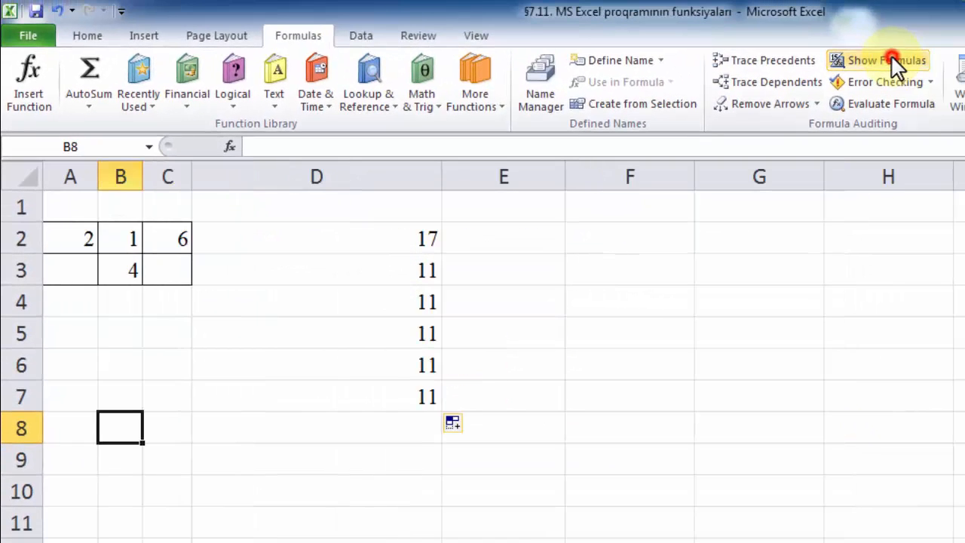
left_click(400, 237)
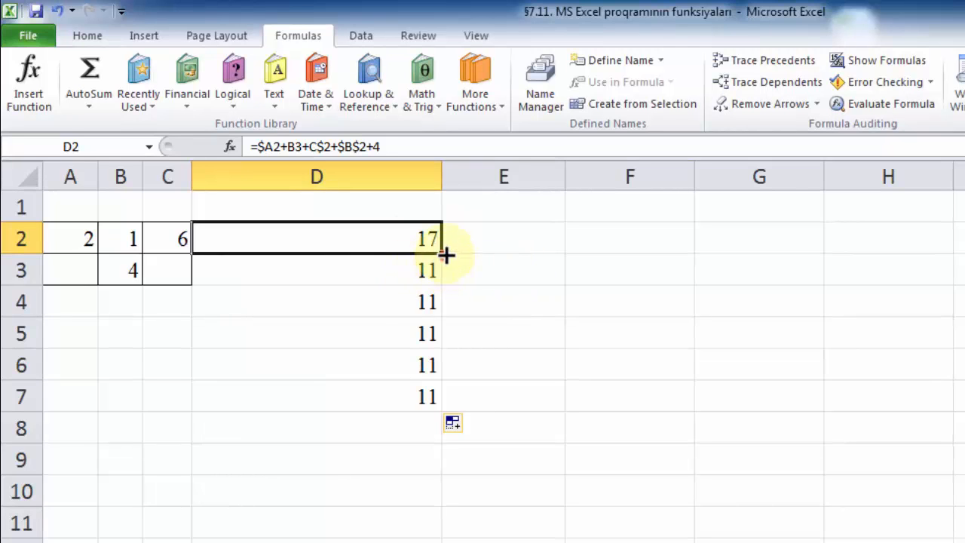
left_click_drag(445, 256, 697, 341)
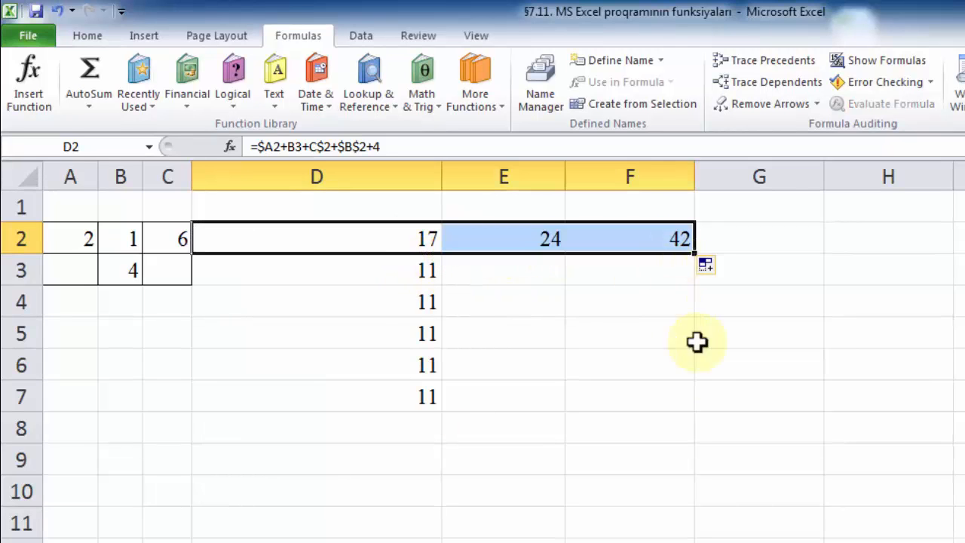
left_click(595, 388)
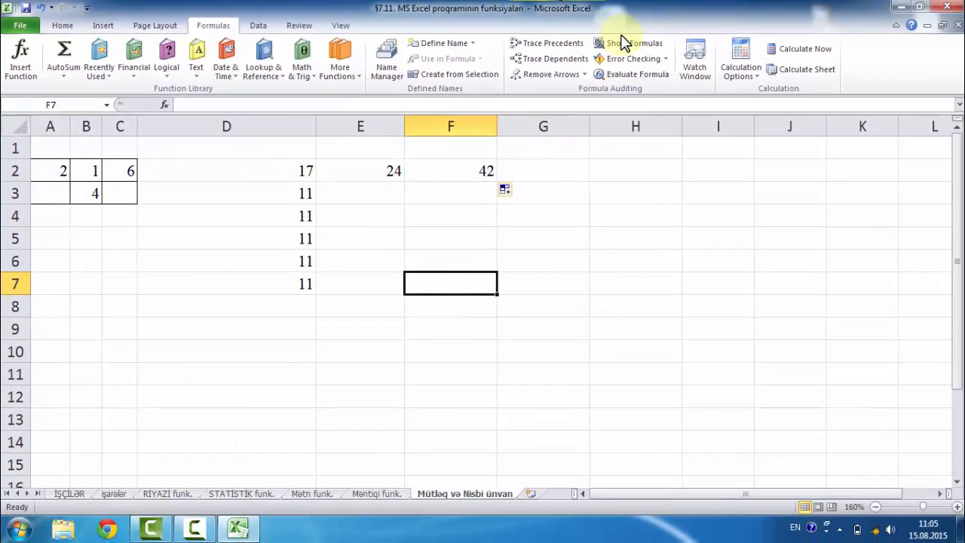
Step: Display formulas instead of results again and narrow column D to bring the formulas in D2, E2 and F2 closer together
left_click(622, 45)
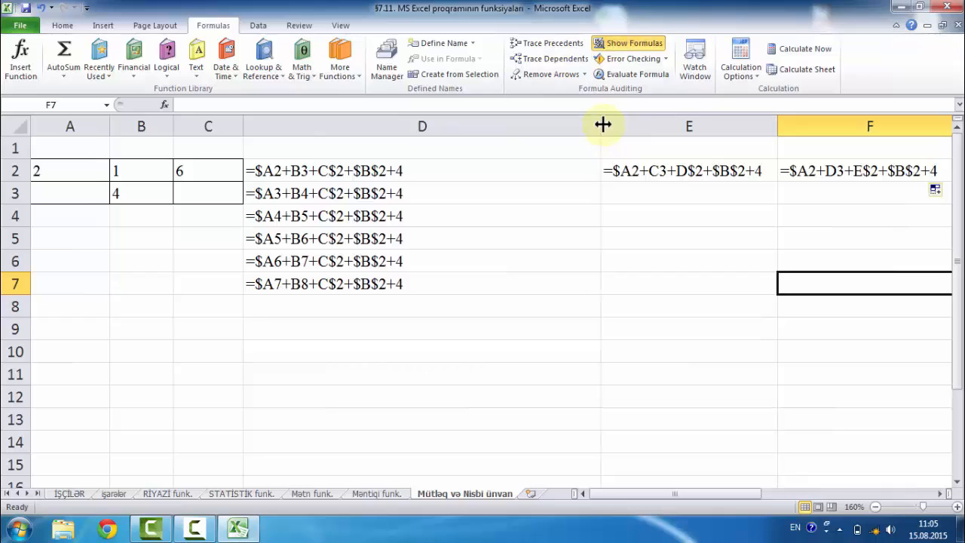
left_click_drag(602, 124, 421, 136)
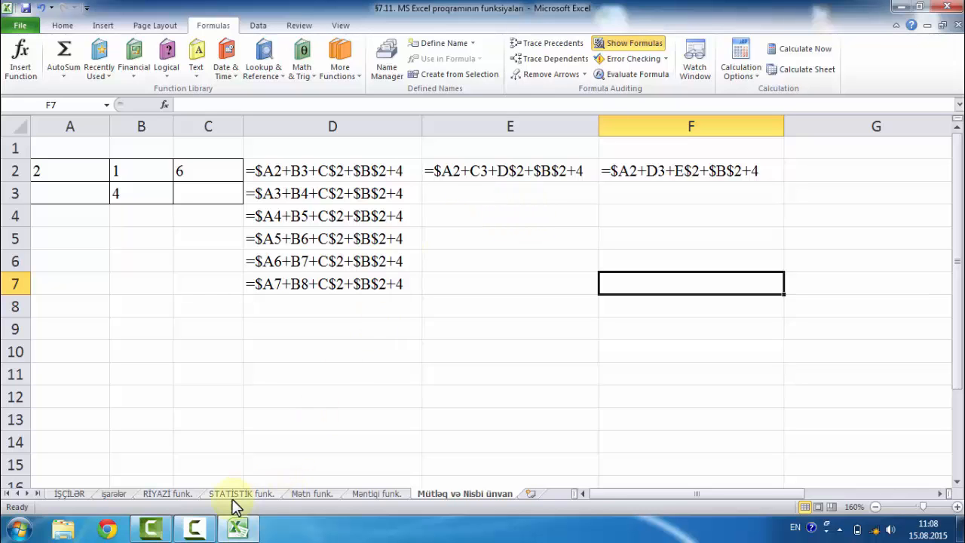
Step: Close the workbook
left_click(950, 6)
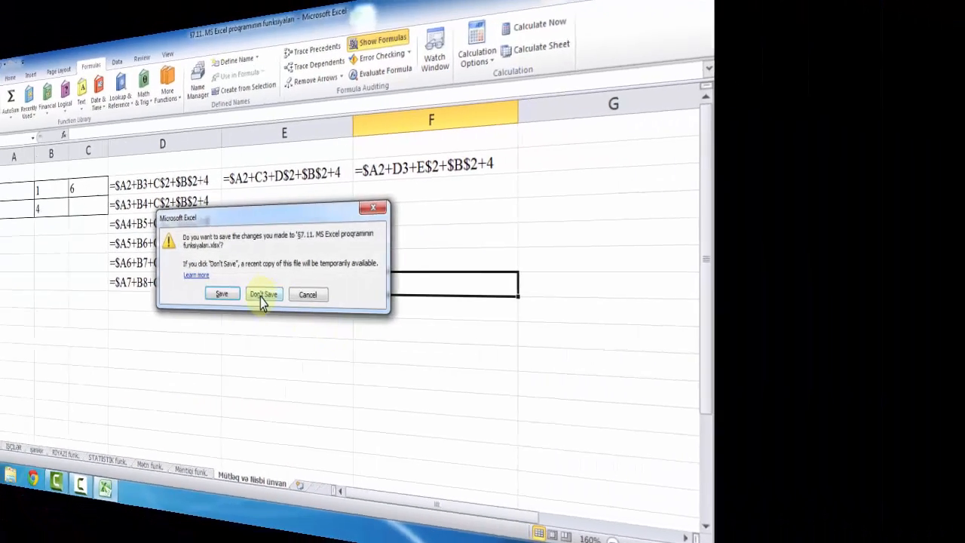